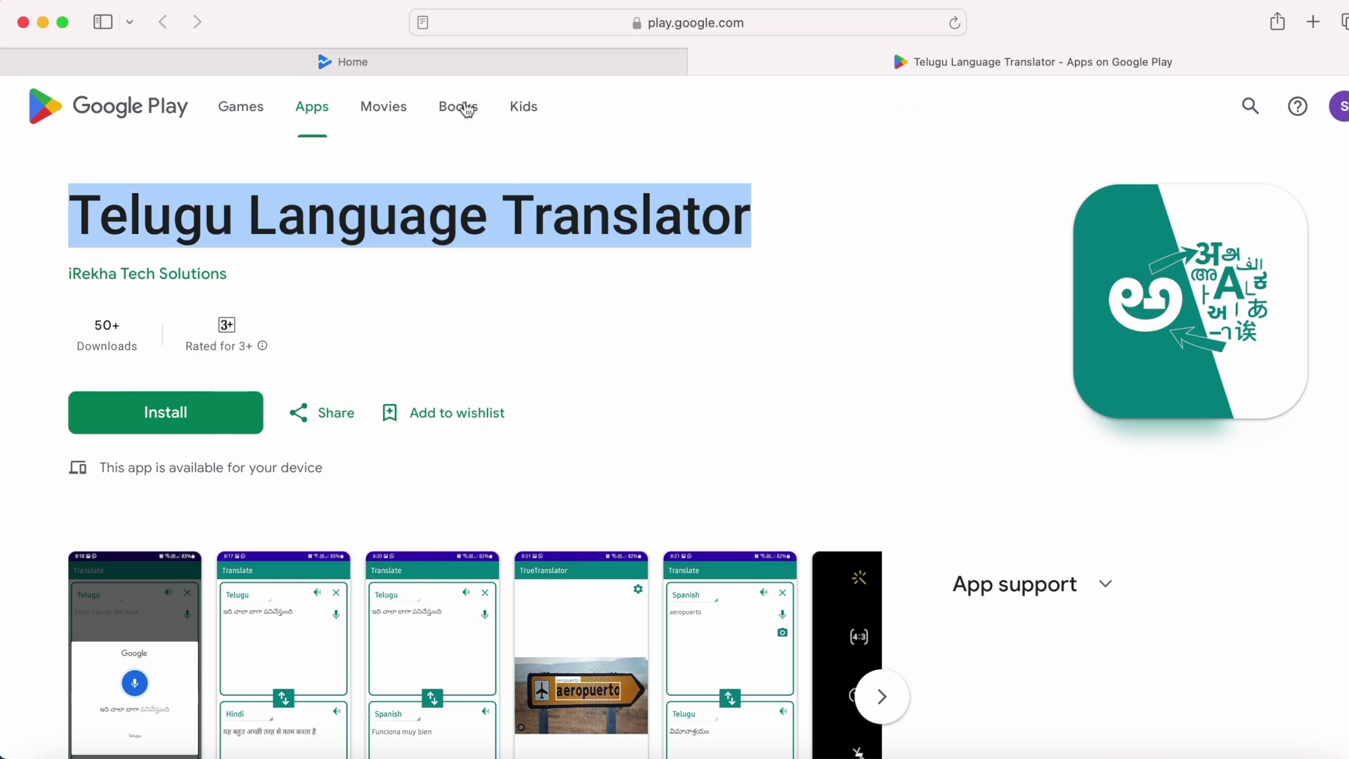
# Step: Return from the Telugu Language Translator listing tab to the Play Console home page
pyautogui.click(475, 60)
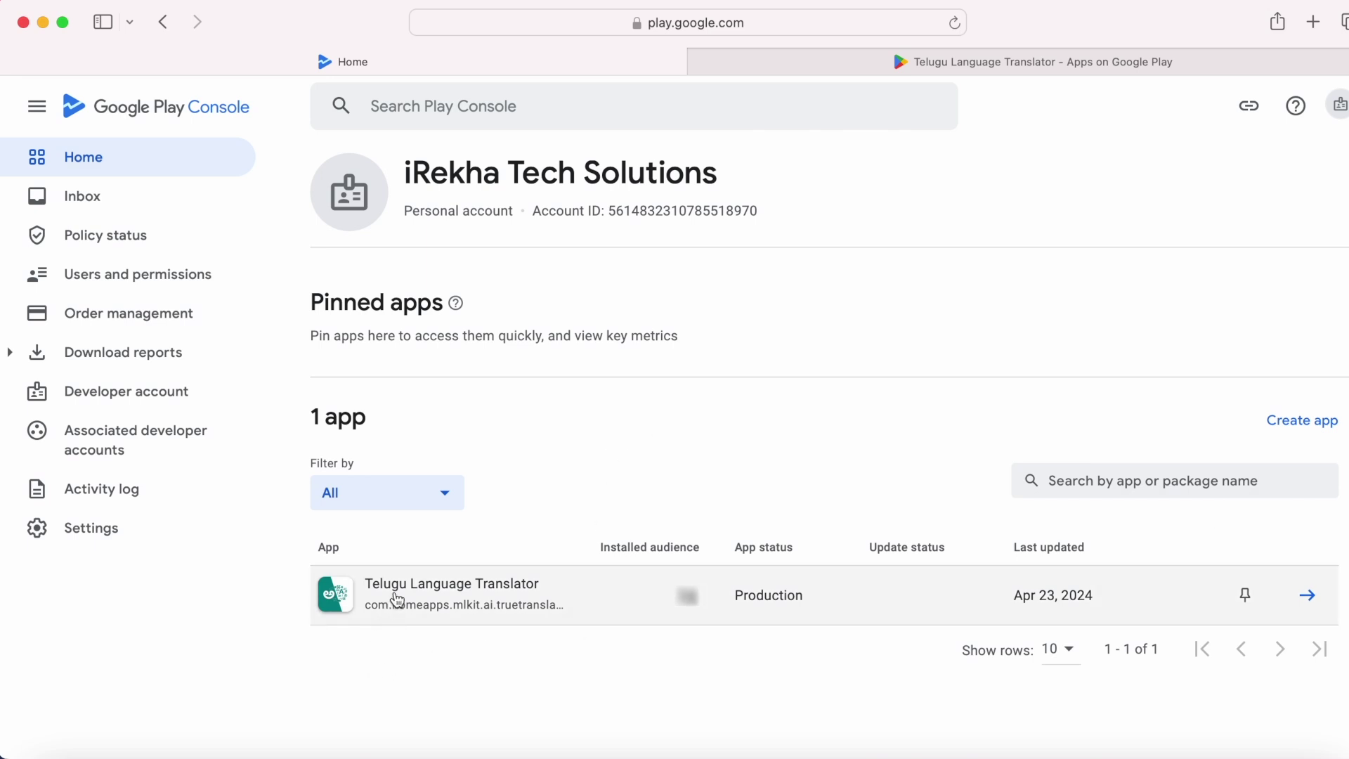
# Step: Open the Telugu Language Translator's Internal app sharing page under Setup
pyautogui.click(409, 596)
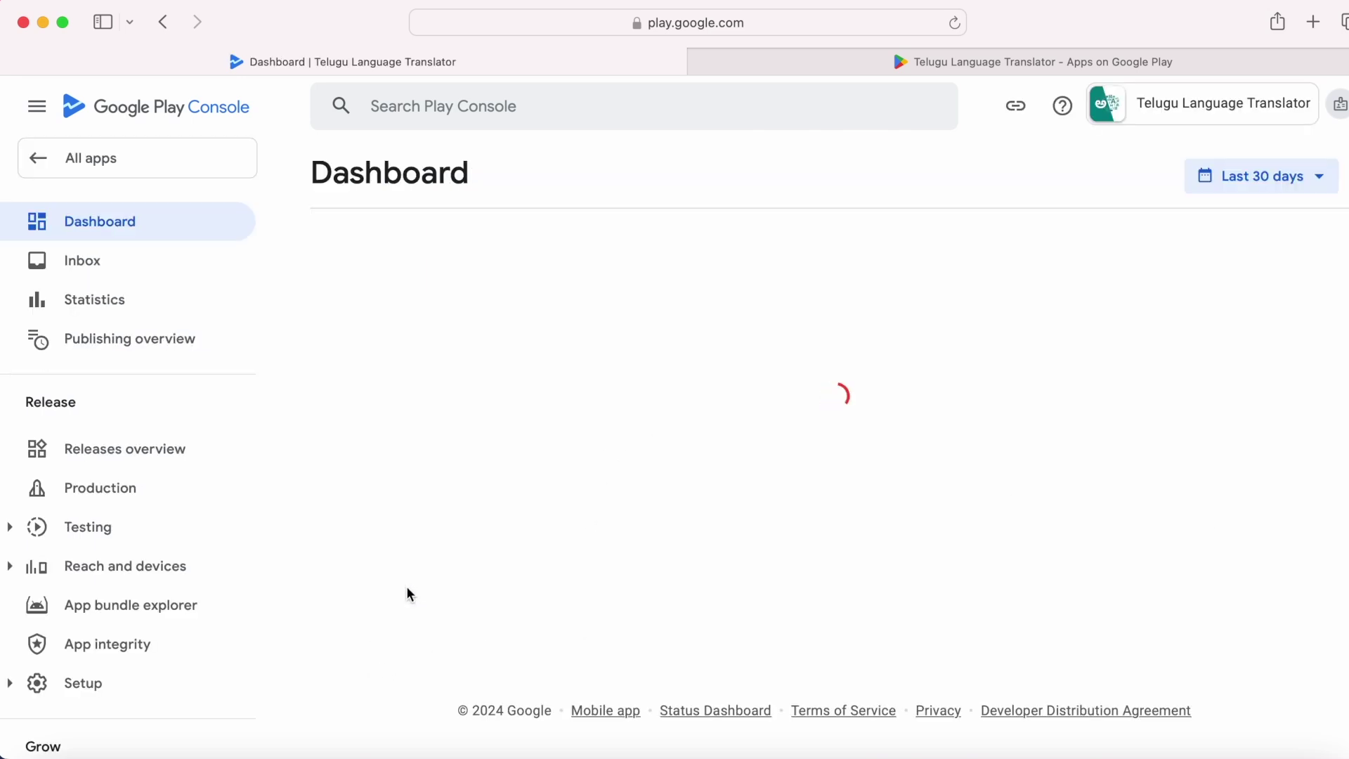
pyautogui.scroll(-5, 136, 620)
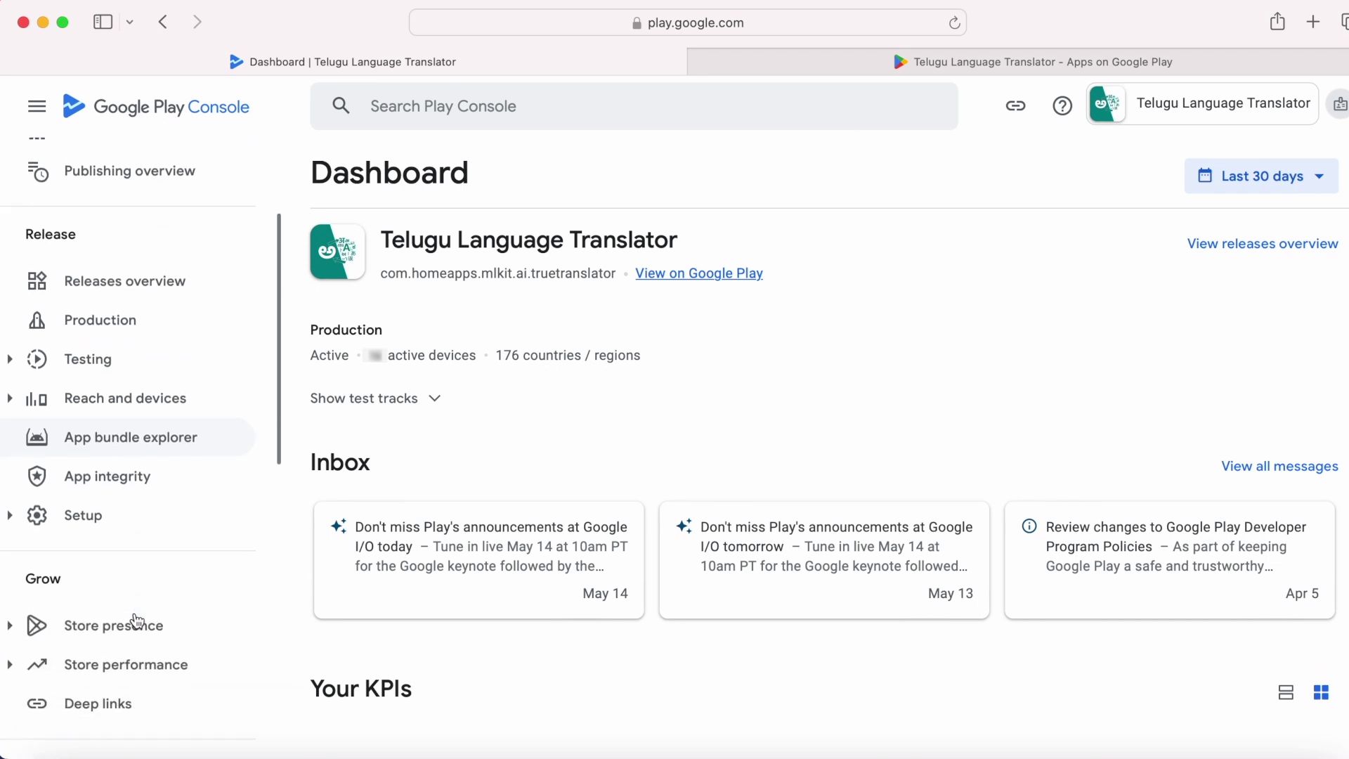
pyautogui.scroll(3, 61, 332)
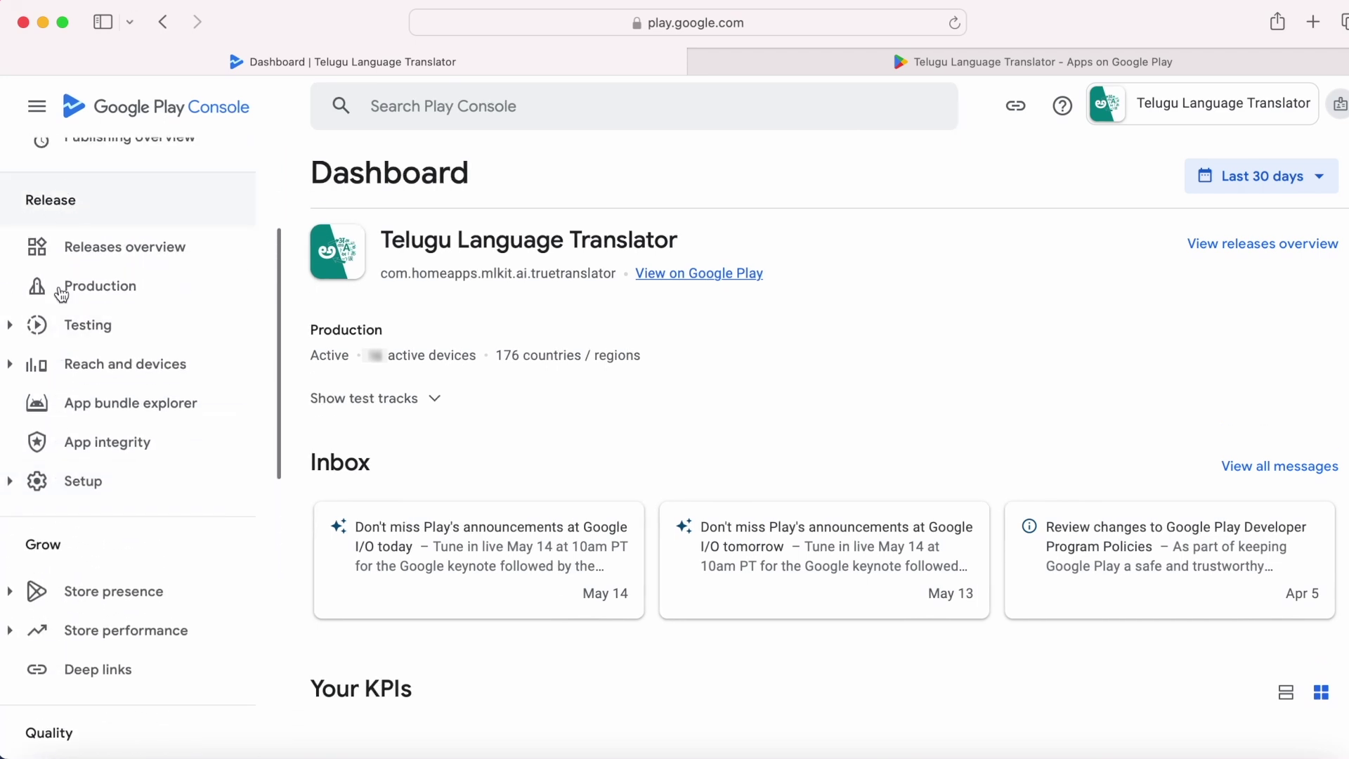
pyautogui.click(14, 484)
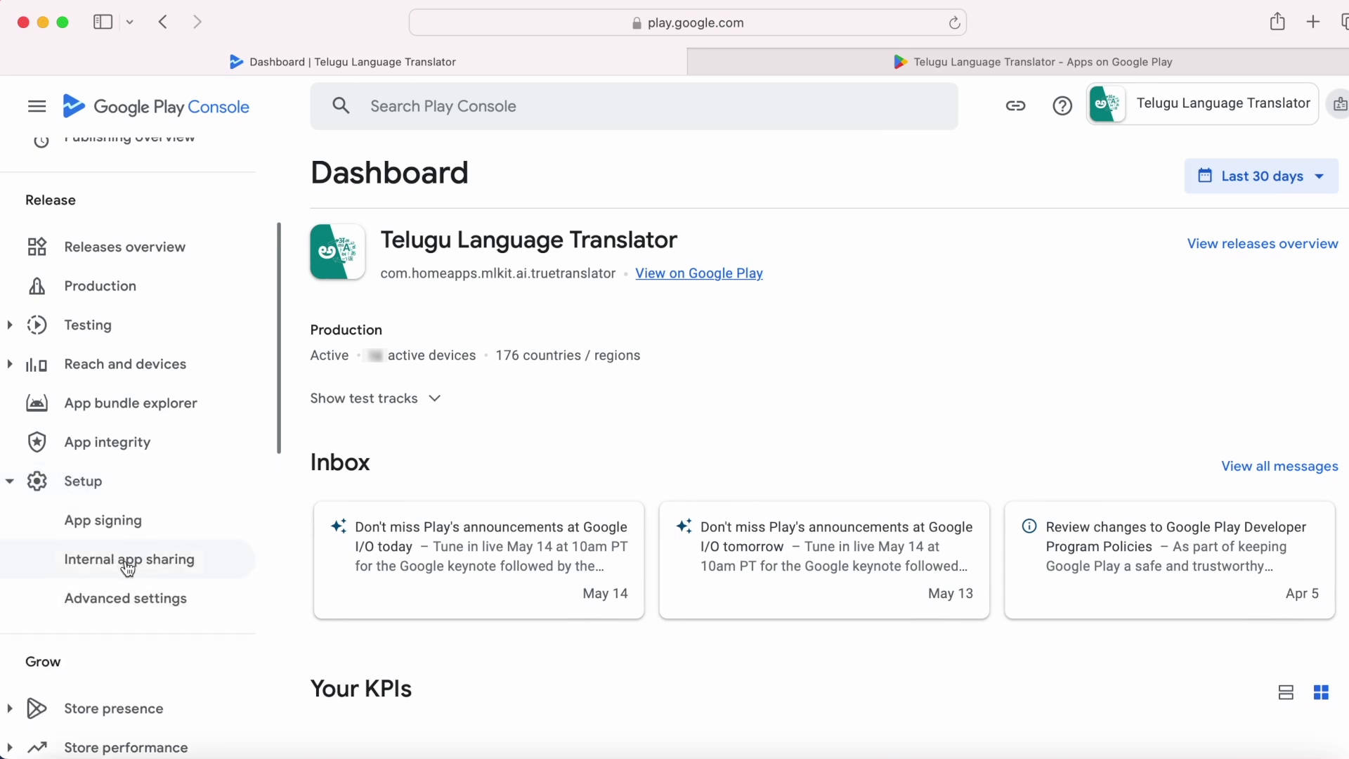
pyautogui.click(142, 568)
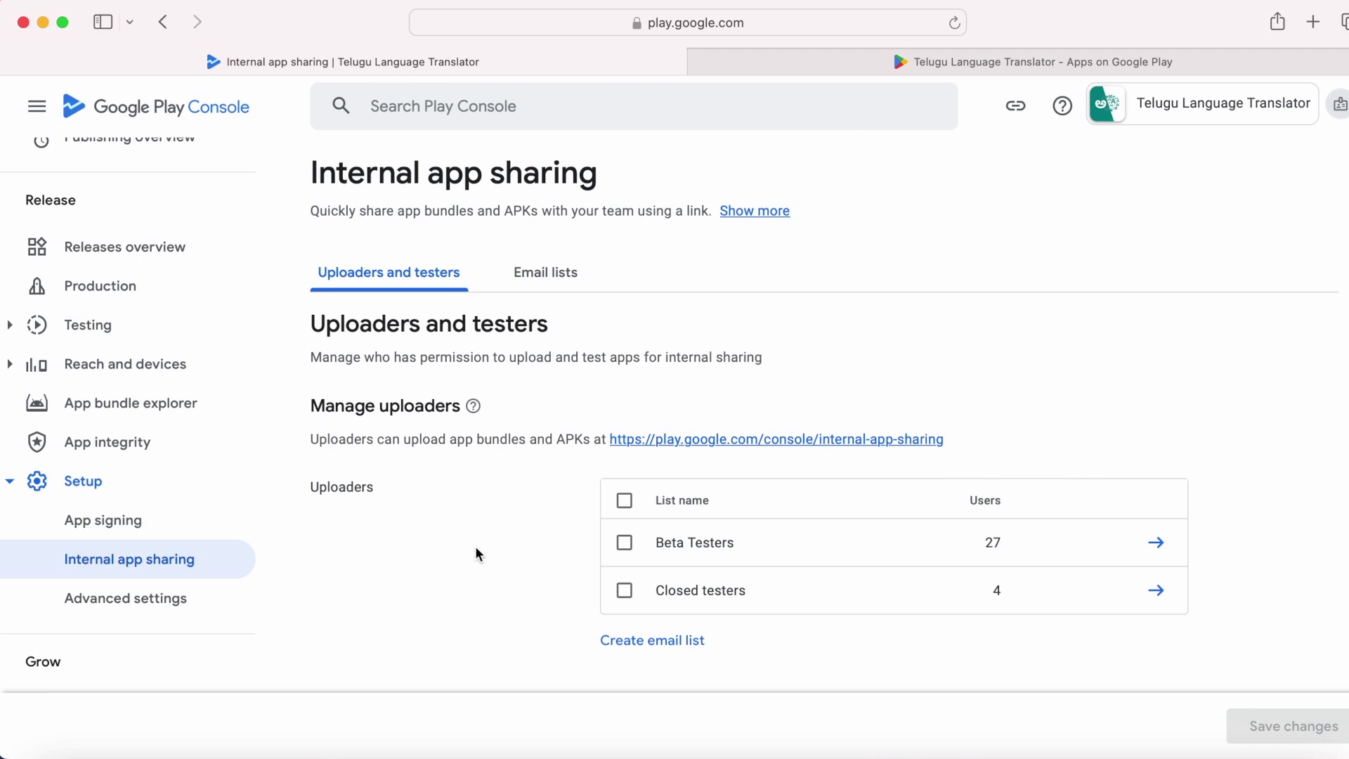
# Step: Review the Email lists tab: Beta Testers (27 users) and Closed testers (4) as downloaders
pyautogui.moveTo(313, 406); pyautogui.dragTo(461, 406)
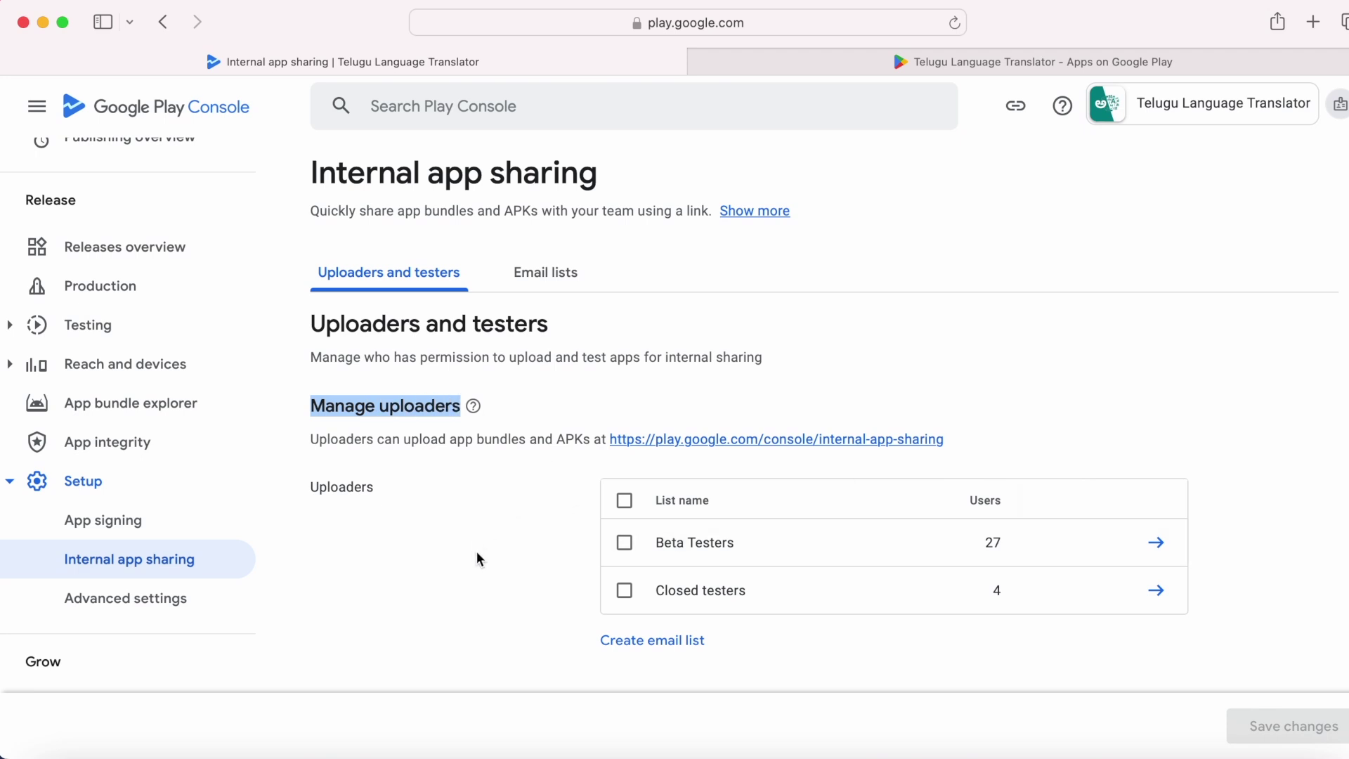
pyautogui.click(556, 575)
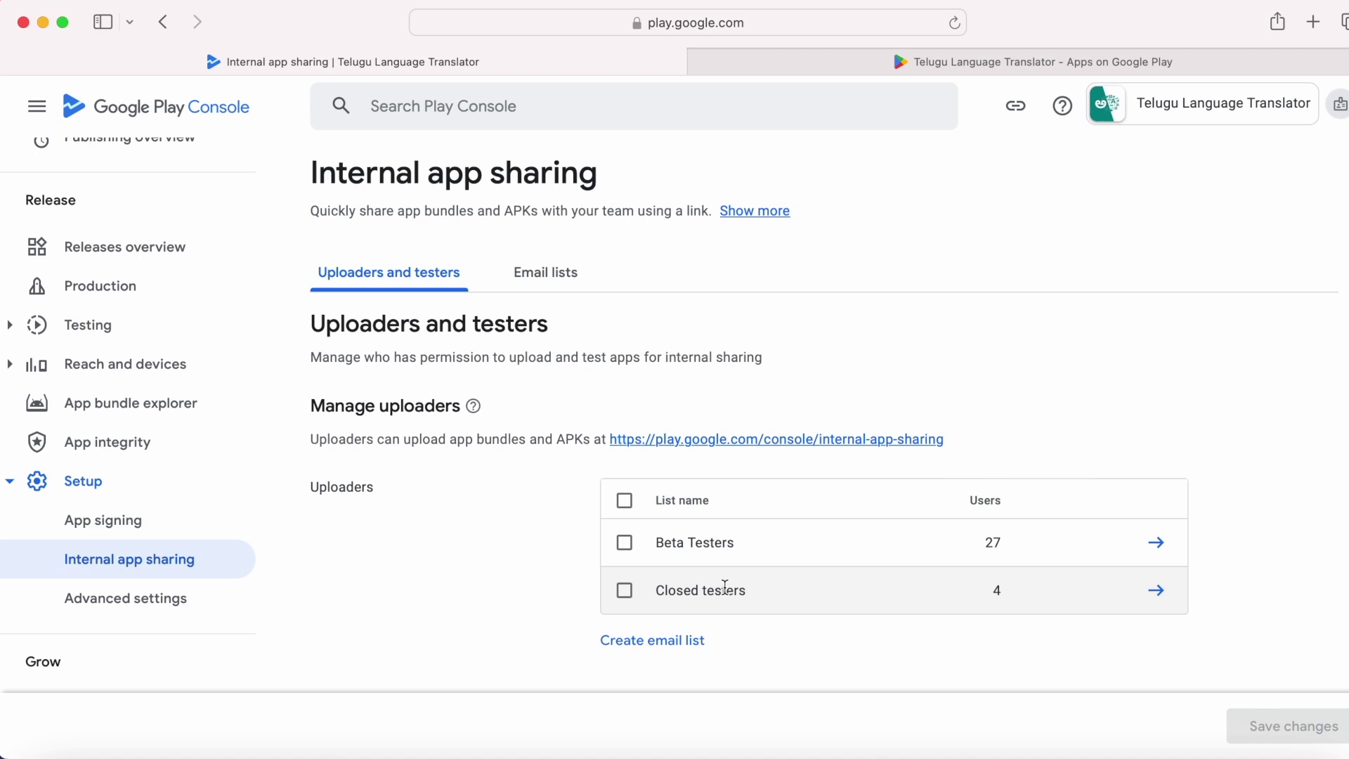
pyautogui.click(553, 274)
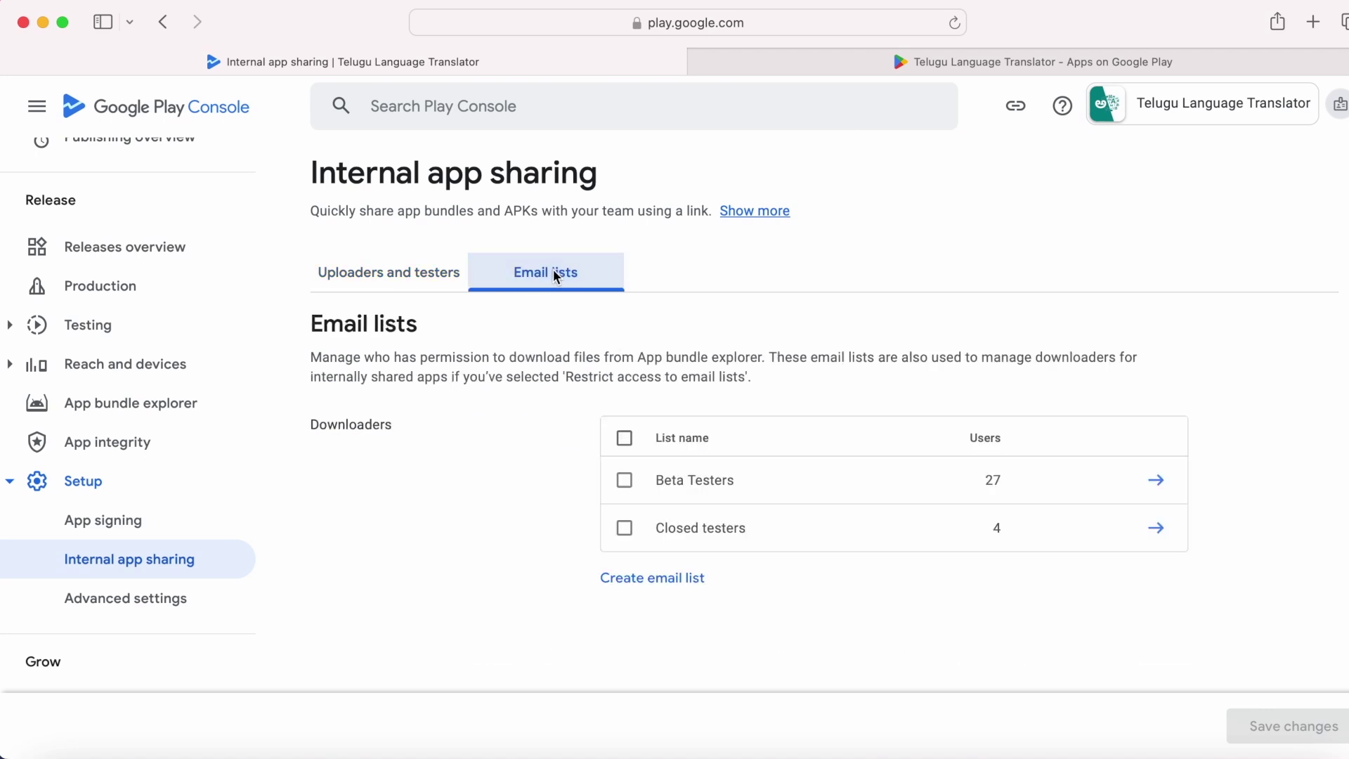
pyautogui.moveTo(311, 425); pyautogui.dragTo(415, 428)
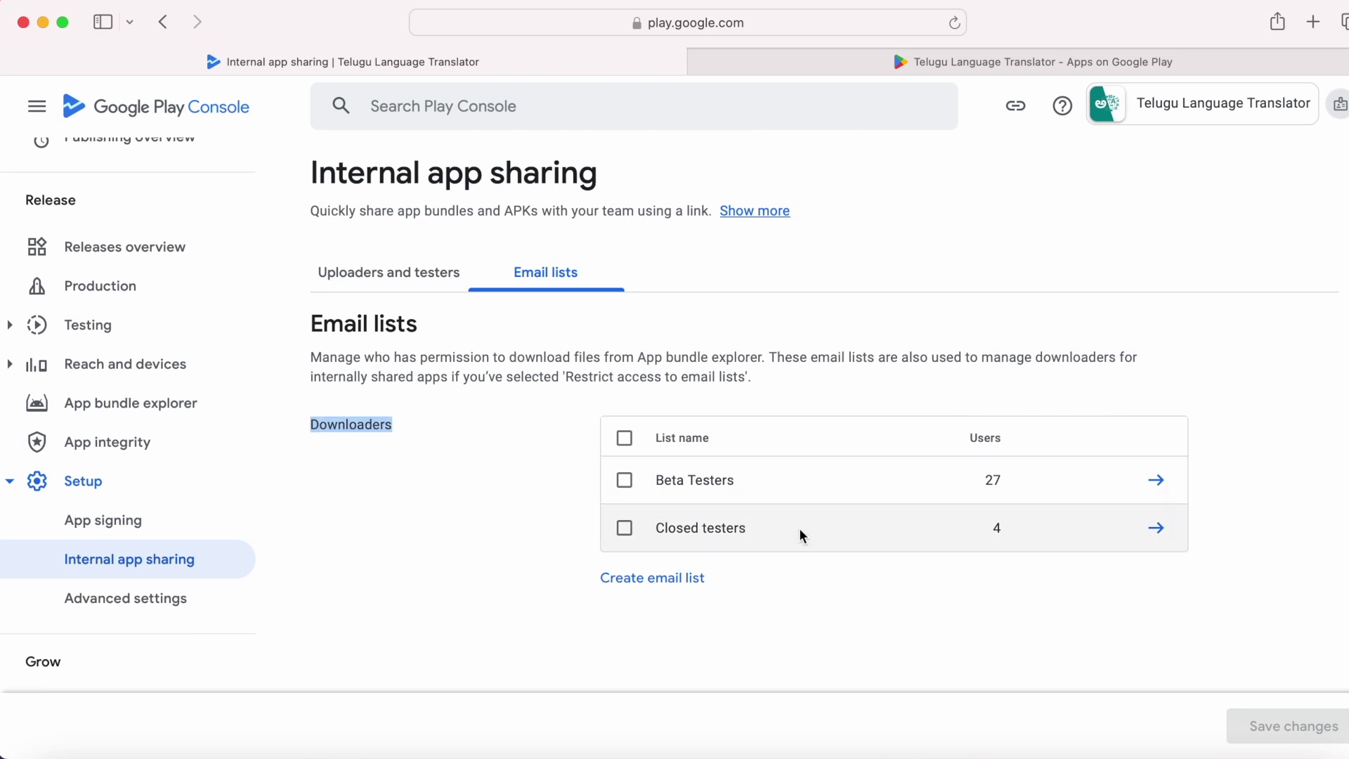
pyautogui.click(811, 567)
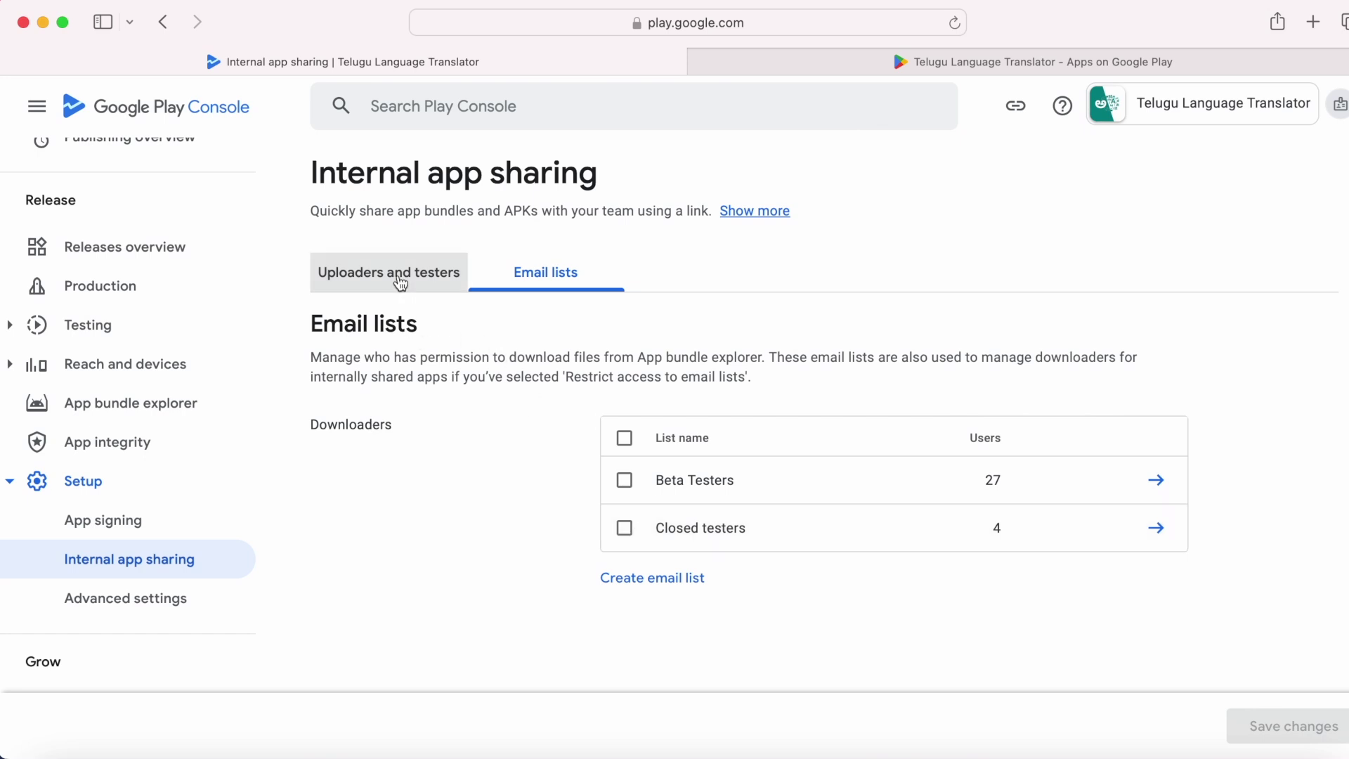
# Step: Set downloaders to 'Anyone you shared the link with can download', then save and allow the change
pyautogui.click(400, 281)
pyautogui.scroll(-5, 473, 482)
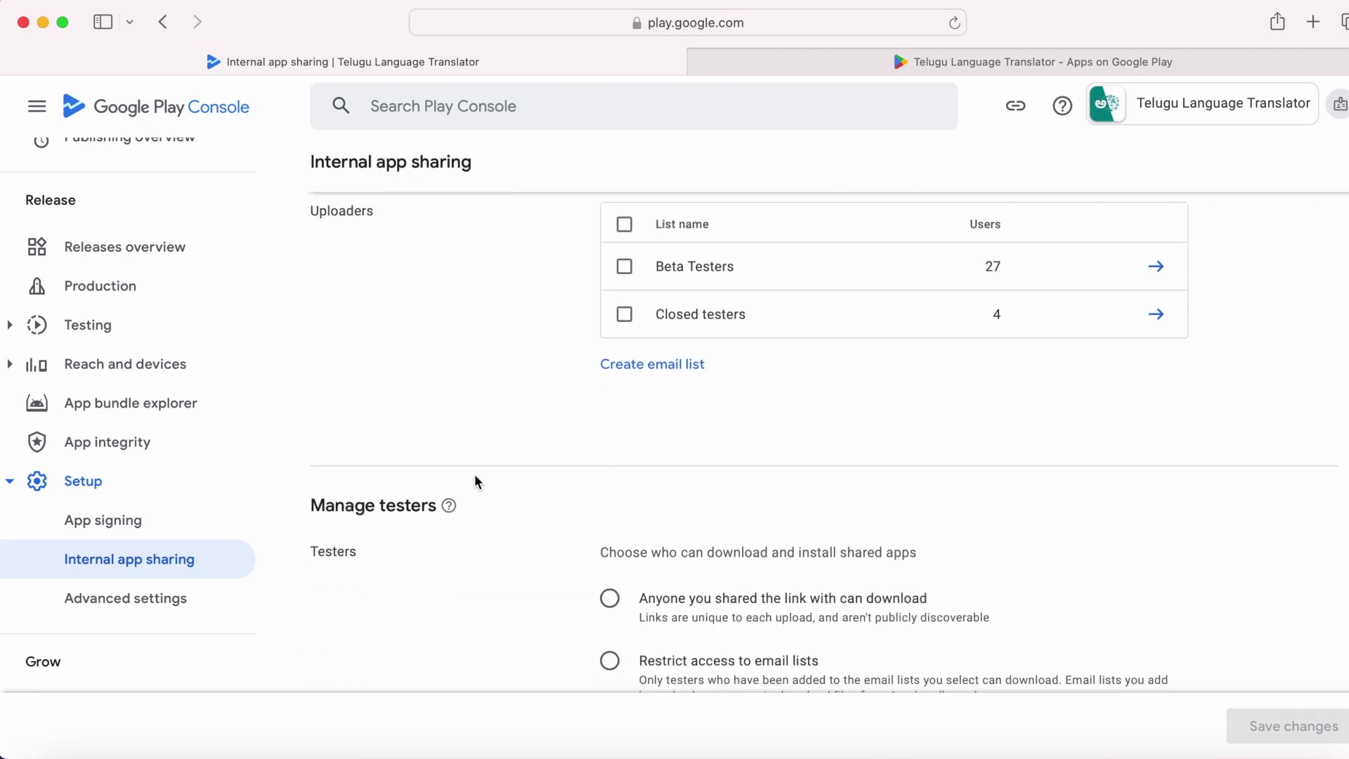
pyautogui.moveTo(603, 353); pyautogui.dragTo(947, 355)
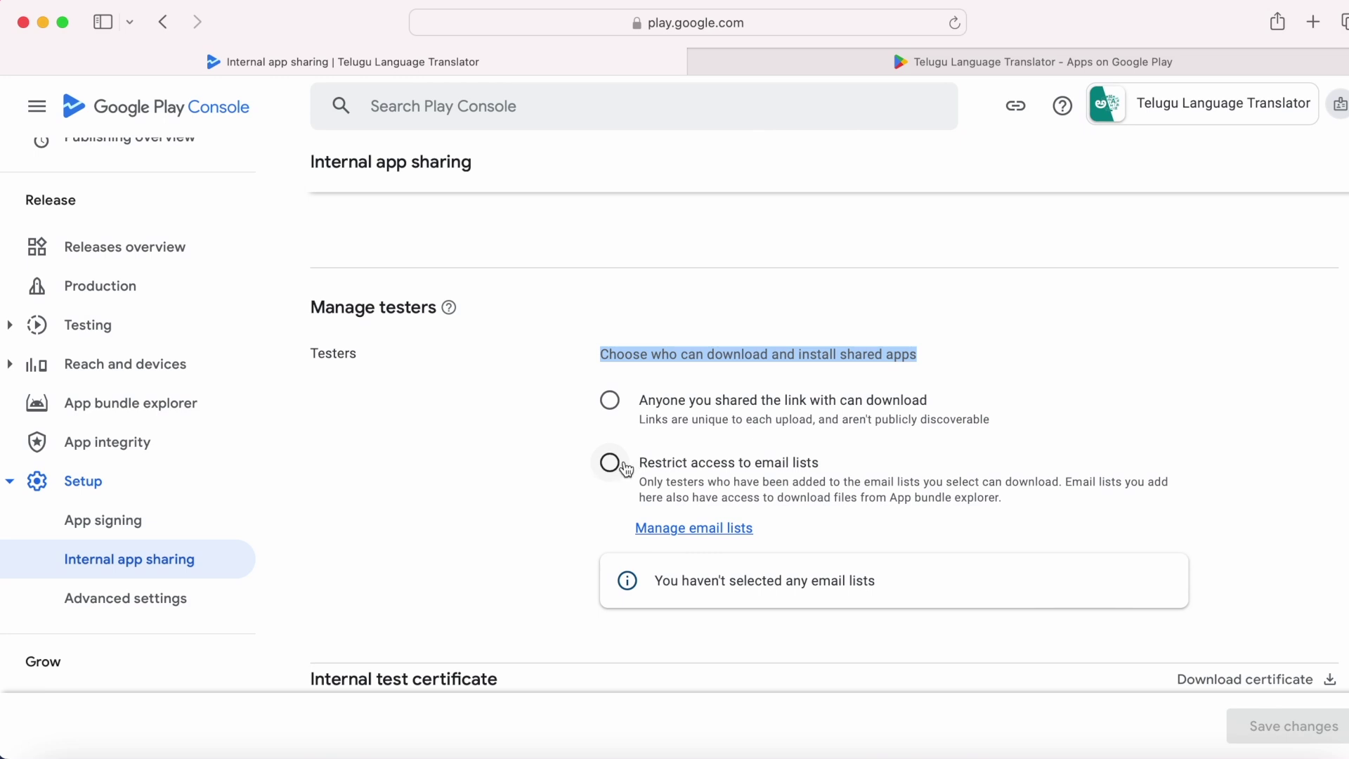
pyautogui.click(610, 401)
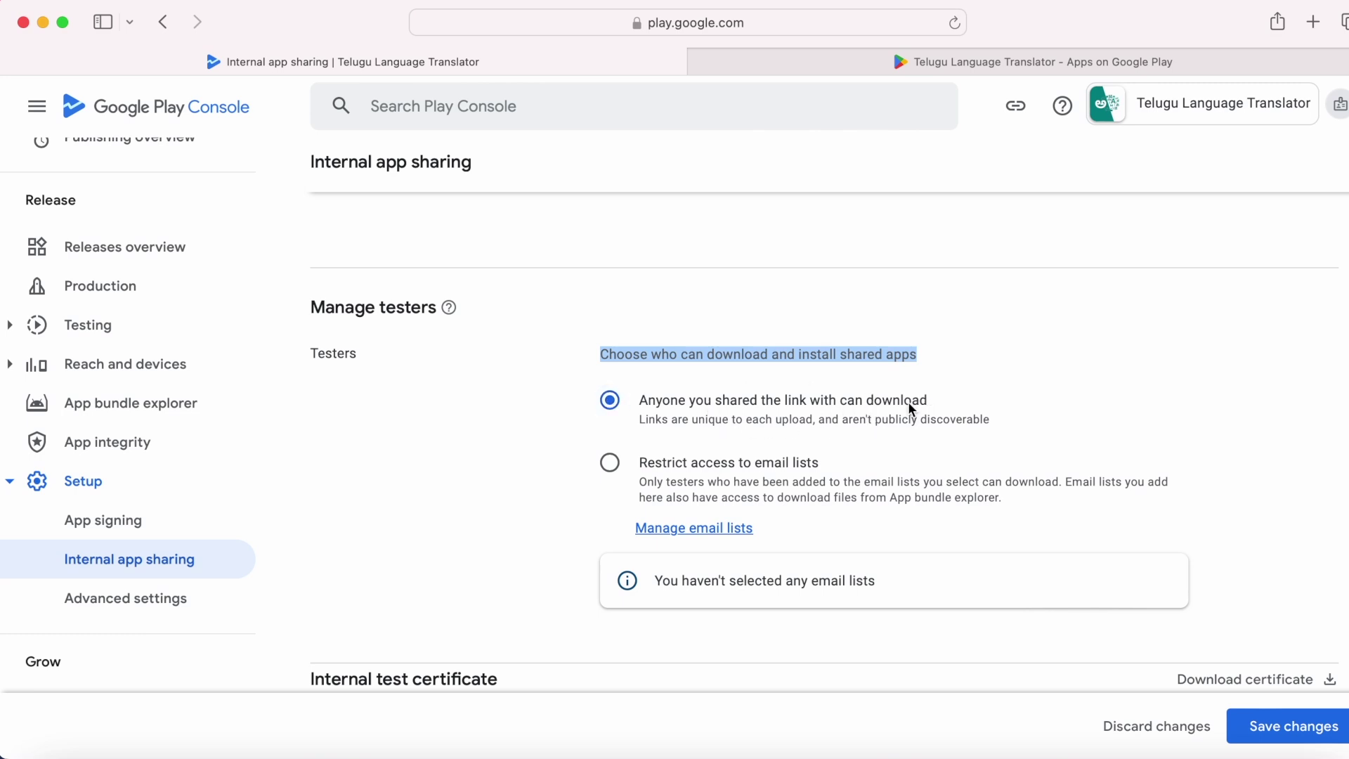
pyautogui.click(959, 407)
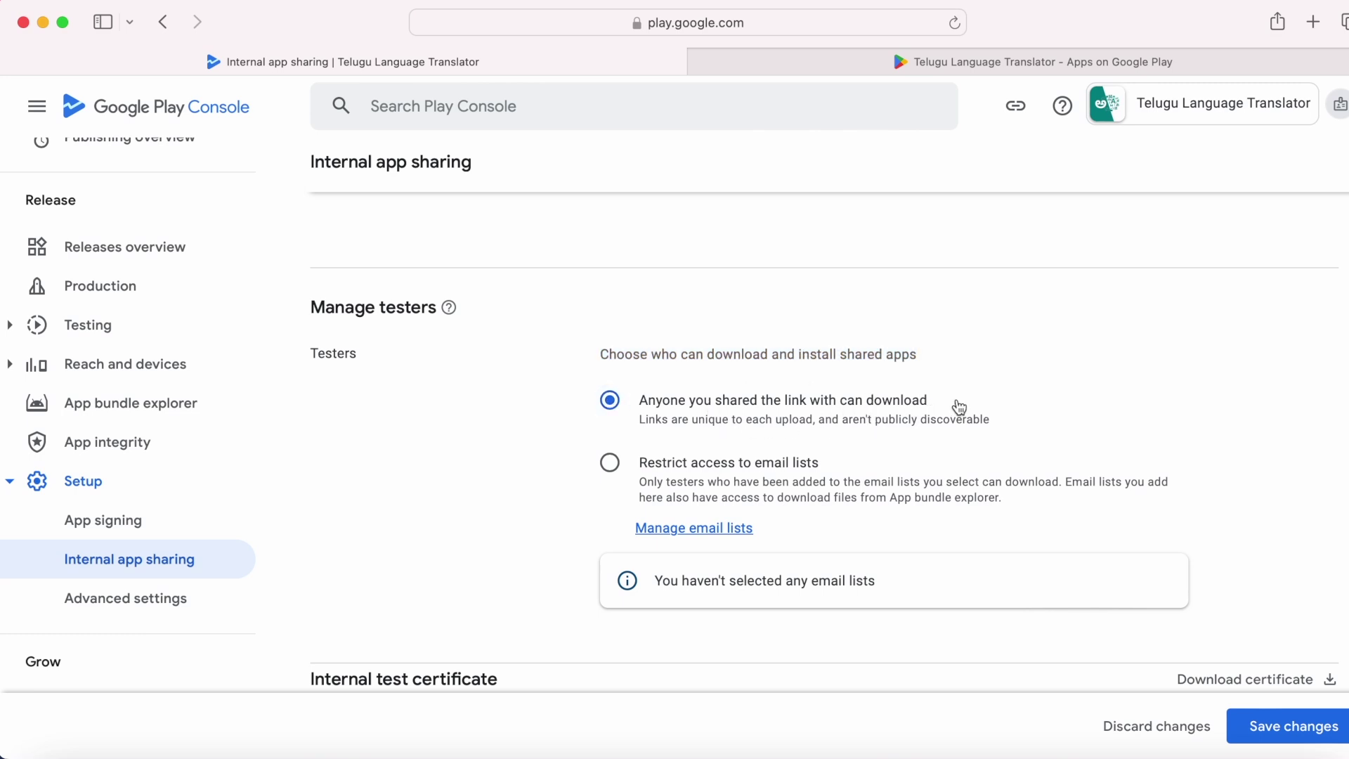
pyautogui.scroll(8, 960, 407)
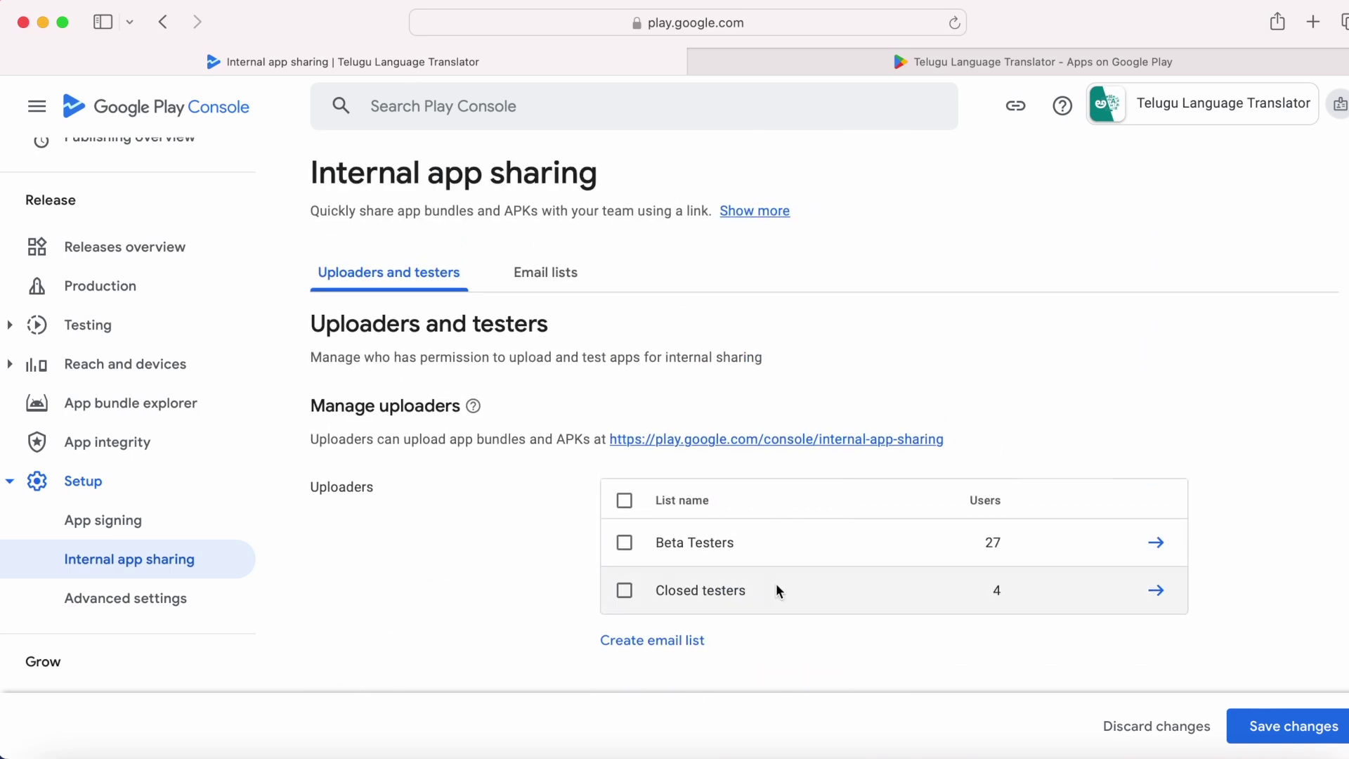
pyautogui.scroll(-6, 776, 650)
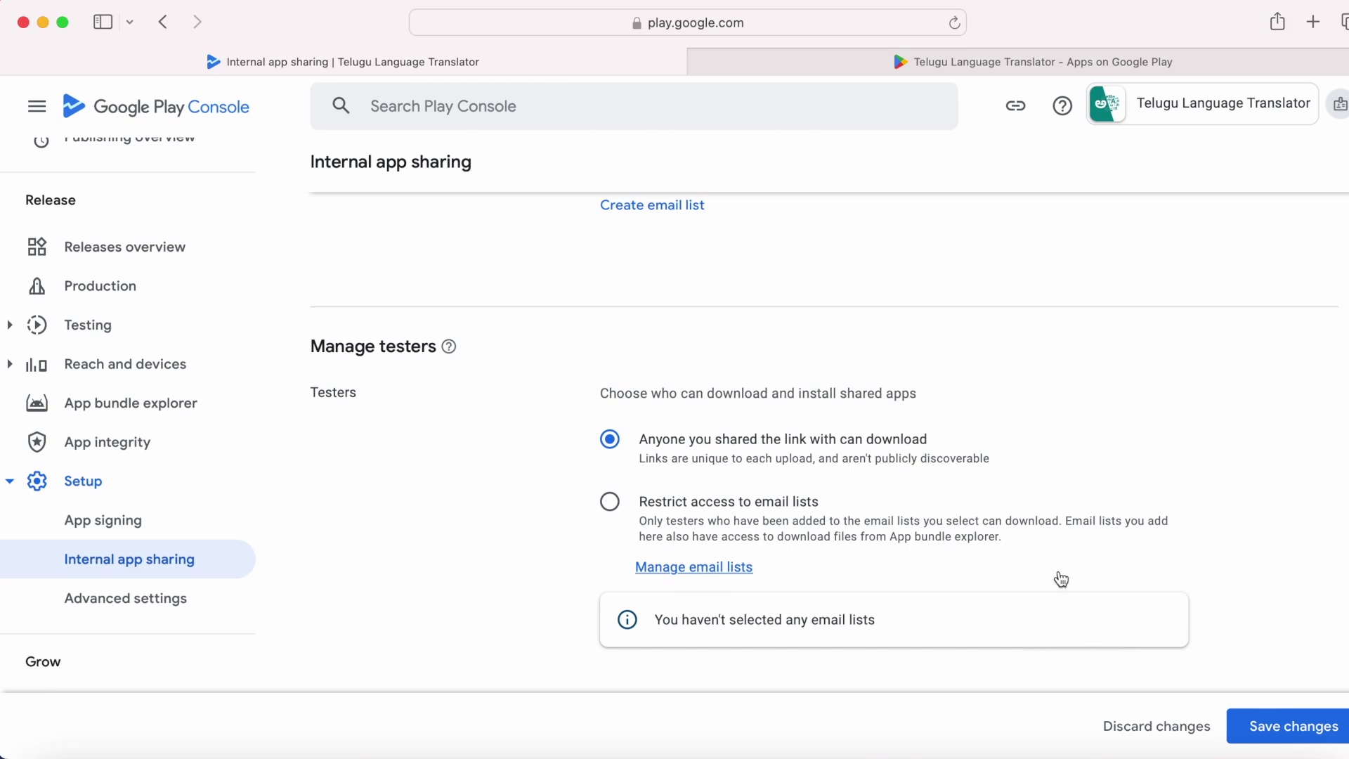
pyautogui.click(1276, 737)
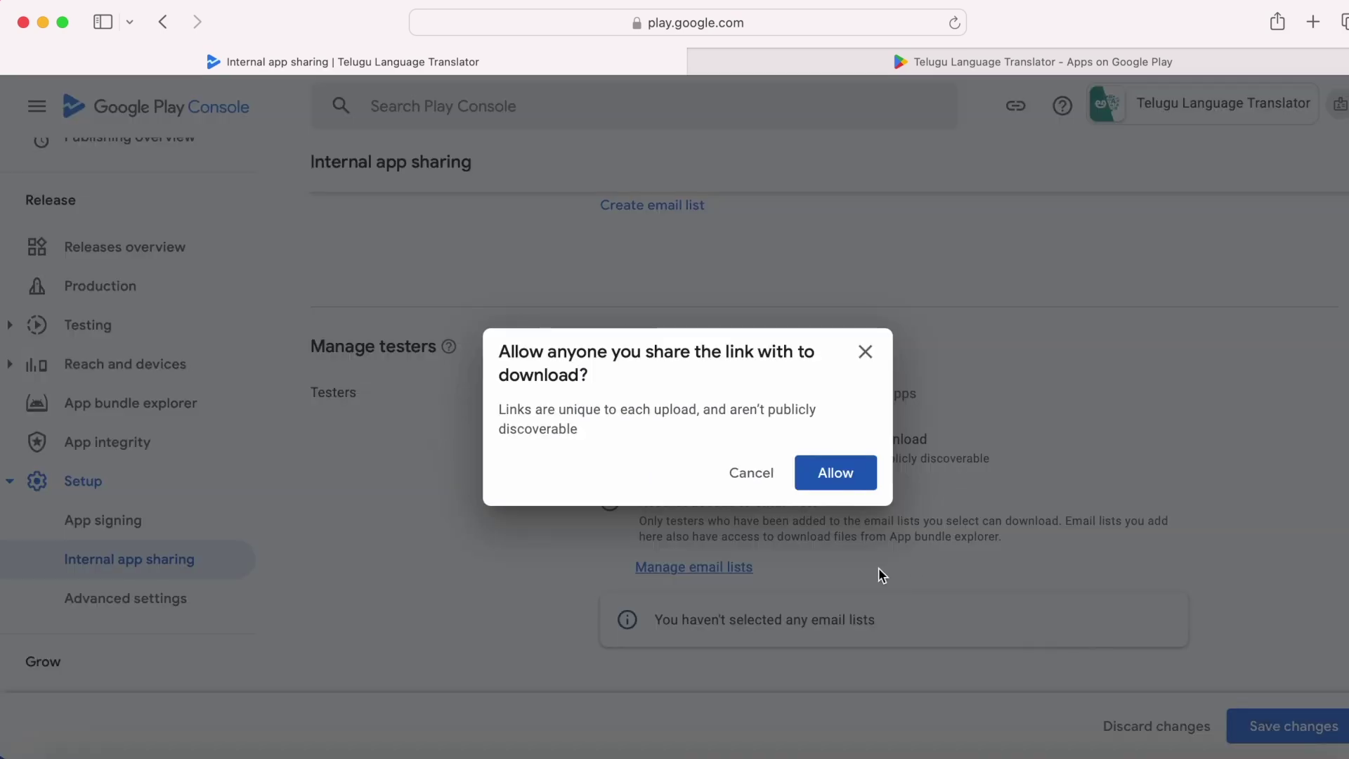
pyautogui.click(853, 476)
pyautogui.scroll(6, 855, 486)
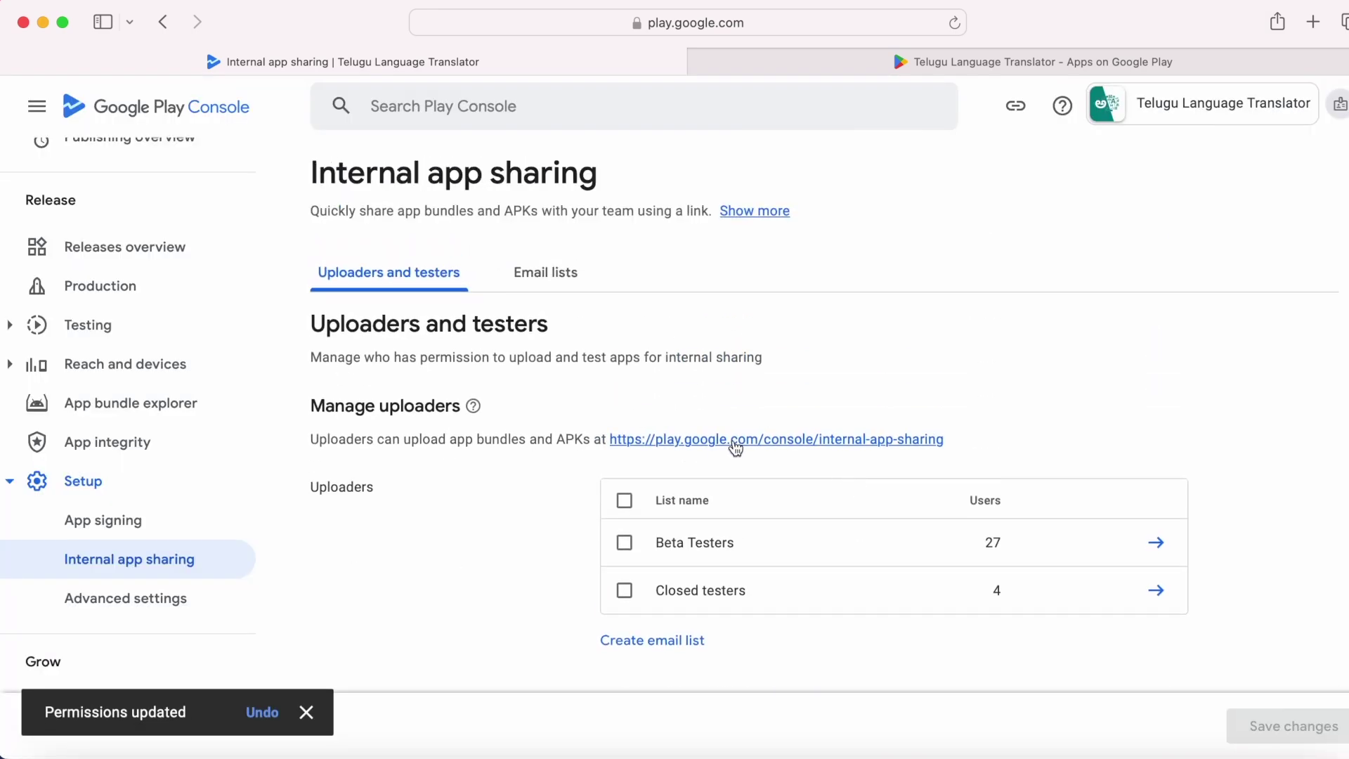
# Step: Drop Translator-v6-release.aab into the internal app sharing upload area as version 1.6
pyautogui.click(738, 448)
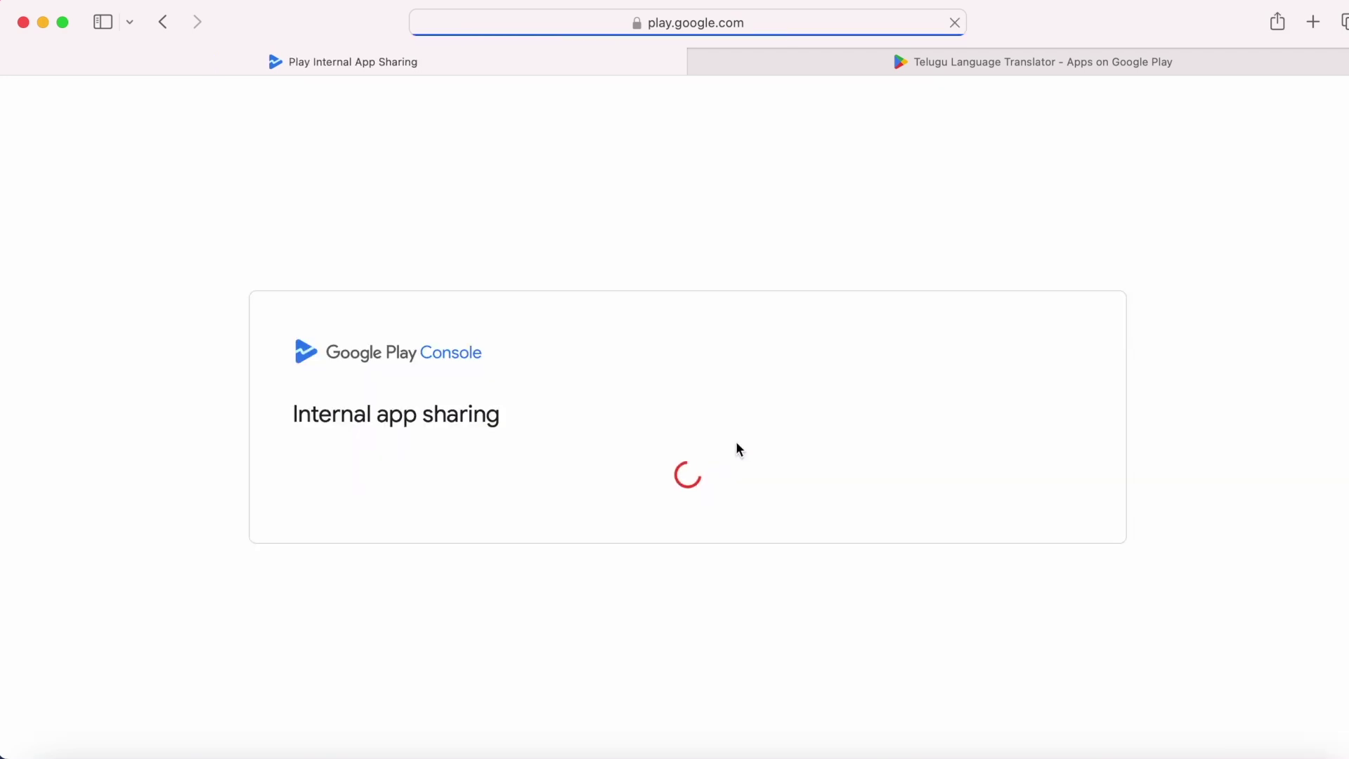
pyautogui.scroll(-3, 530, 670)
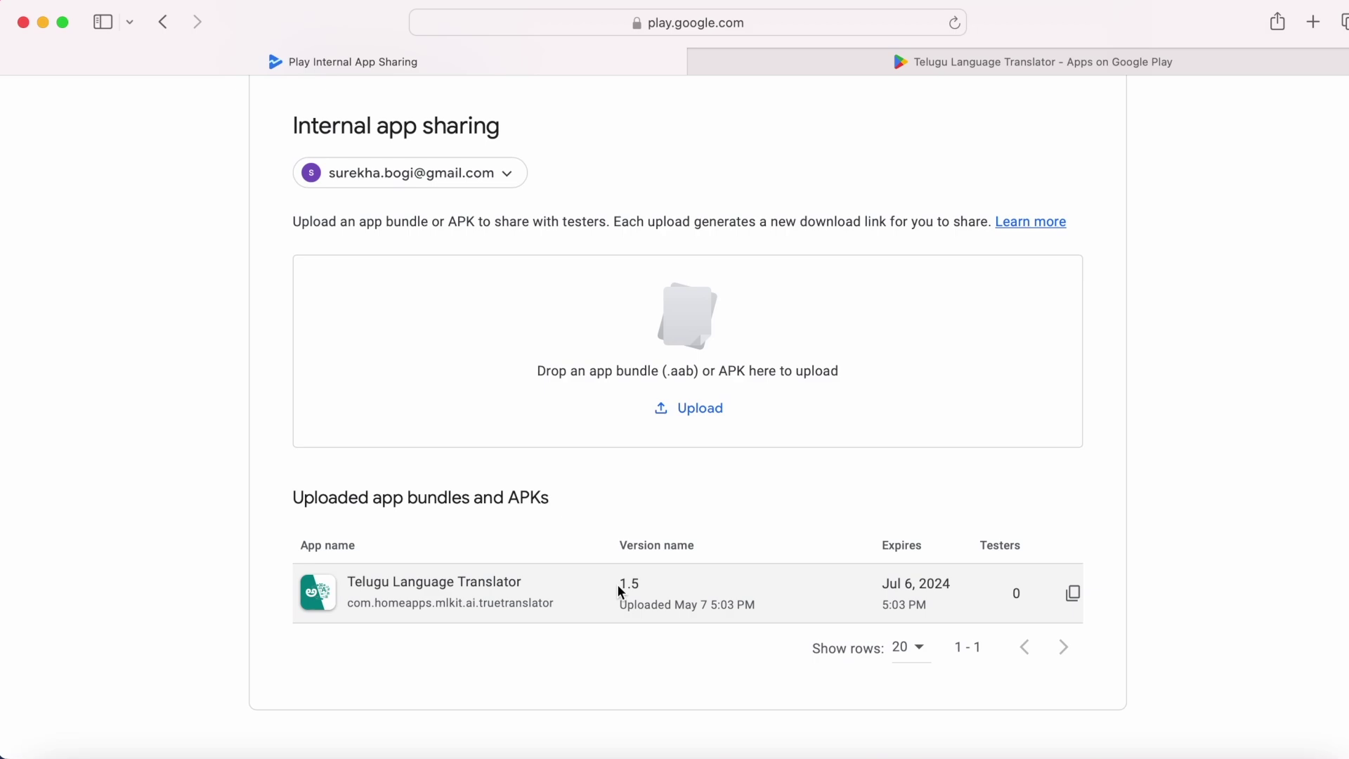
pyautogui.moveTo(618, 584); pyautogui.dragTo(656, 582)
pyautogui.click(695, 602)
pyautogui.moveTo(665, 111); pyautogui.dragTo(1058, 111)
pyautogui.moveTo(913, 269); pyautogui.dragTo(547, 355)
pyautogui.click(683, 104)
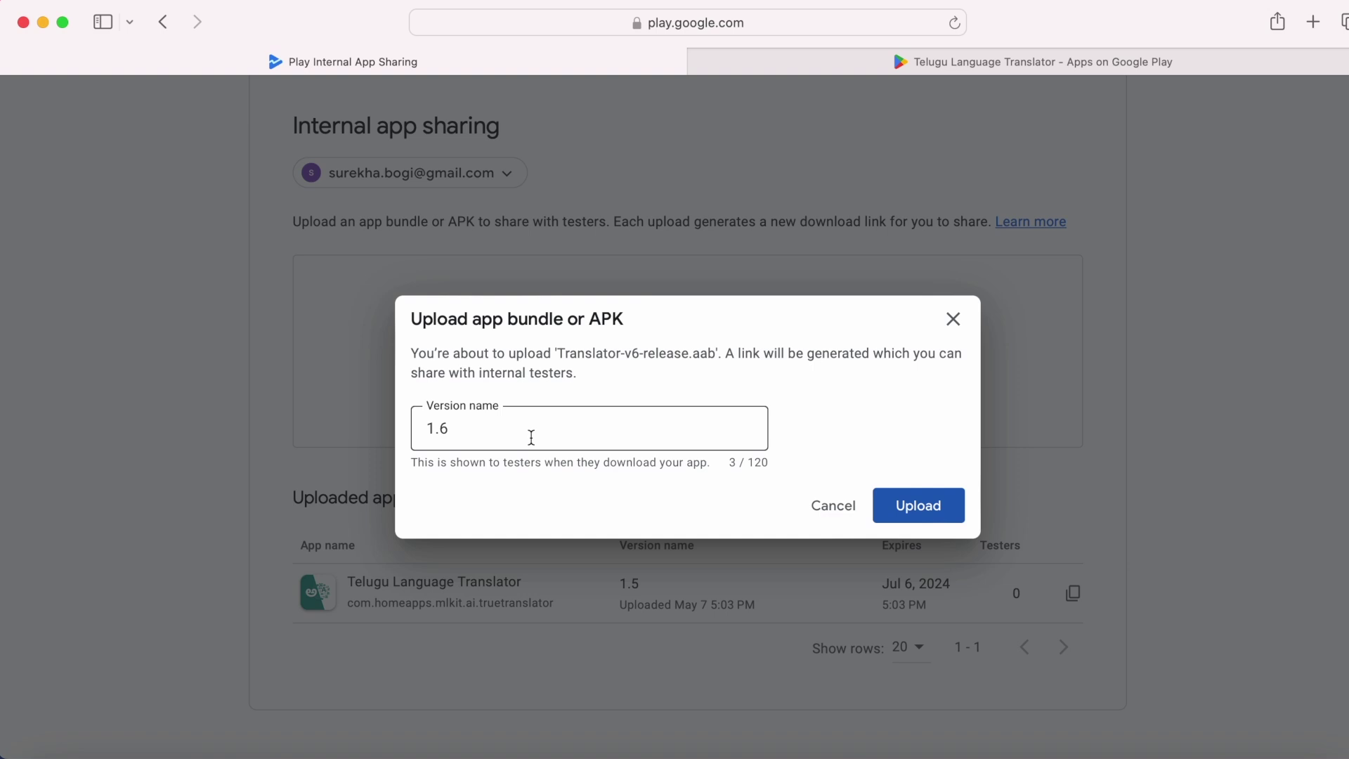
# Step: Upload the 1.6 bundle and check its row in the uploaded bundles list, expiring Aug 5, 2024
pyautogui.click(916, 506)
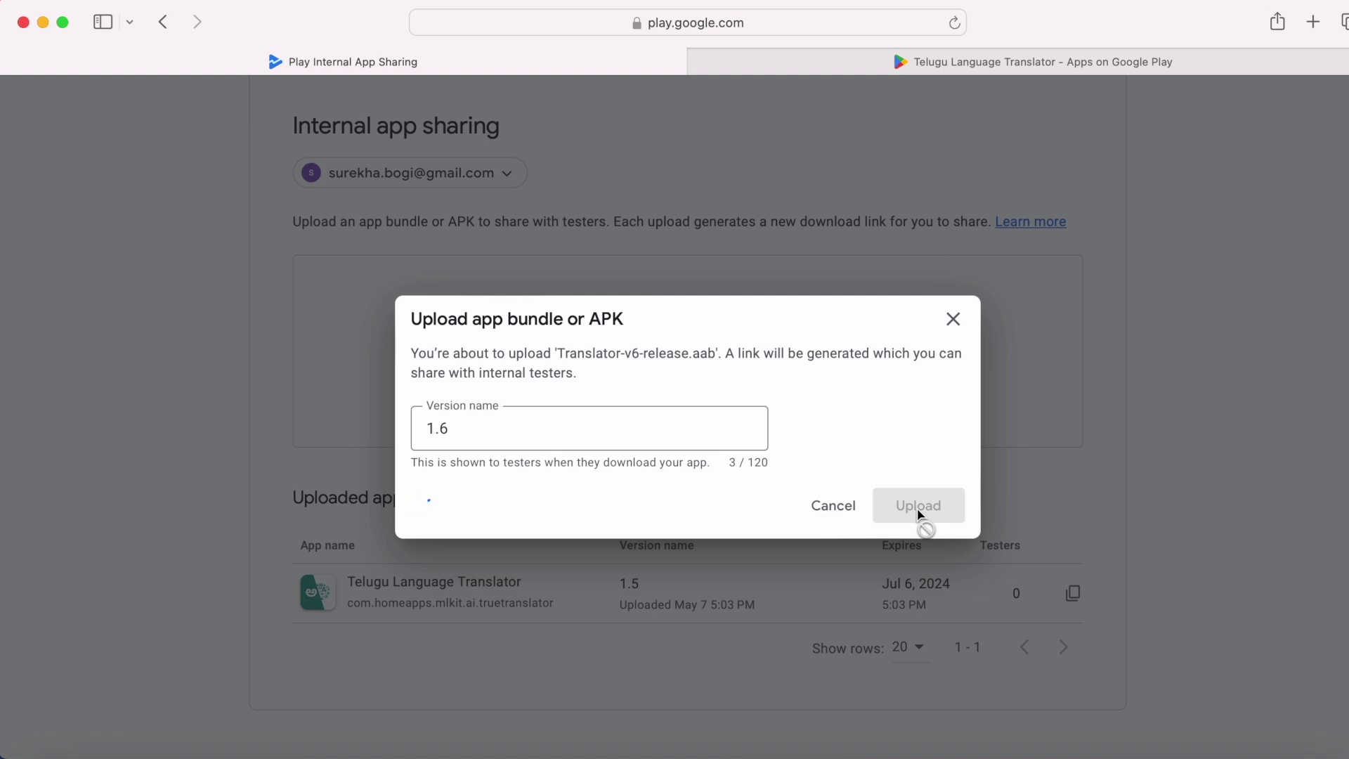
pyautogui.scroll(-1, 917, 516)
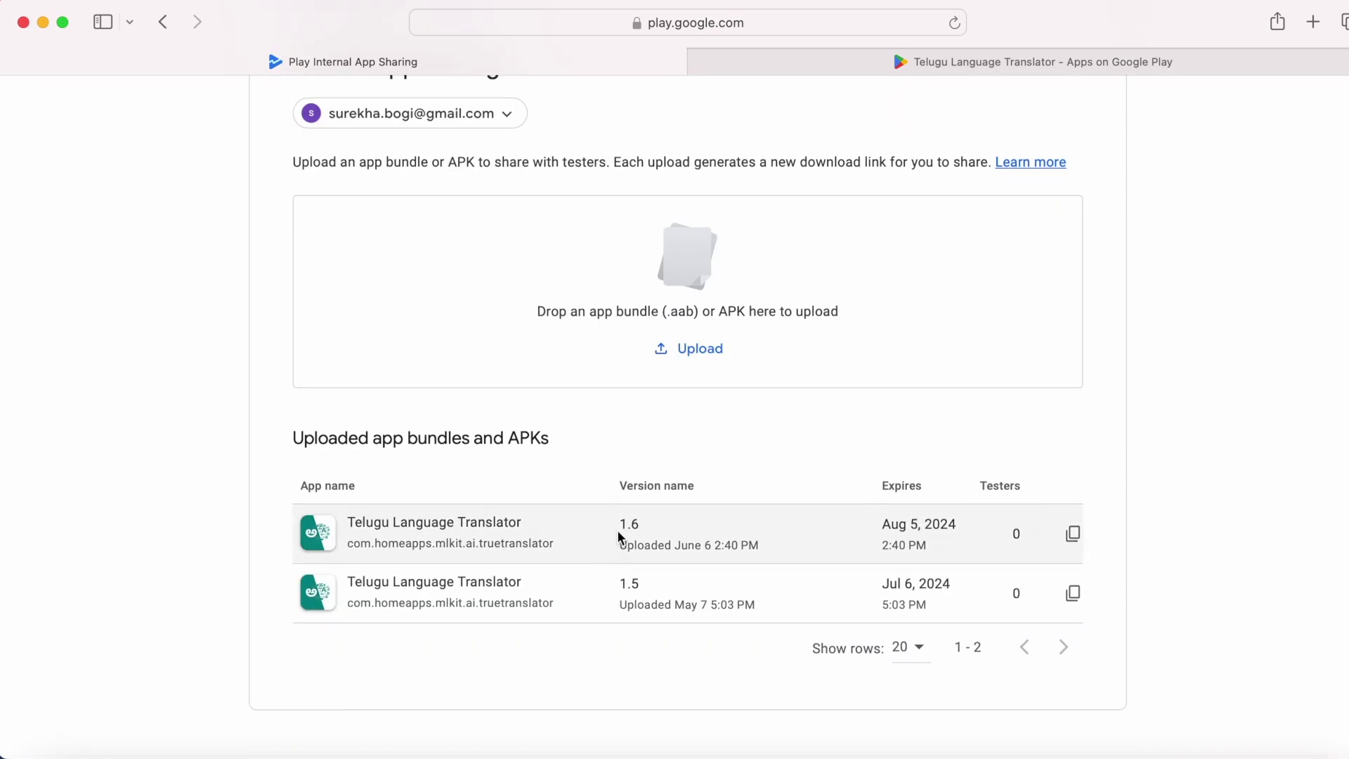
pyautogui.moveTo(620, 523); pyautogui.dragTo(668, 521)
pyautogui.click(668, 531)
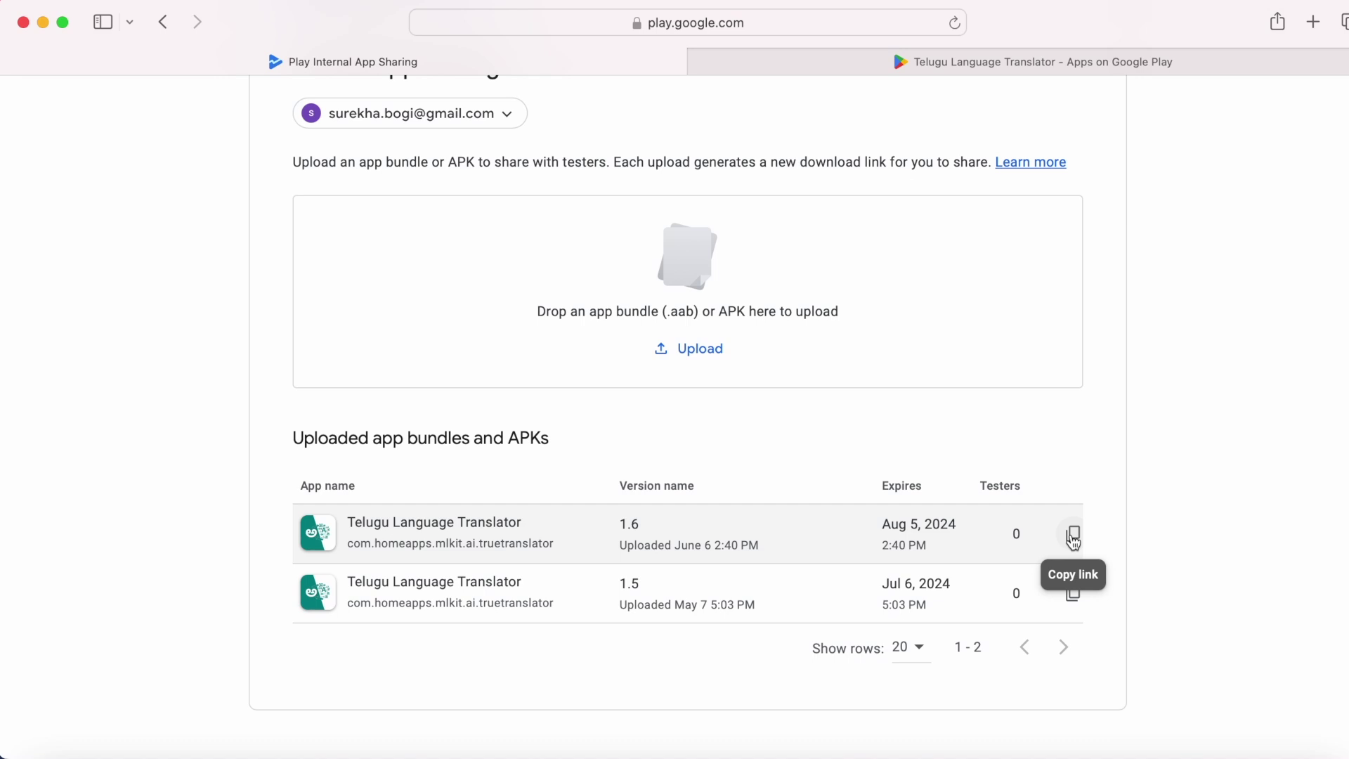
# Step: Copy the tester download link from the version 1.6 row
pyautogui.click(1073, 538)
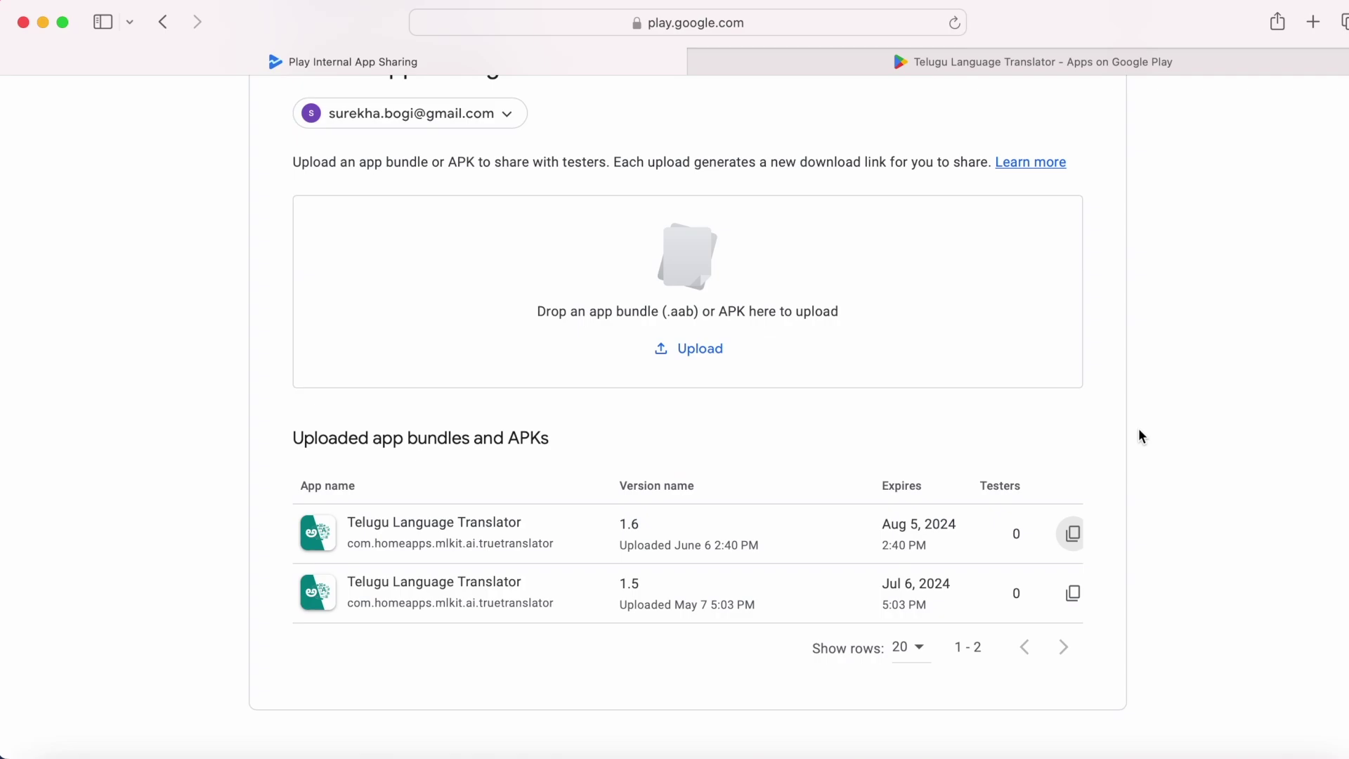
pyautogui.scroll(2, 1142, 437)
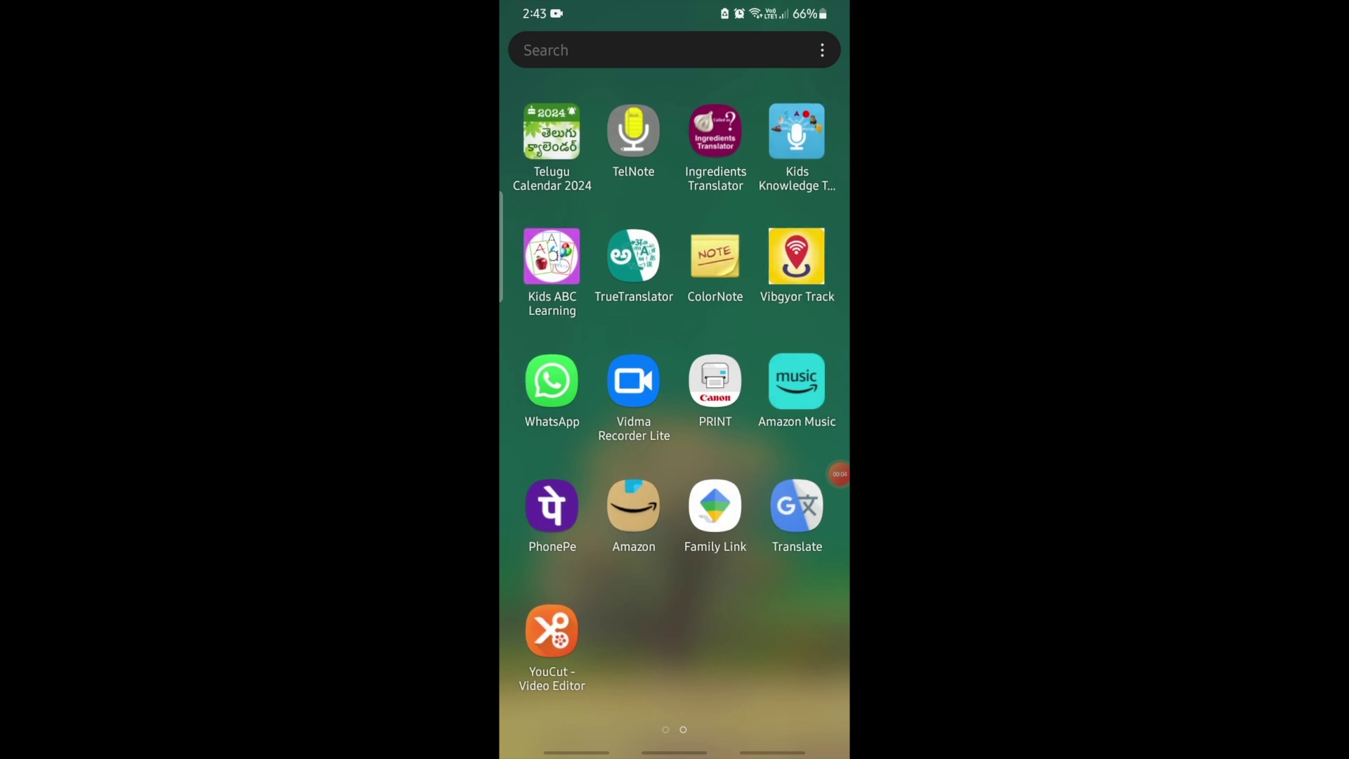
# Step: Try the sharing link from Gmail, dismiss the 'Internal app sharing is turned off' warning, and open the app drawer
pyautogui.moveTo(562, 421); pyautogui.dragTo(773, 422)
pyautogui.click(551, 629)
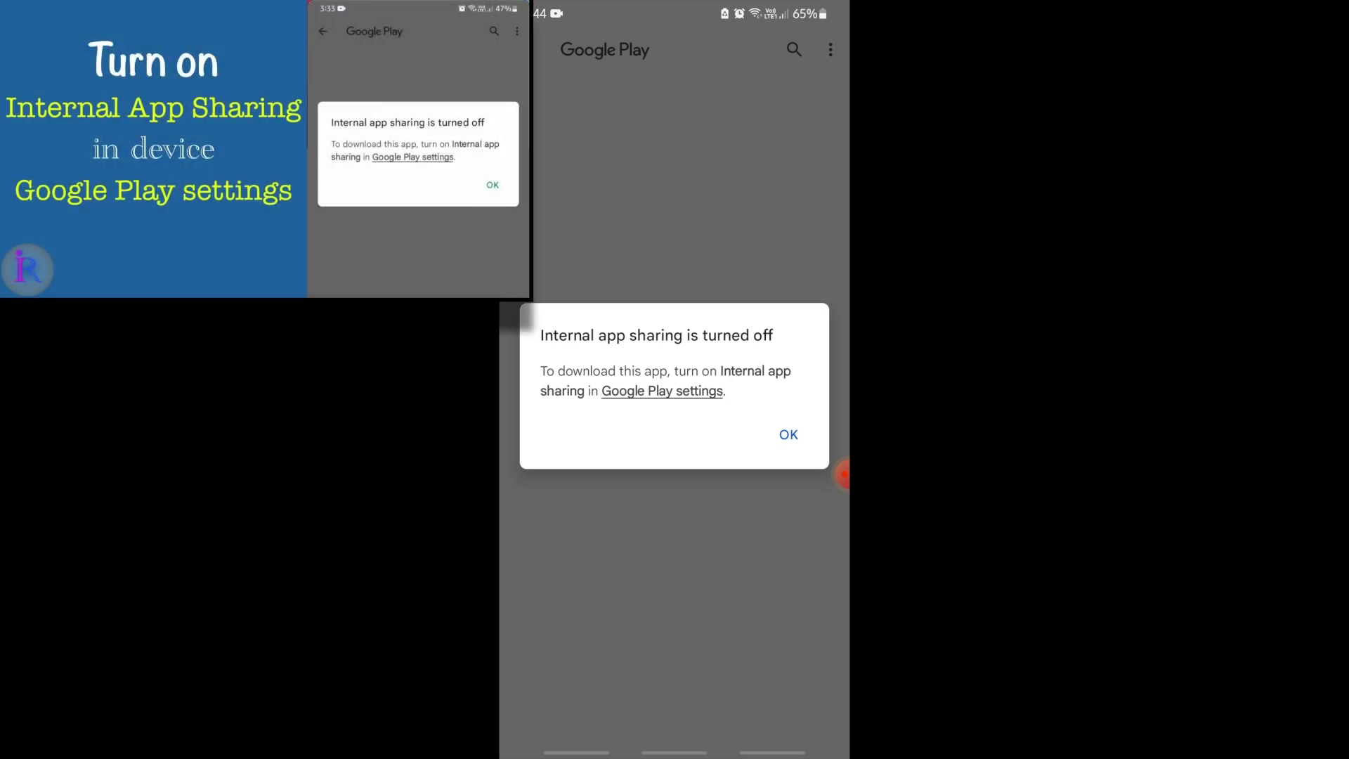
pyautogui.click(796, 429)
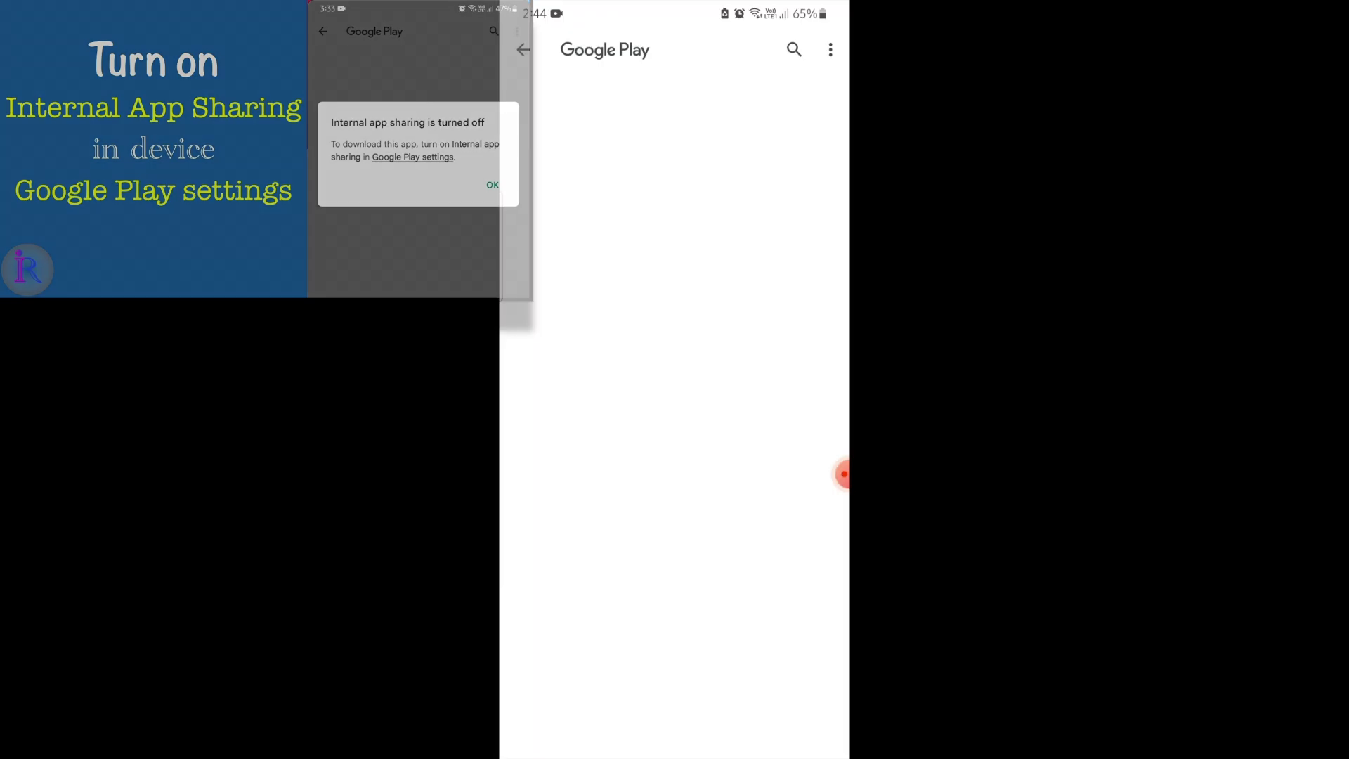
pyautogui.moveTo(674, 752); pyautogui.dragTo(685, 668)
pyautogui.moveTo(675, 562); pyautogui.dragTo(675, 281)
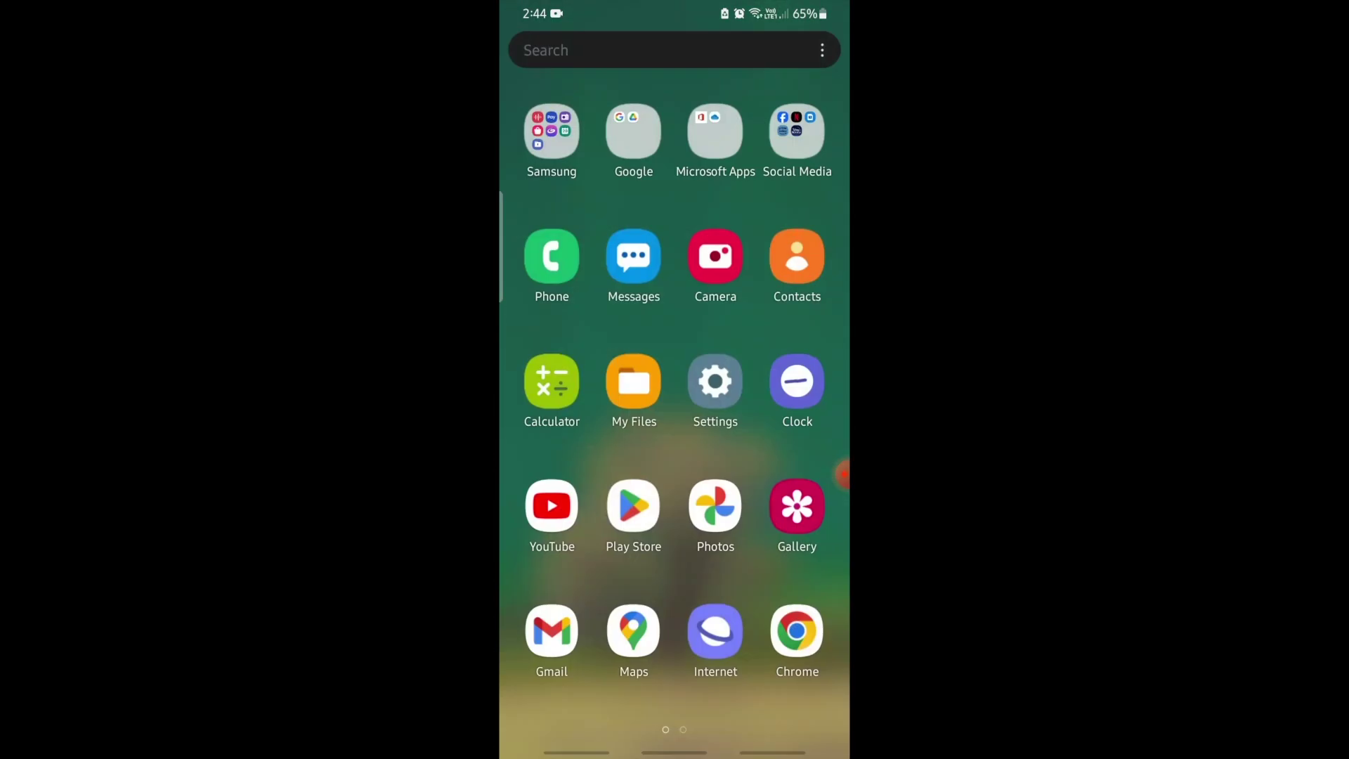
# Step: Unlock Play Store developer mode by tapping the Play Store version under Settings > About repeatedly
pyautogui.click(632, 505)
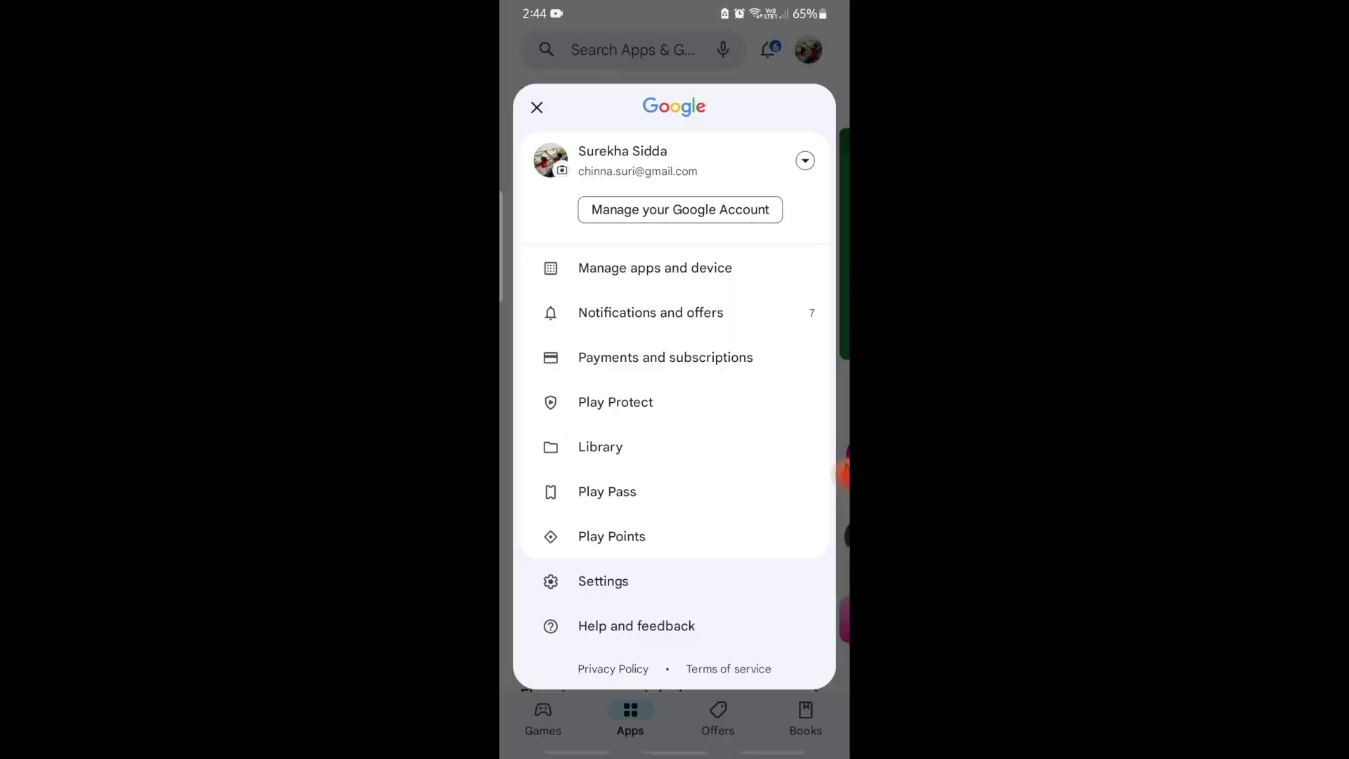
pyautogui.click(603, 581)
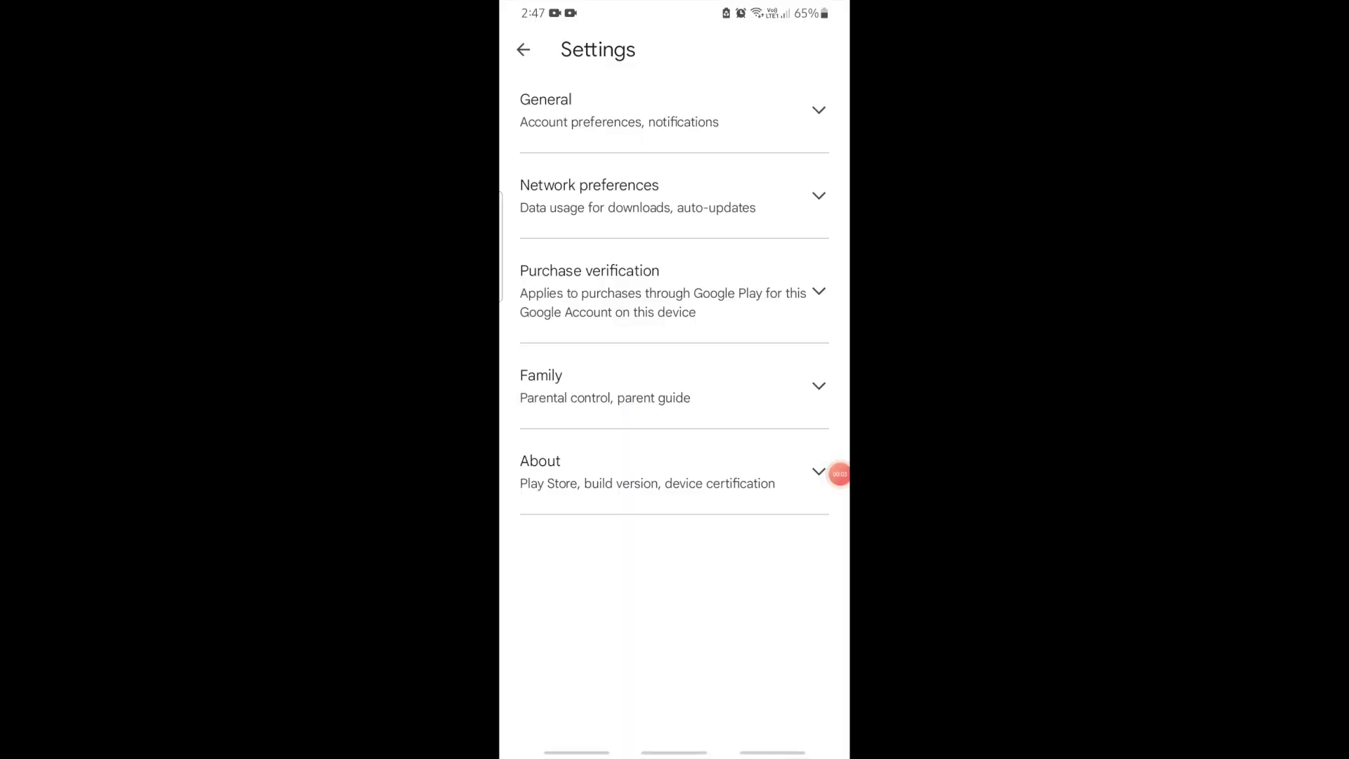
pyautogui.click(668, 472)
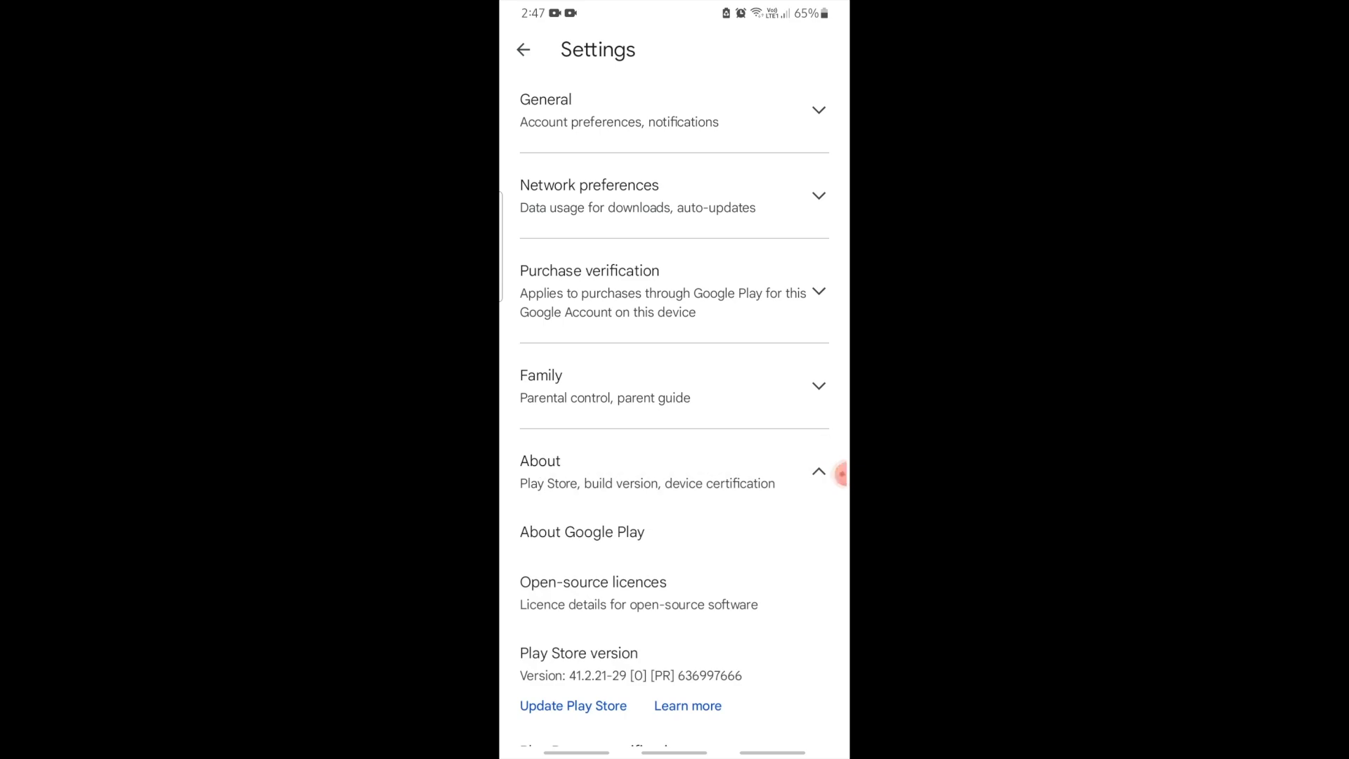
pyautogui.scroll(-1, 753, 496)
pyautogui.click(640, 599)
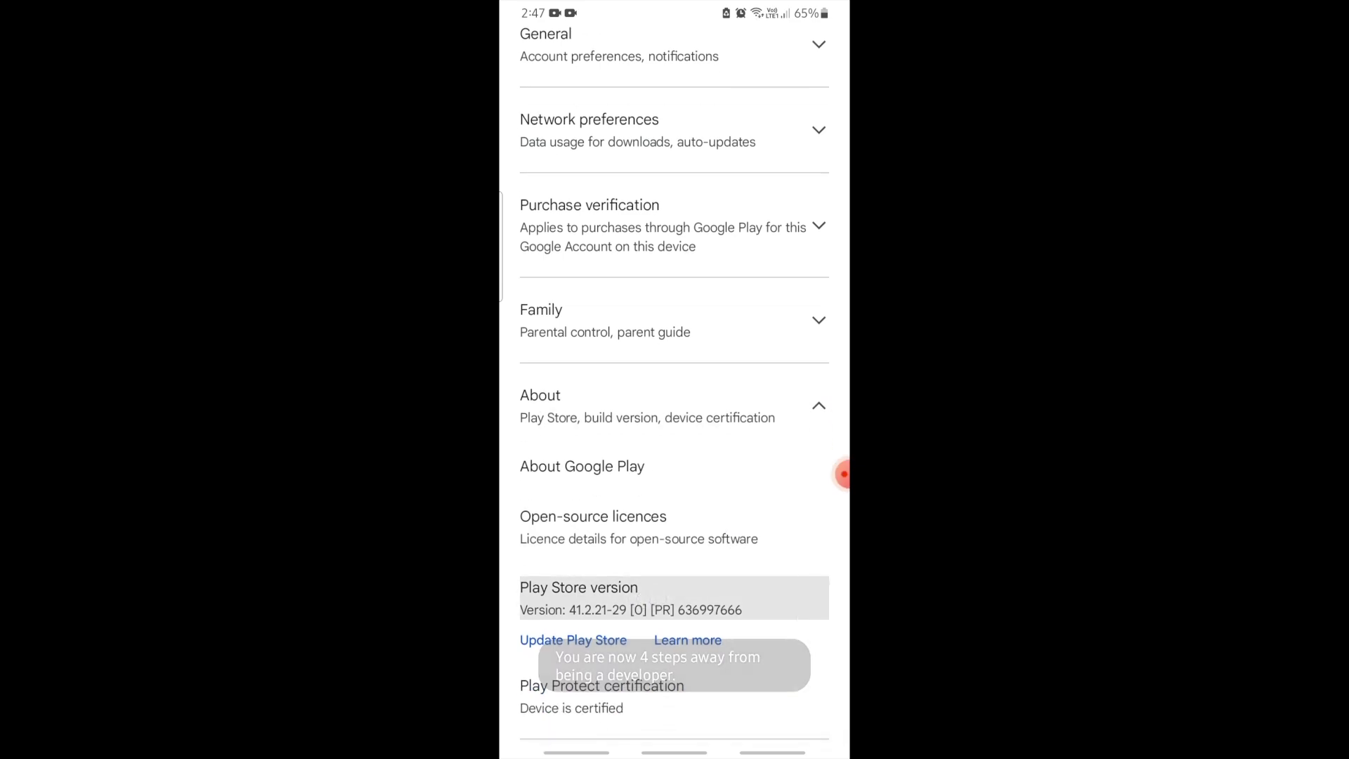
pyautogui.click(640, 599)
pyautogui.click(640, 599)
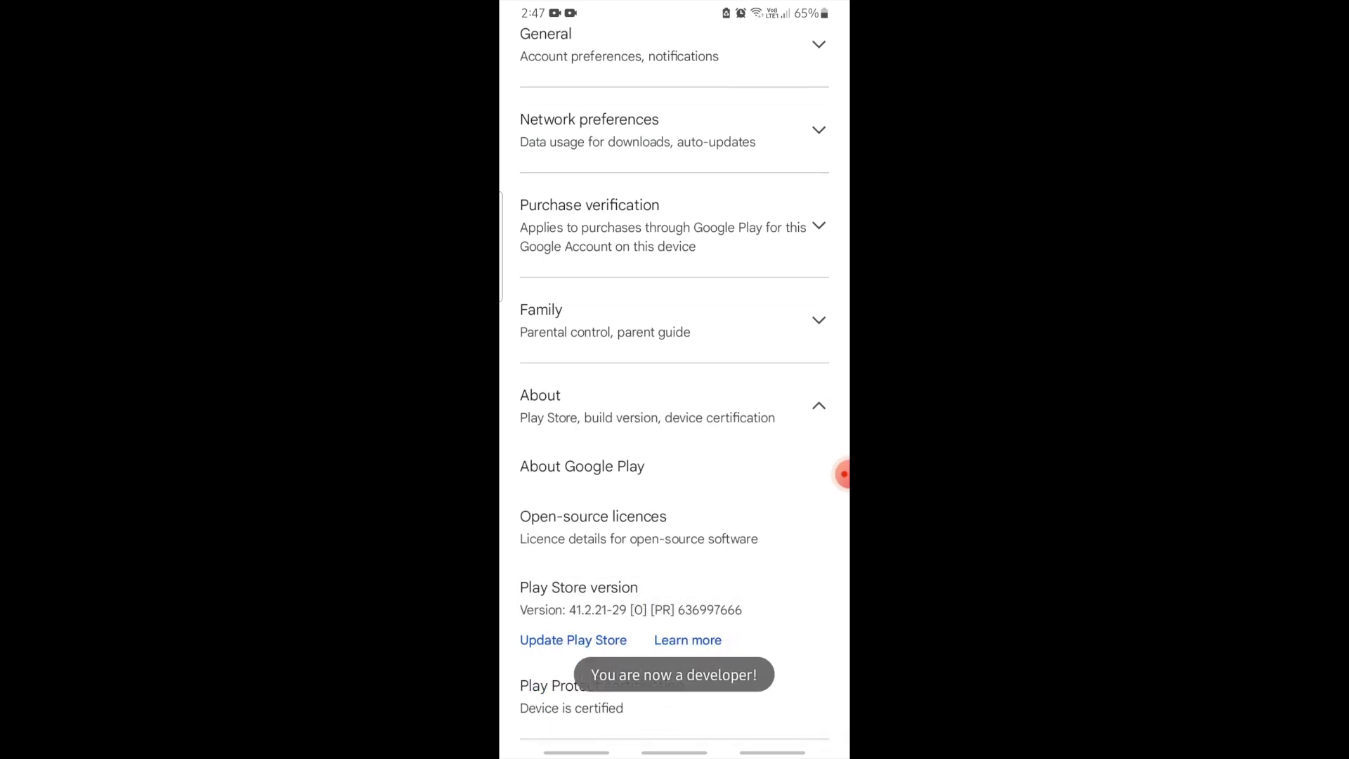
# Step: Open Developer options from the General settings section
pyautogui.scroll(2, 710, 512)
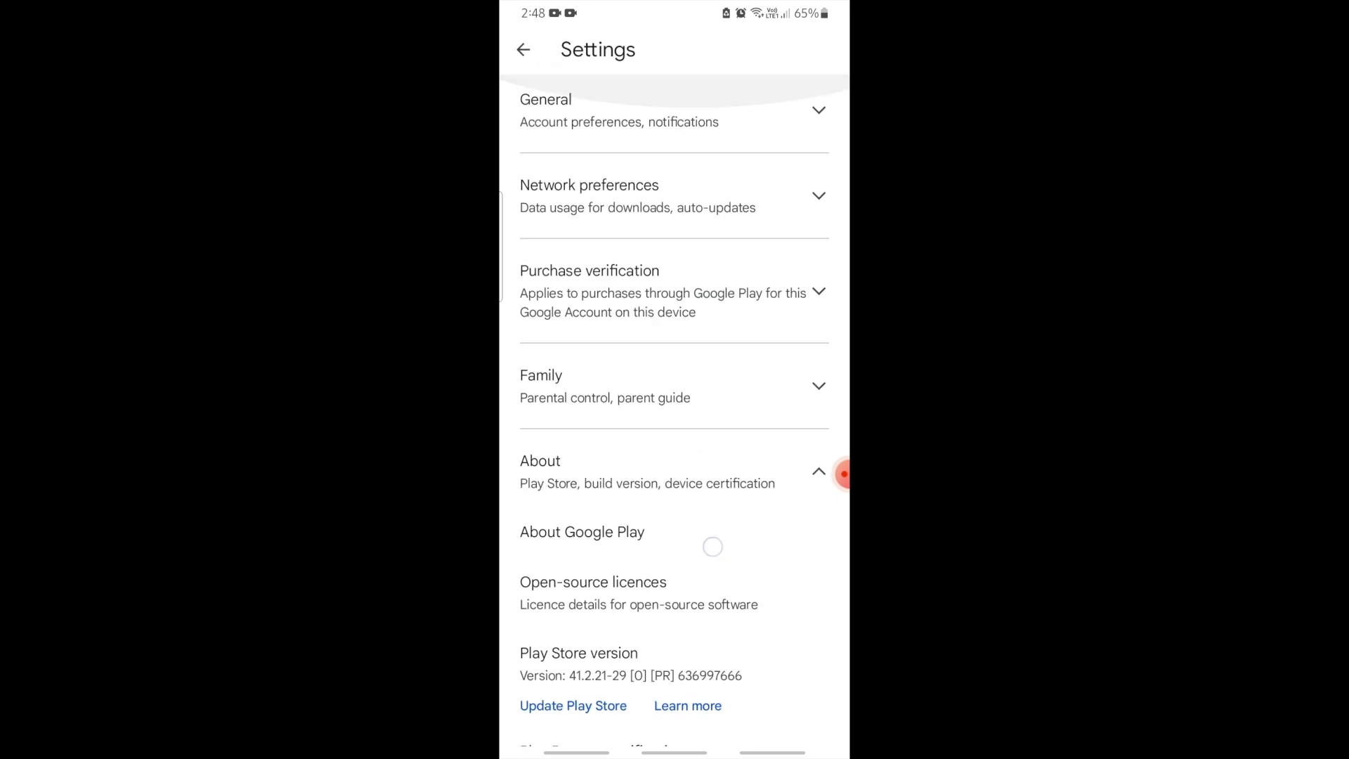
pyautogui.click(632, 111)
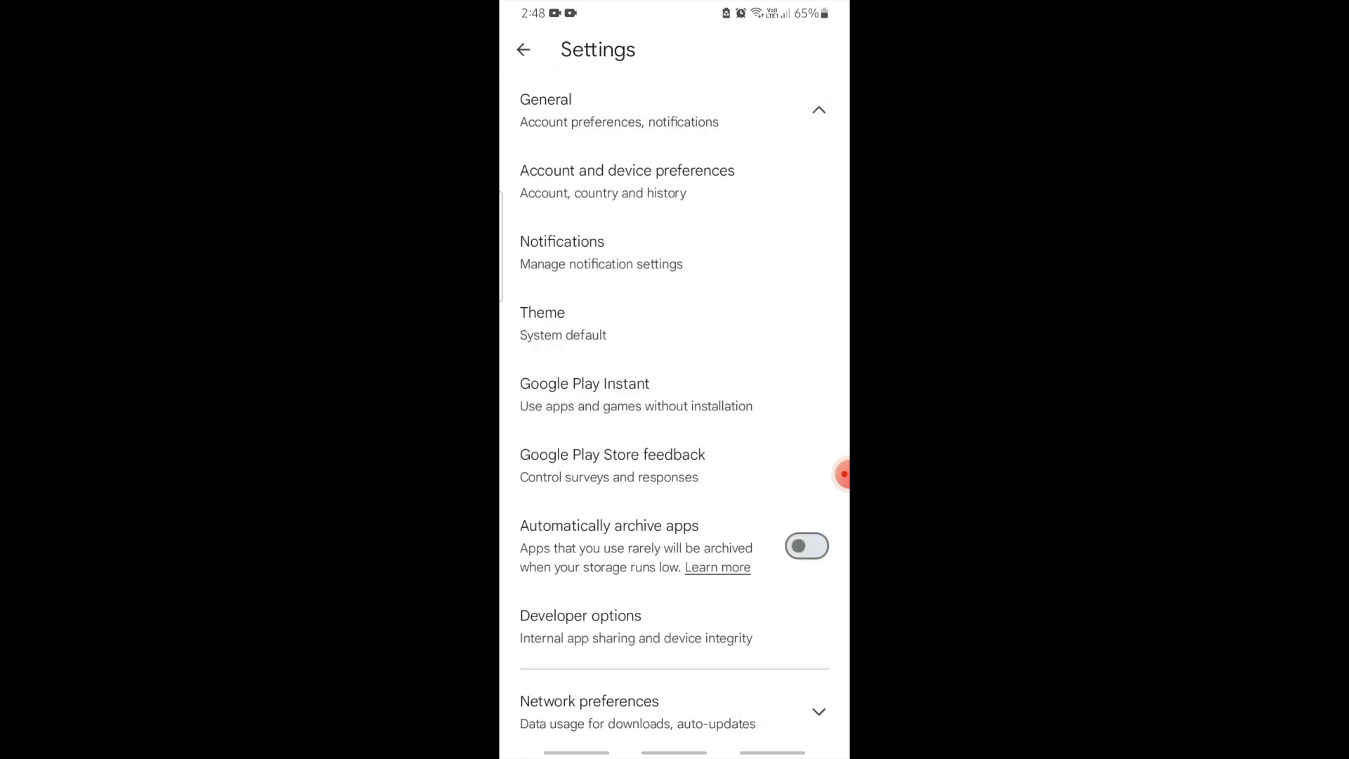
pyautogui.click(581, 625)
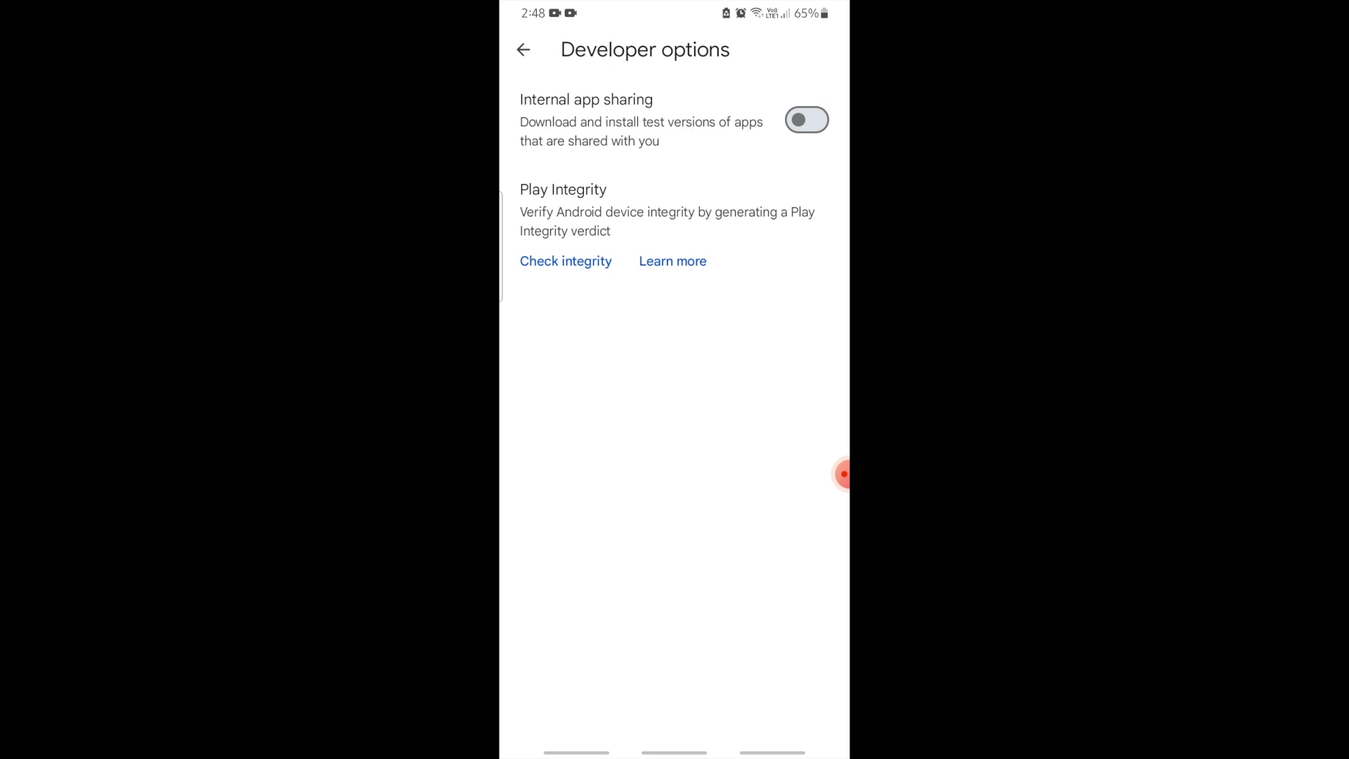
# Step: Turn on Internal app sharing and reopen the 'Translator V 6 app sharing link' email in Gmail
pyautogui.click(806, 120)
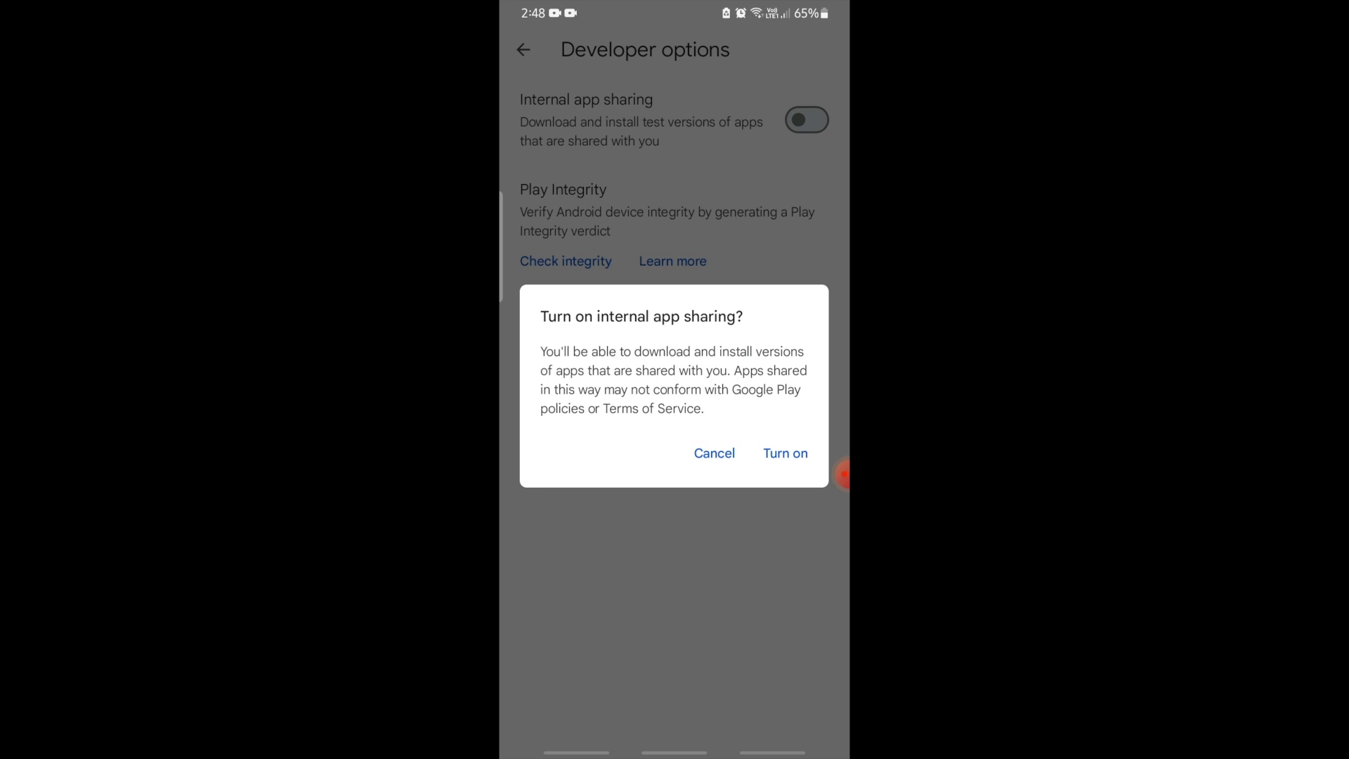
pyautogui.click(786, 453)
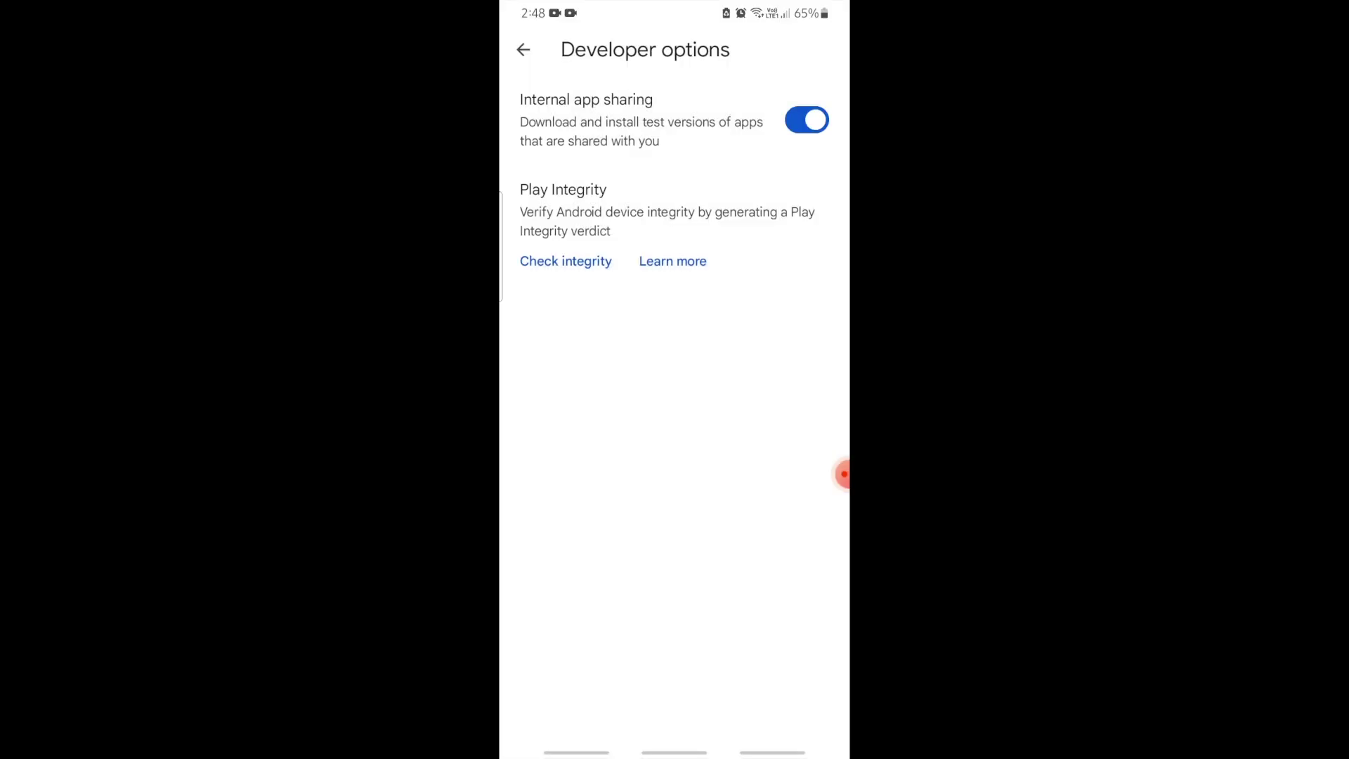
pyautogui.moveTo(772, 753); pyautogui.dragTo(772, 703)
pyautogui.click(552, 630)
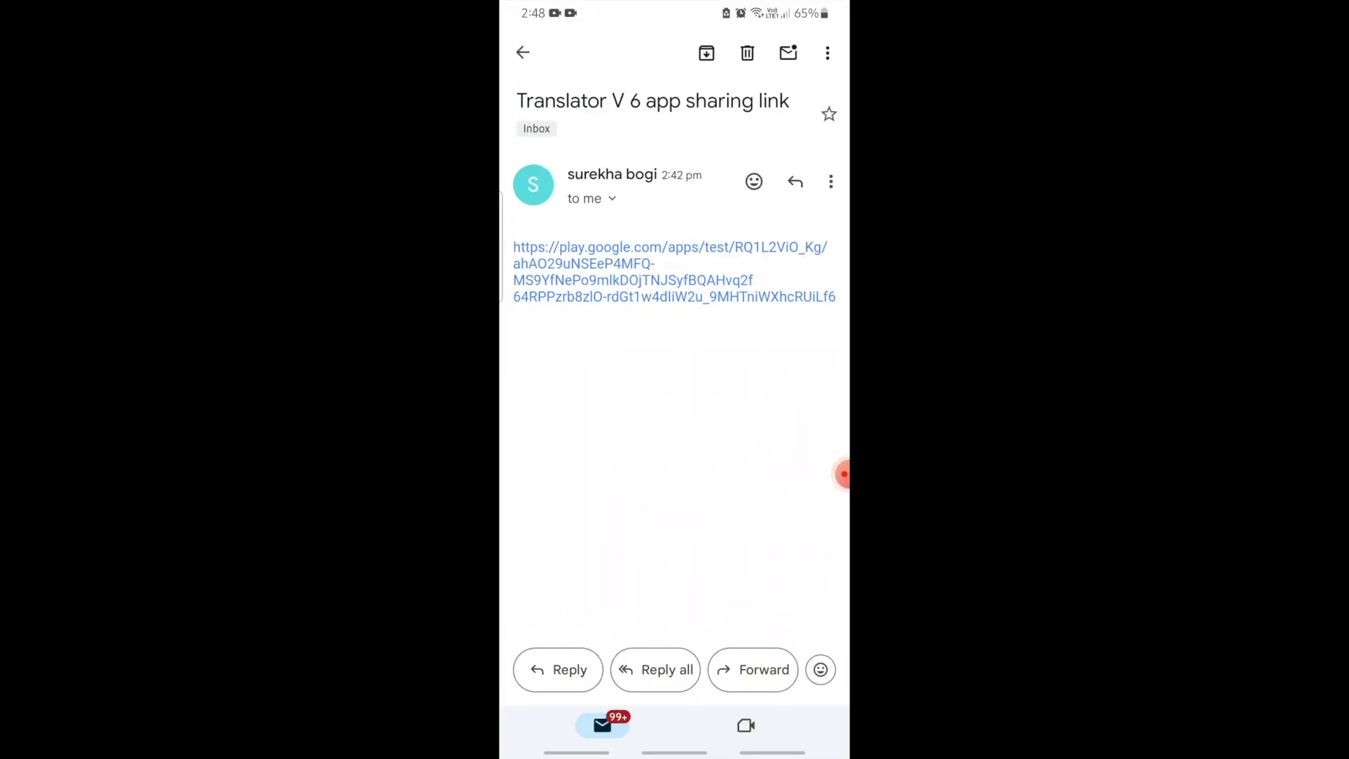
# Step: Open the test link, then uninstall the existing public TrueTranslator app from the app drawer
pyautogui.click(674, 272)
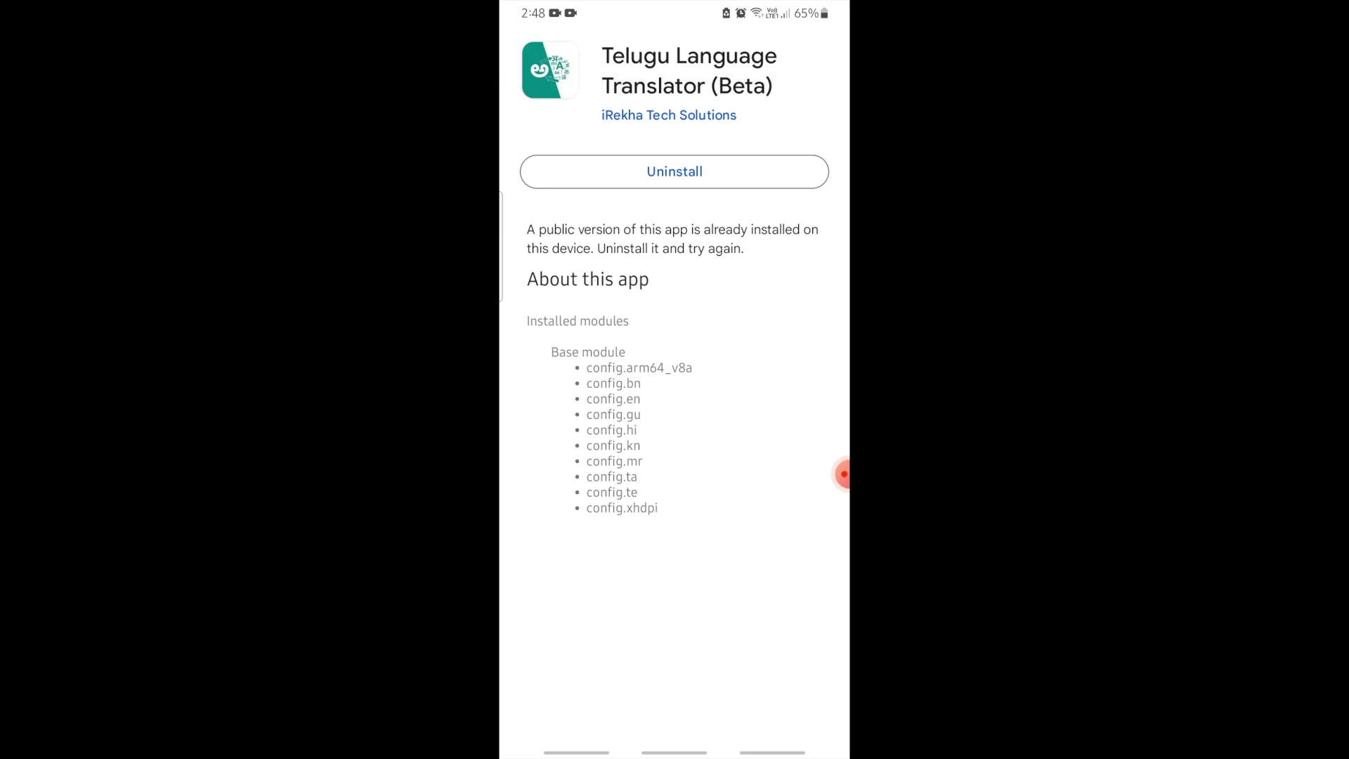
pyautogui.moveTo(675, 752); pyautogui.dragTo(686, 657)
pyautogui.moveTo(675, 597); pyautogui.dragTo(675, 316)
pyautogui.moveTo(787, 421); pyautogui.dragTo(562, 422)
pyautogui.click(633, 255)
pyautogui.click(716, 184)
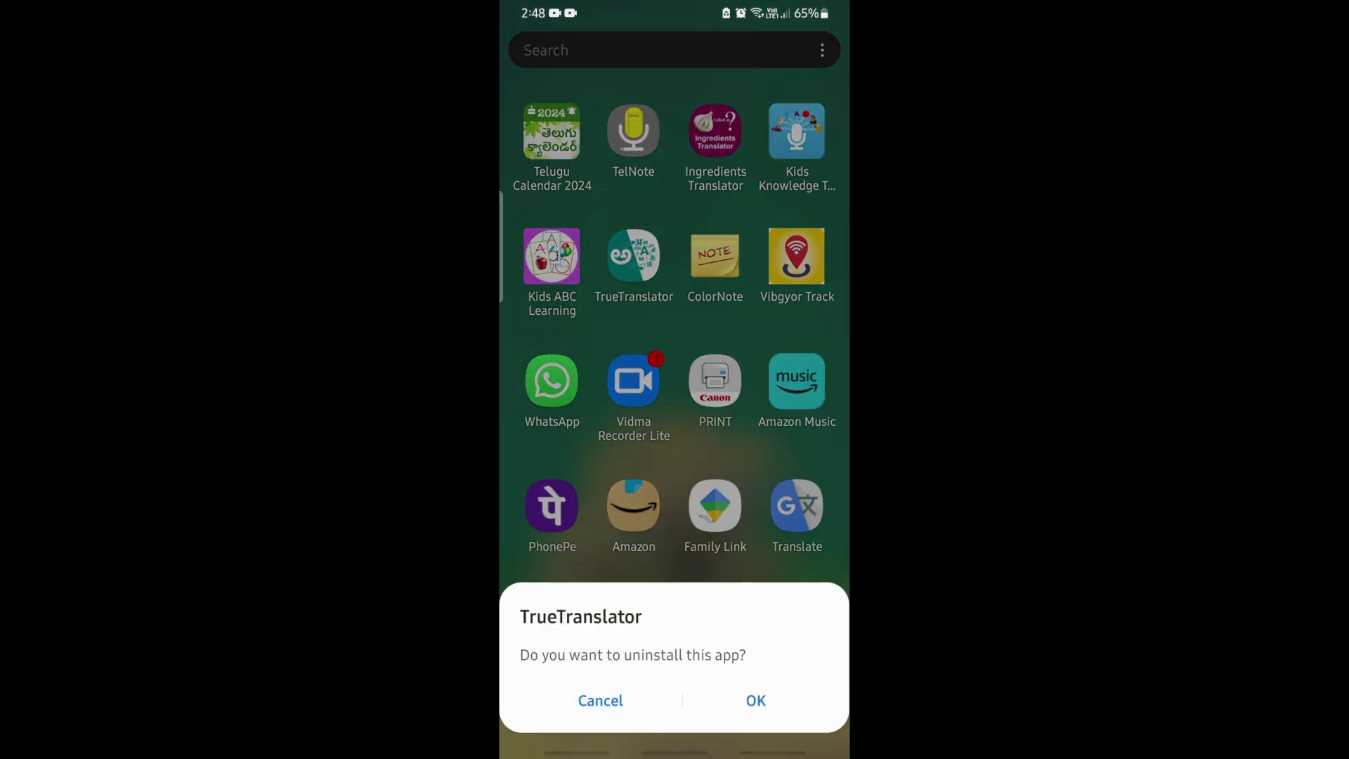
pyautogui.click(756, 701)
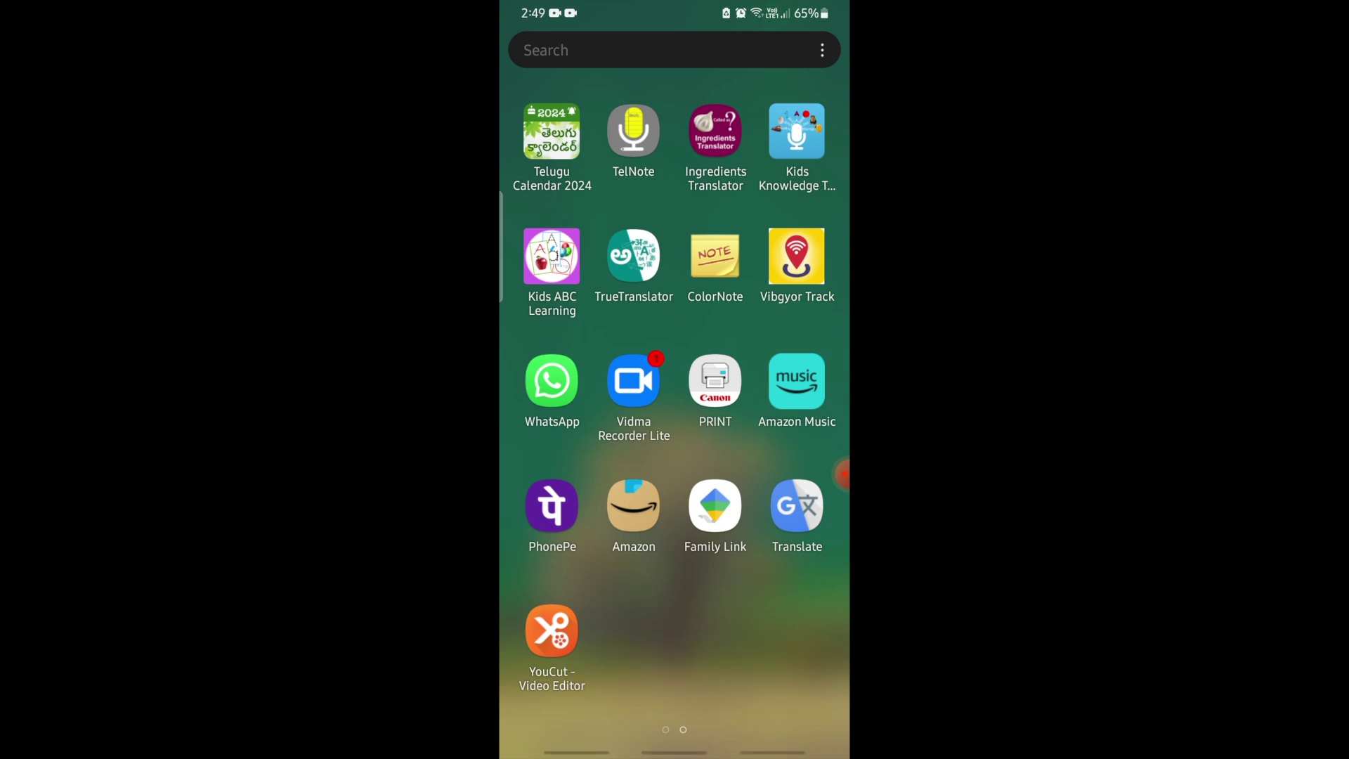
# Step: Return to the Gmail test-link email via Recents and open the internal test link in Play Store
pyautogui.moveTo(576, 750); pyautogui.dragTo(576, 675)
pyautogui.moveTo(774, 500); pyautogui.dragTo(837, 502)
pyautogui.click(675, 352)
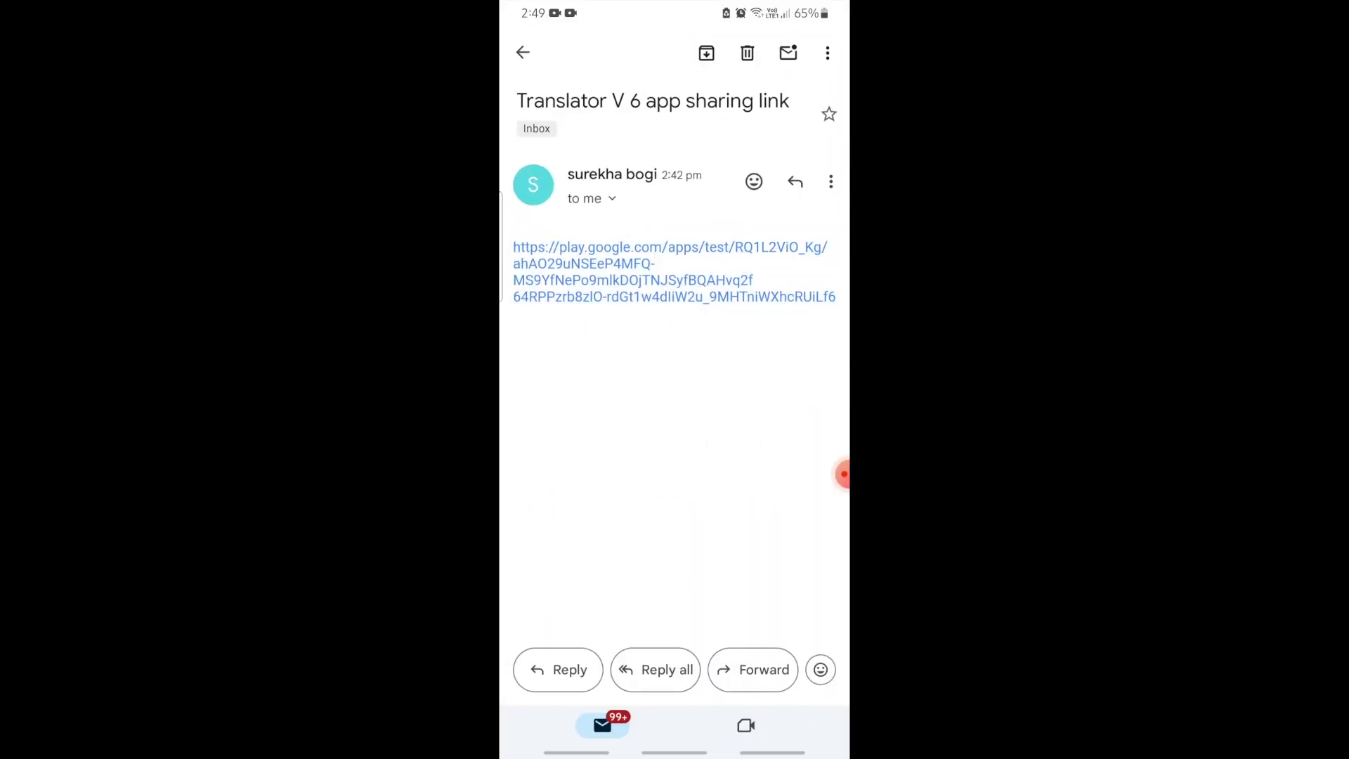
pyautogui.click(674, 295)
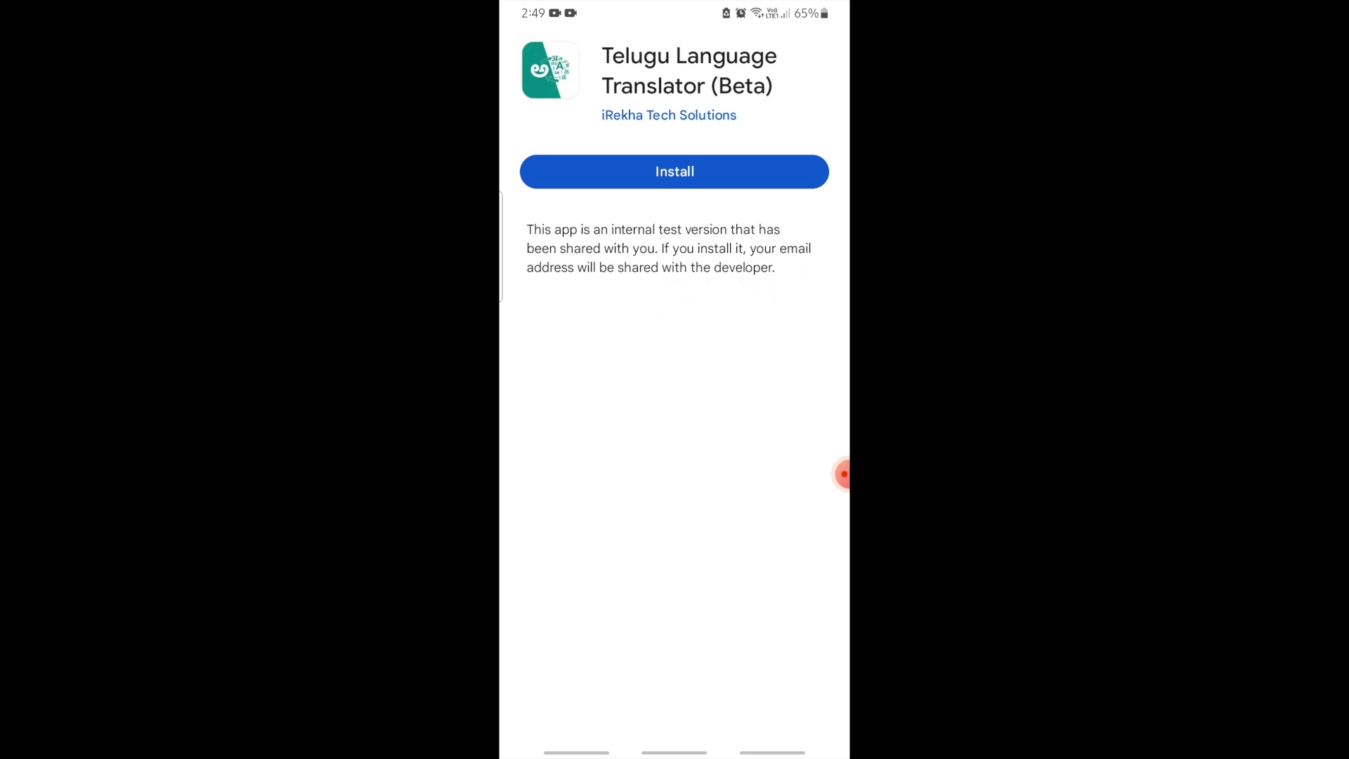
# Step: Install Telugu Language Translator (Beta), confirm the internally shared app, and dismiss the Play Pass offer
pyautogui.click(759, 167)
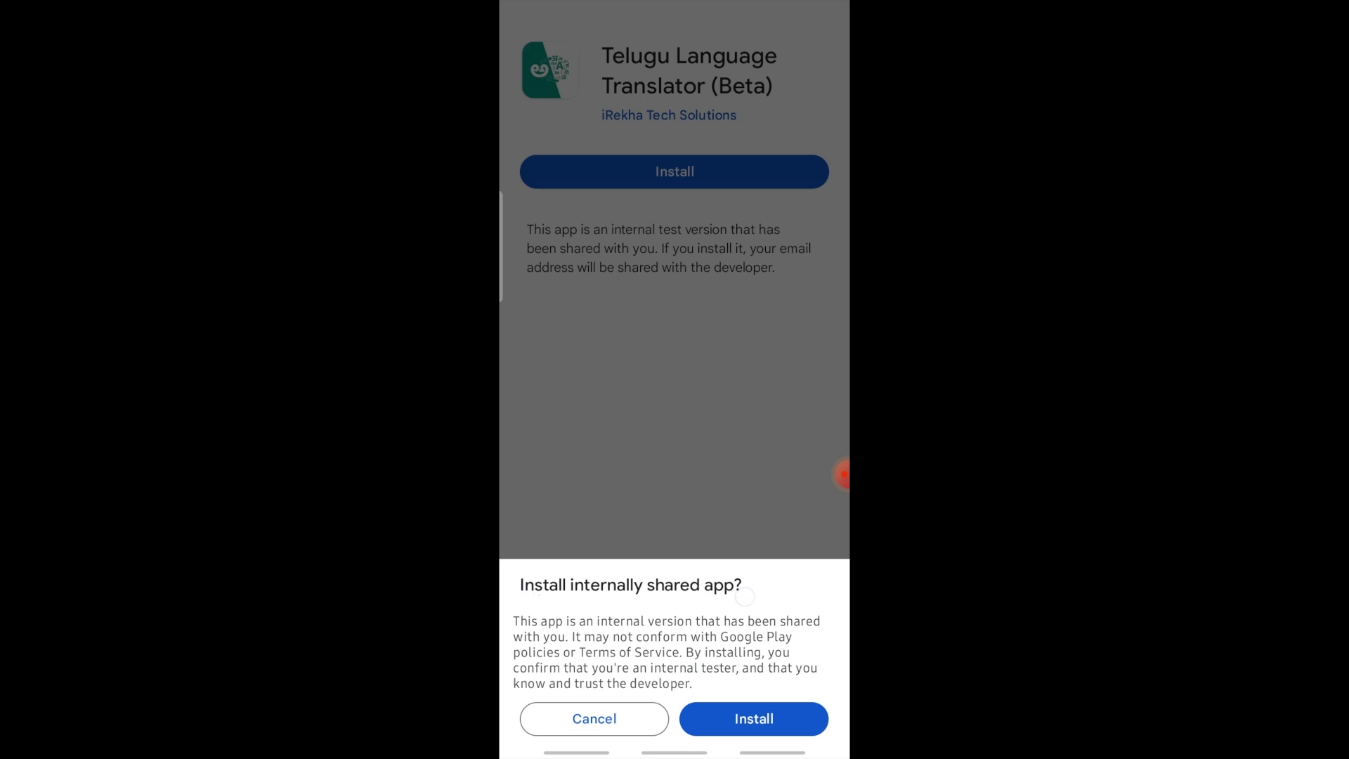
pyautogui.click(754, 718)
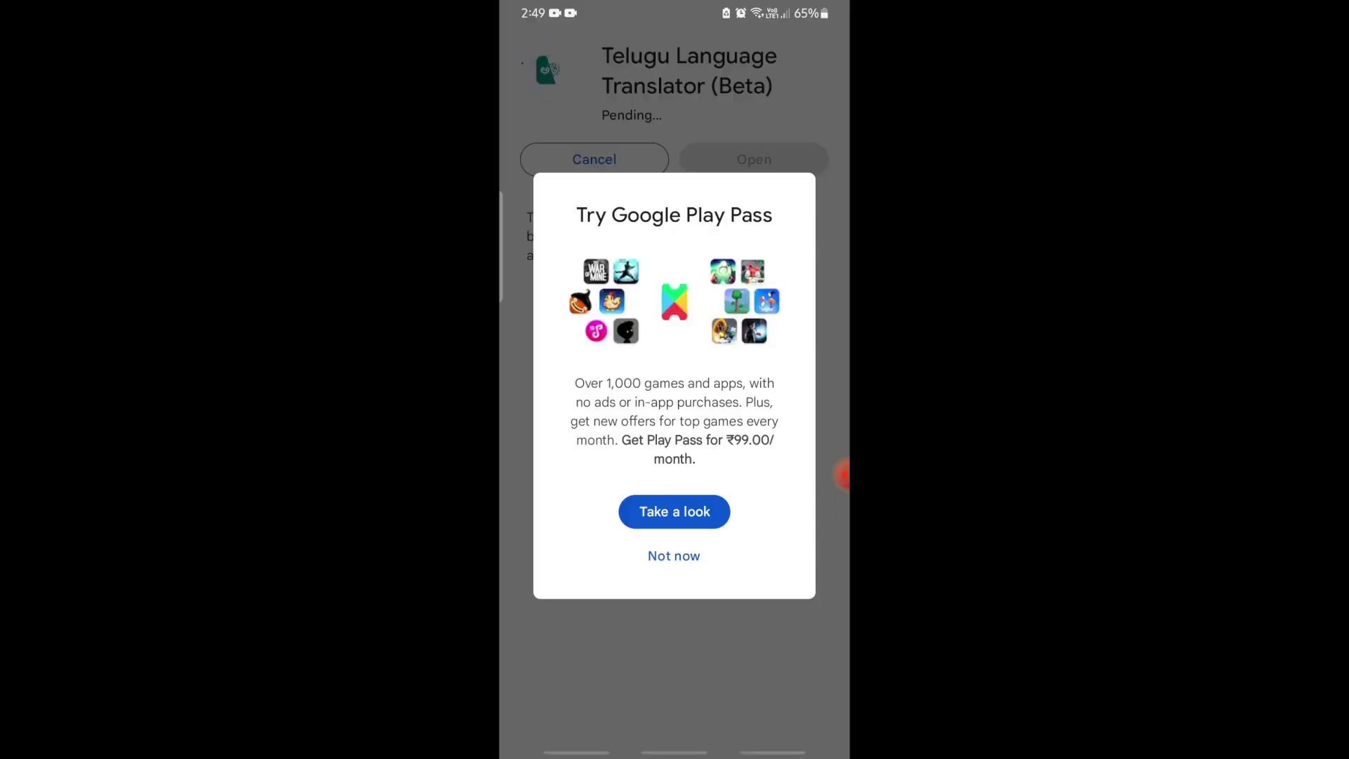
pyautogui.press('Escape')
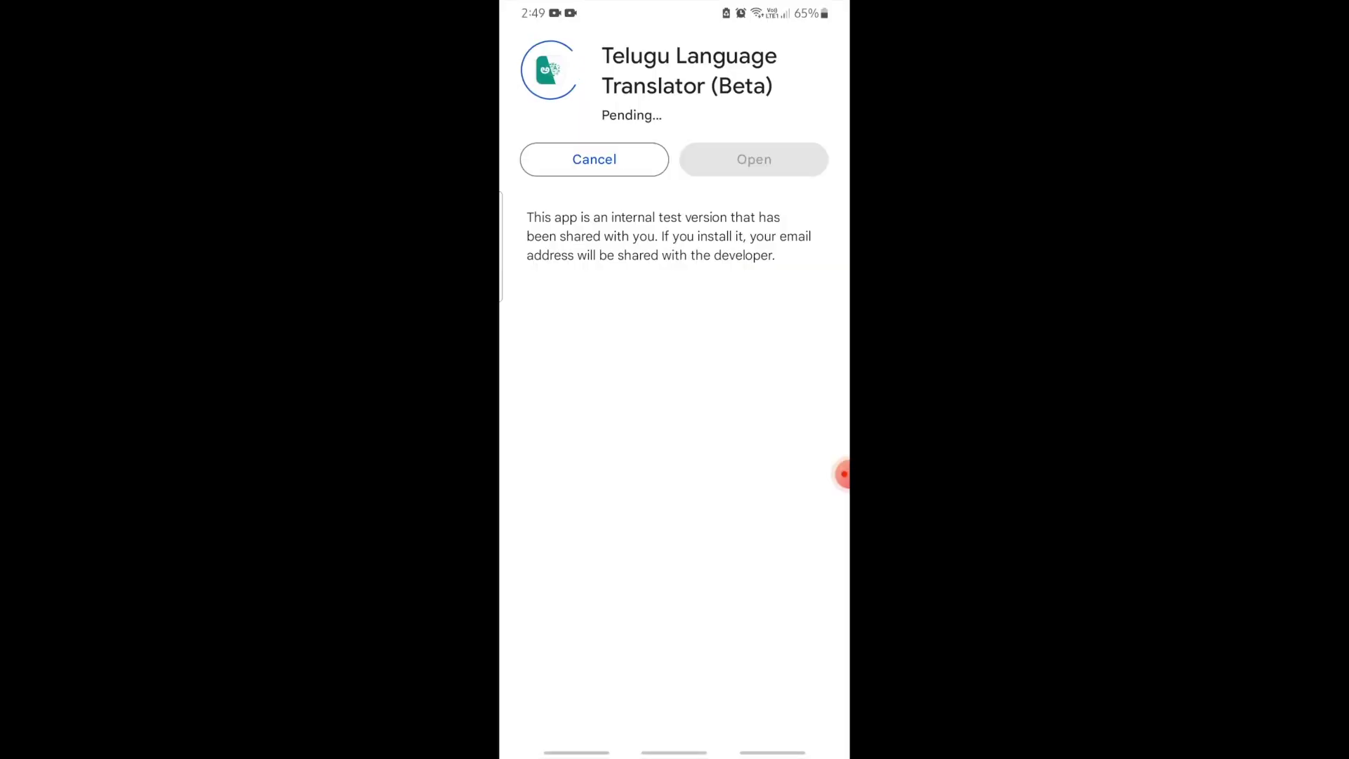
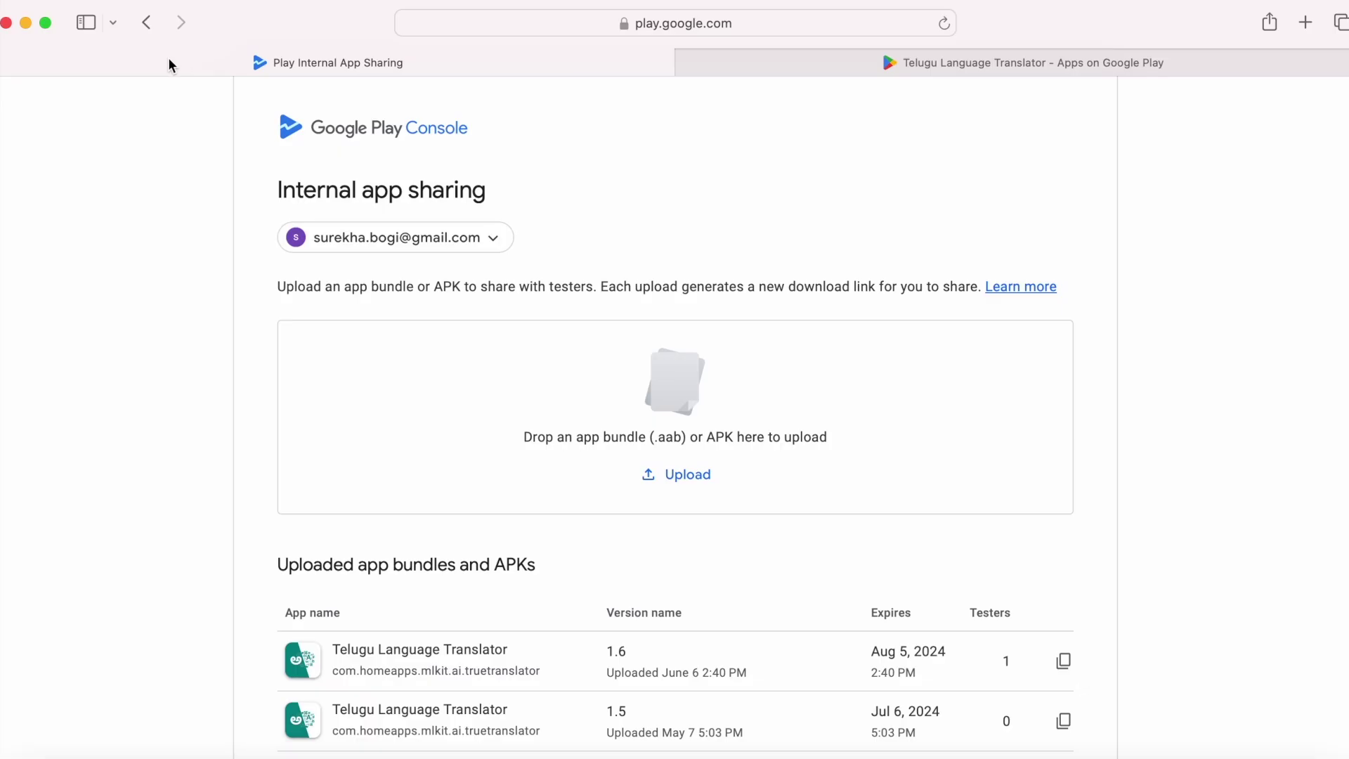
# Step: Leave the upload page for the internal app sharing settings, then return to All apps
pyautogui.click(145, 27)
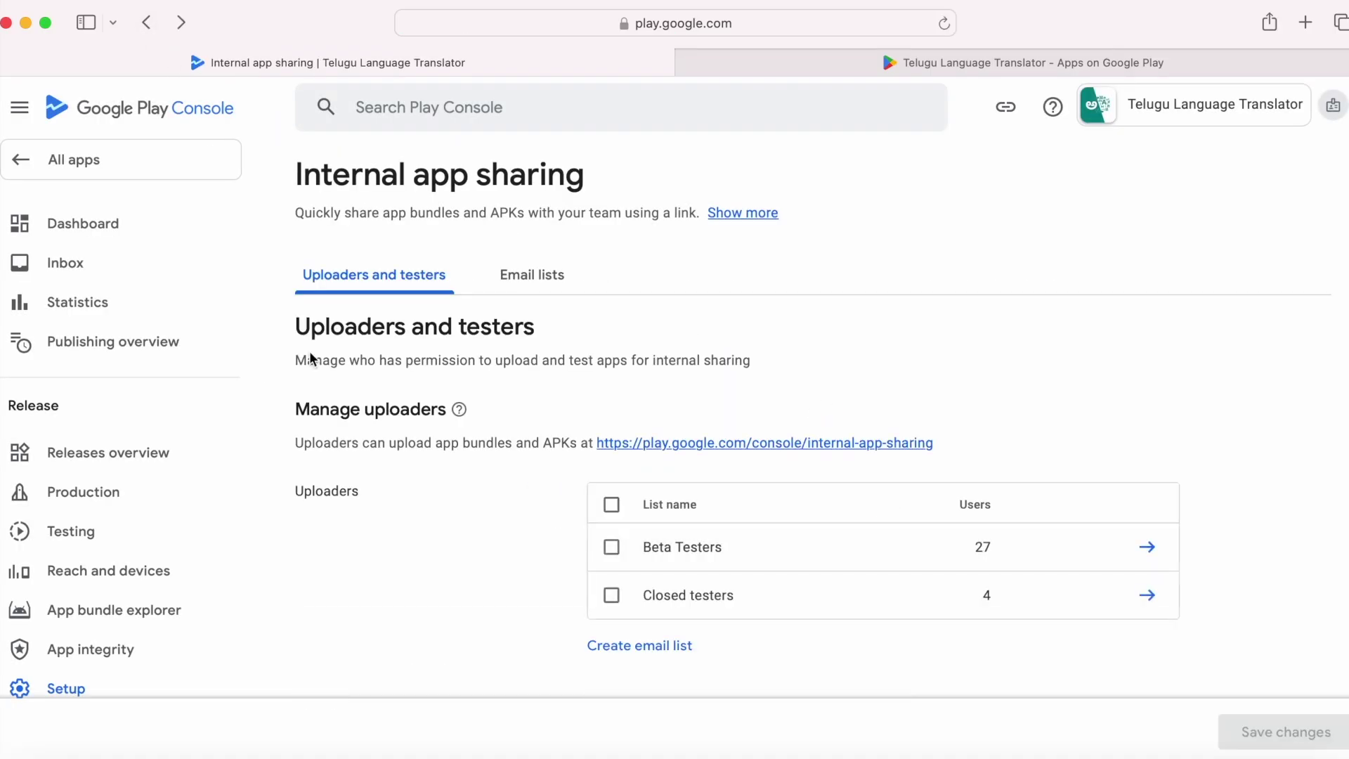
pyautogui.scroll(-1, 70, 230)
pyautogui.click(242, 158)
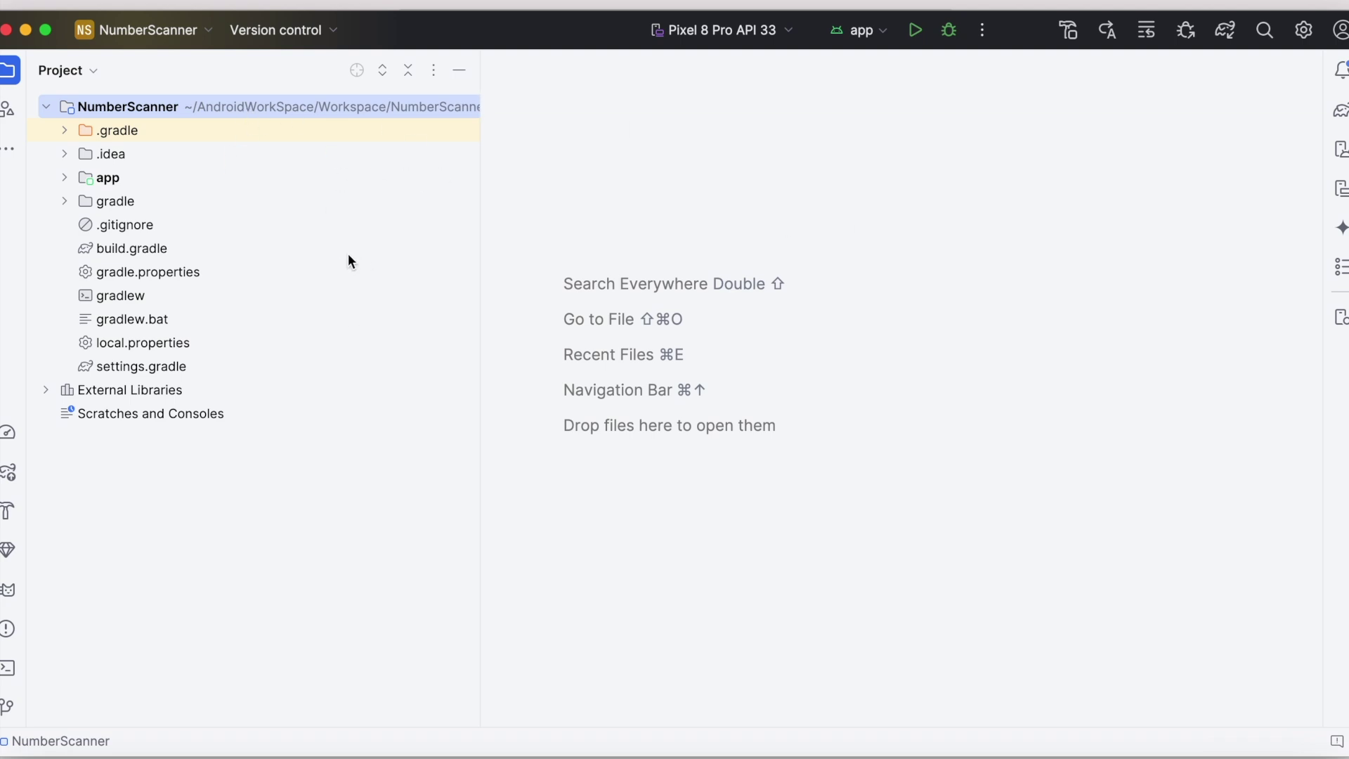
# Step: Generate a signed release Android App Bundle for NumberScanner with the existing keystore
pyautogui.click(460, 4)
pyautogui.click(556, 243)
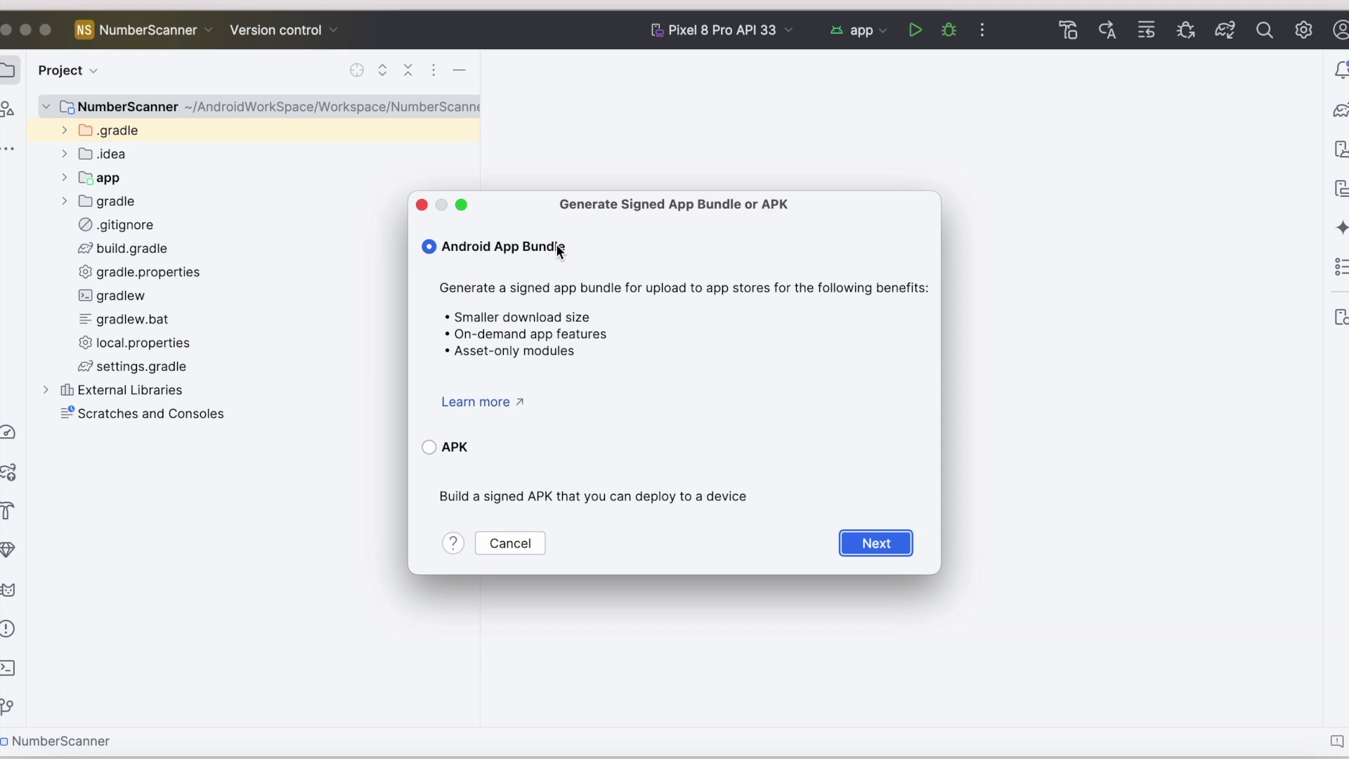
pyautogui.click(864, 548)
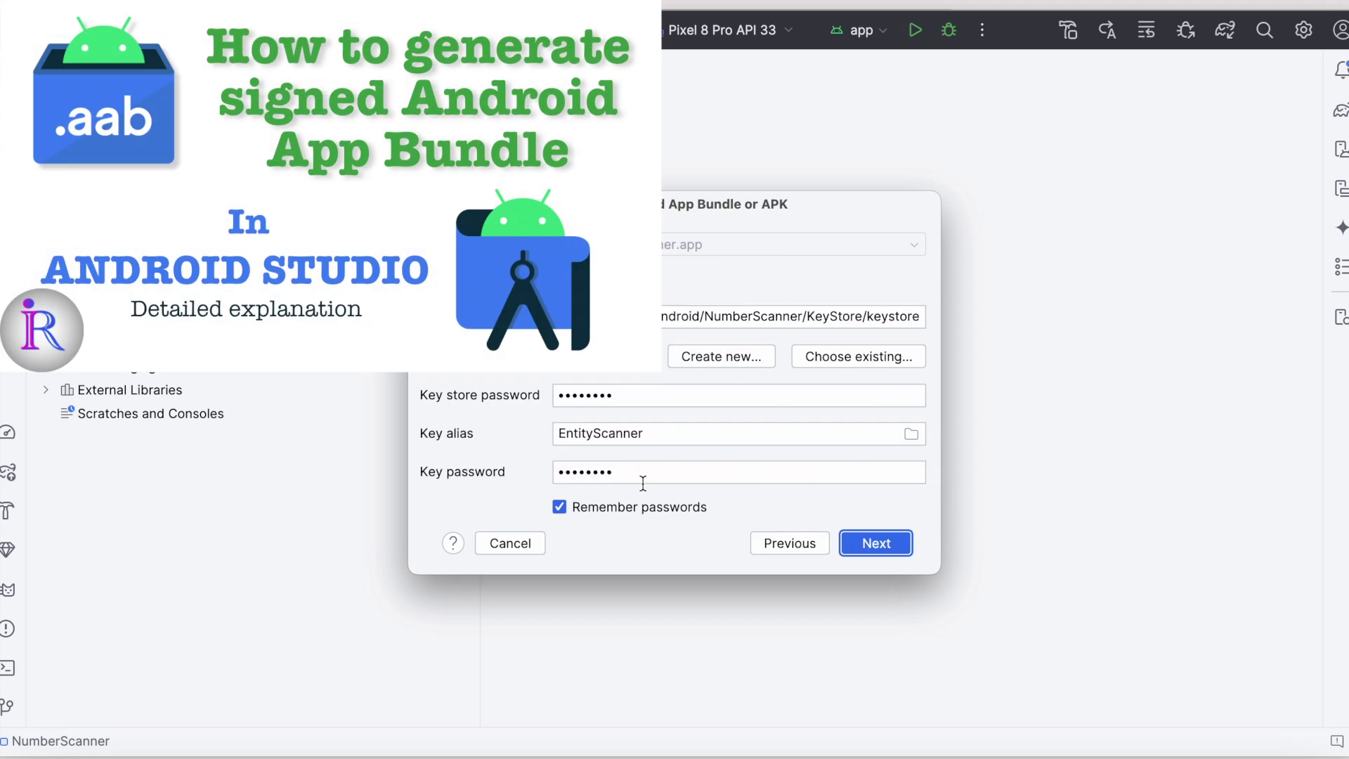
pyautogui.click(878, 543)
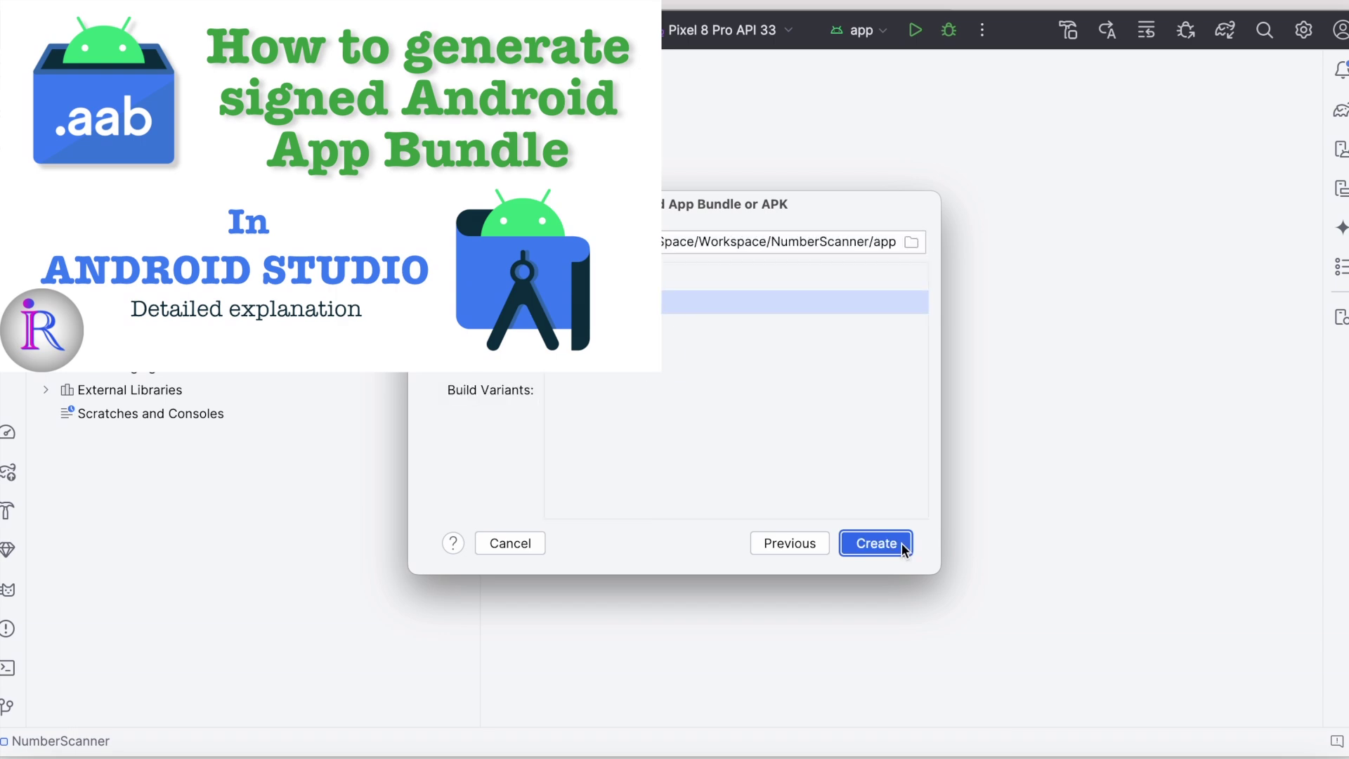
pyautogui.click(878, 543)
# Step: Locate Scanner-v1-release.aab in the app folder, then minimize Android Studio and close Finder
pyautogui.click(65, 178)
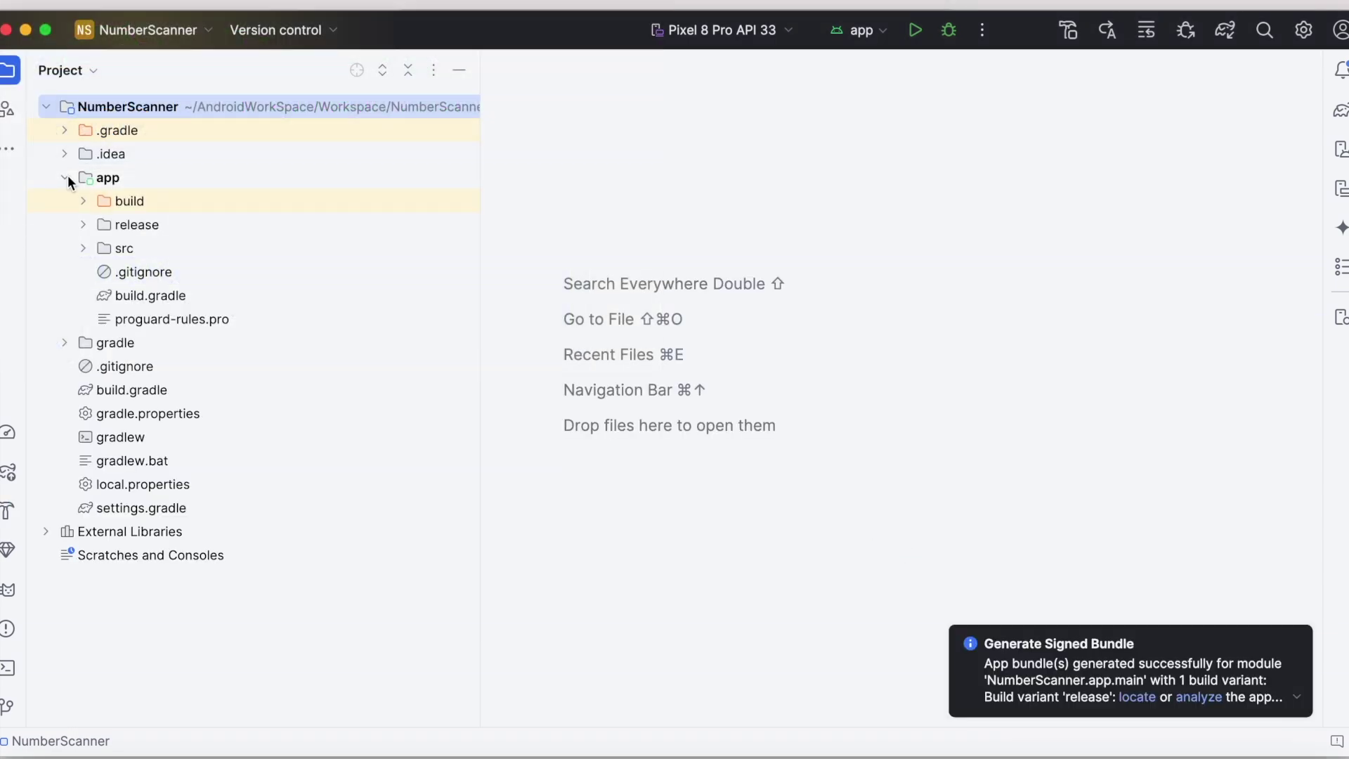
pyautogui.click(1134, 696)
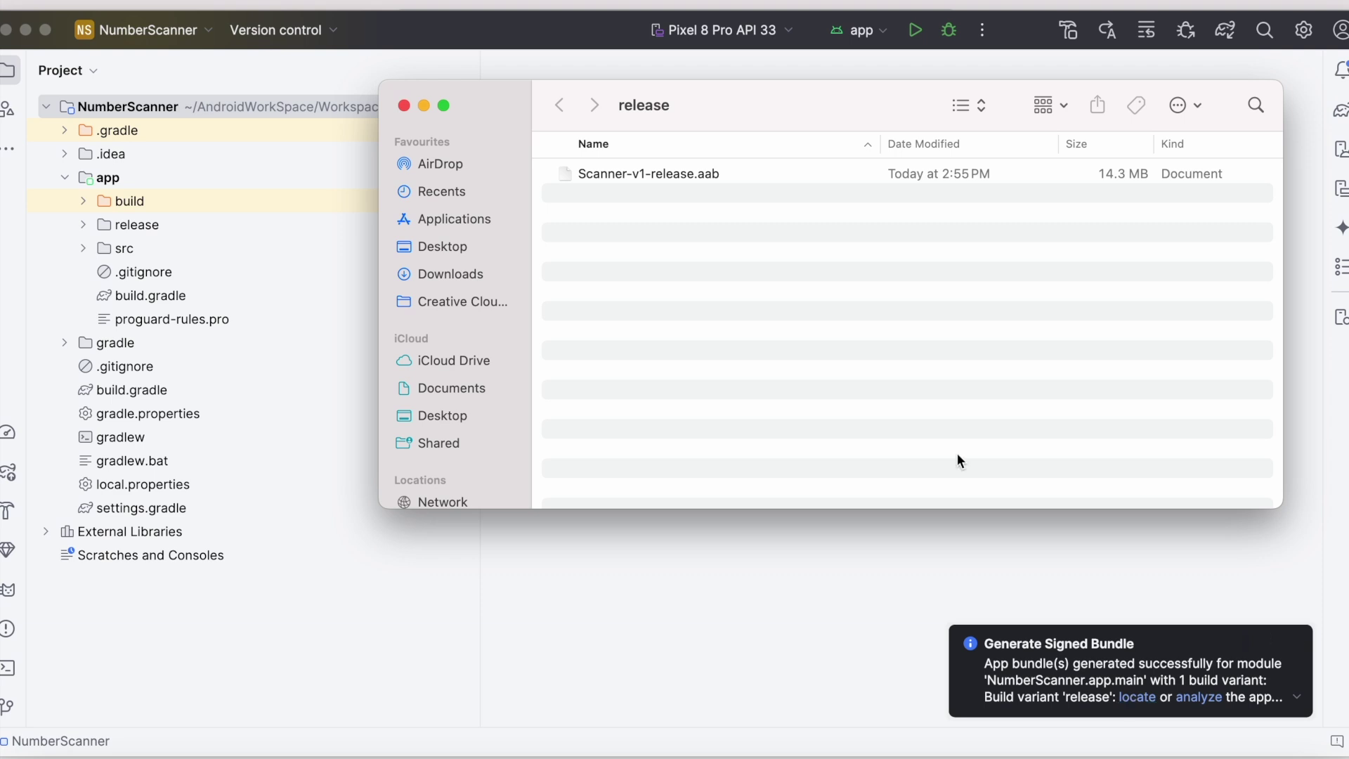
pyautogui.click(699, 173)
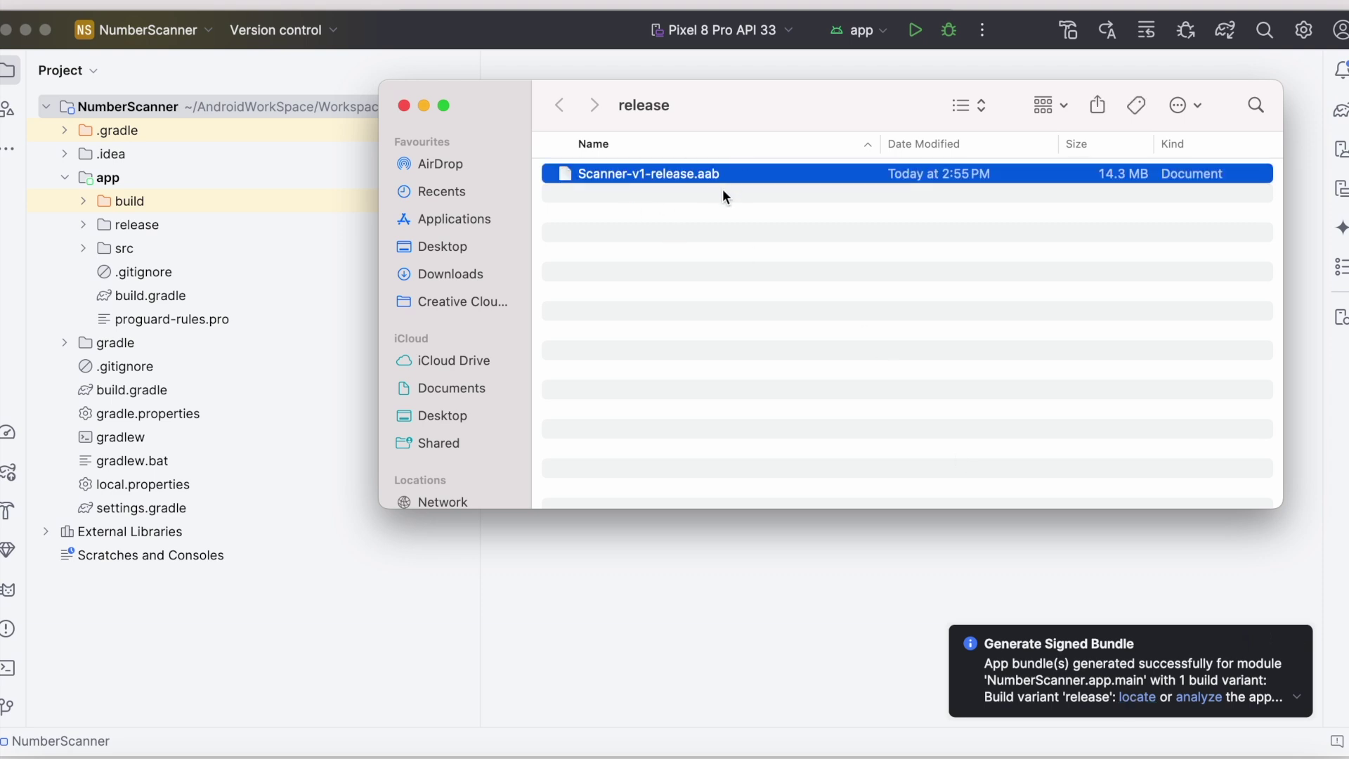
pyautogui.click(26, 29)
pyautogui.click(404, 105)
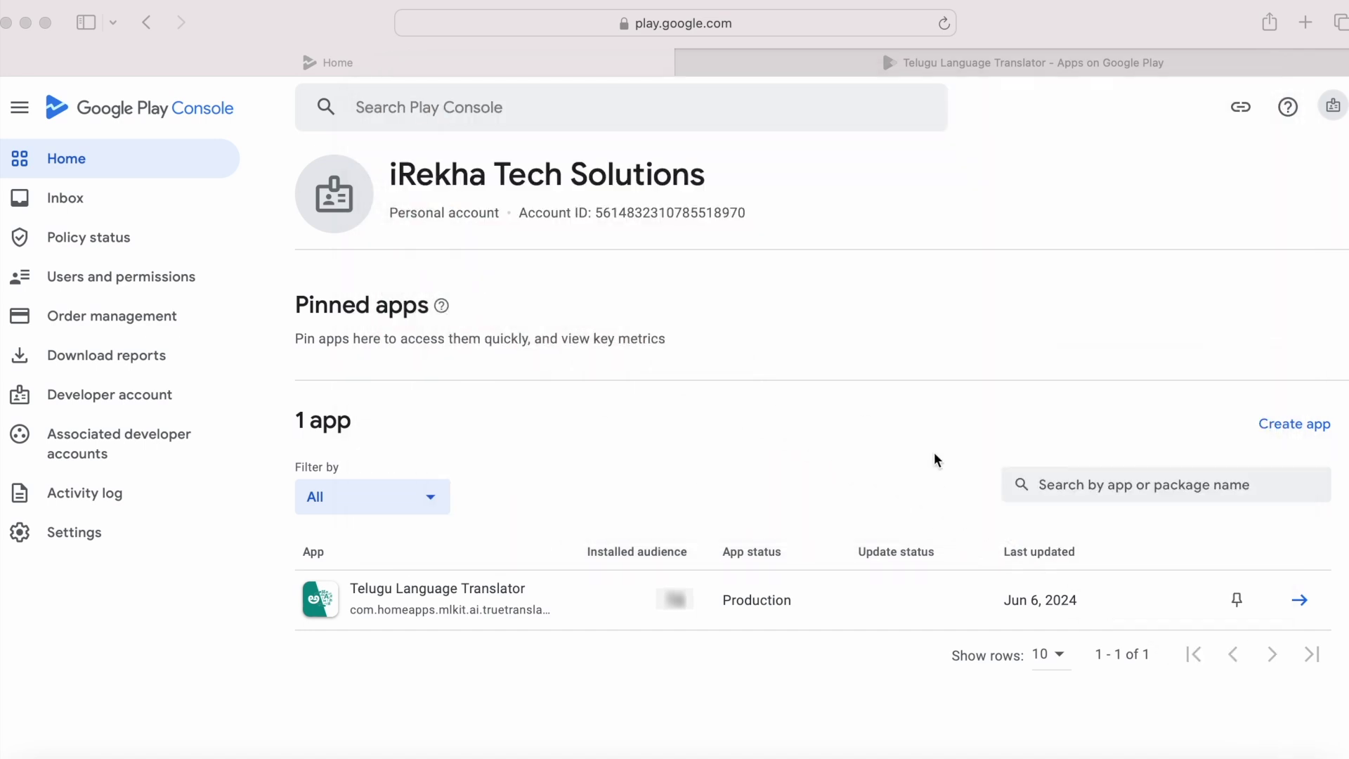
# Step: Create a free app (not game) named Phone Number Scanner, accepting both declarations
pyautogui.click(1295, 423)
pyautogui.click(670, 297)
pyautogui.write('Phone Number Scanner')
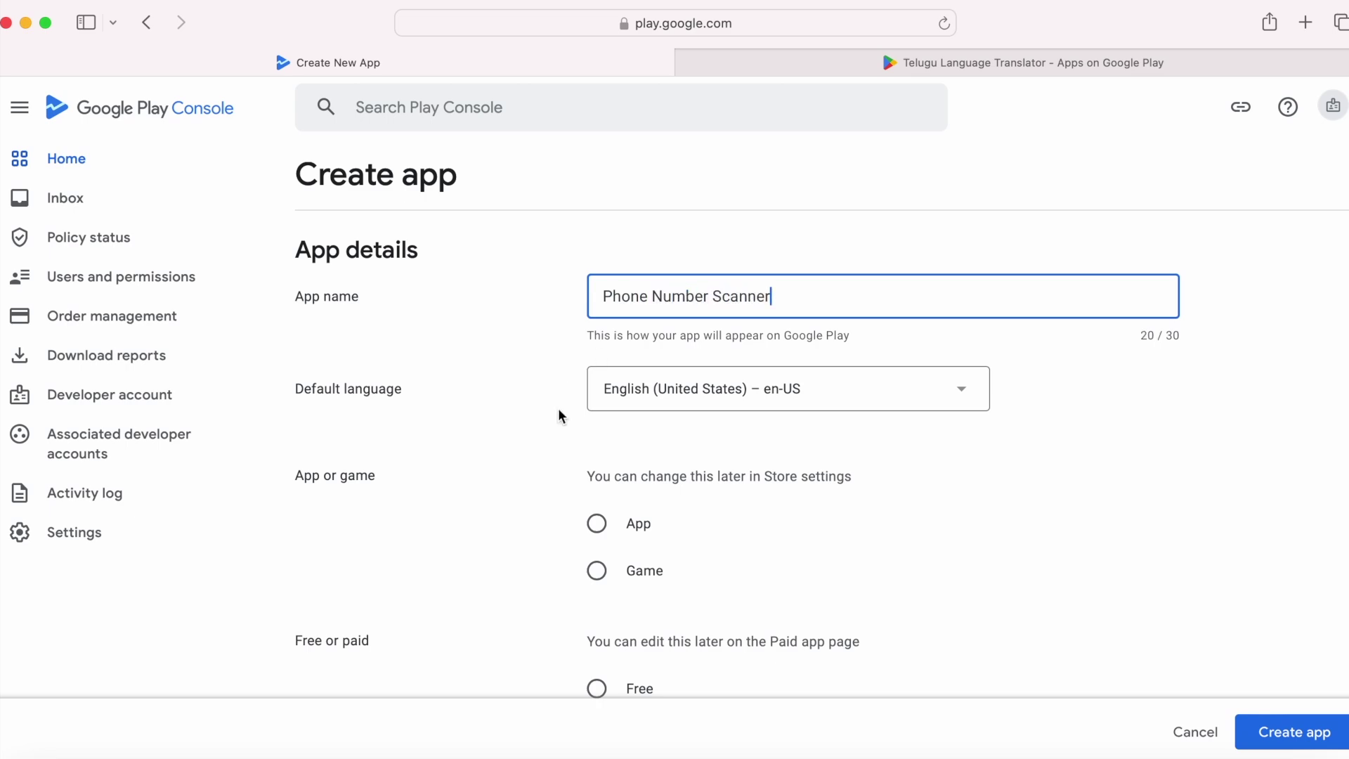
pyautogui.scroll(-3, 756, 389)
pyautogui.click(597, 381)
pyautogui.scroll(-4, 822, 476)
pyautogui.click(602, 304)
pyautogui.scroll(-4, 606, 309)
pyautogui.click(596, 279)
pyautogui.click(596, 411)
pyautogui.click(1312, 738)
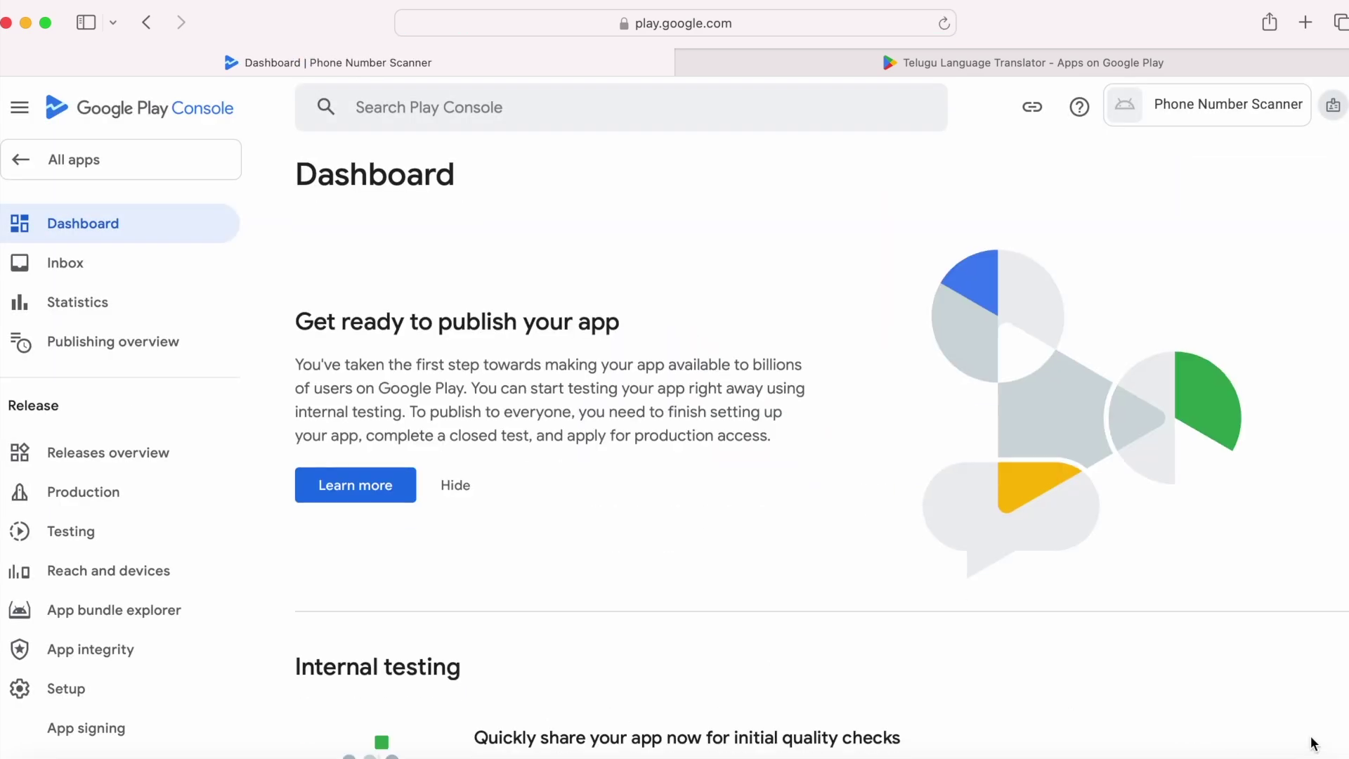
# Step: Open the Internal app sharing settings for Phone Number Scanner
pyautogui.scroll(-7, 942, 622)
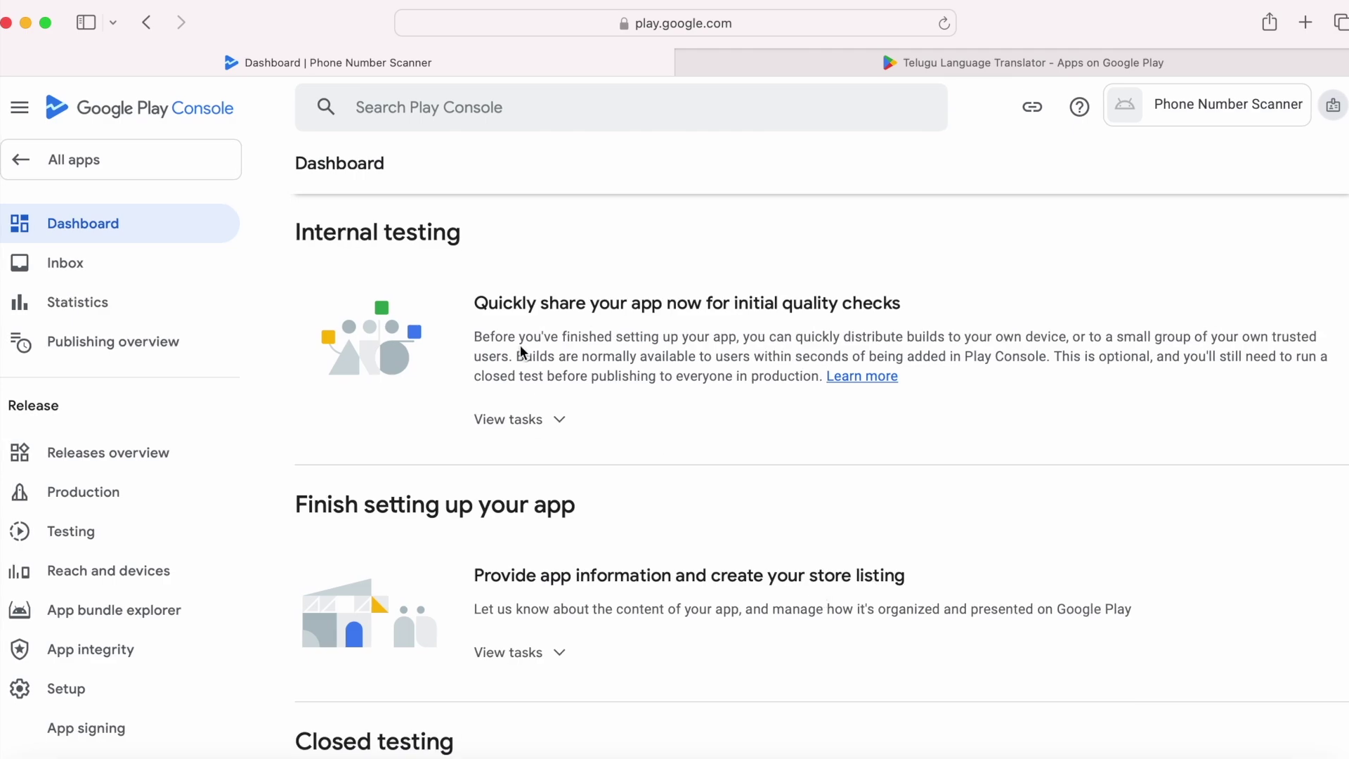
pyautogui.scroll(-10, 702, 474)
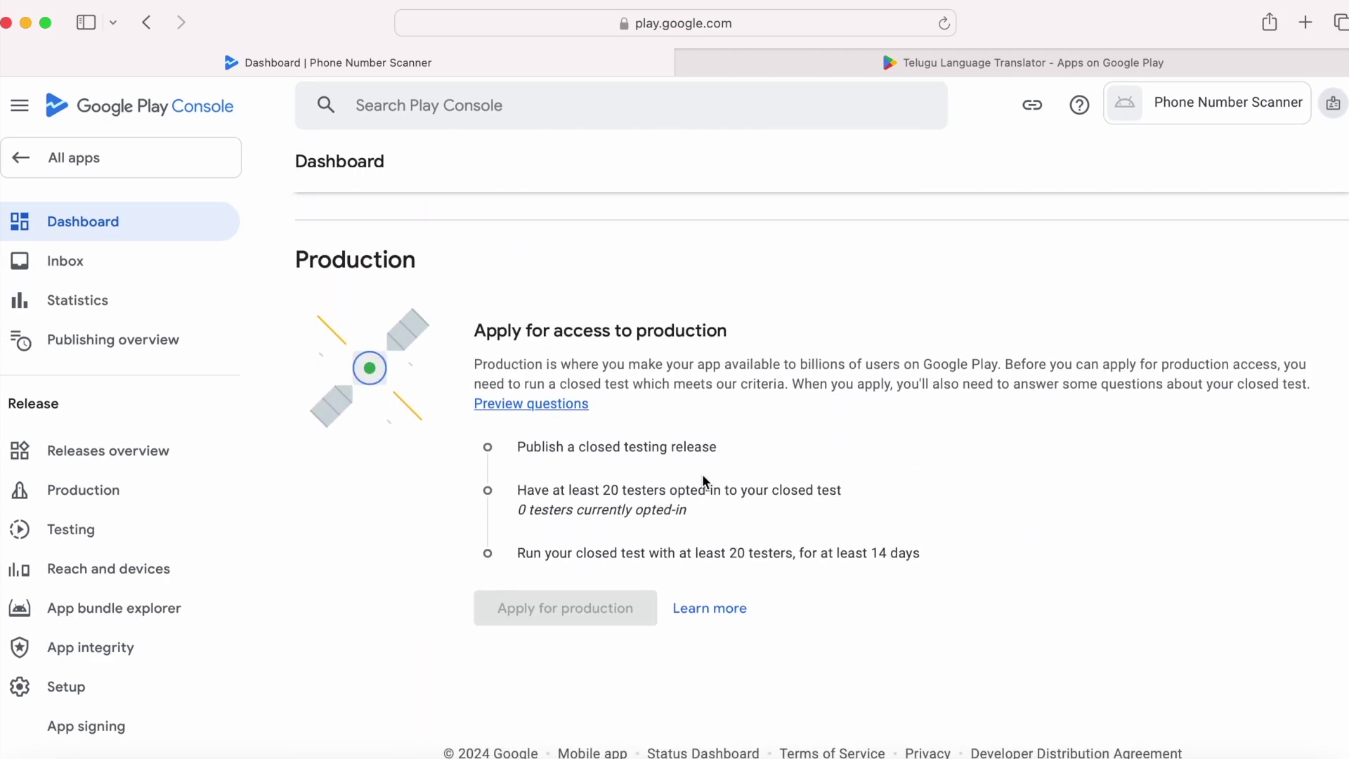
pyautogui.scroll(12, 654, 573)
pyautogui.scroll(-12, 655, 574)
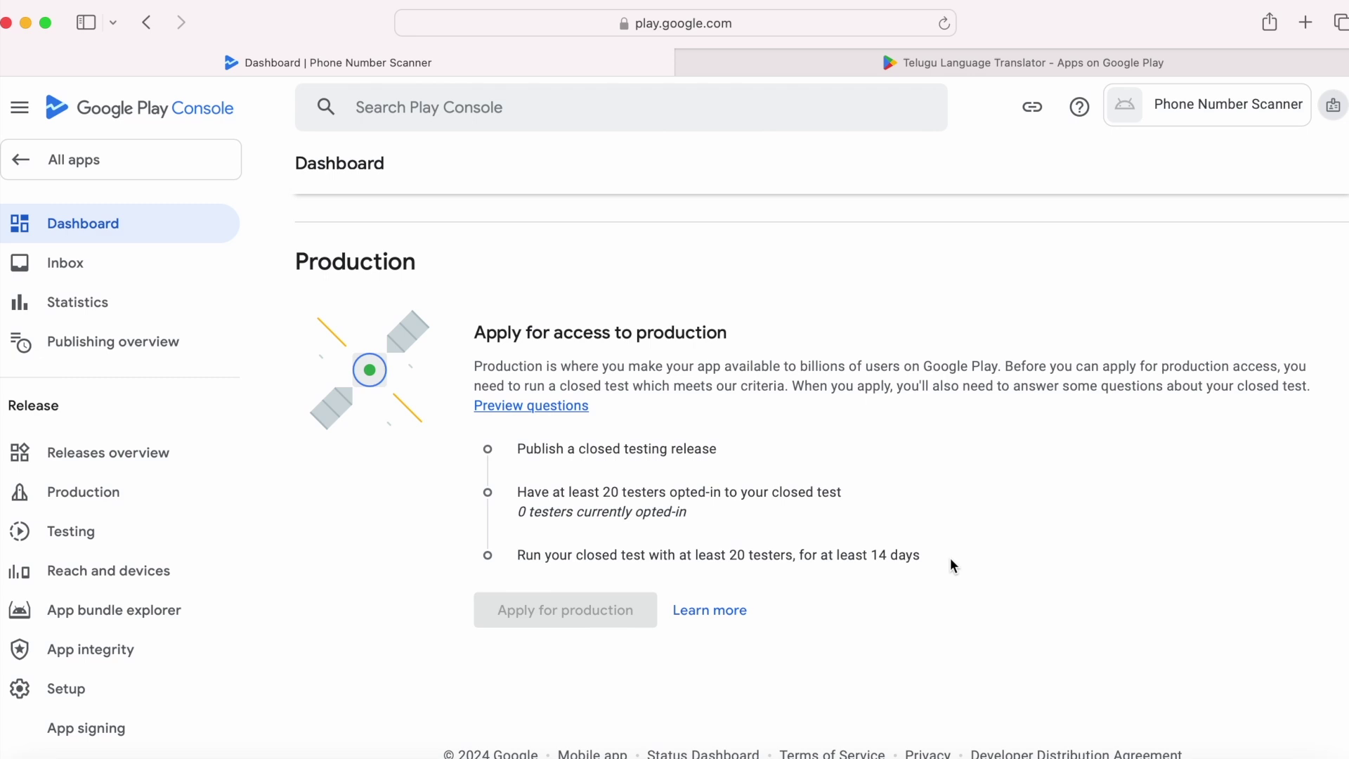
pyautogui.scroll(15, 950, 558)
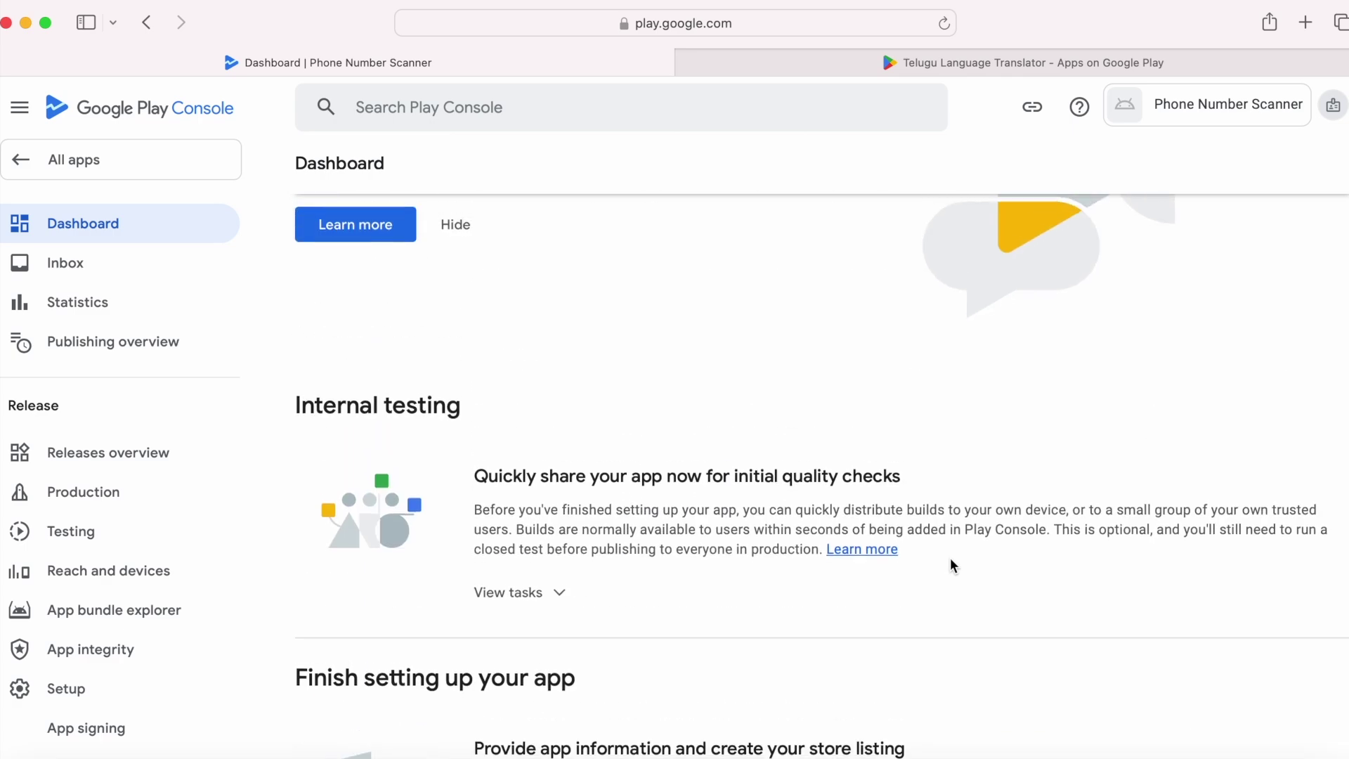
pyautogui.scroll(-5, 133, 582)
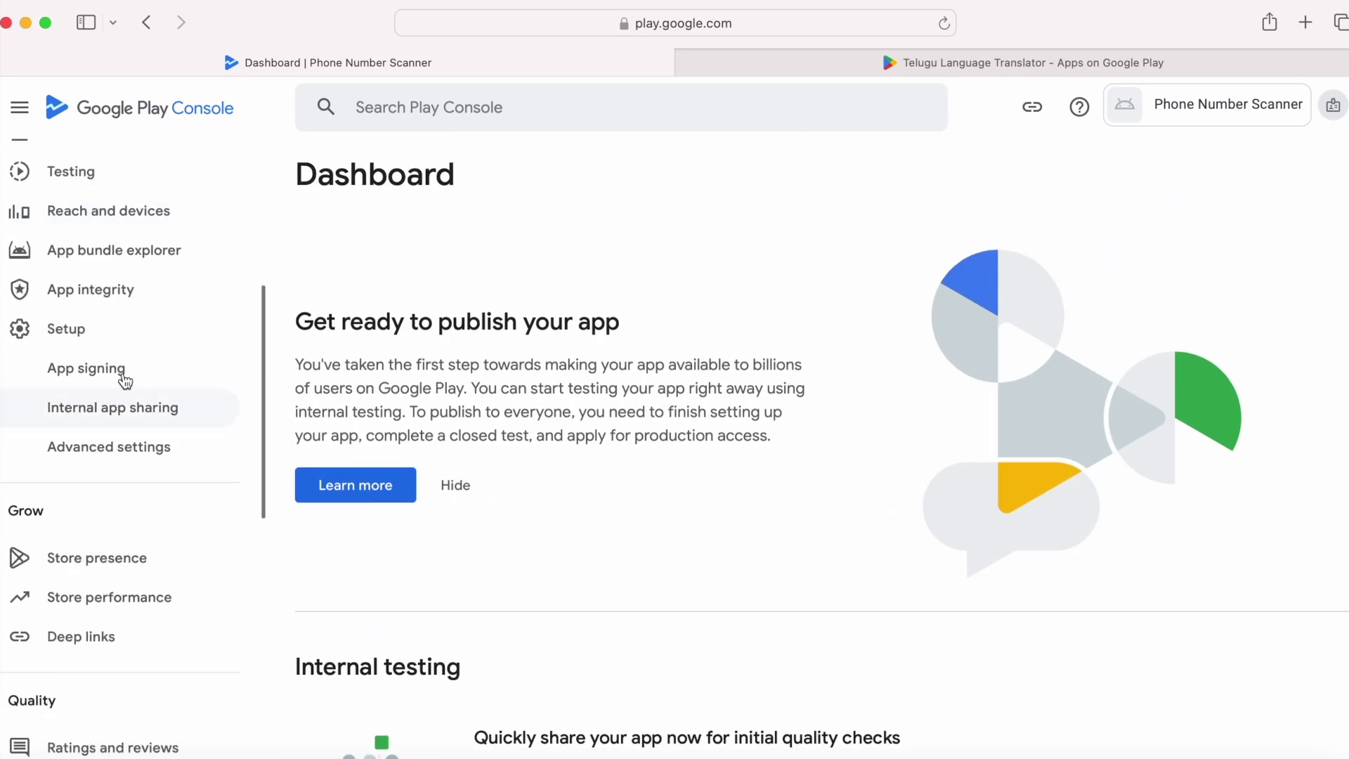
pyautogui.click(114, 414)
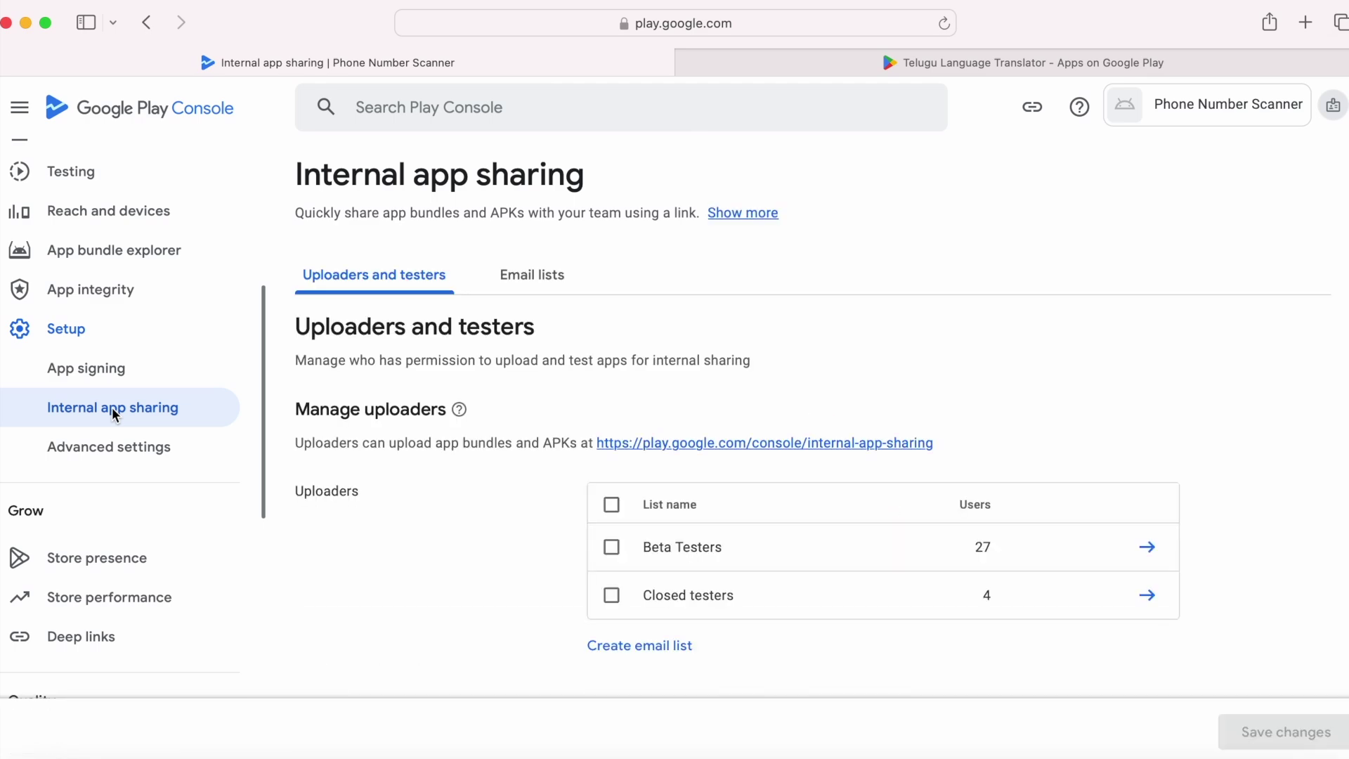
# Step: Allow anyone you shared the link with to download shared builds, and save
pyautogui.scroll(-6, 825, 450)
pyautogui.click(597, 281)
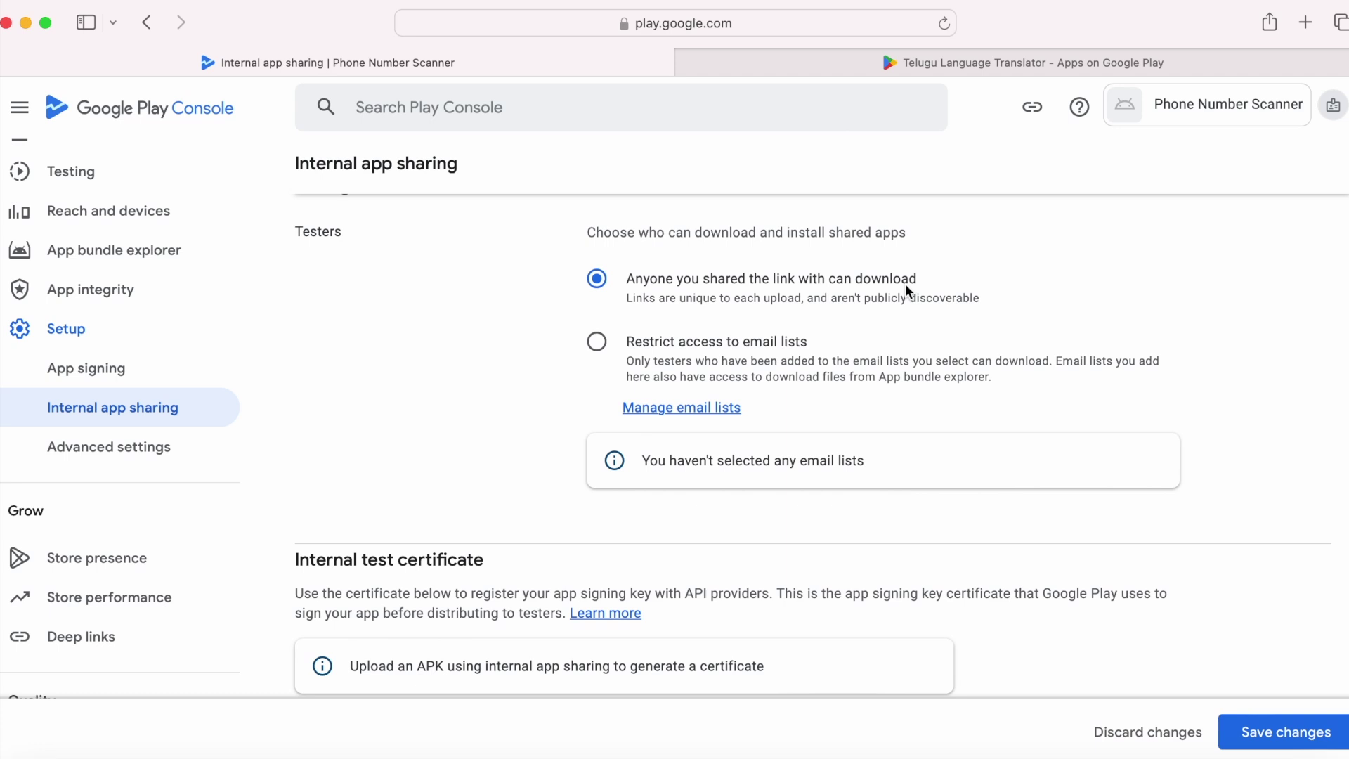
pyautogui.click(1300, 731)
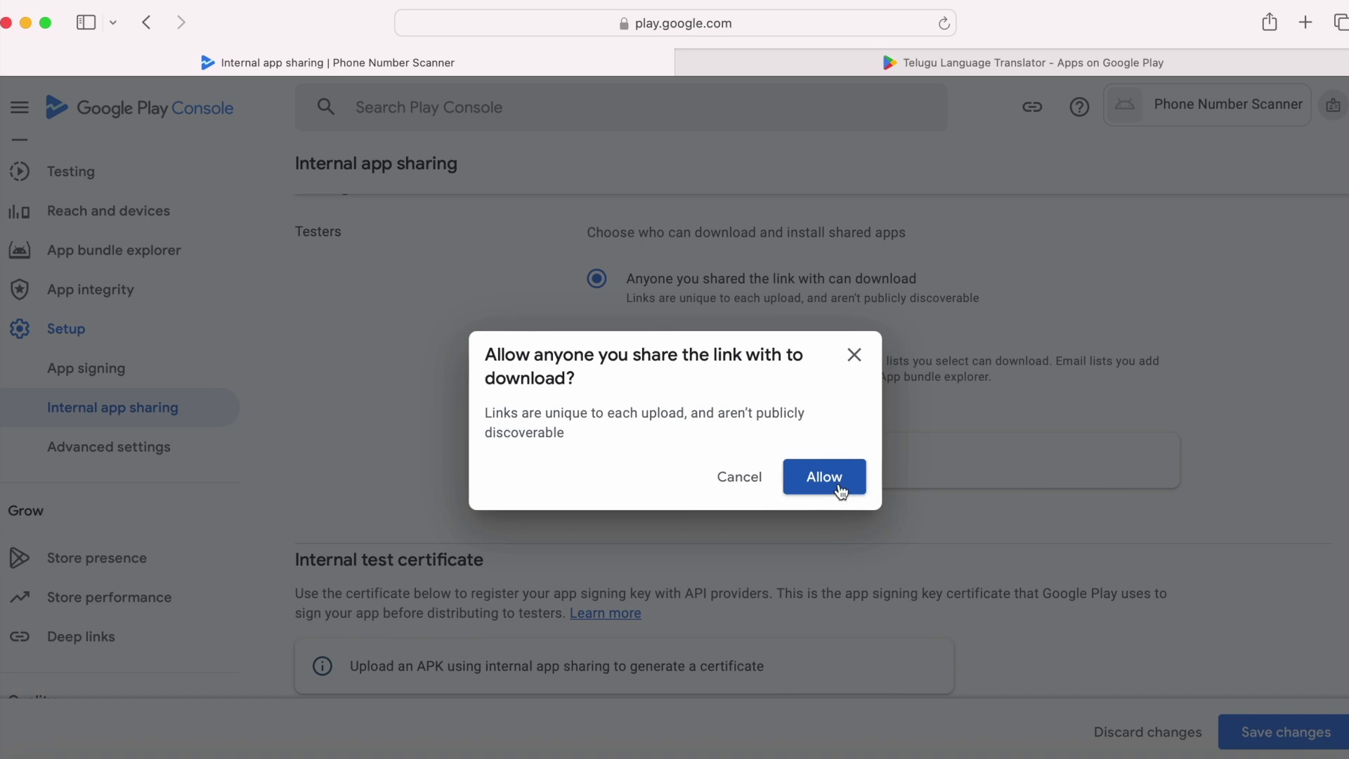
pyautogui.click(840, 488)
# Step: Try uploading Scanner-v1-release.aab to internal app sharing; it is refused for lack of permission
pyautogui.scroll(5, 841, 491)
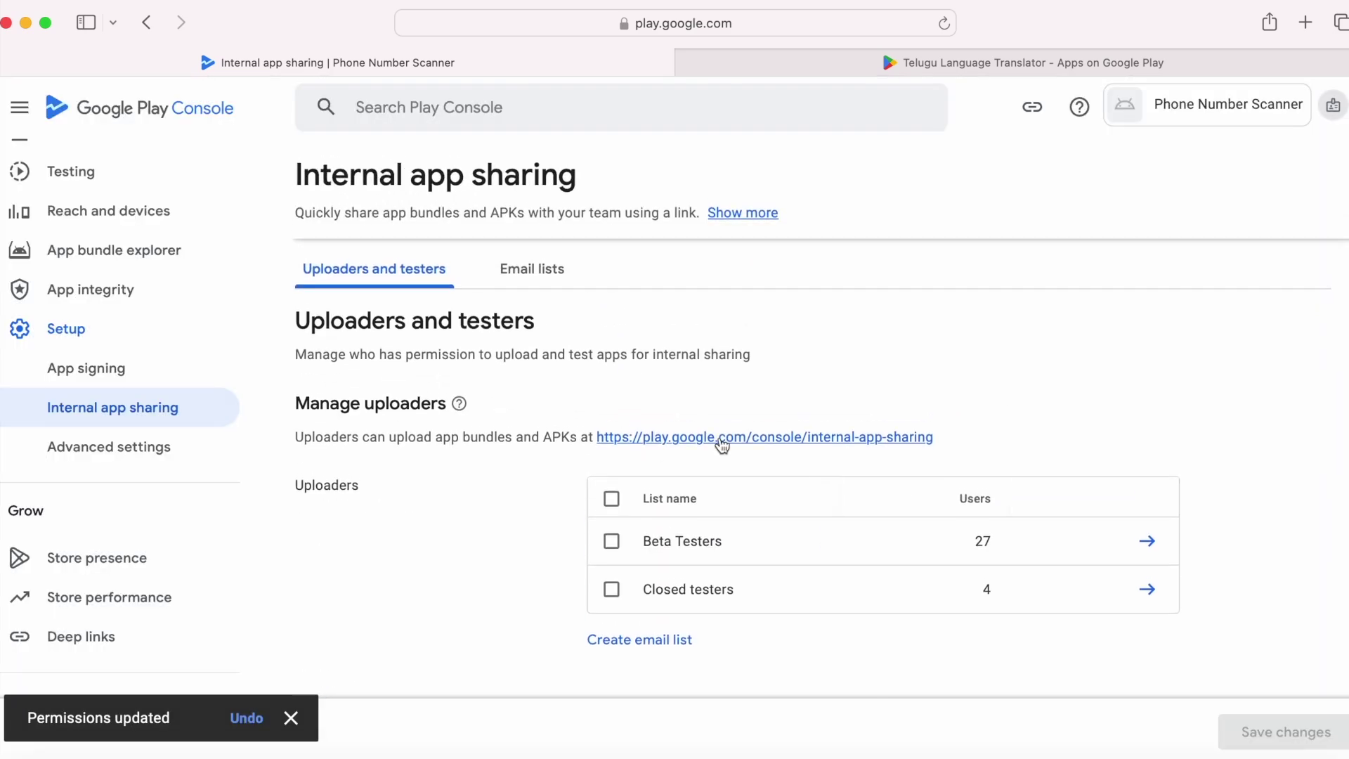
pyautogui.click(728, 437)
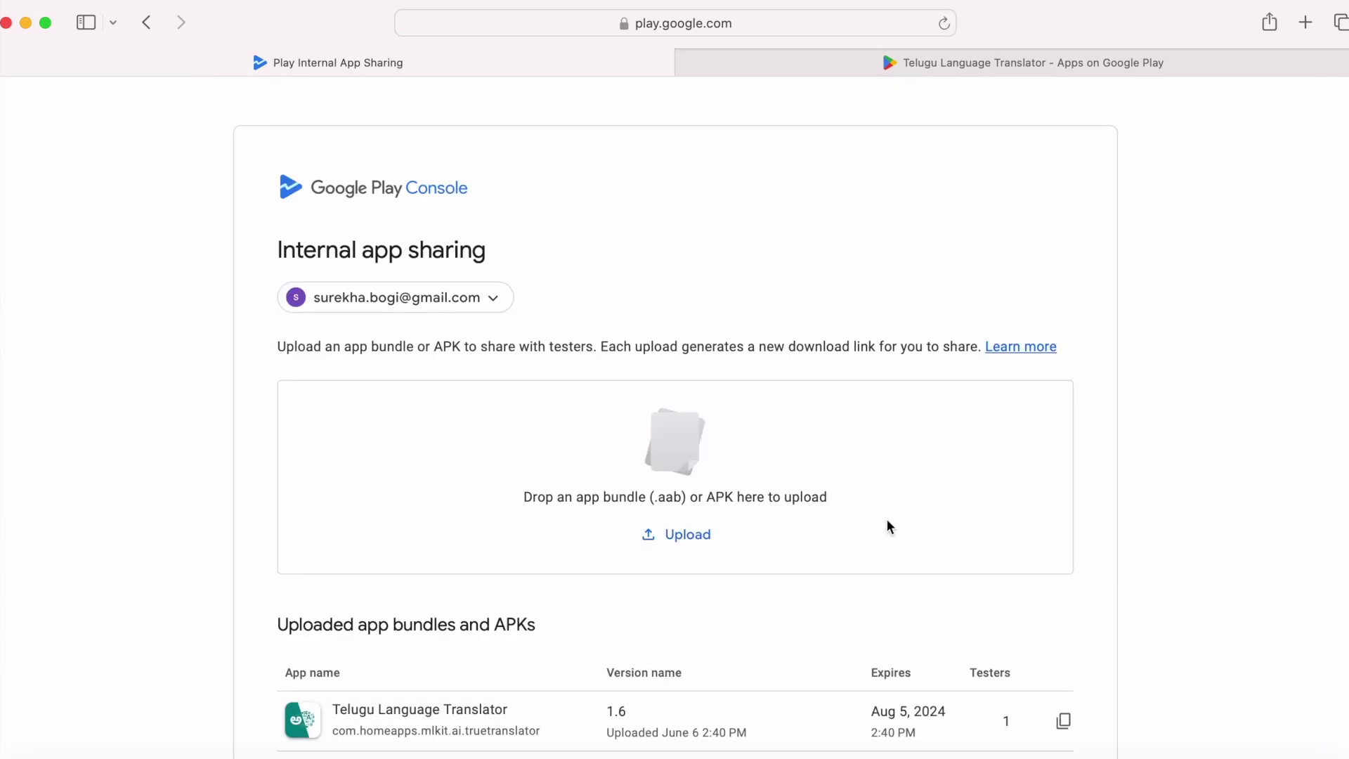
pyautogui.scroll(-2, 889, 527)
pyautogui.click(1265, 744)
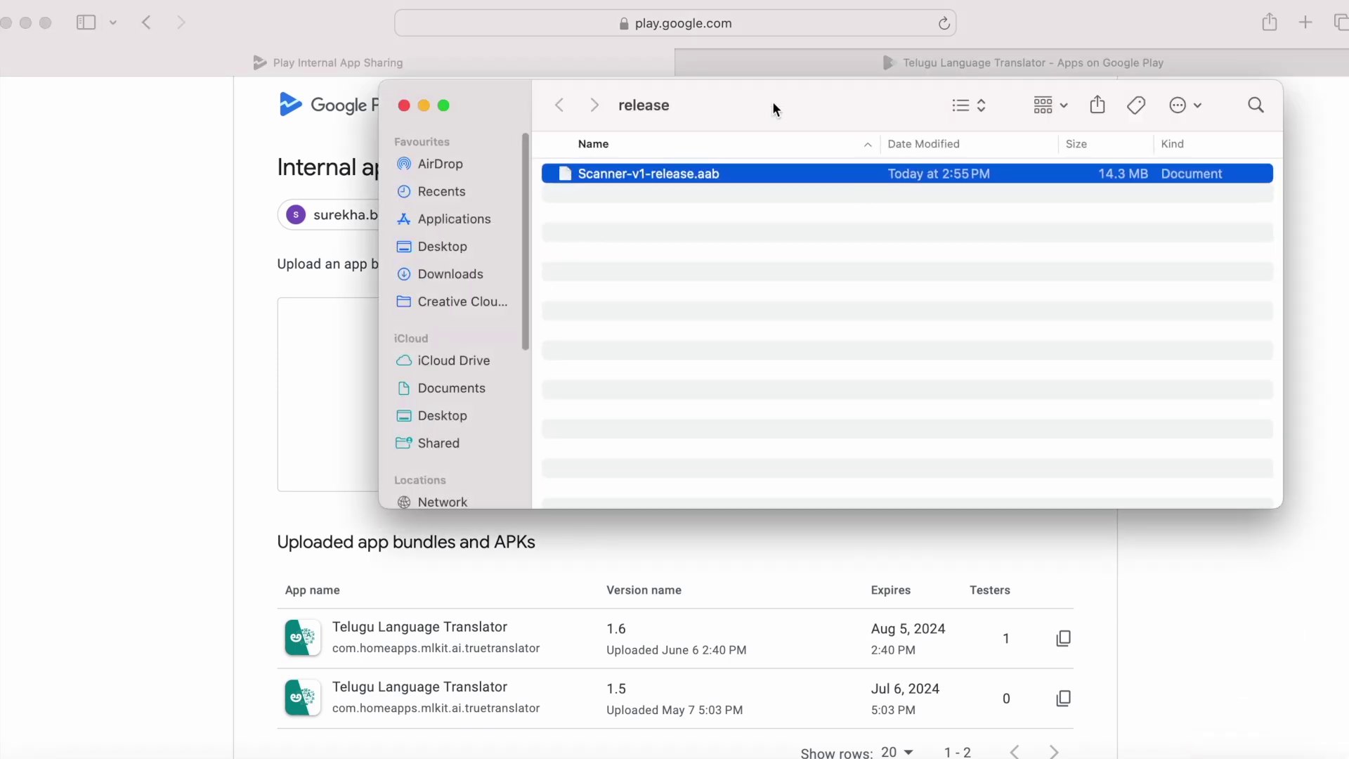
pyautogui.moveTo(723, 175); pyautogui.dragTo(360, 423)
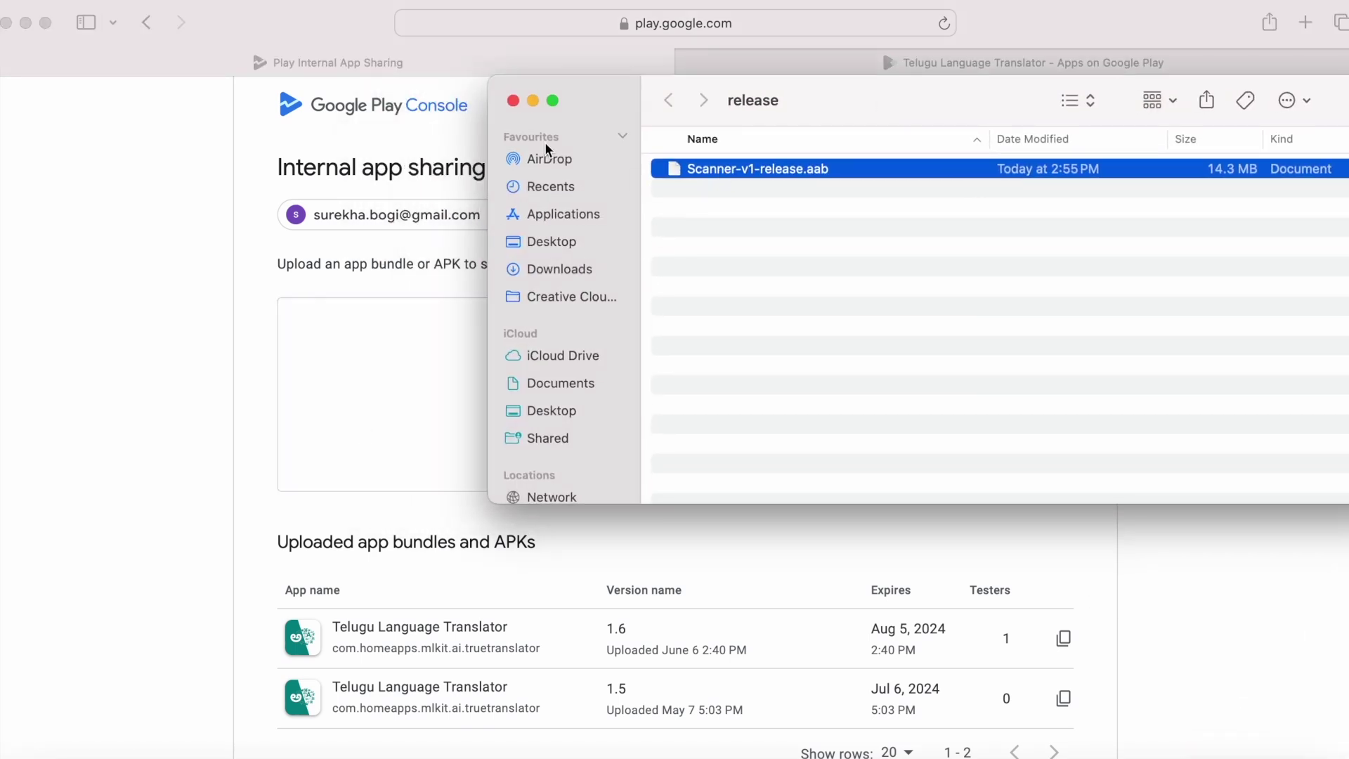
pyautogui.click(533, 101)
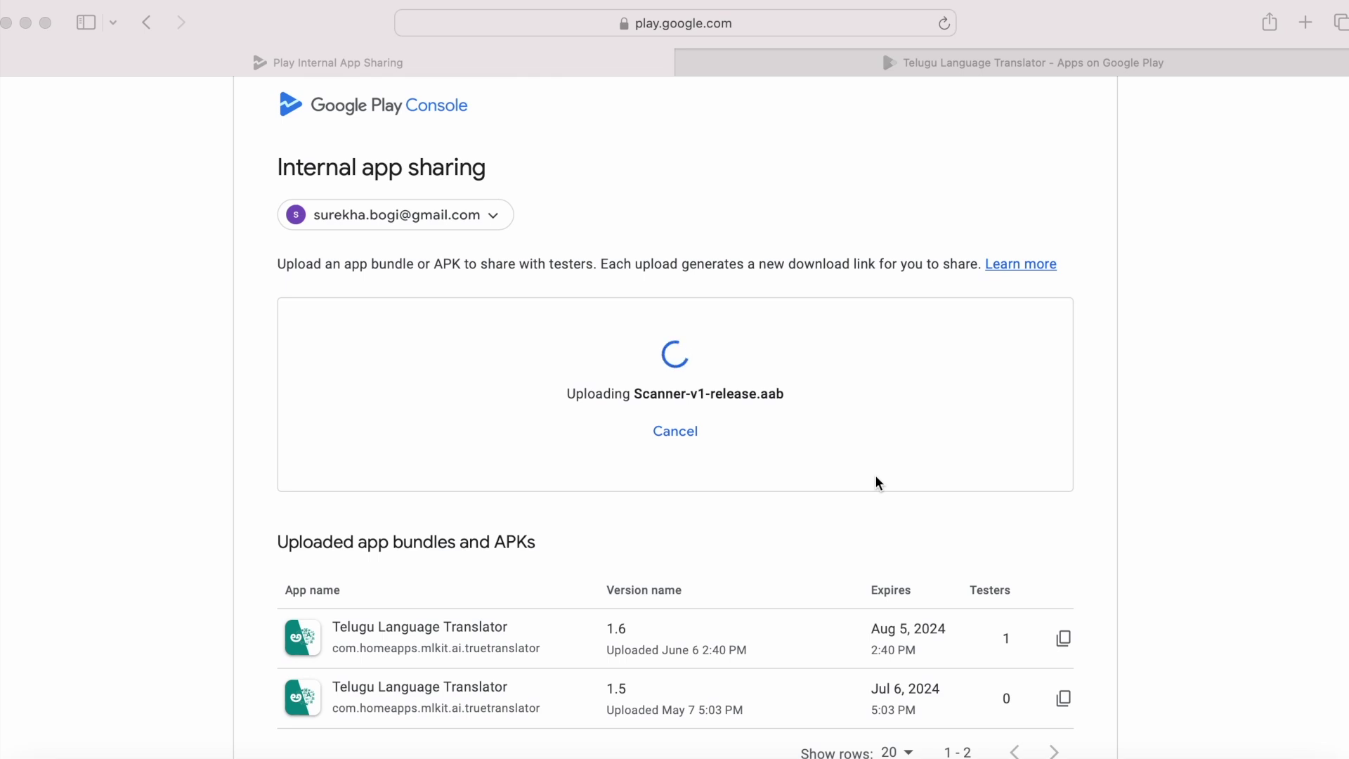
pyautogui.click(279, 503)
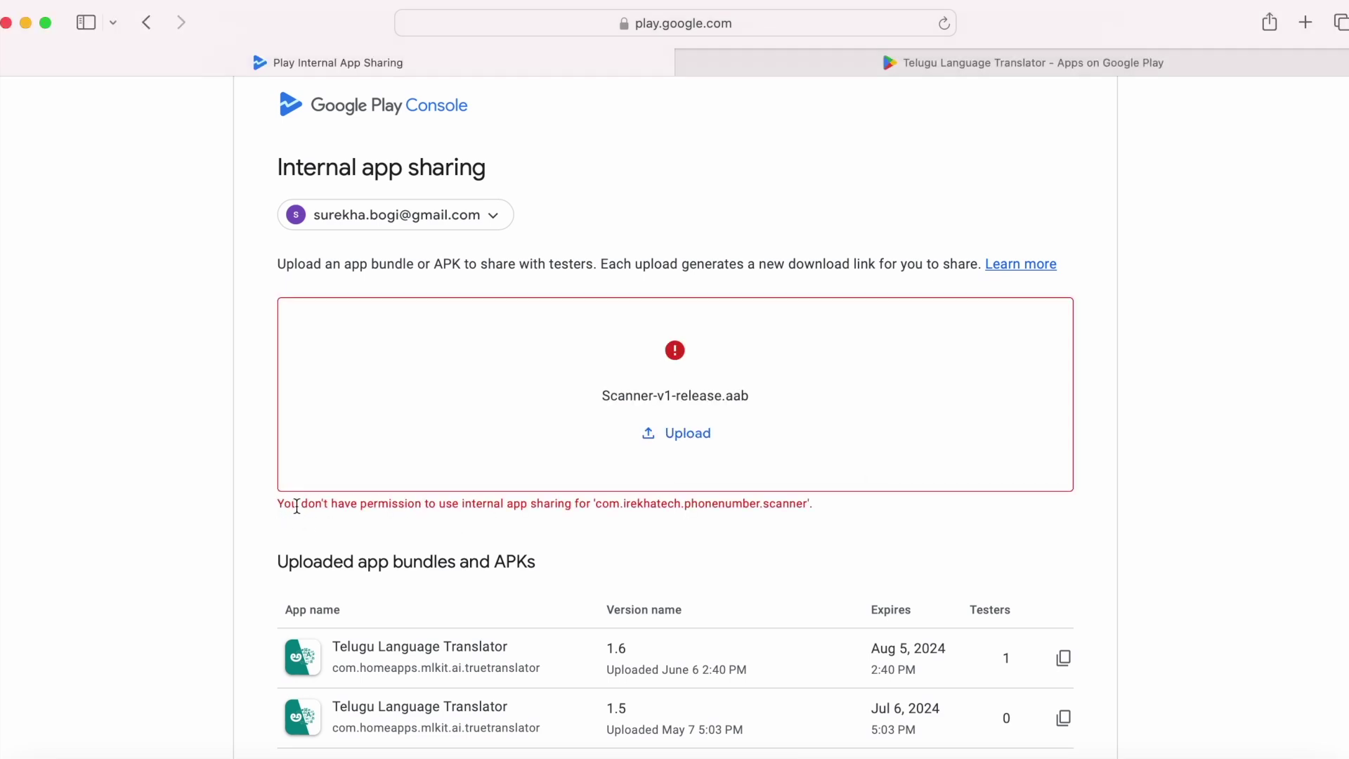
pyautogui.moveTo(310, 503); pyautogui.dragTo(814, 504)
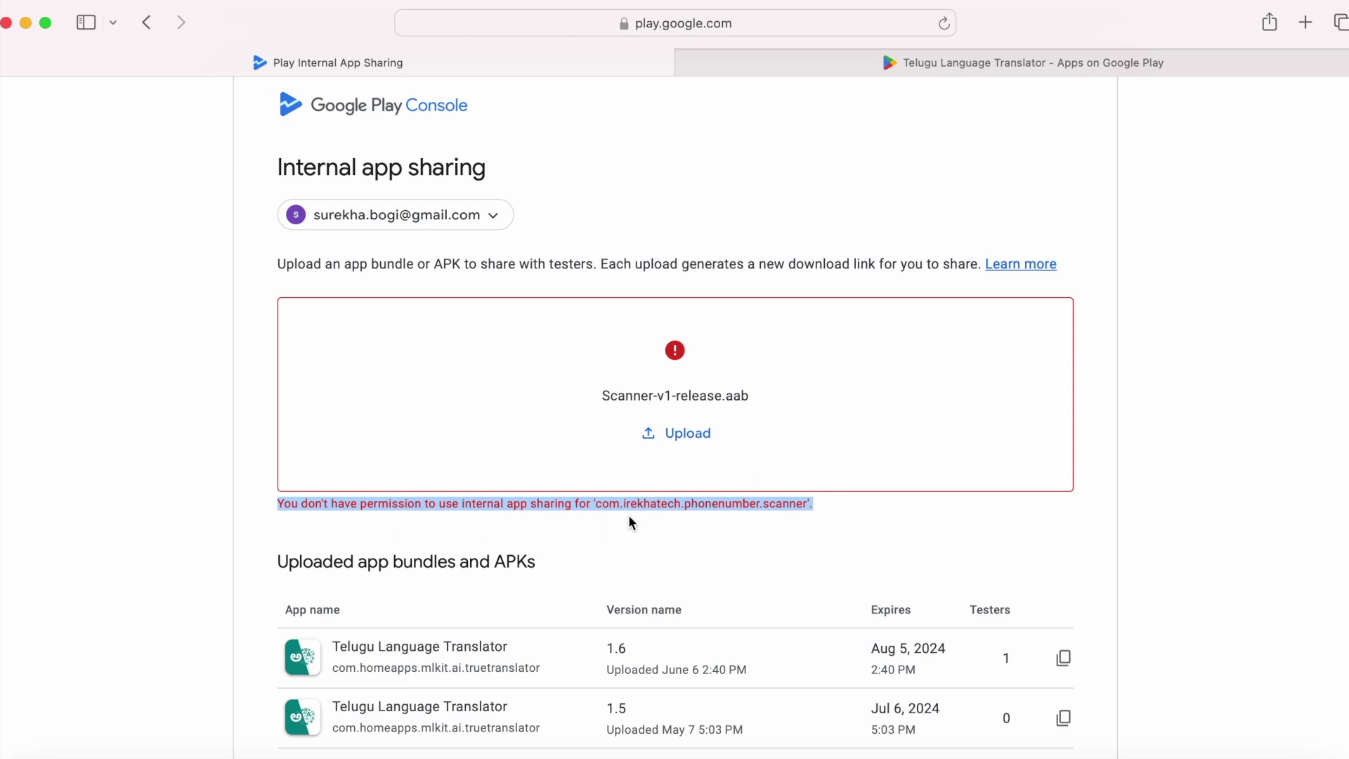
pyautogui.click(826, 511)
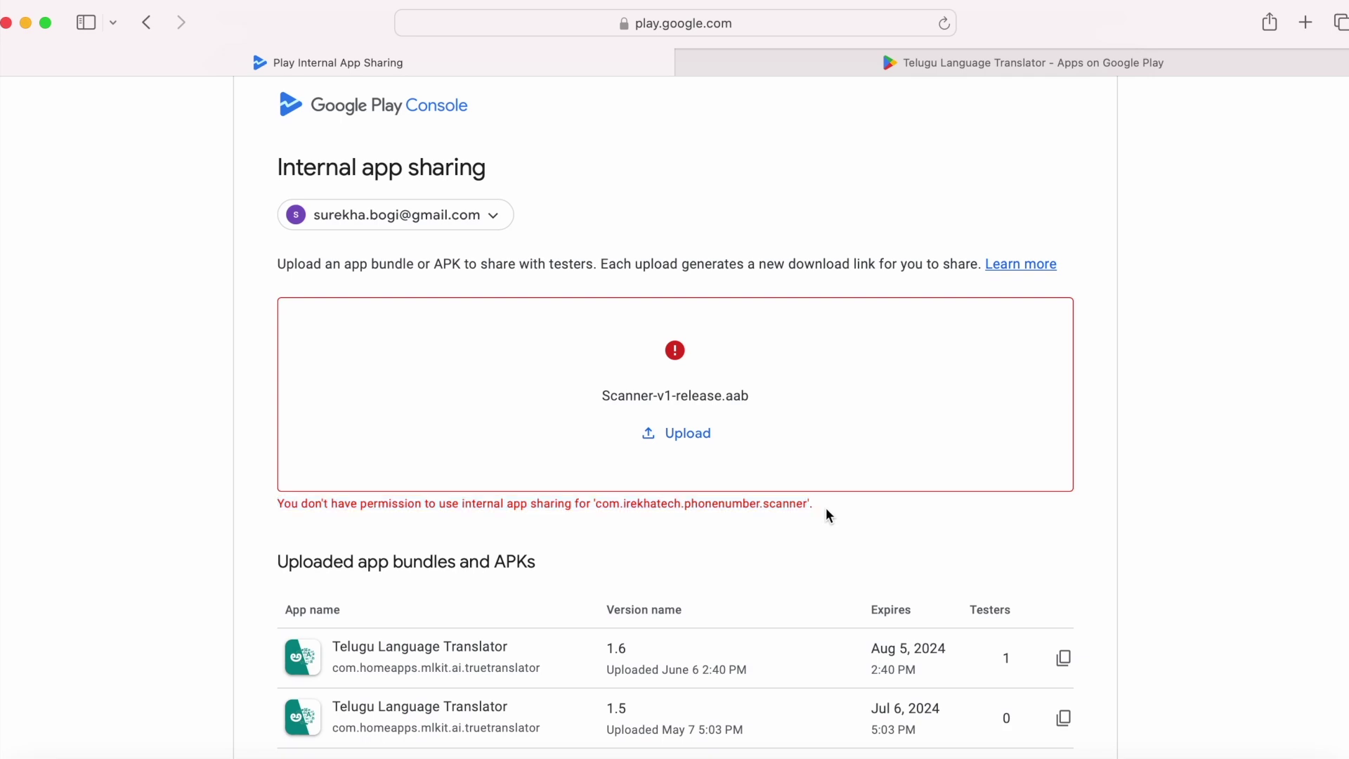
pyautogui.click(146, 24)
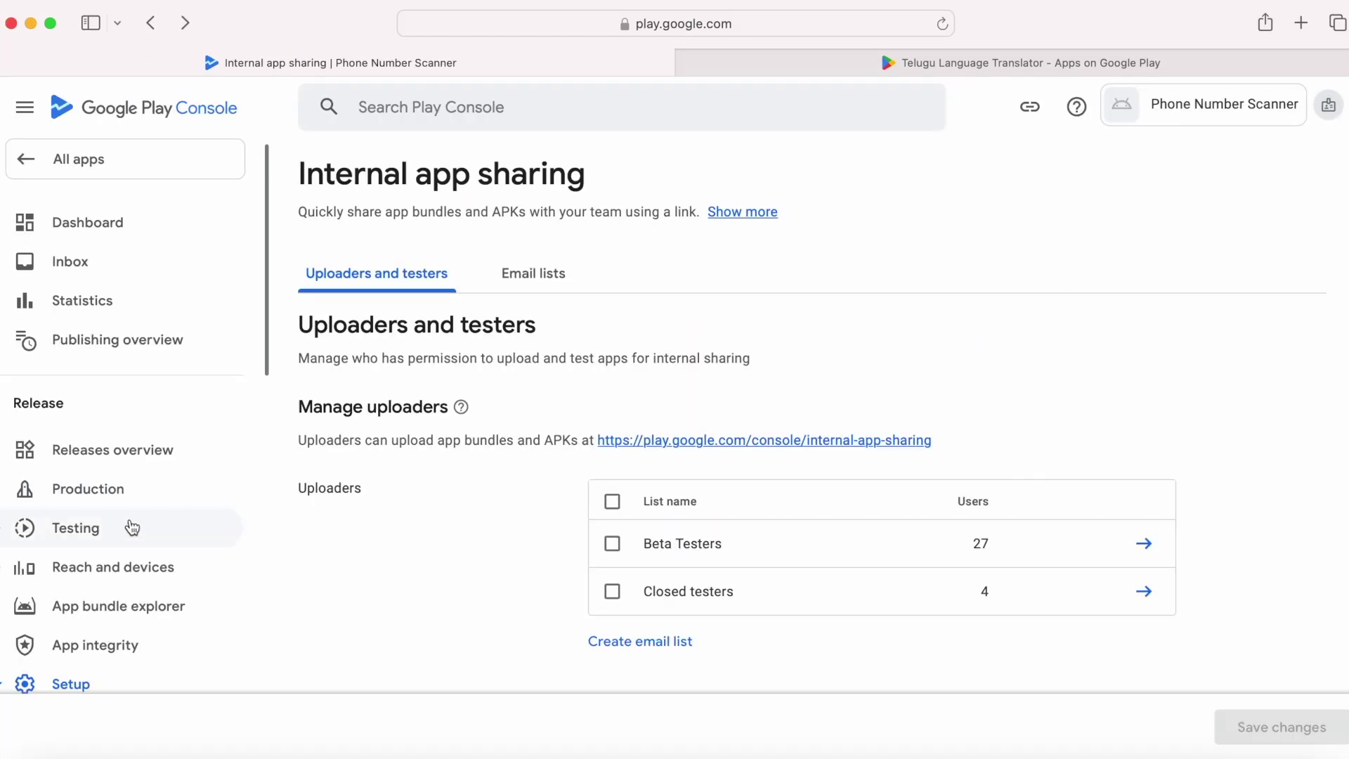
# Step: From the dashboard's Finish setting up tasks, open the Main store listing setup page
pyautogui.click(92, 223)
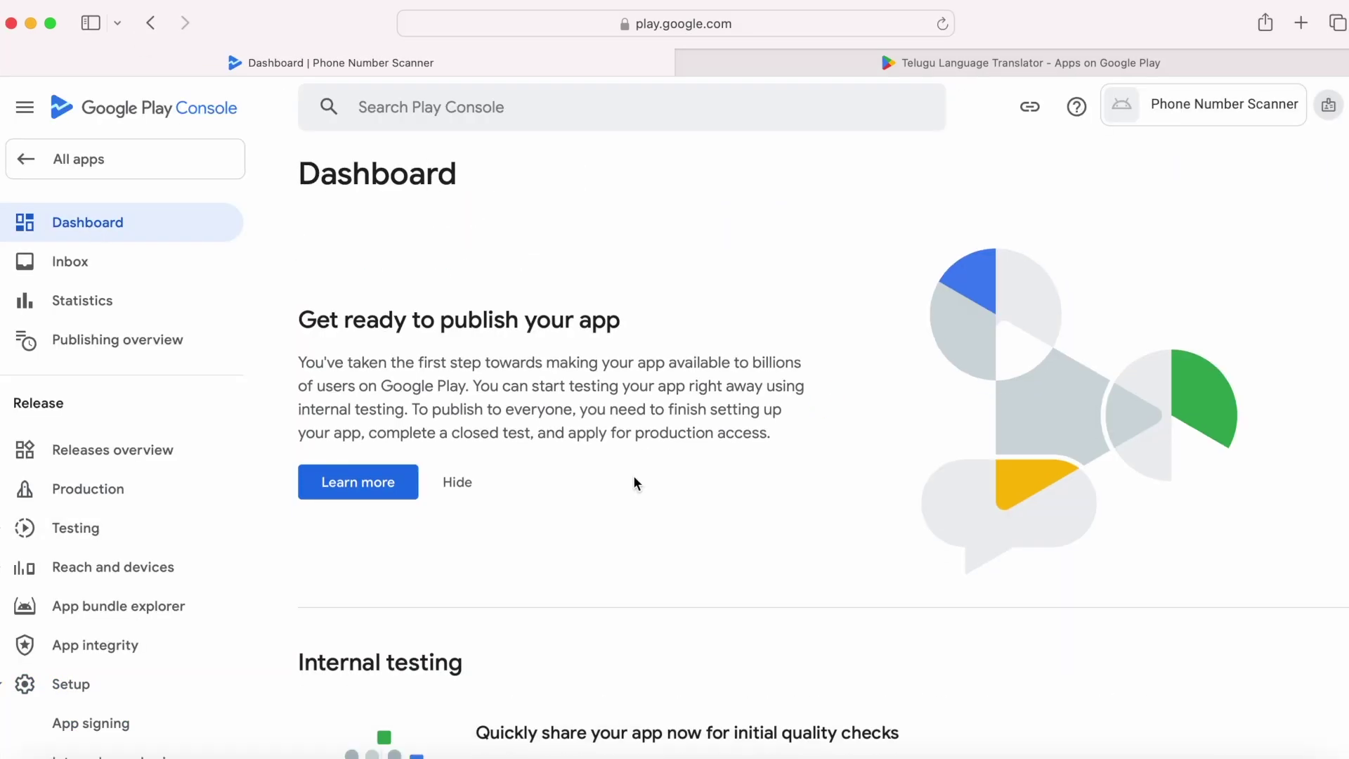
pyautogui.scroll(-6, 634, 475)
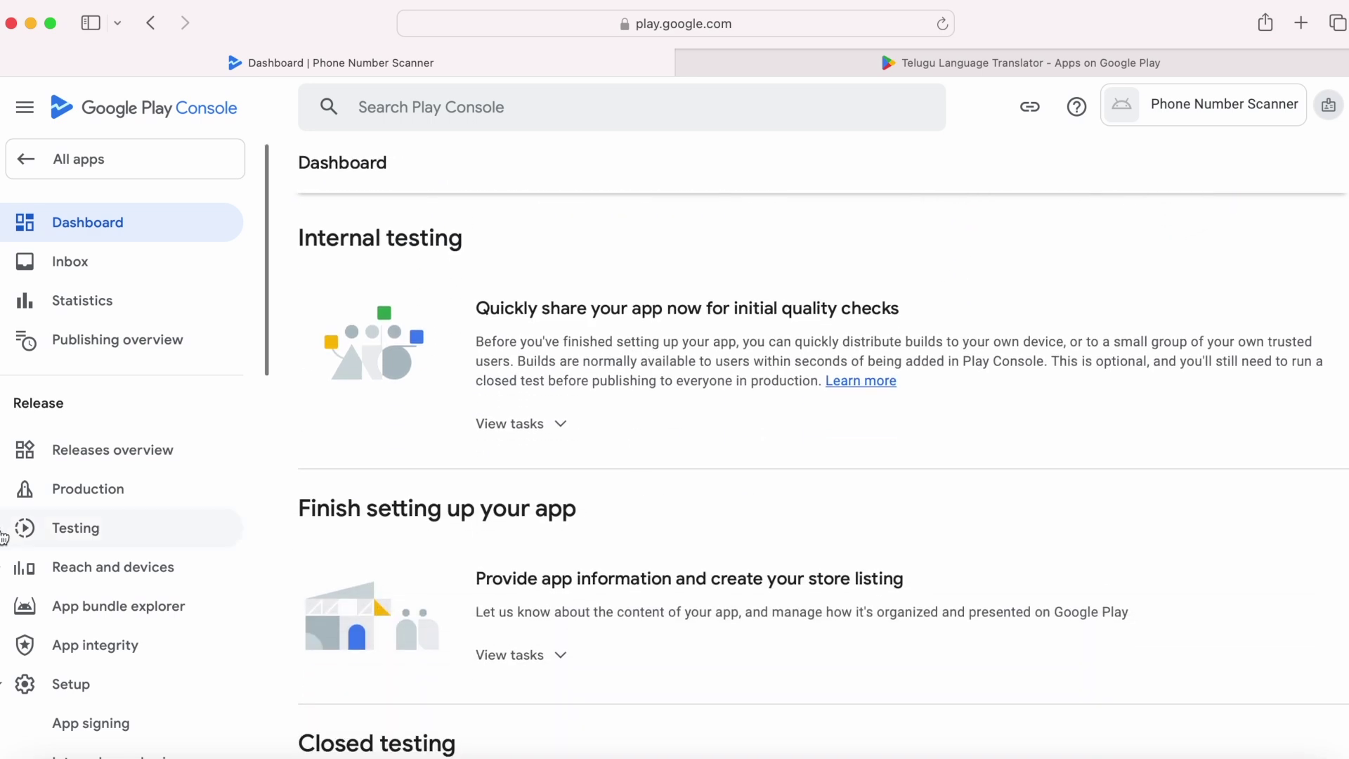
pyautogui.click(83, 535)
pyautogui.scroll(-3, 87, 551)
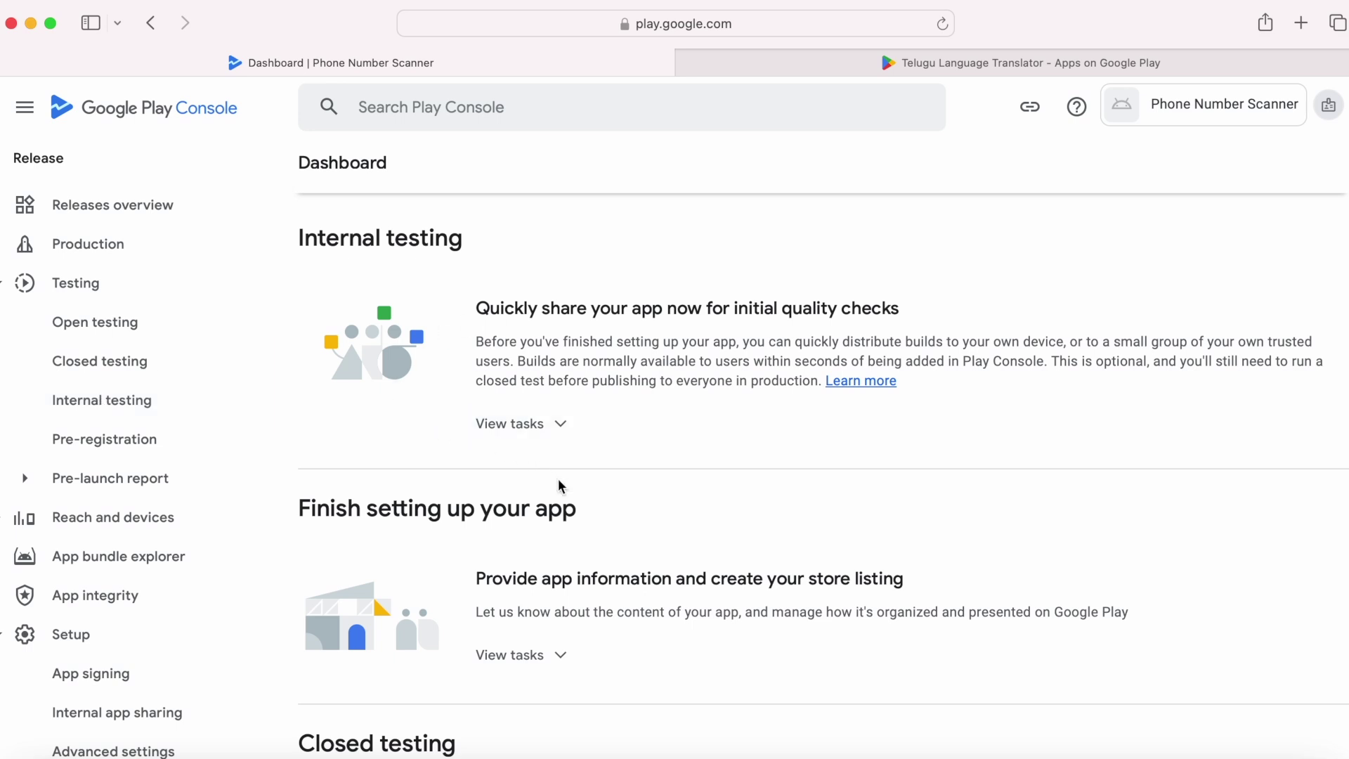
pyautogui.scroll(-5, 626, 644)
pyautogui.click(531, 428)
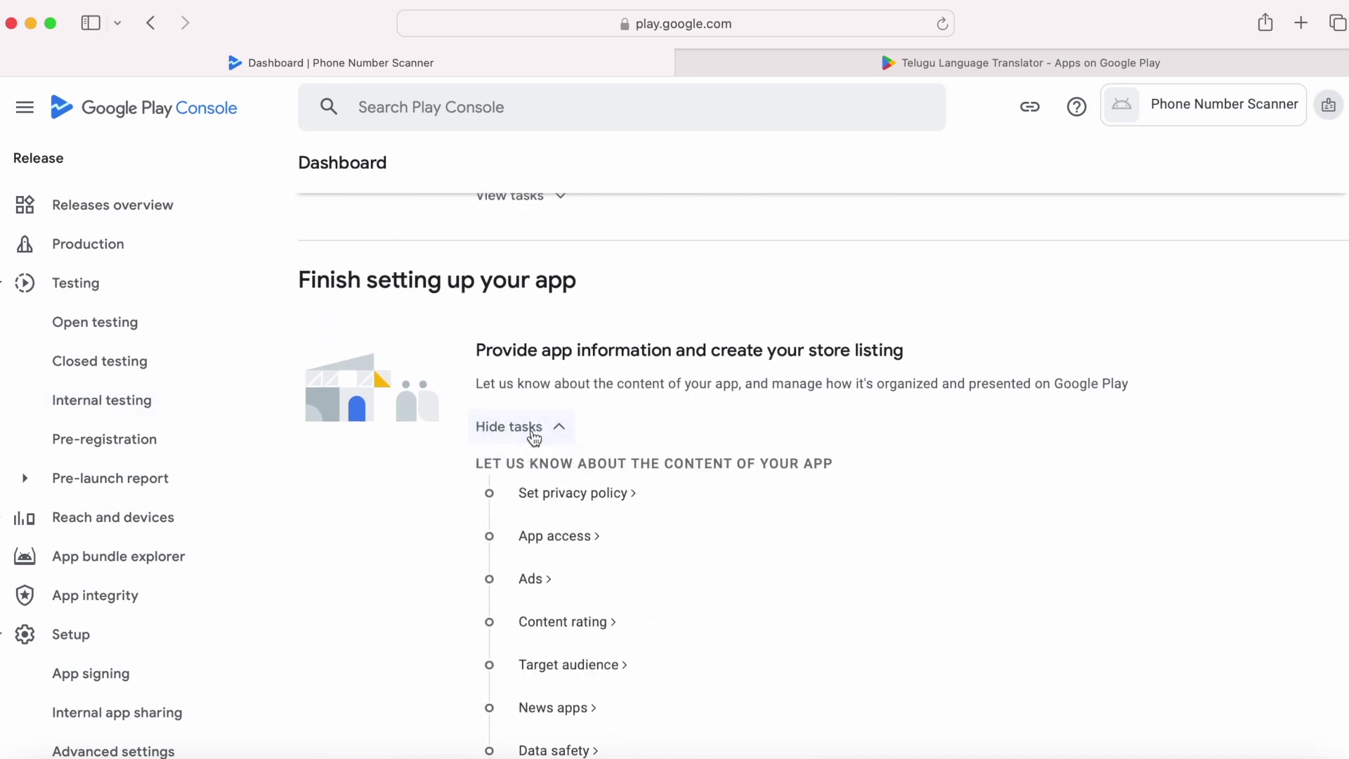
pyautogui.scroll(-10, 723, 520)
pyautogui.scroll(1, 726, 524)
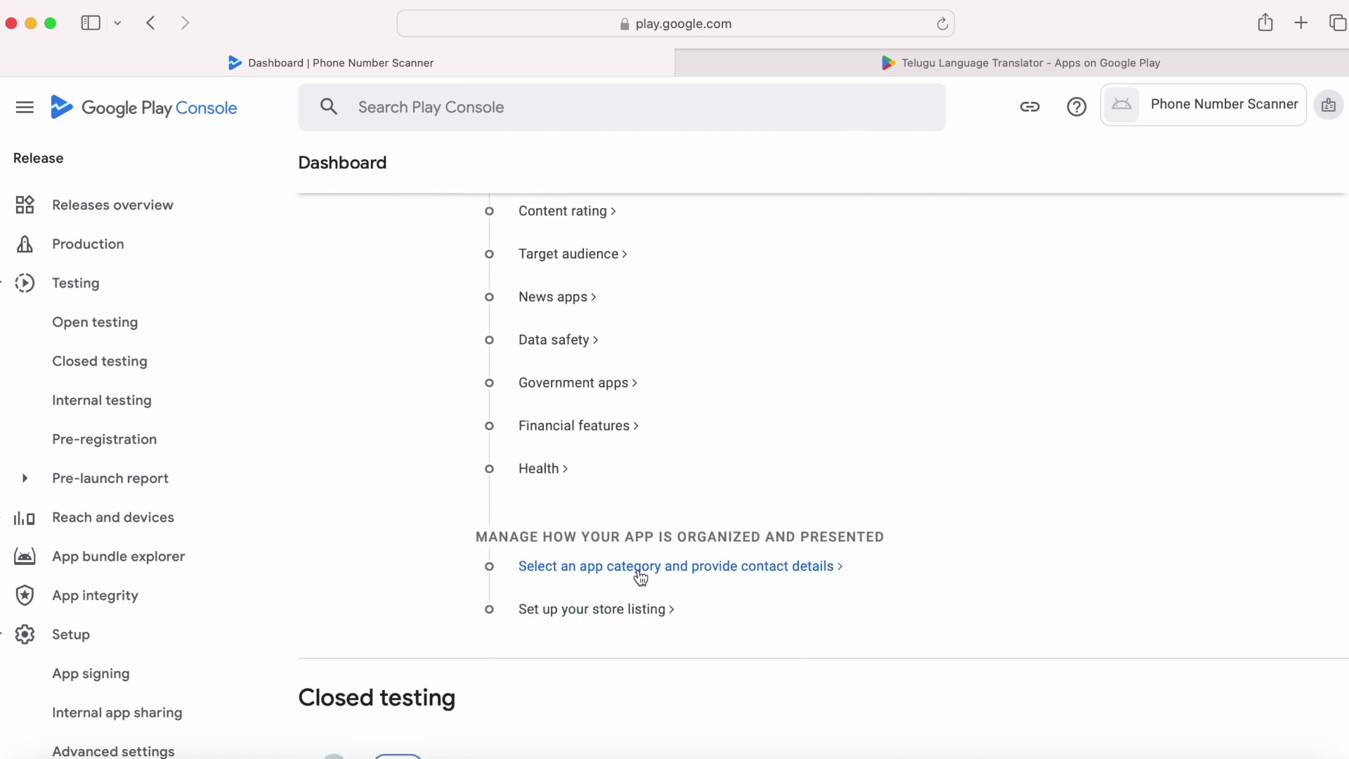
pyautogui.click(618, 613)
pyautogui.scroll(-7, 617, 614)
# Step: Paste the short and full descriptions from the notes into the store listing
pyautogui.click(701, 386)
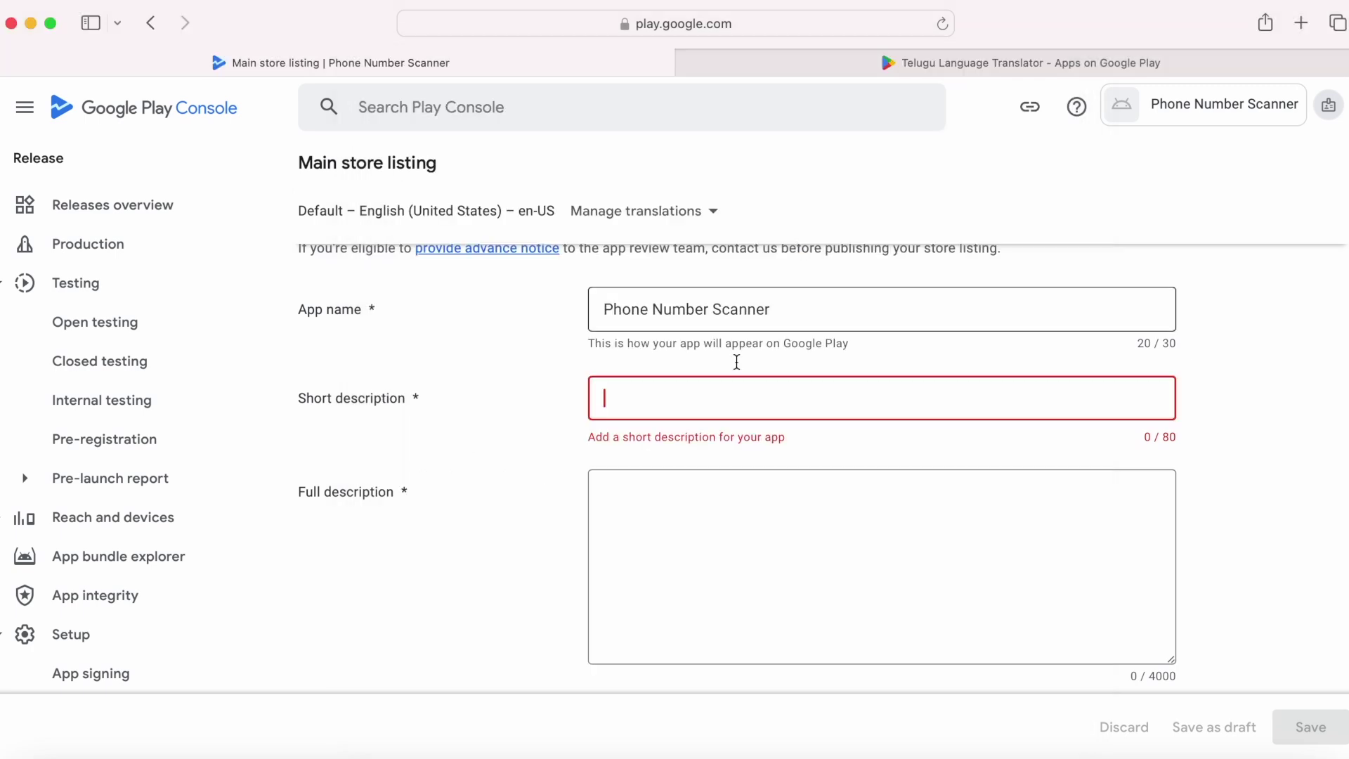
pyautogui.write('Quickly scan the phone numbers from text, doc, image and camera')
pyautogui.click(749, 503)
pyautogui.click(607, 401)
pyautogui.click(1016, 513)
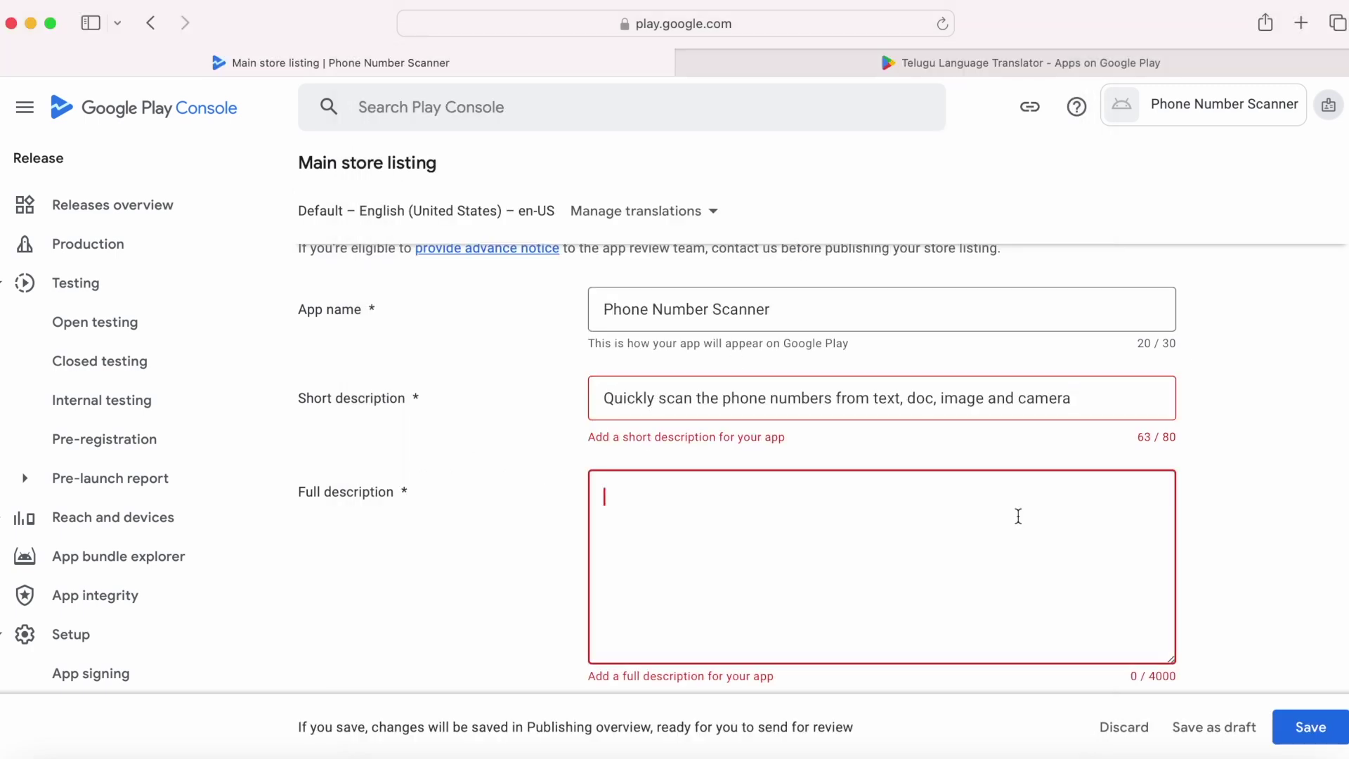
pyautogui.press('super+Tab')
pyautogui.moveTo(396, 307); pyautogui.dragTo(1027, 483)
pyautogui.press('super+c')
pyautogui.press('super+Tab')
pyautogui.press('super+v')
pyautogui.scroll(-1, 753, 521)
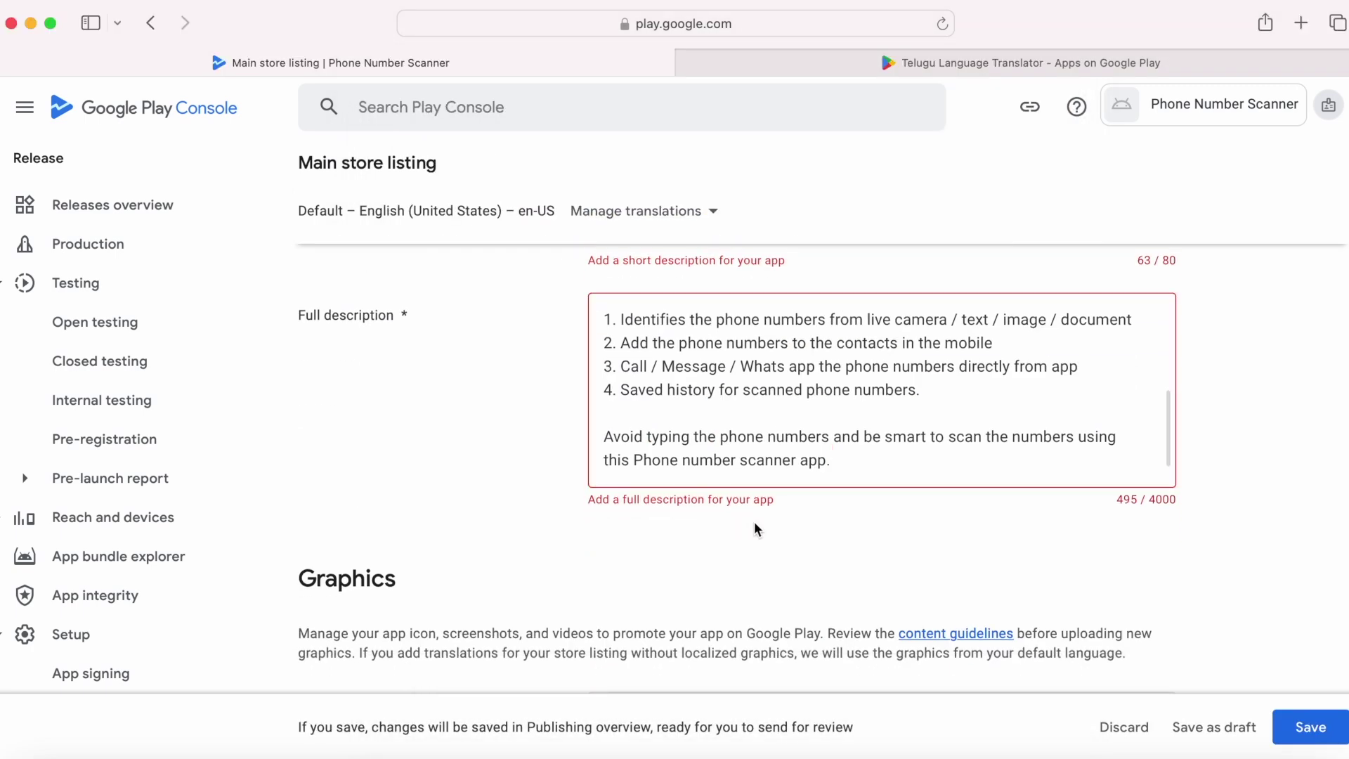
pyautogui.scroll(3, 753, 521)
pyautogui.click(1096, 435)
pyautogui.write('.')
pyautogui.click(1028, 573)
pyautogui.scroll(2, 1300, 599)
pyautogui.scroll(-4, 1300, 599)
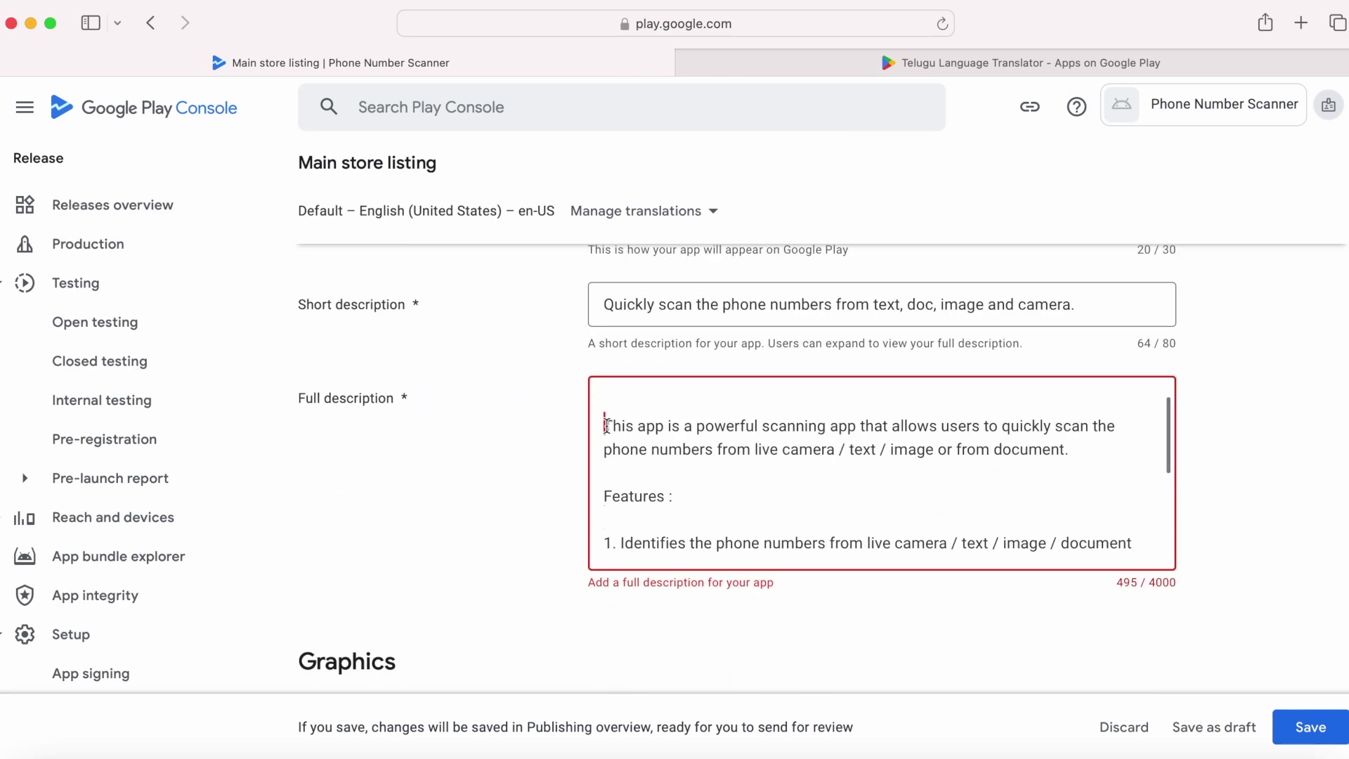
pyautogui.scroll(-10, 807, 479)
pyautogui.scroll(-2, 805, 479)
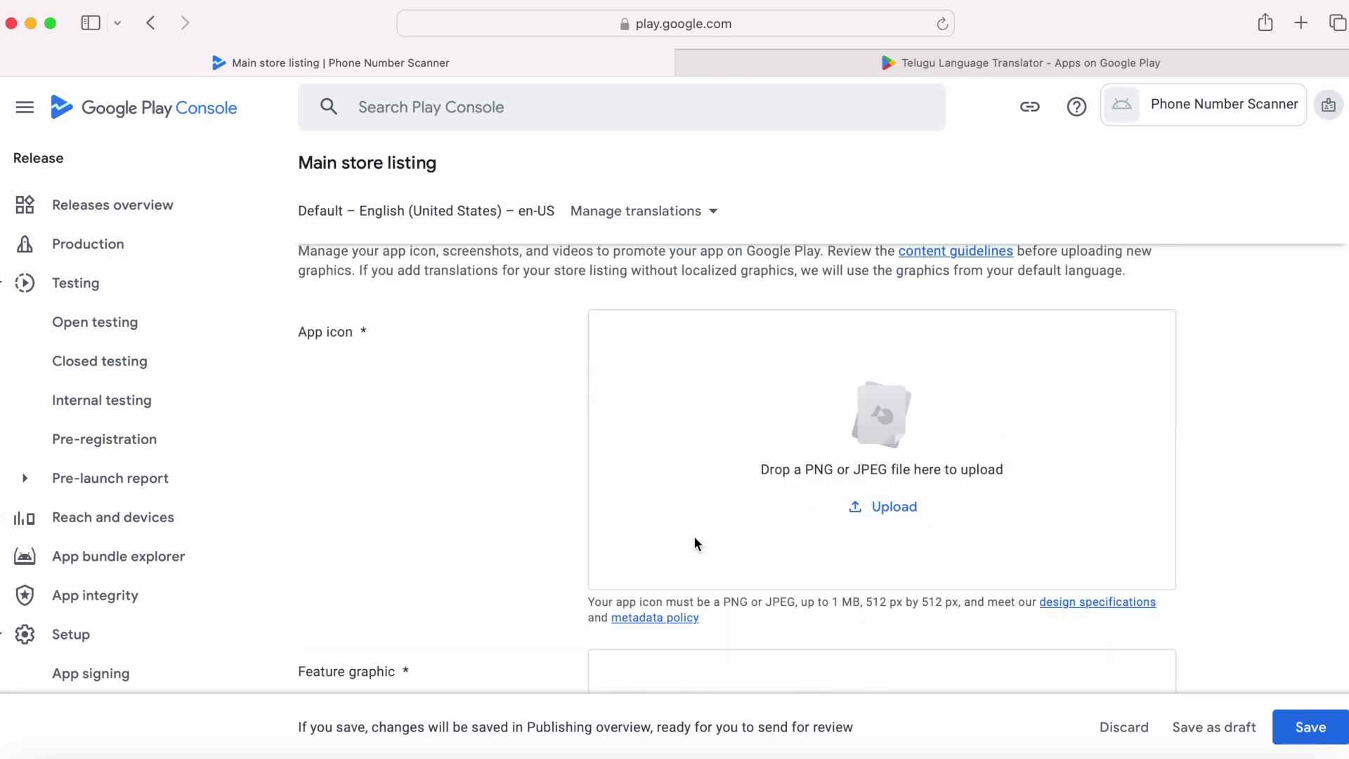
# Step: Upload Appicon512.png as the app icon and FeatureGraphicIcon.png as the feature graphic
pyautogui.press('super+Tab')
pyautogui.press('super+Tab')
pyautogui.moveTo(927, 87); pyautogui.dragTo(1152, 461)
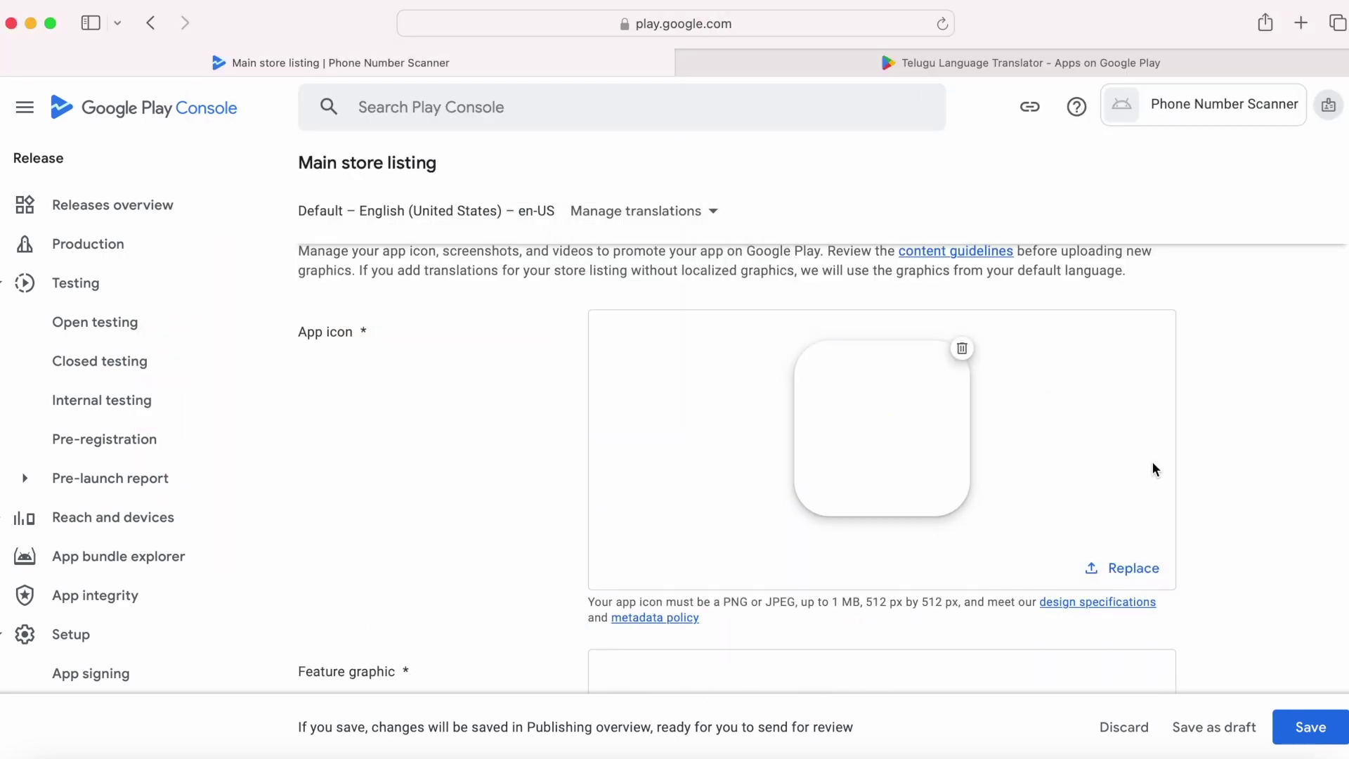
pyautogui.scroll(-5, 1152, 461)
pyautogui.press('super+Tab')
pyautogui.moveTo(1011, 109); pyautogui.dragTo(784, 487)
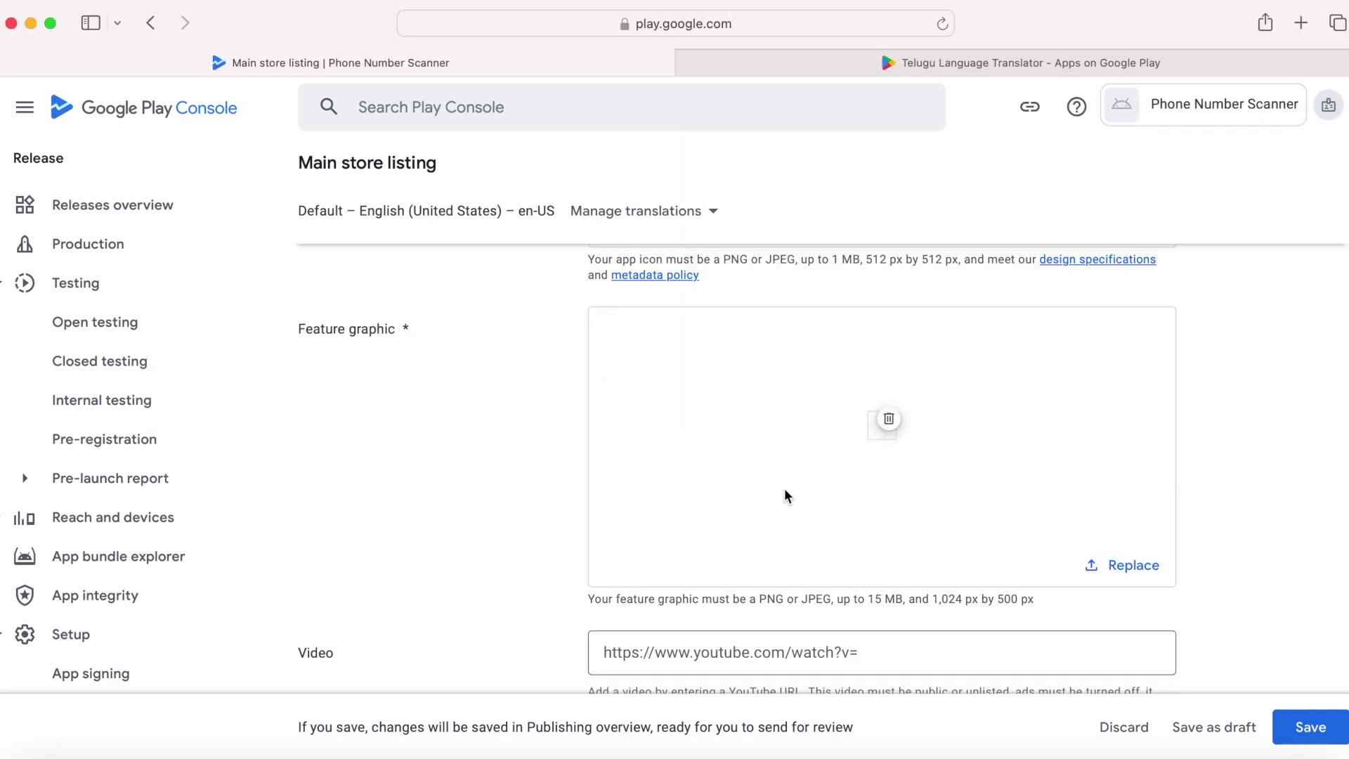
pyautogui.scroll(-8, 784, 488)
# Step: Add phone screenshots, starting with Homepage.png, then save the store listing
pyautogui.click(887, 456)
pyautogui.moveTo(971, 103); pyautogui.dragTo(696, 472)
pyautogui.press('super+Tab')
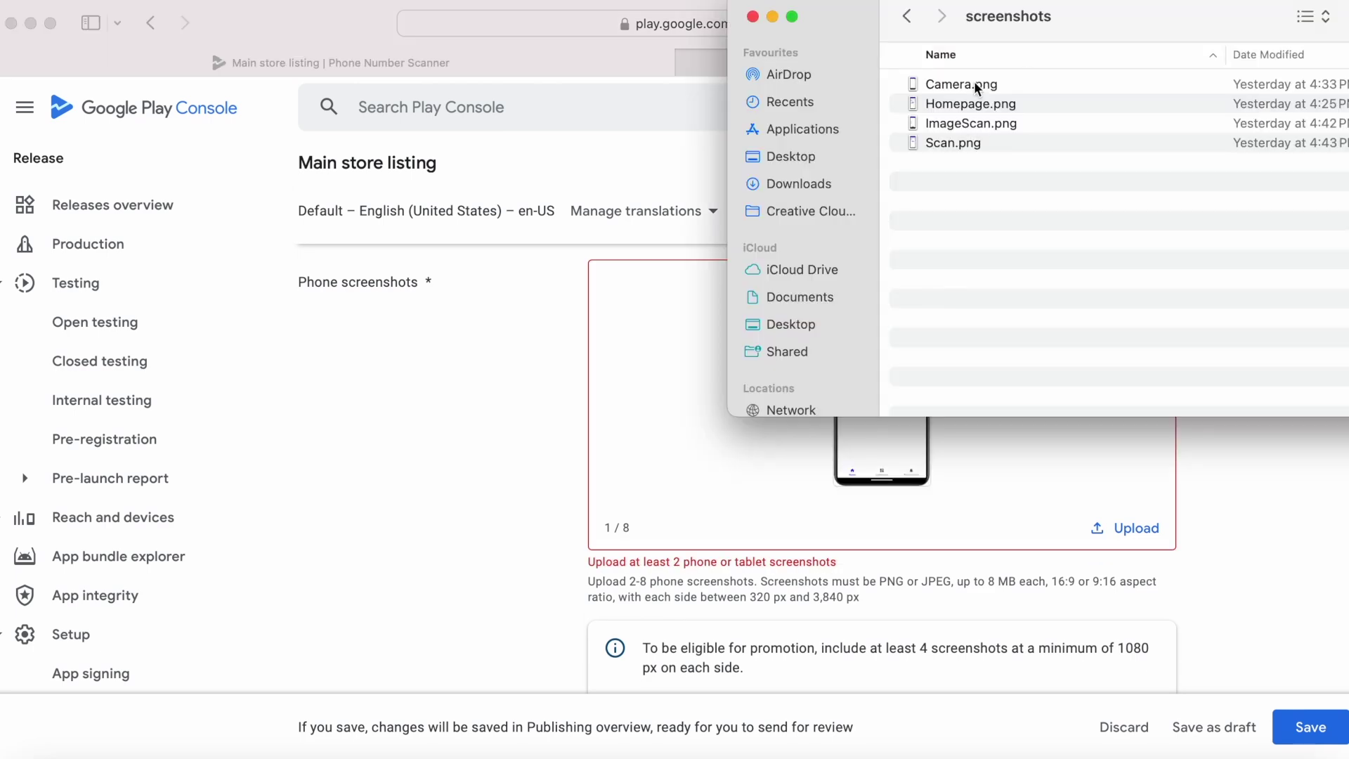
pyautogui.doubleClick(1006, 123)
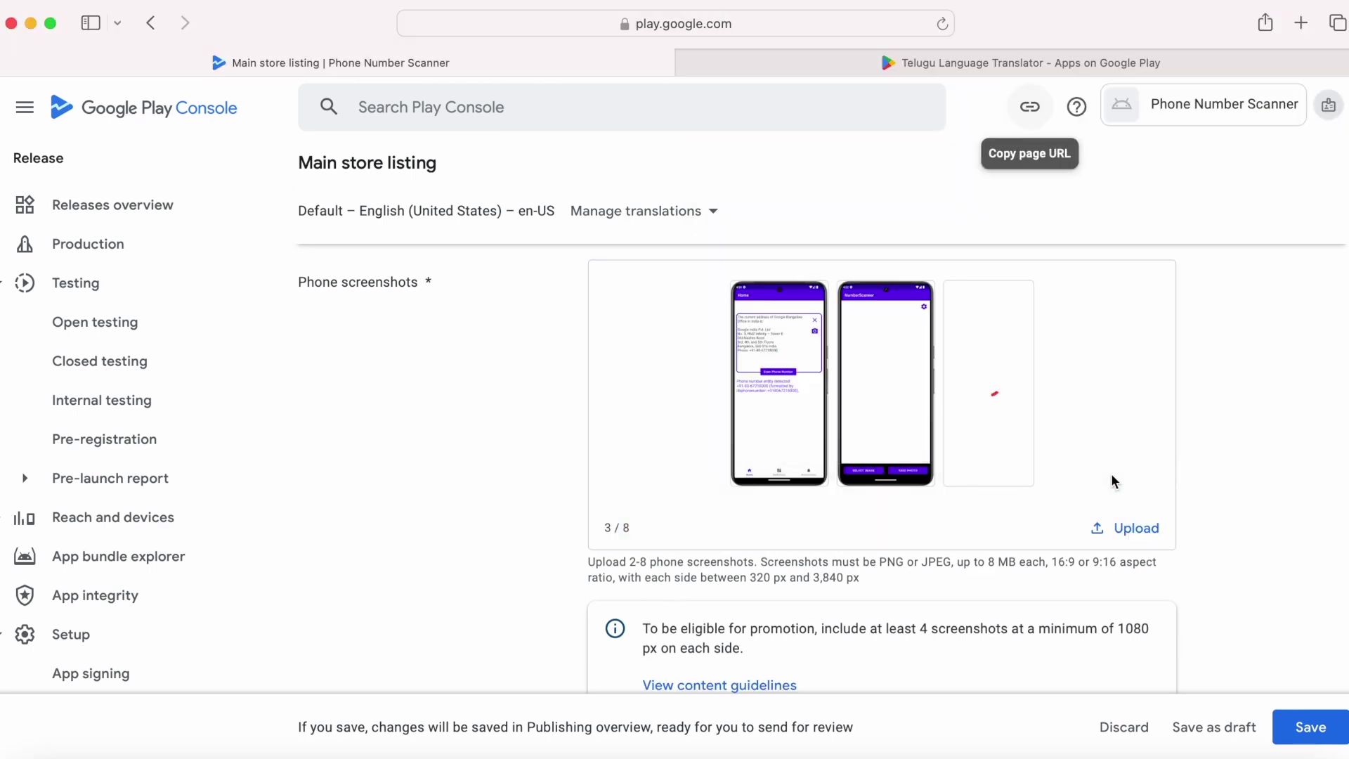
pyautogui.scroll(-8, 1145, 480)
pyautogui.scroll(-5, 1146, 482)
pyautogui.scroll(15, 1145, 482)
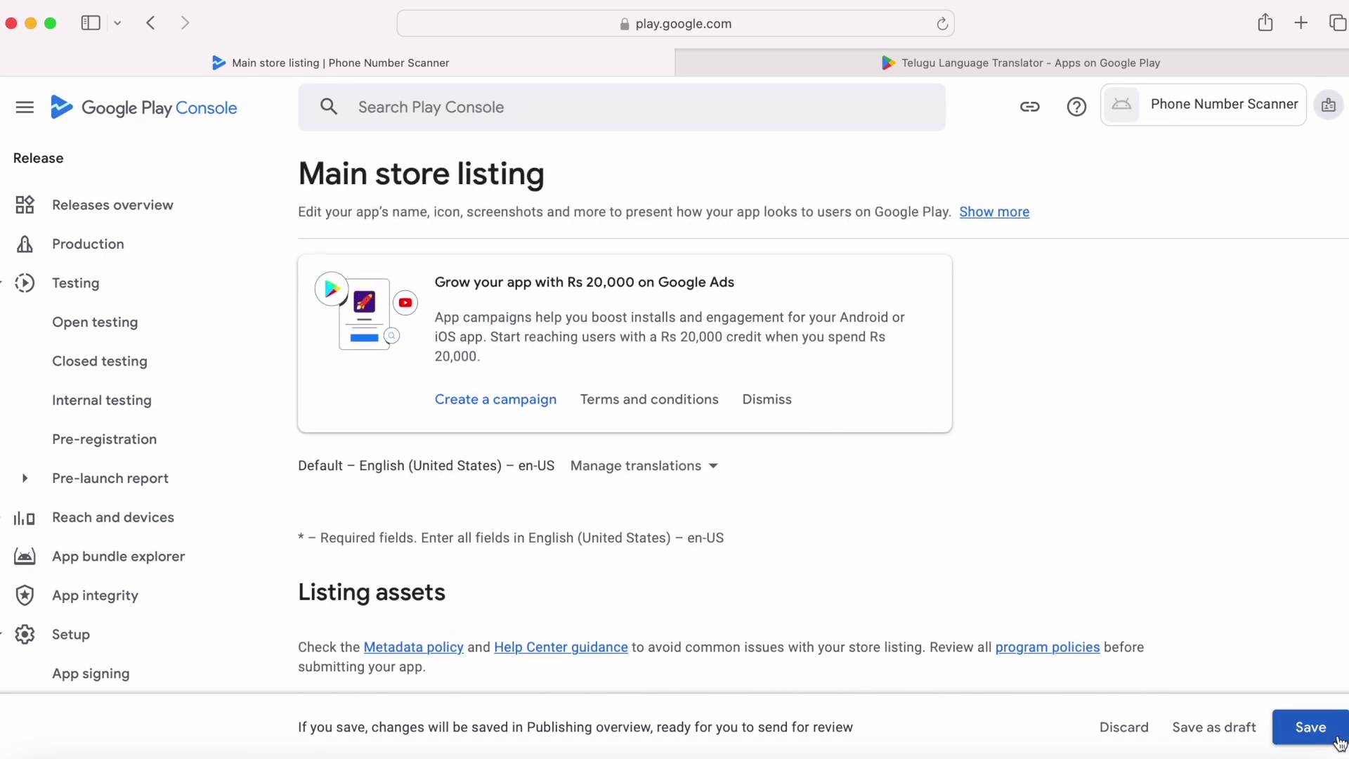
pyautogui.click(1328, 736)
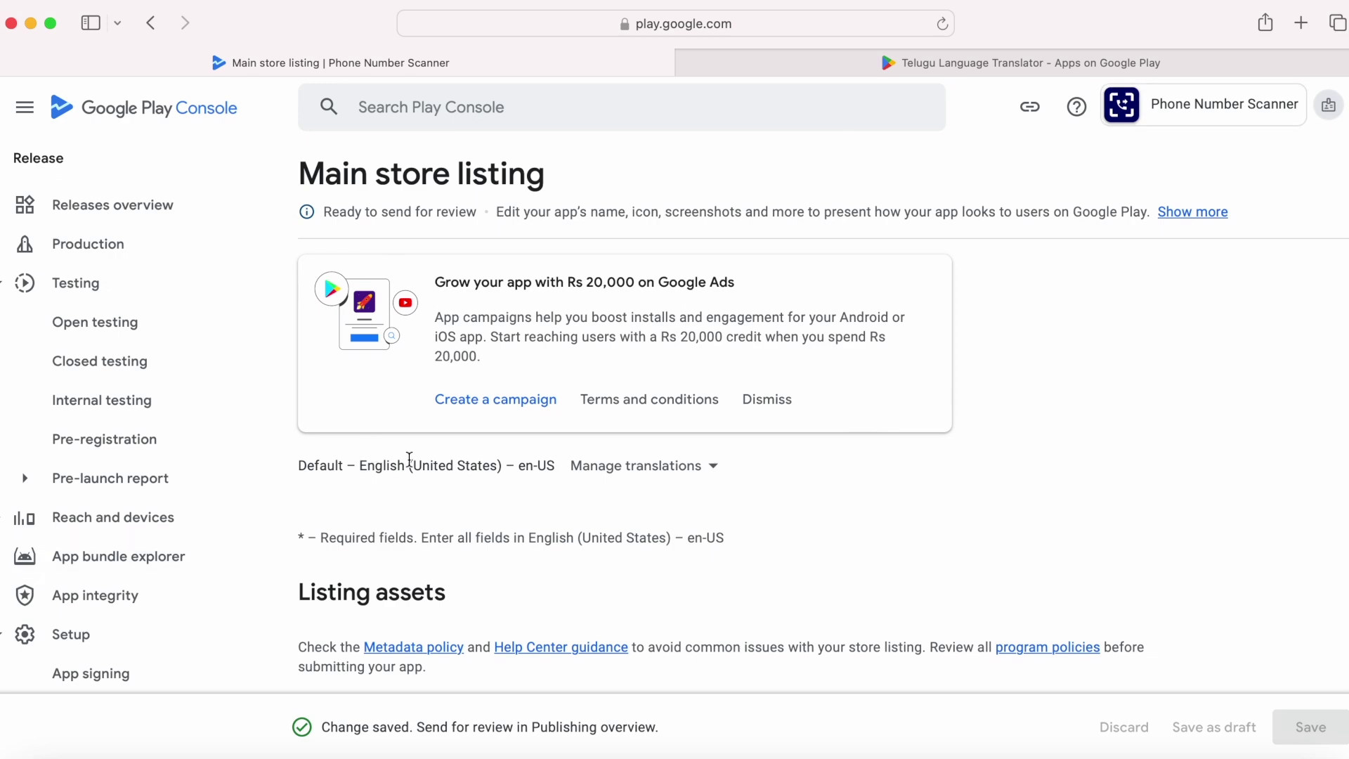
# Step: Return to the Phone Number Scanner dashboard and show the Internal testing setup tasks
pyautogui.scroll(1, 330, 239)
pyautogui.scroll(5, 127, 450)
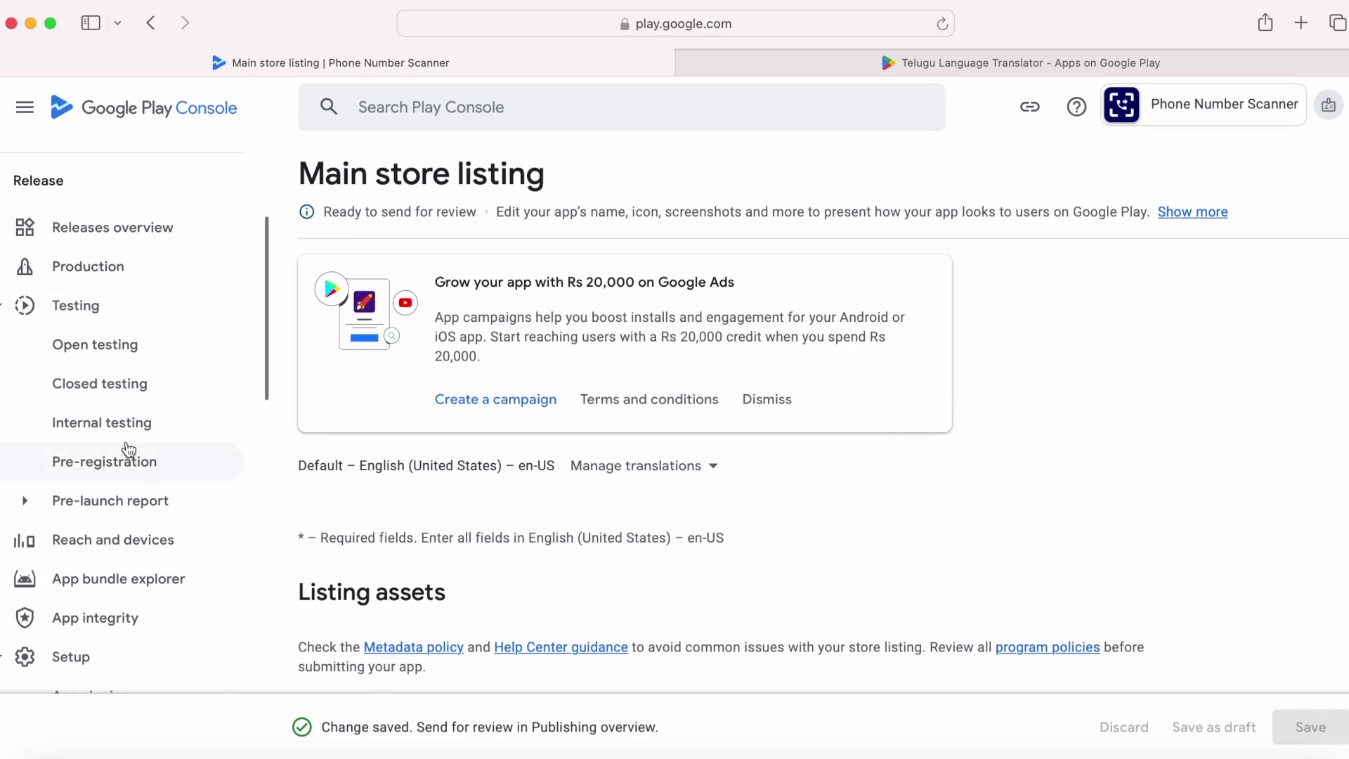
pyautogui.click(103, 223)
pyautogui.scroll(-10, 792, 484)
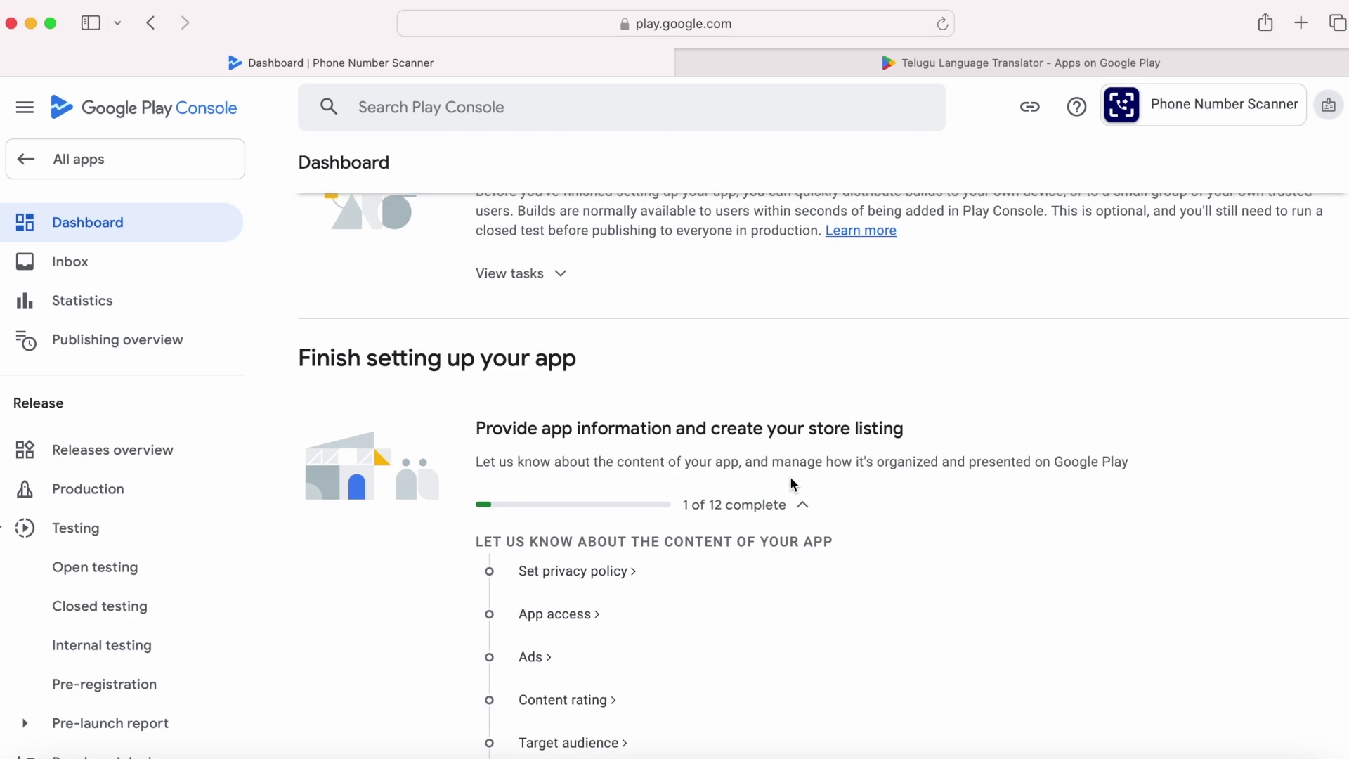
pyautogui.scroll(-2, 773, 492)
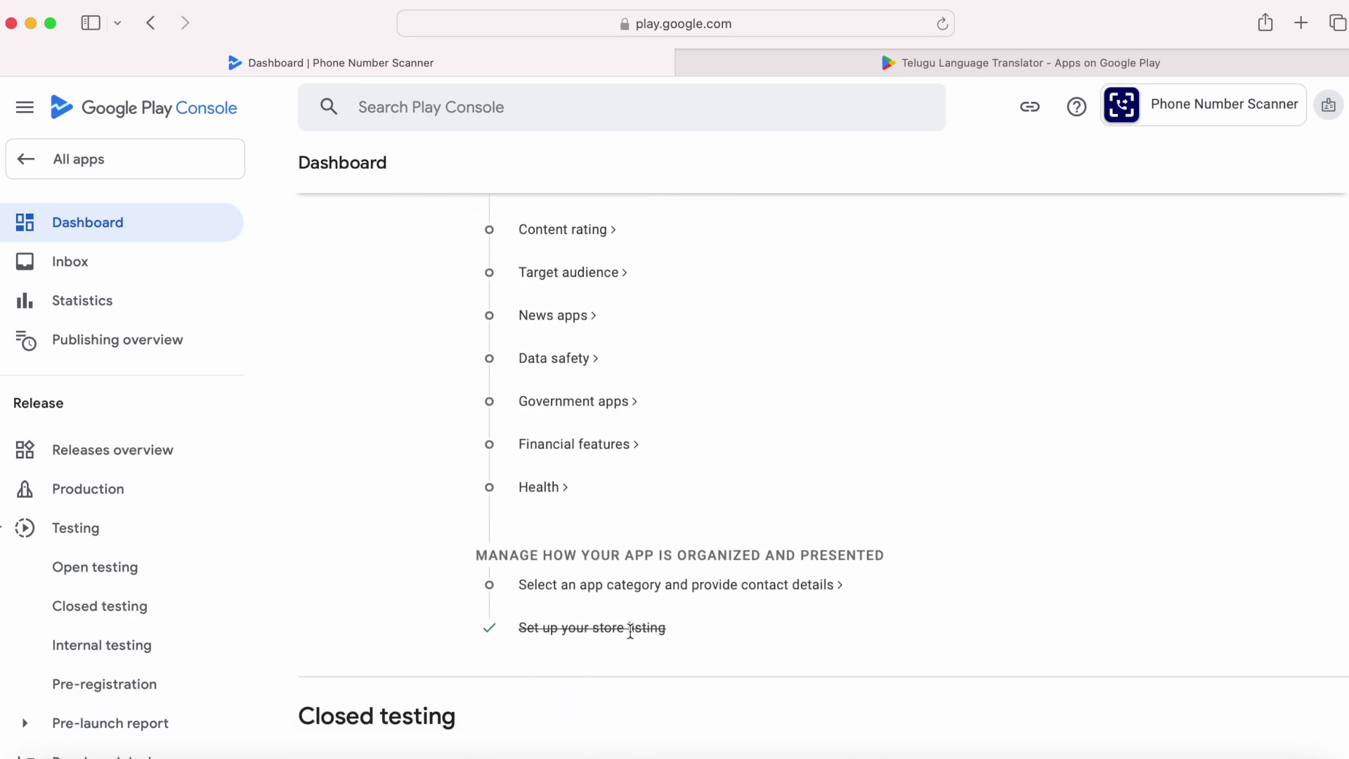
pyautogui.scroll(10, 660, 642)
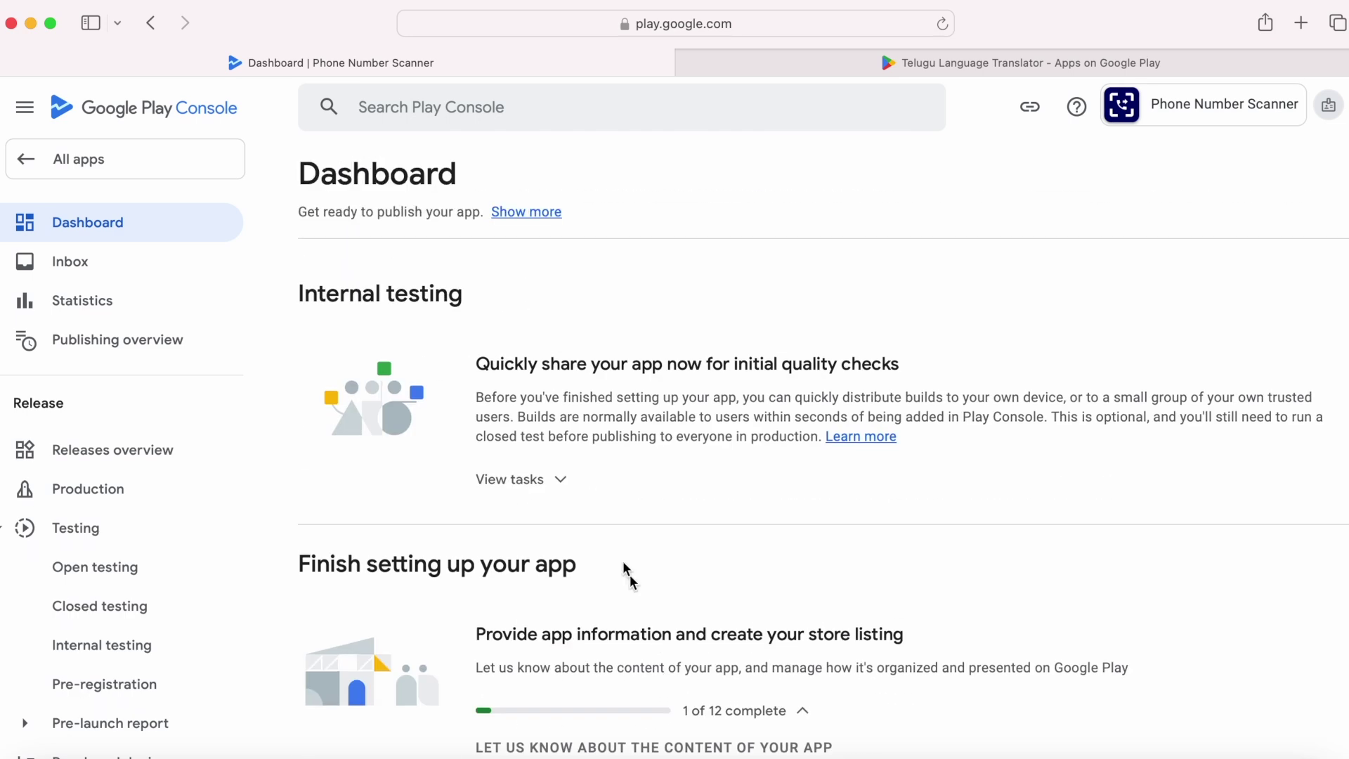
pyautogui.click(521, 488)
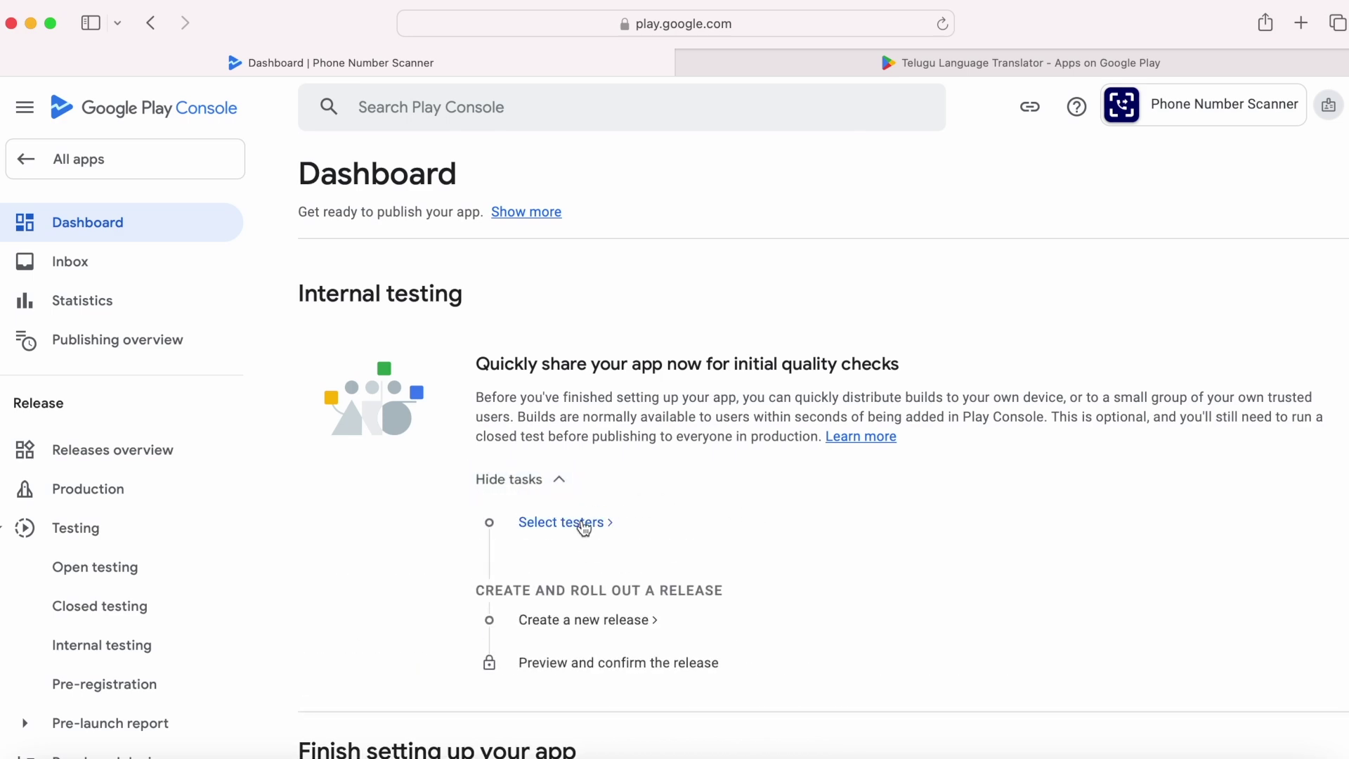
# Step: Assign the Closed testers list to internal testing and create a new release
pyautogui.click(583, 526)
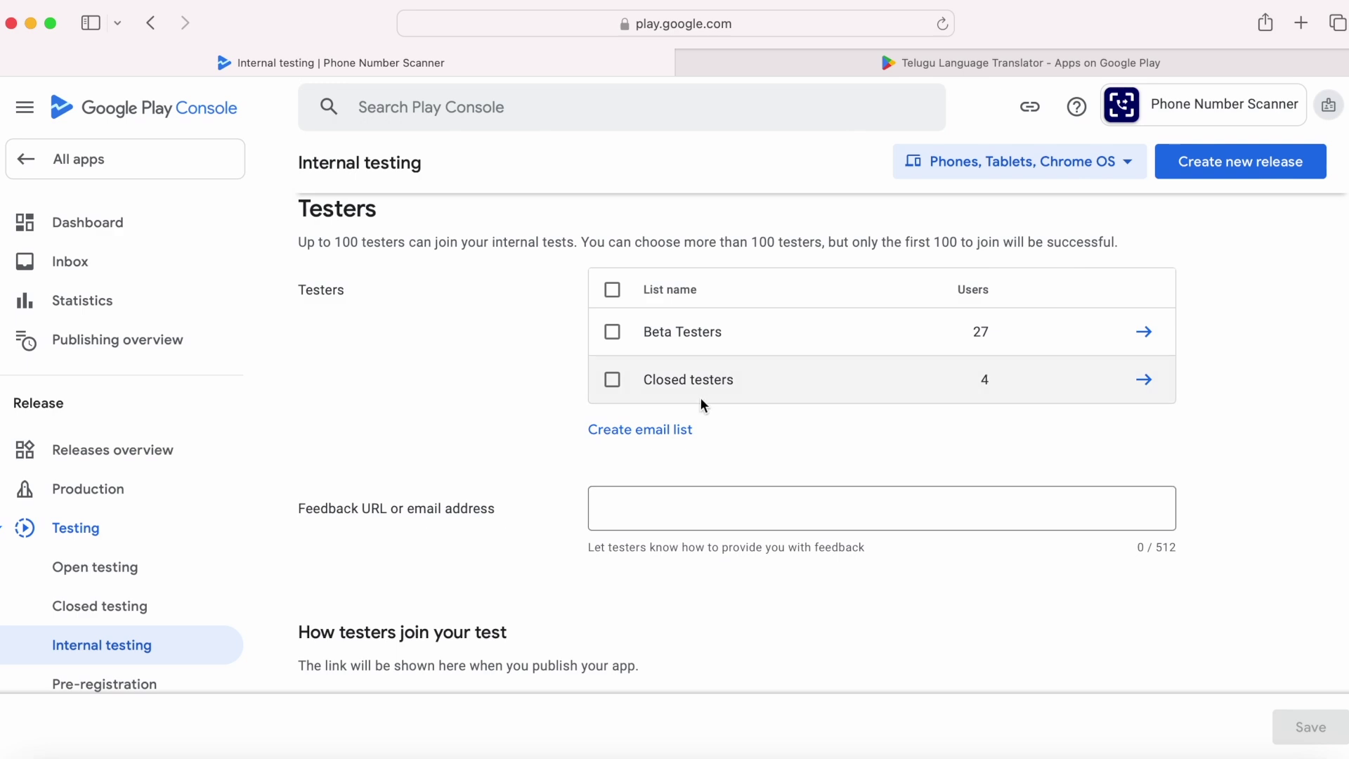
pyautogui.click(612, 380)
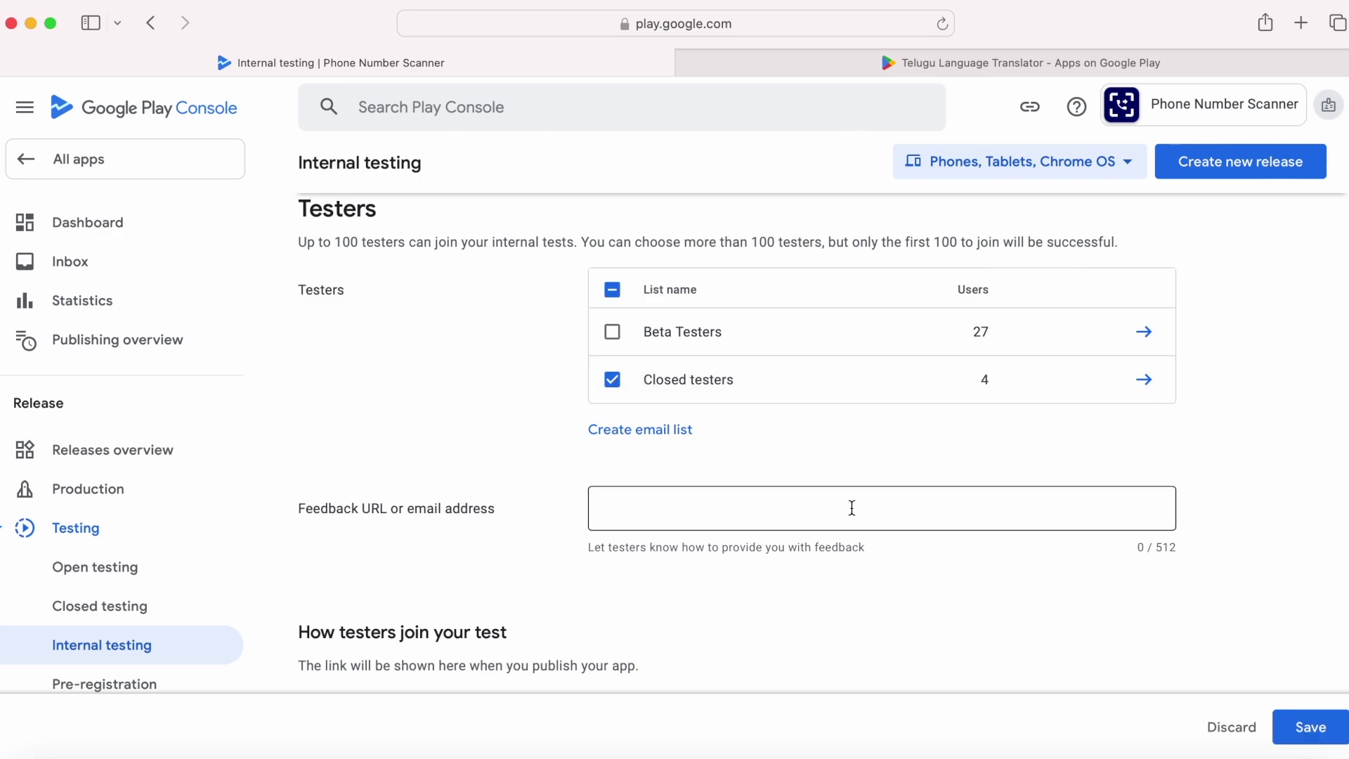
pyautogui.scroll(-3, 851, 508)
pyautogui.scroll(9, 852, 507)
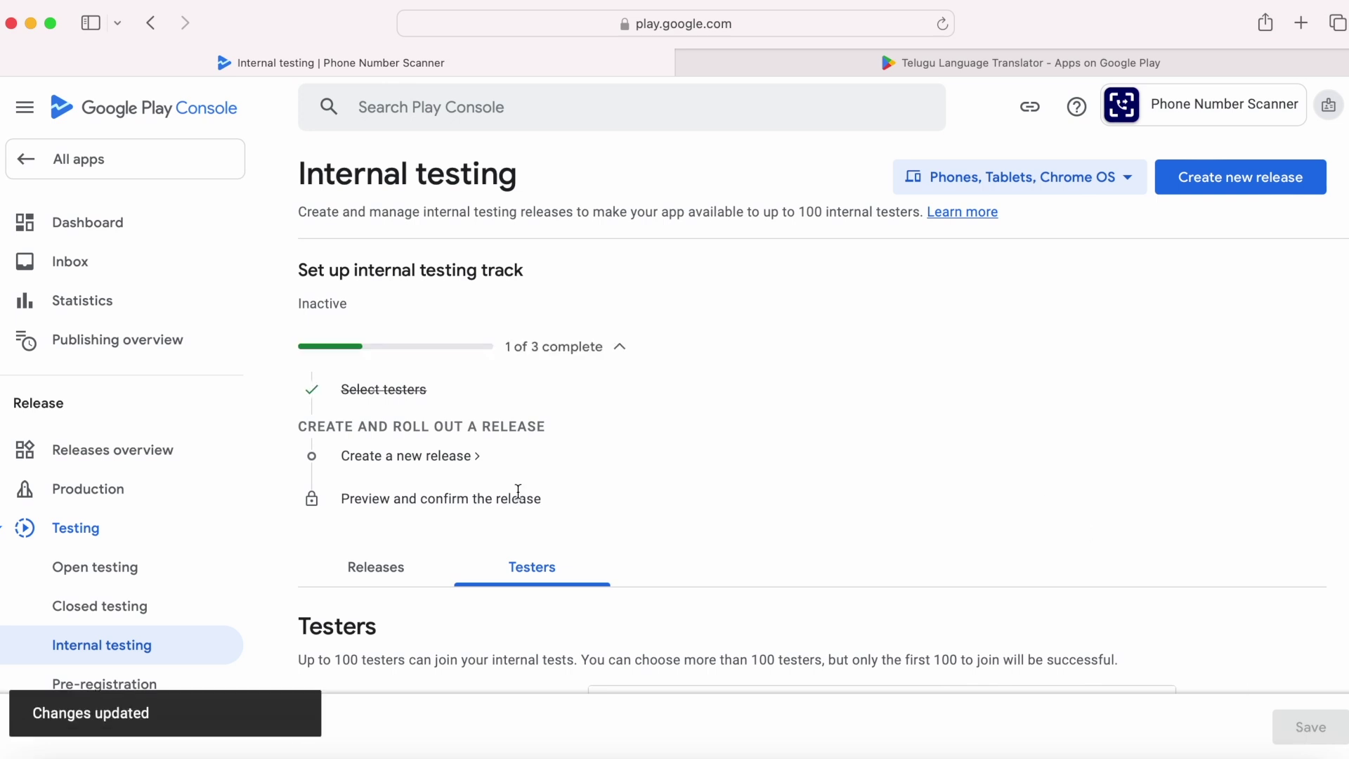
pyautogui.click(421, 456)
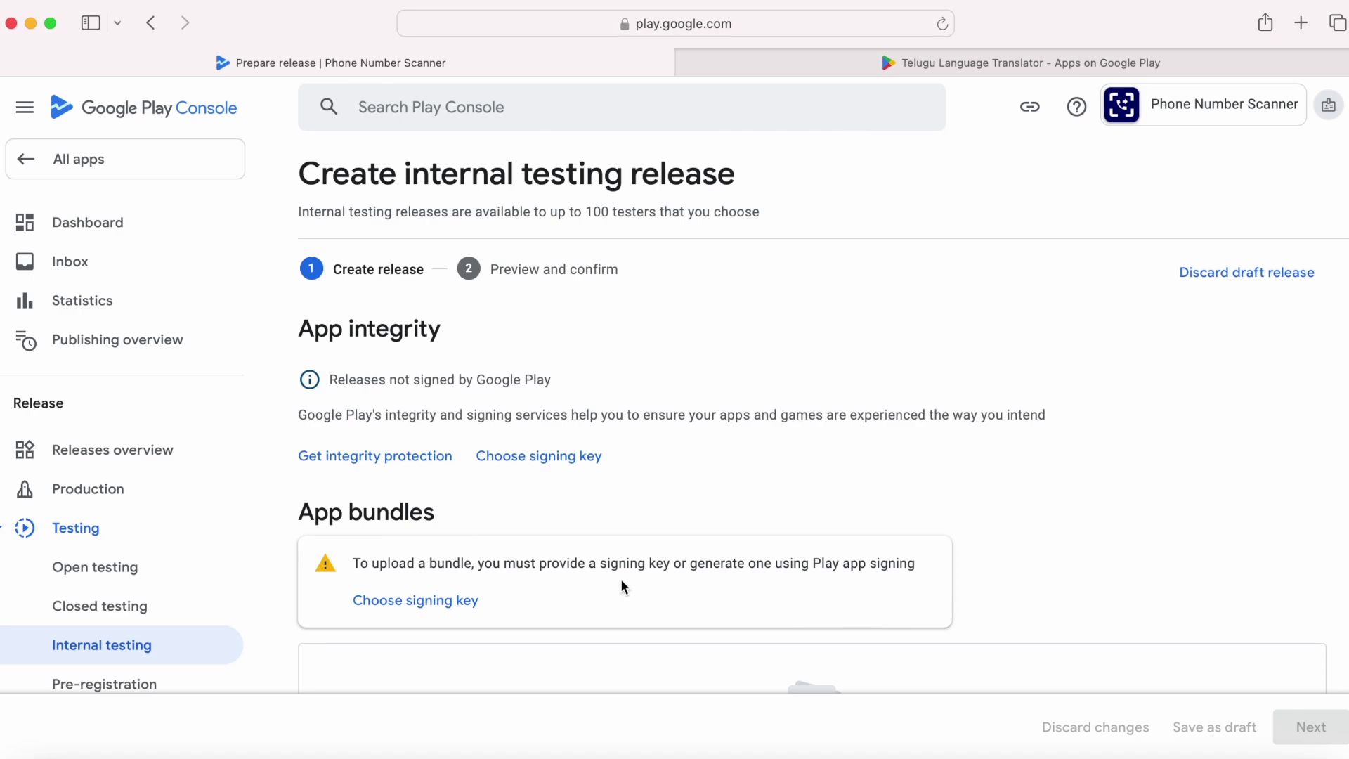
pyautogui.click(439, 605)
# Step: Use a Google-generated signing key and upload Scanner-v1-release.aab as the app bundle
pyautogui.click(843, 568)
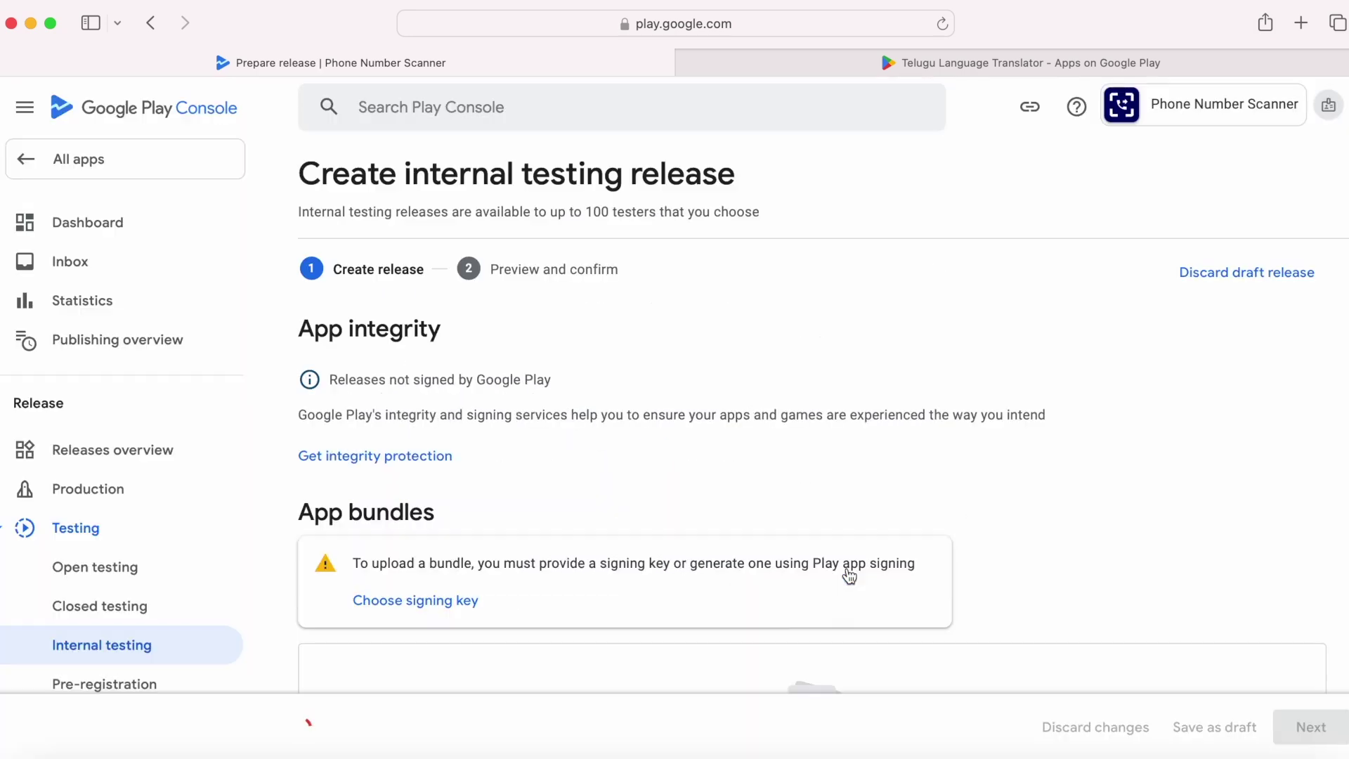
pyautogui.scroll(-2, 847, 575)
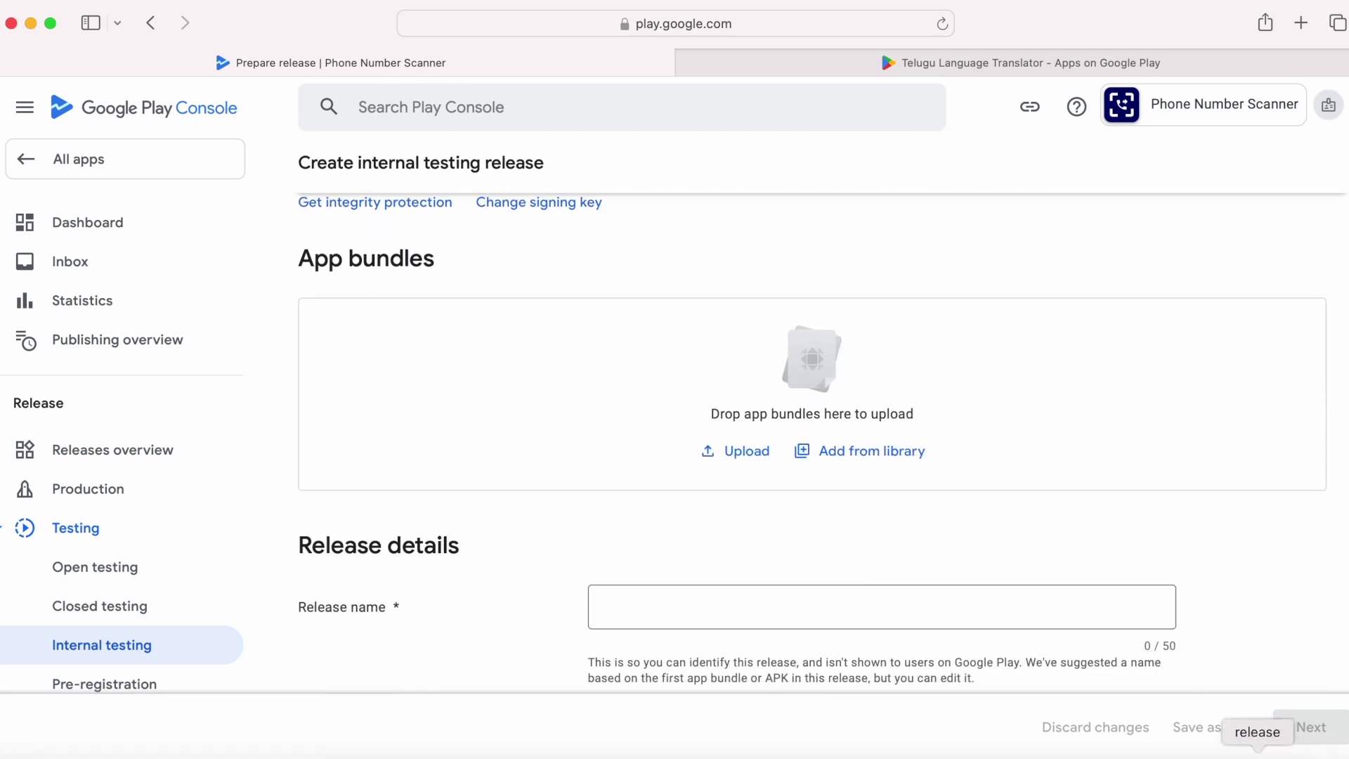
pyautogui.click(1256, 752)
pyautogui.click(746, 170)
pyautogui.moveTo(784, 169); pyautogui.dragTo(429, 415)
pyautogui.click(515, 100)
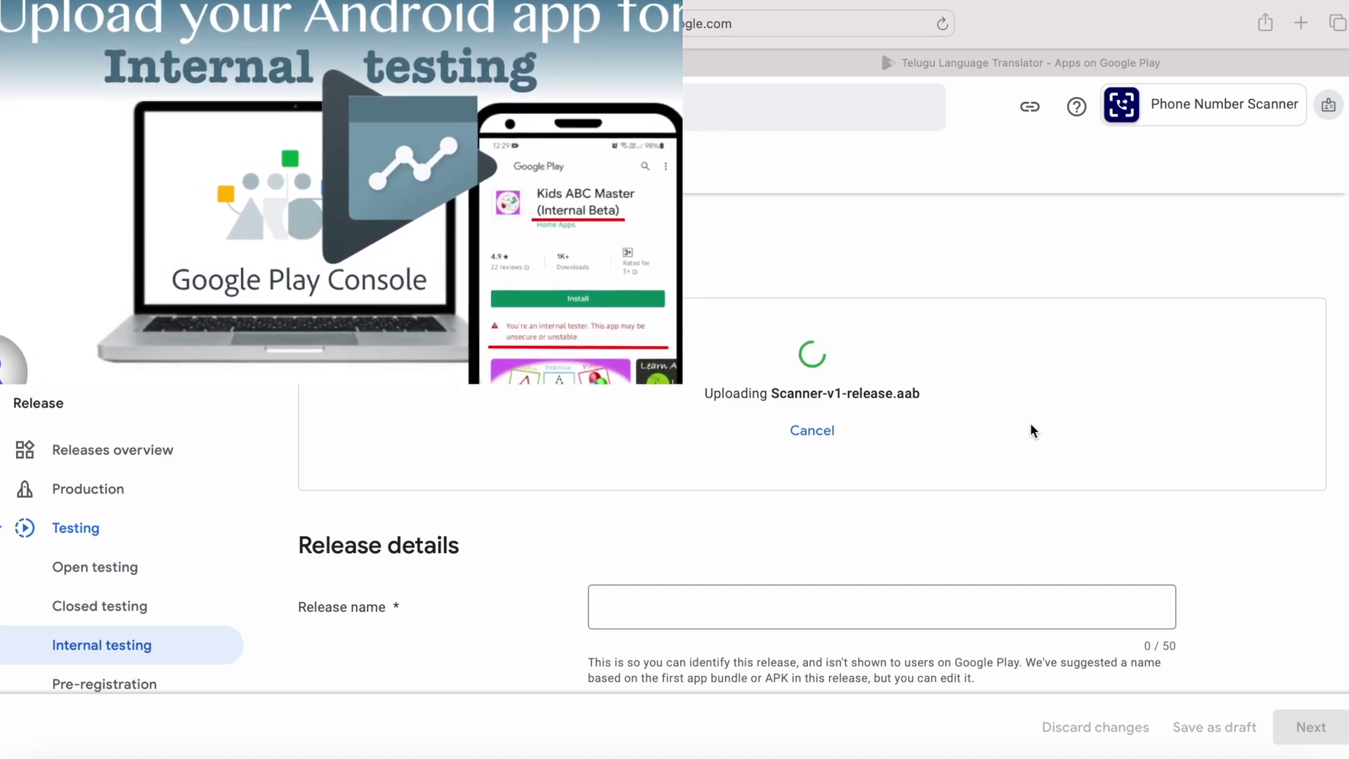
# Step: Enter release notes 'Initial Release' and continue to the release review
pyautogui.scroll(-3, 706, 596)
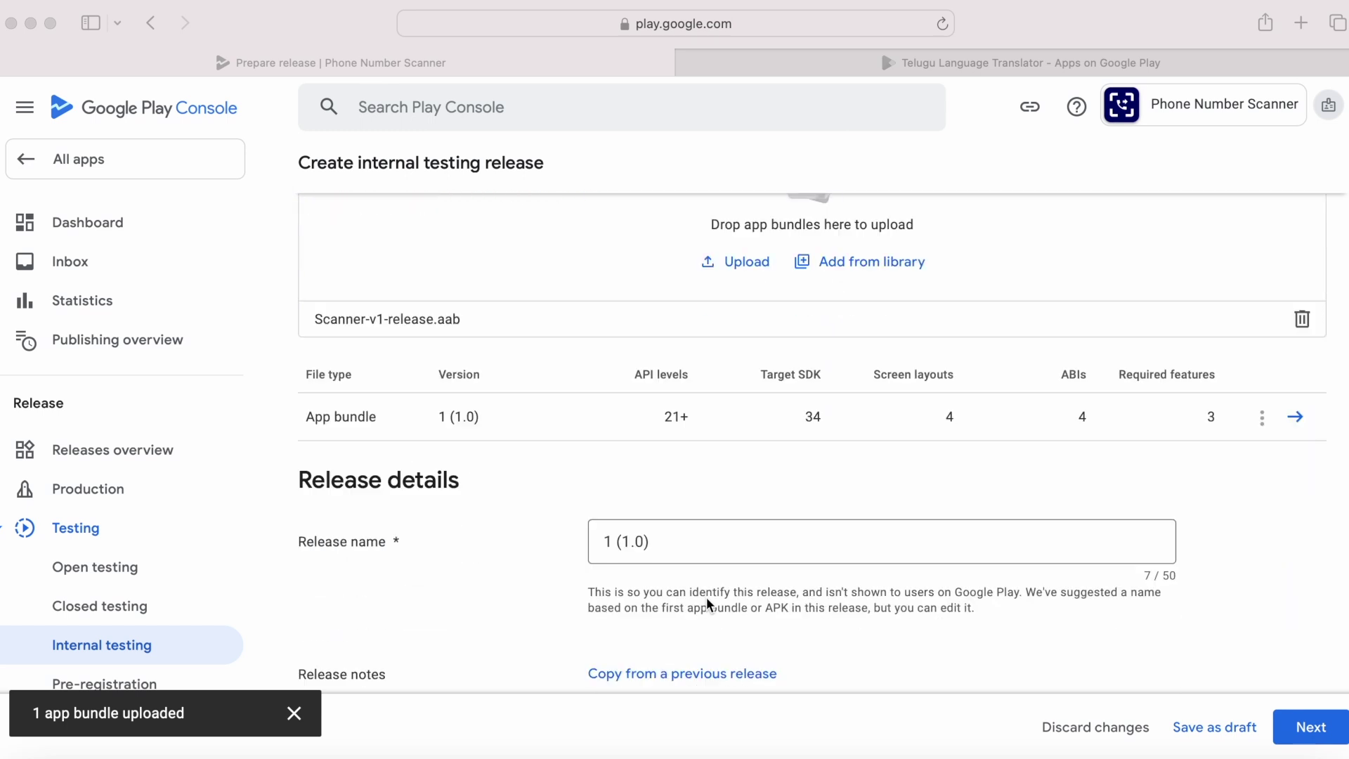
pyautogui.scroll(-3, 706, 596)
pyautogui.click(707, 602)
pyautogui.moveTo(602, 589); pyautogui.dragTo(952, 586)
pyautogui.write('Initial Releas')
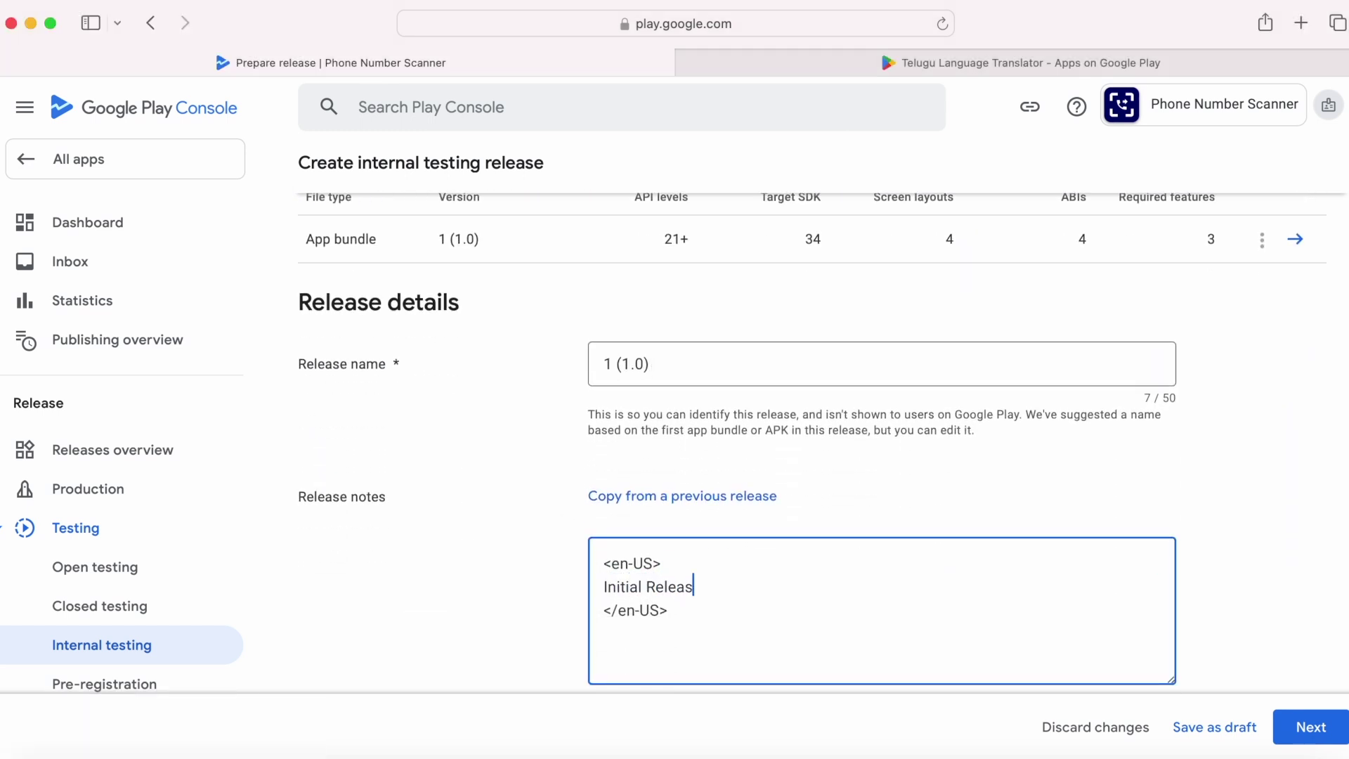
pyautogui.scroll(-4, 881, 422)
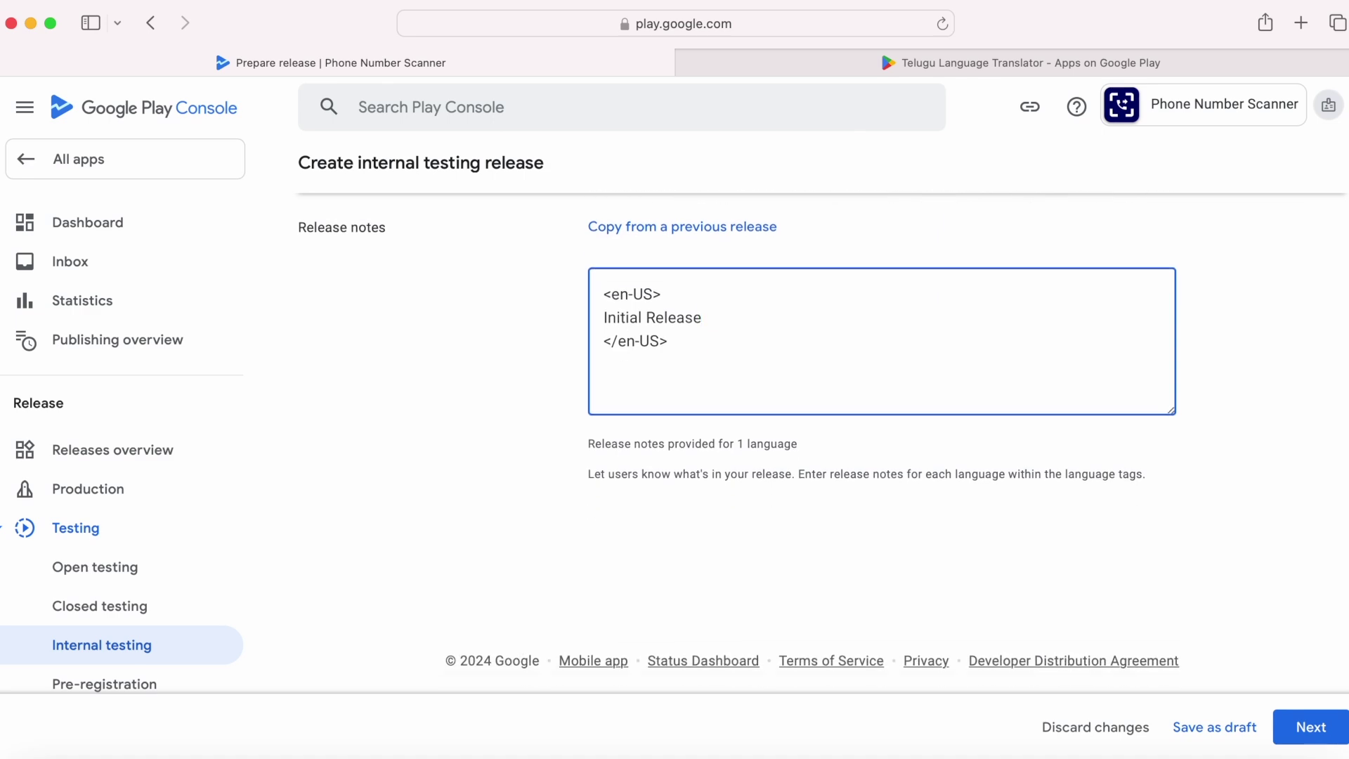
pyautogui.click(1312, 726)
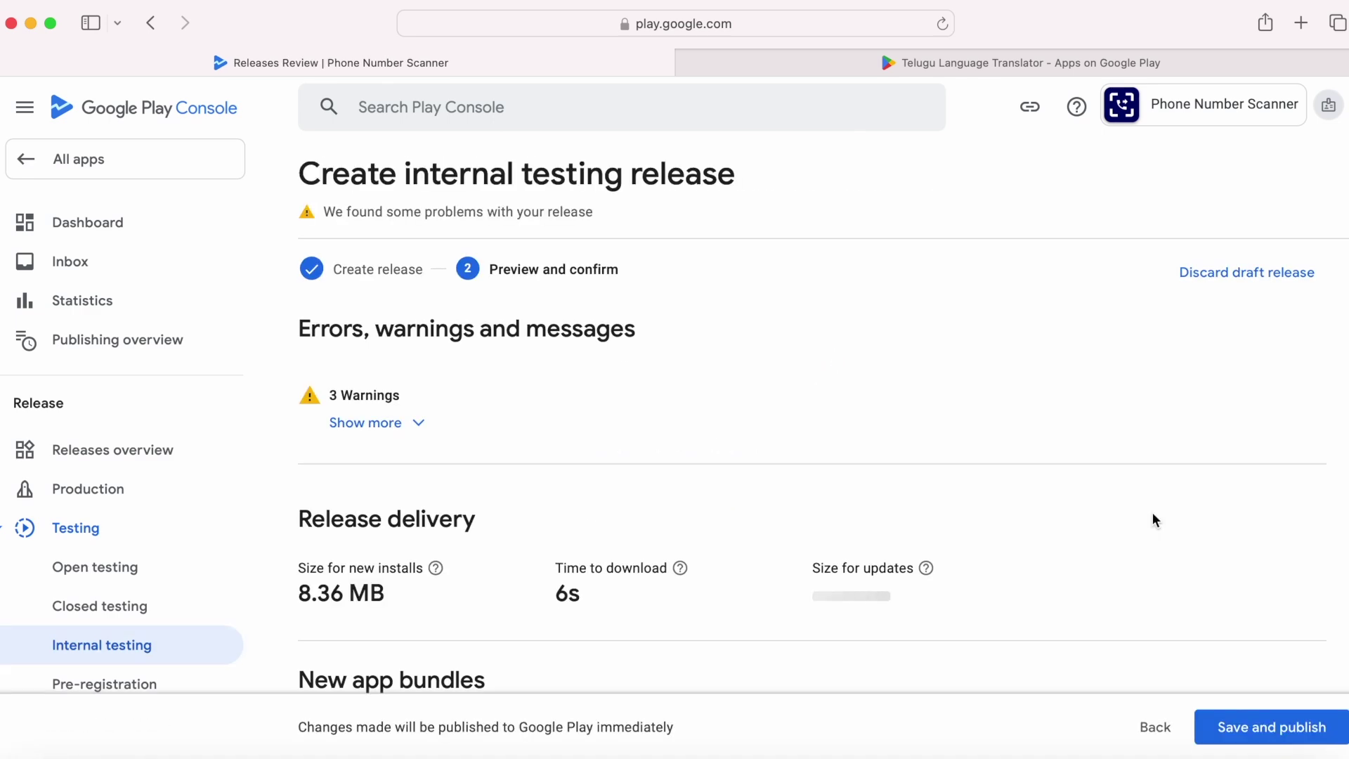
# Step: Save and publish the internal testing release, confirming in the dialog
pyautogui.scroll(-5, 684, 373)
pyautogui.scroll(5, 762, 343)
pyautogui.click(1286, 726)
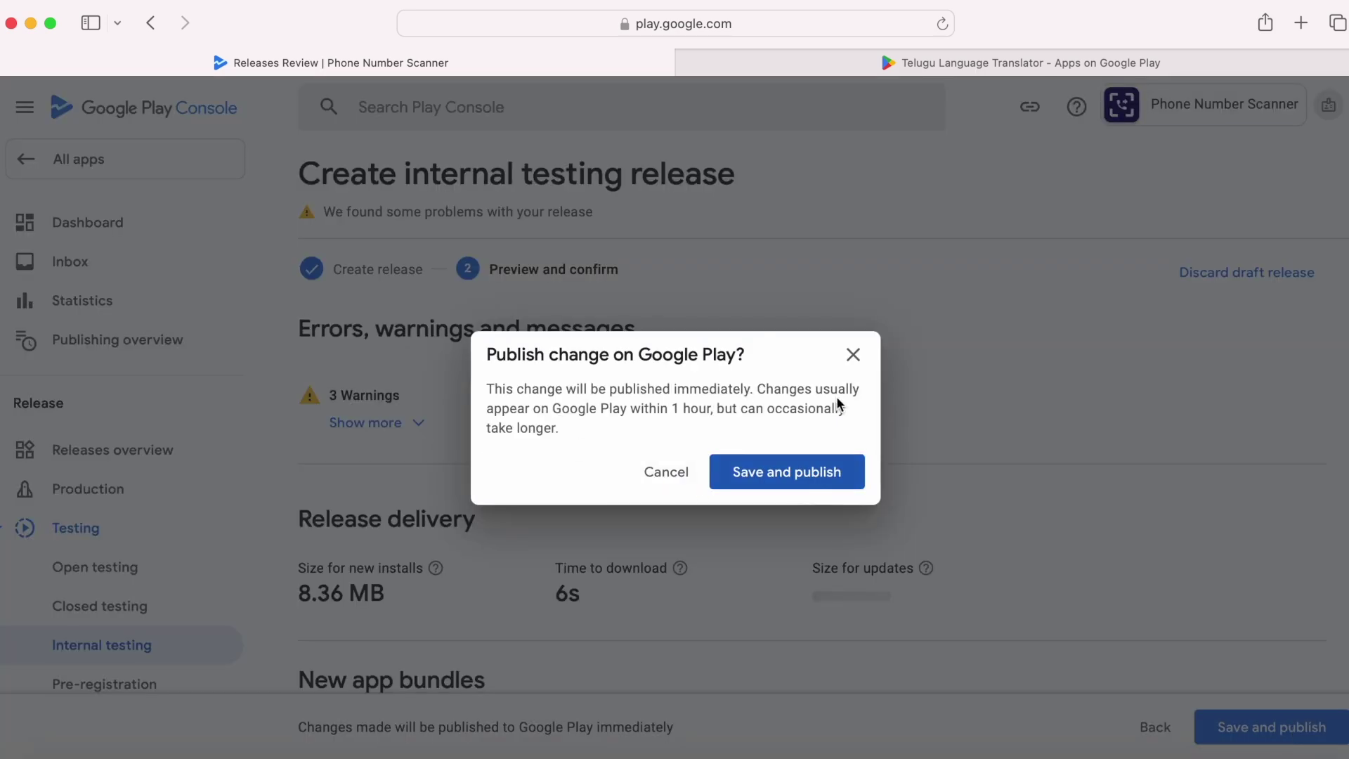
pyautogui.click(791, 481)
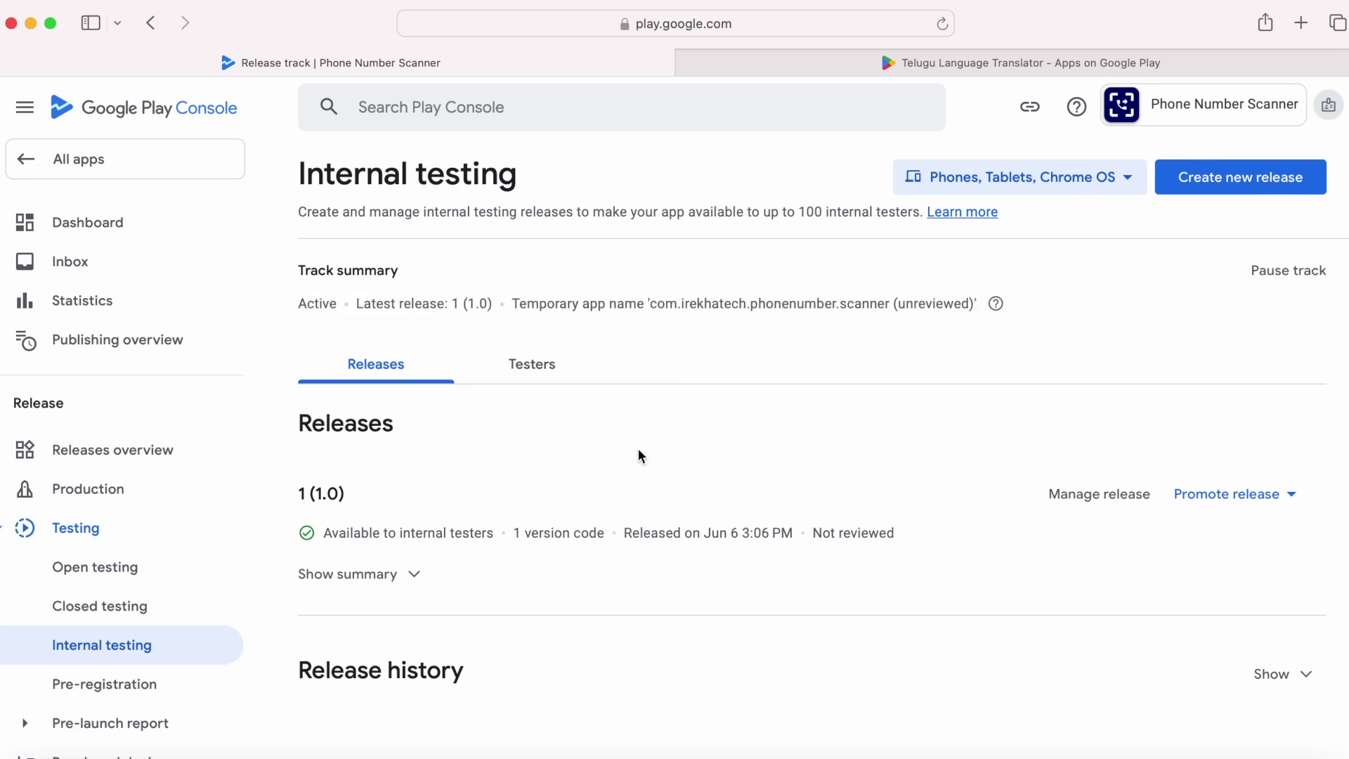
# Step: Check the track shows Available to internal testers, then reopen Phone Number Scanner from All apps
pyautogui.moveTo(325, 534); pyautogui.dragTo(492, 531)
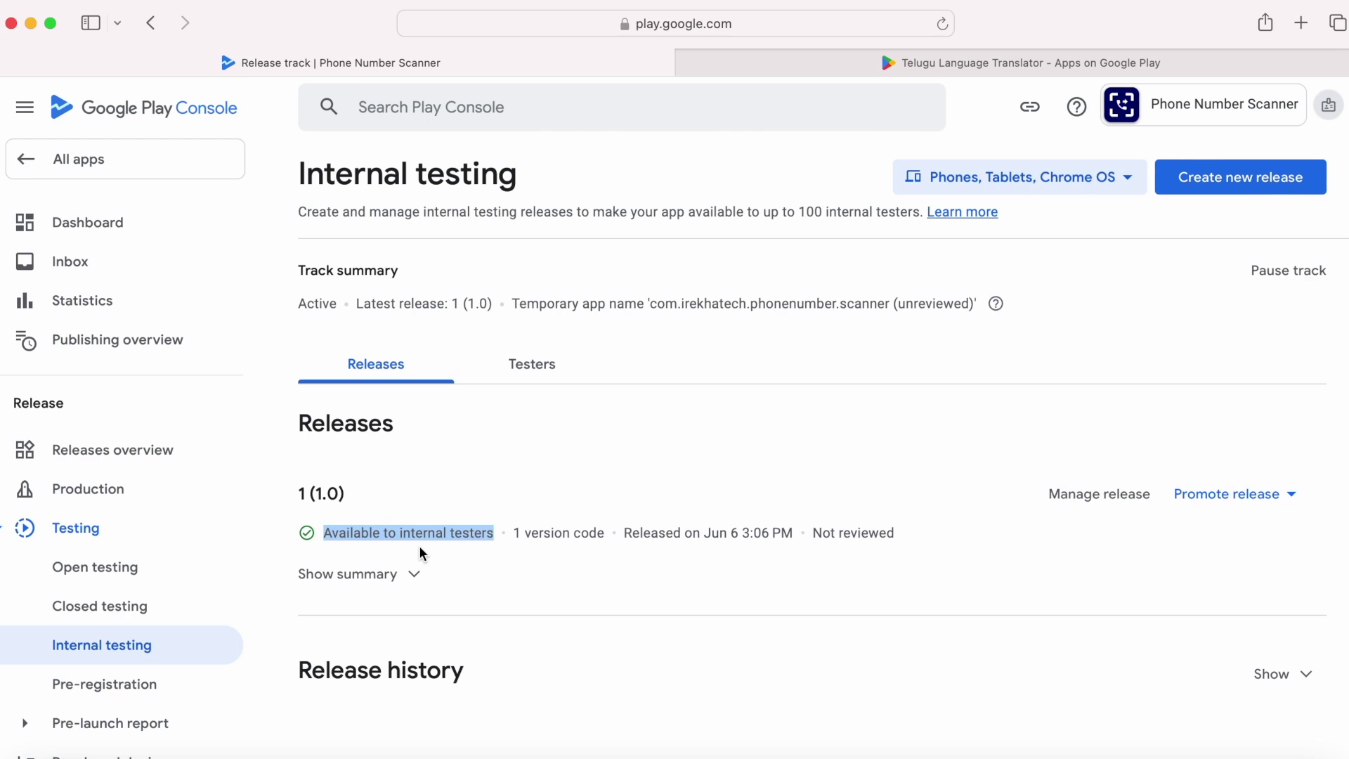
pyautogui.moveTo(899, 303); pyautogui.dragTo(960, 303)
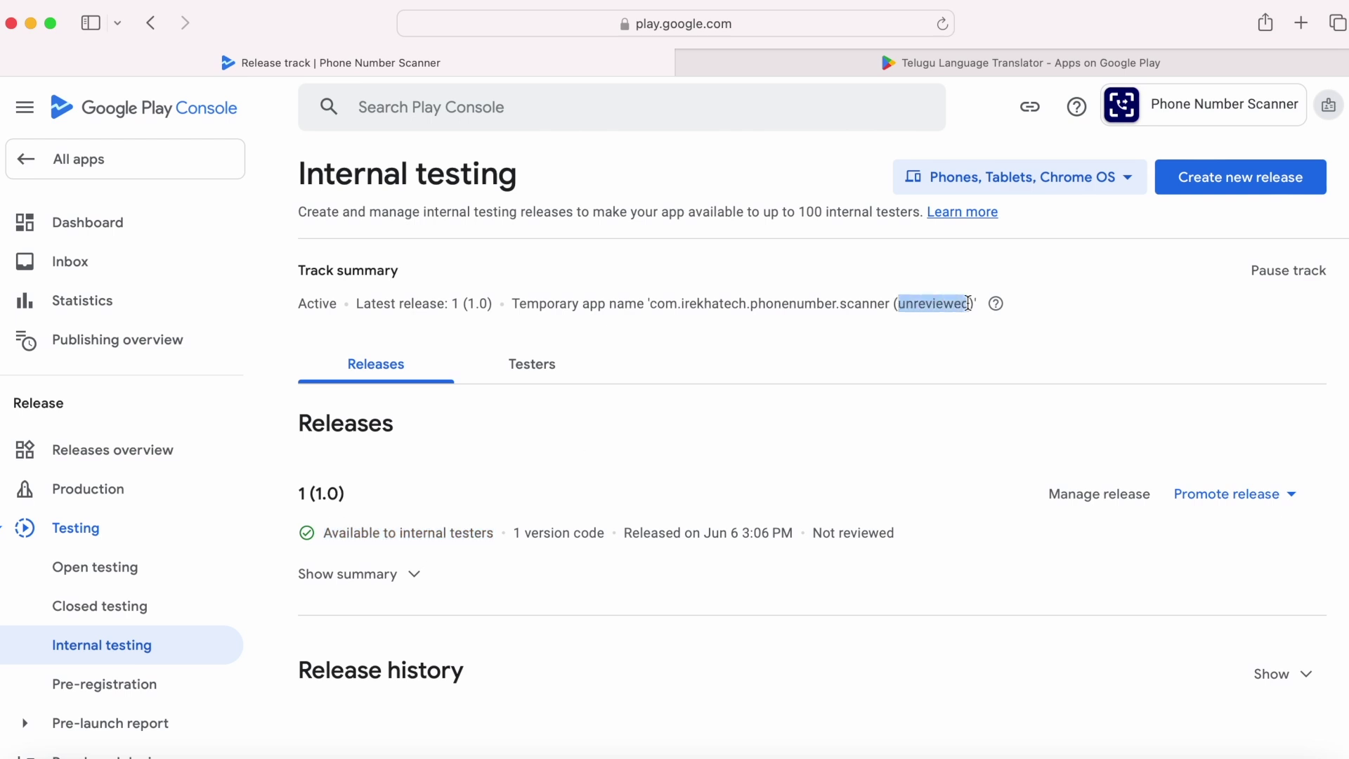
pyautogui.click(902, 357)
pyautogui.click(122, 159)
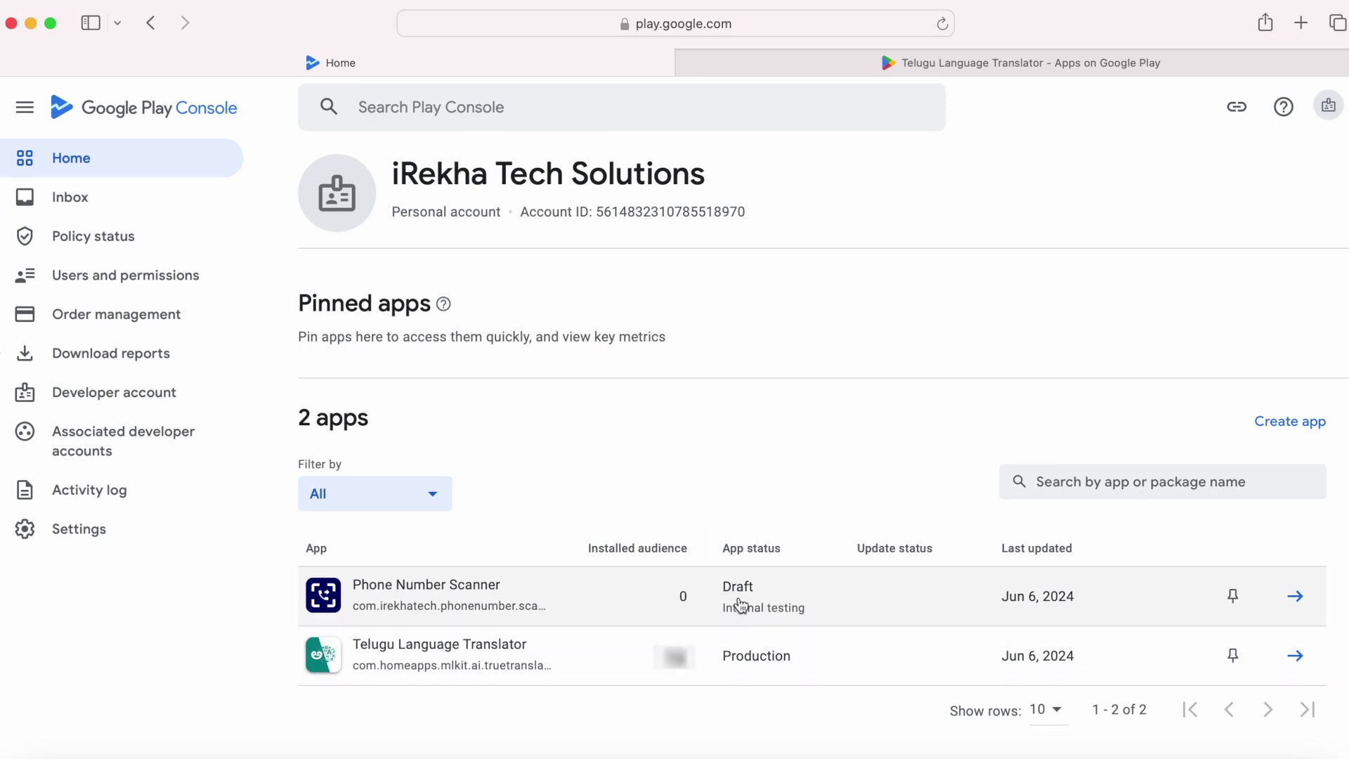
pyautogui.click(437, 594)
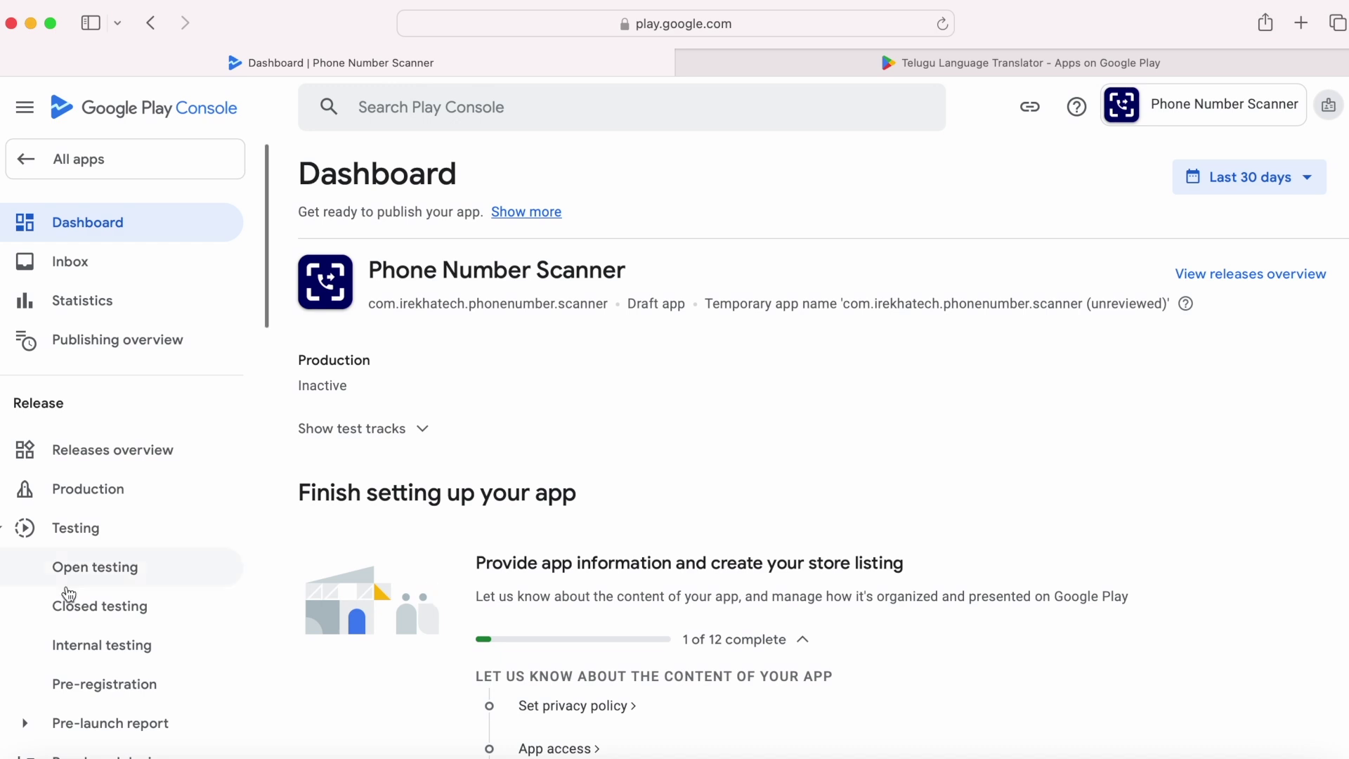
# Step: Try uploading Scanner-v1-release.aab to internal app sharing; it fails until the app is published
pyautogui.scroll(-10, 131, 618)
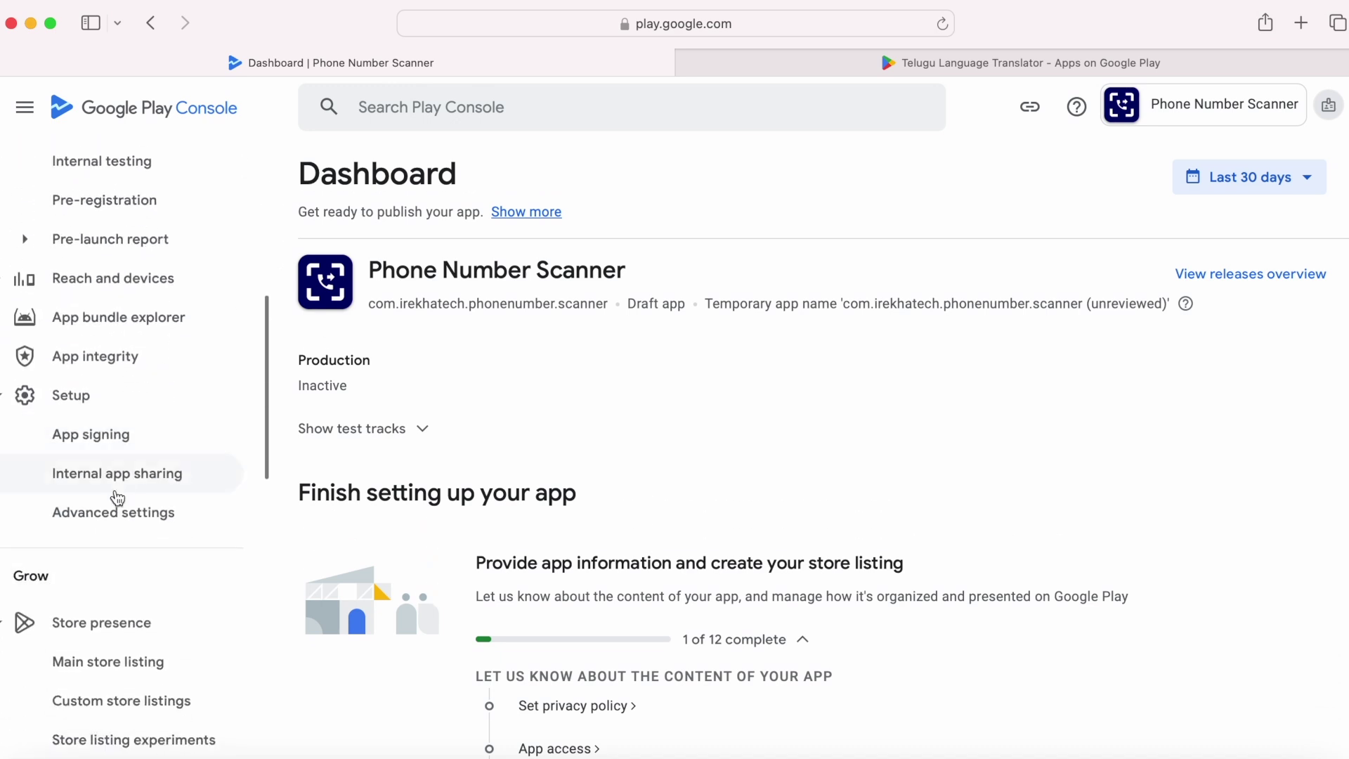
pyautogui.click(118, 481)
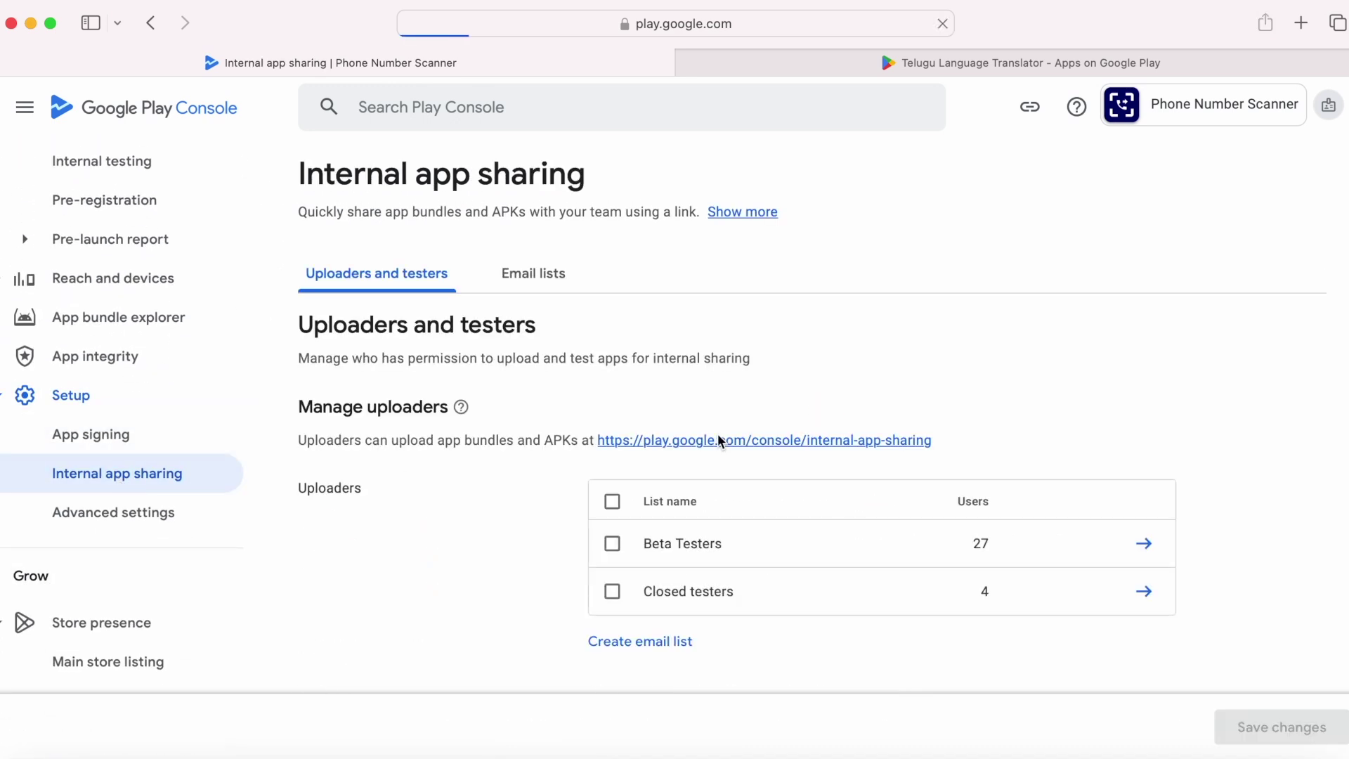
pyautogui.click(715, 439)
pyautogui.scroll(-2, 963, 491)
pyautogui.press('super+Tab')
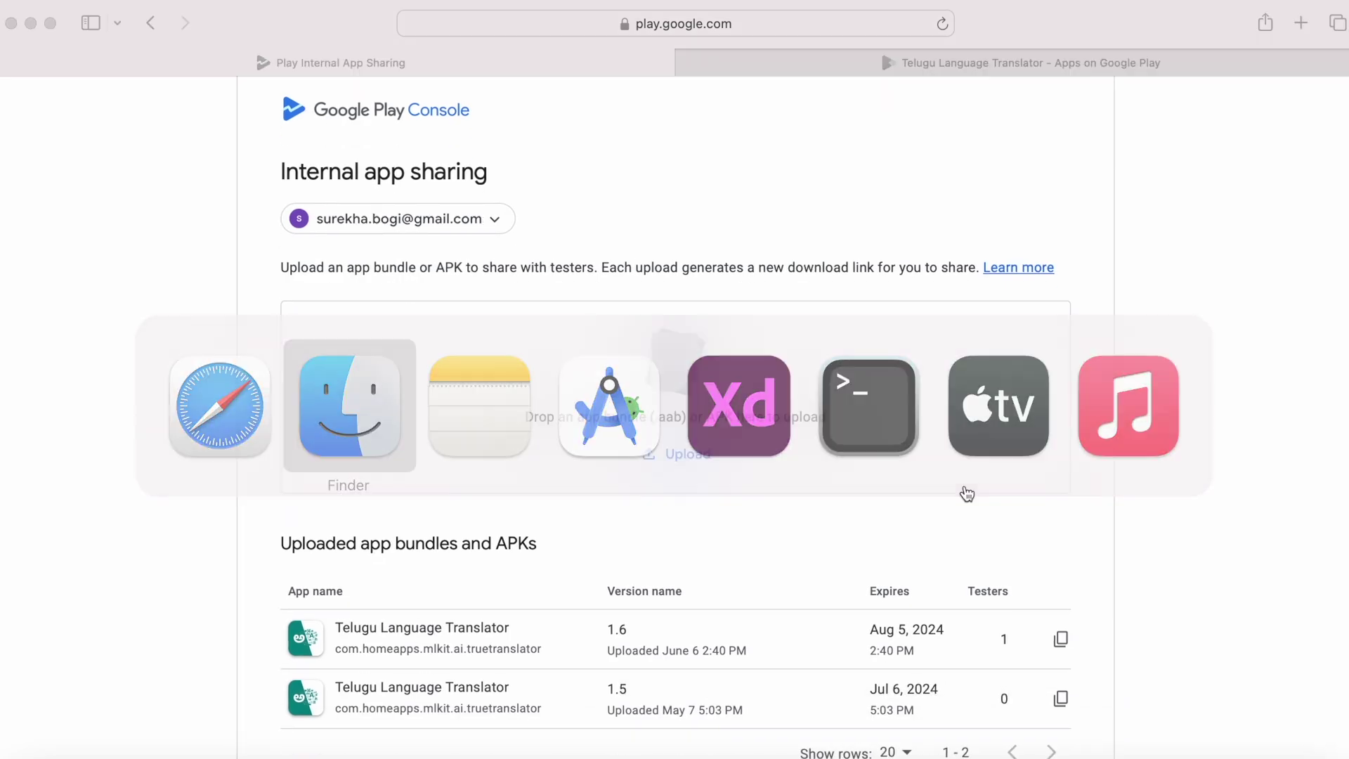
pyautogui.click(1251, 753)
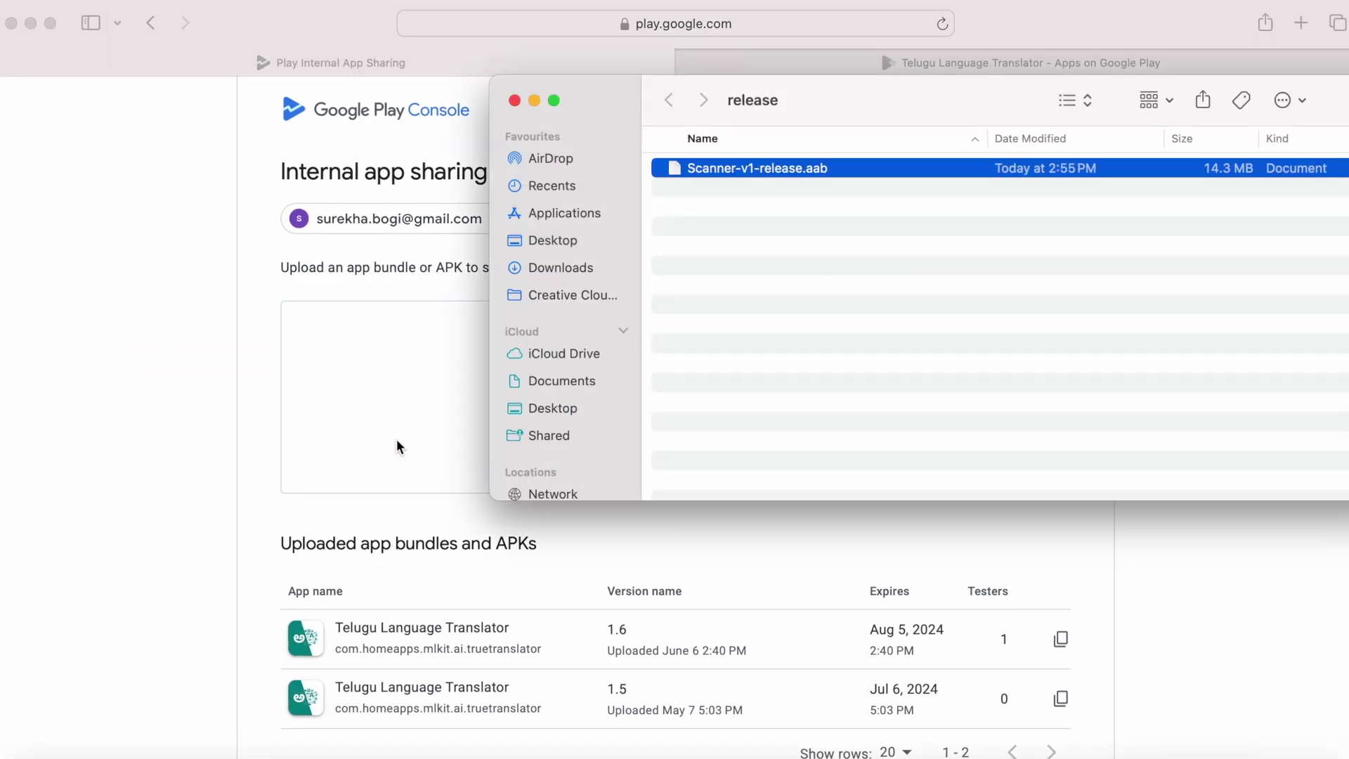
pyautogui.click(535, 100)
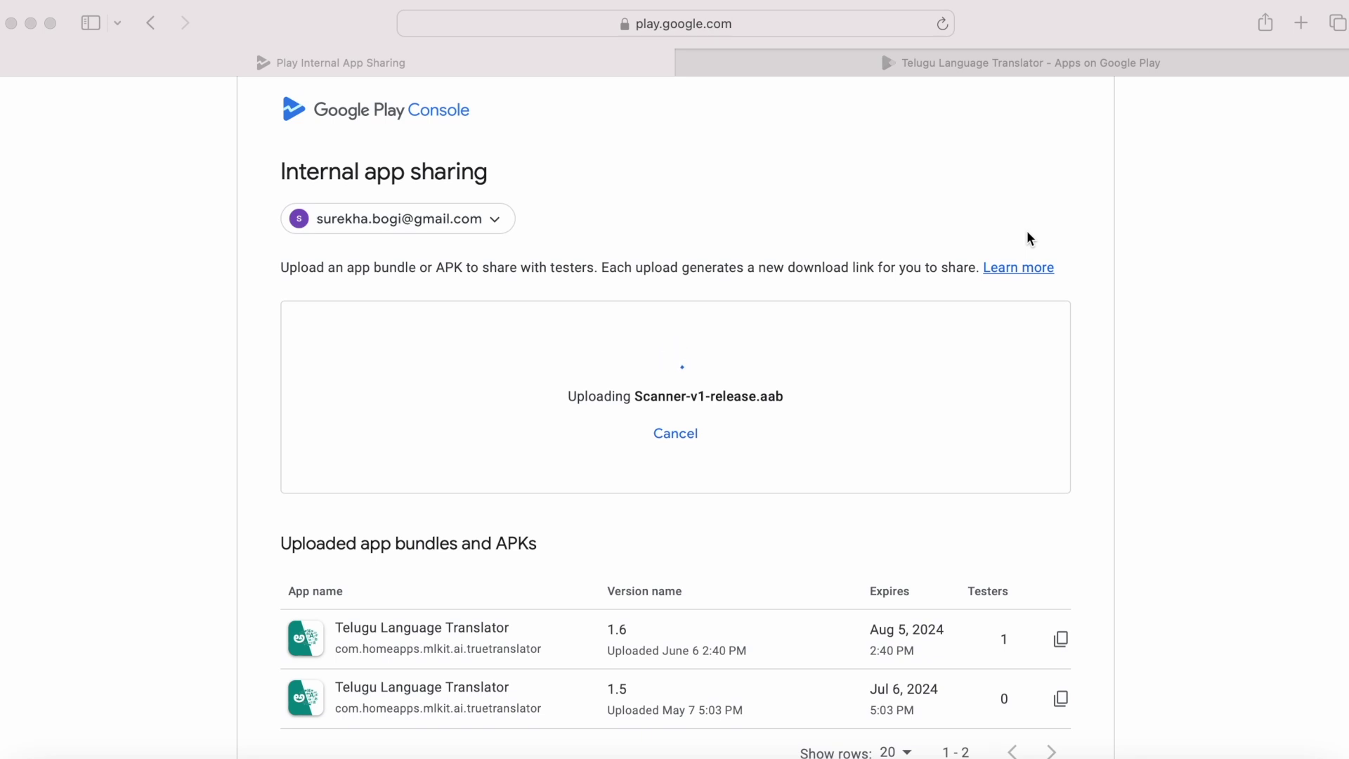
pyautogui.click(397, 501)
pyautogui.moveTo(283, 505); pyautogui.dragTo(904, 506)
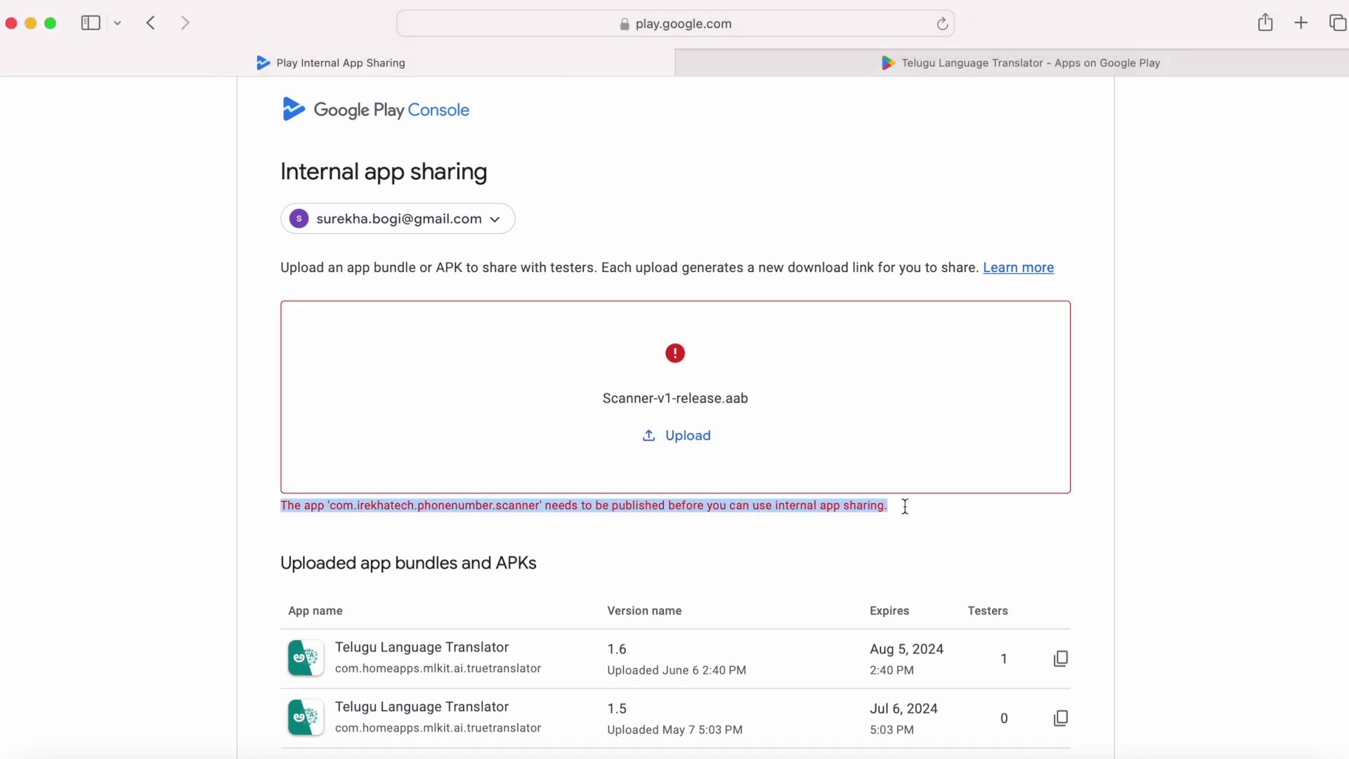
pyautogui.moveTo(544, 504); pyautogui.dragTo(750, 506)
pyautogui.click(649, 530)
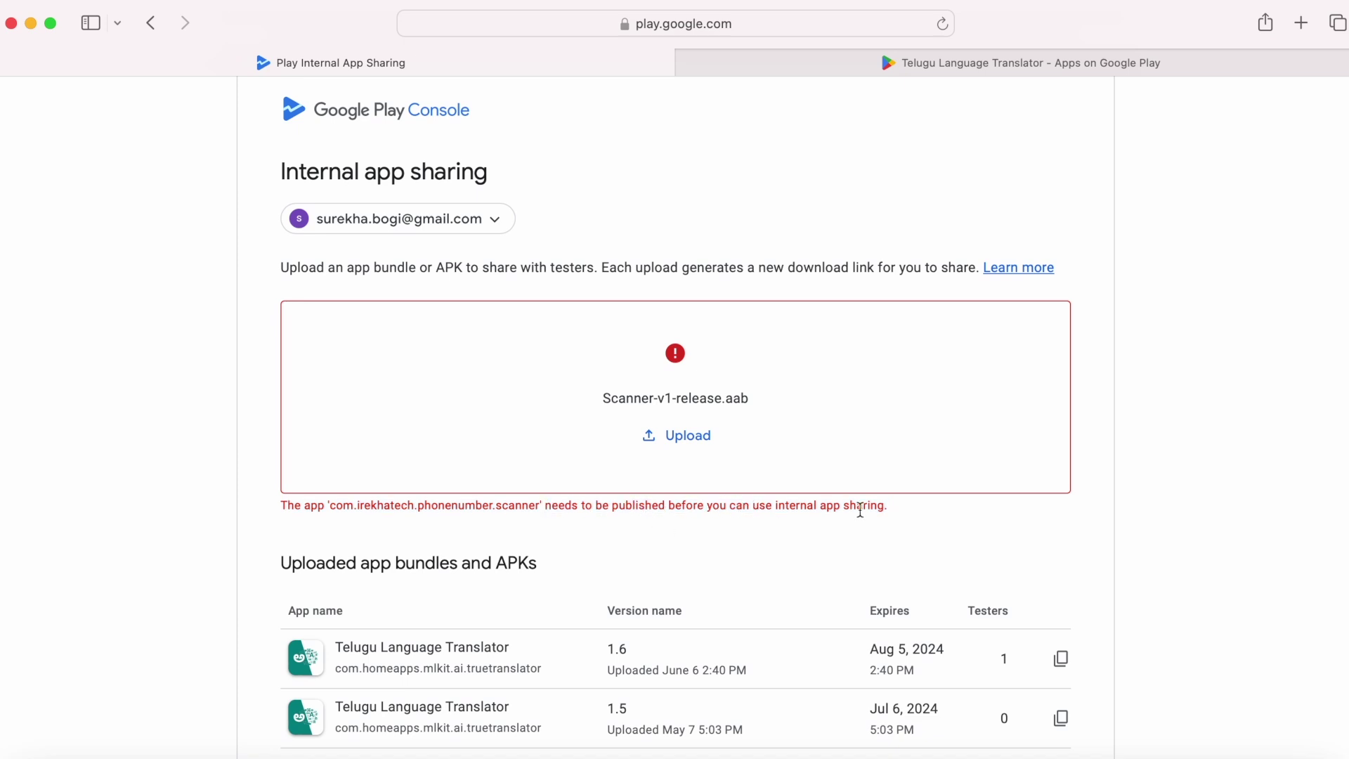
# Step: Go back to the internal app sharing settings and open the Publishing overview
pyautogui.scroll(2, 860, 508)
pyautogui.click(151, 32)
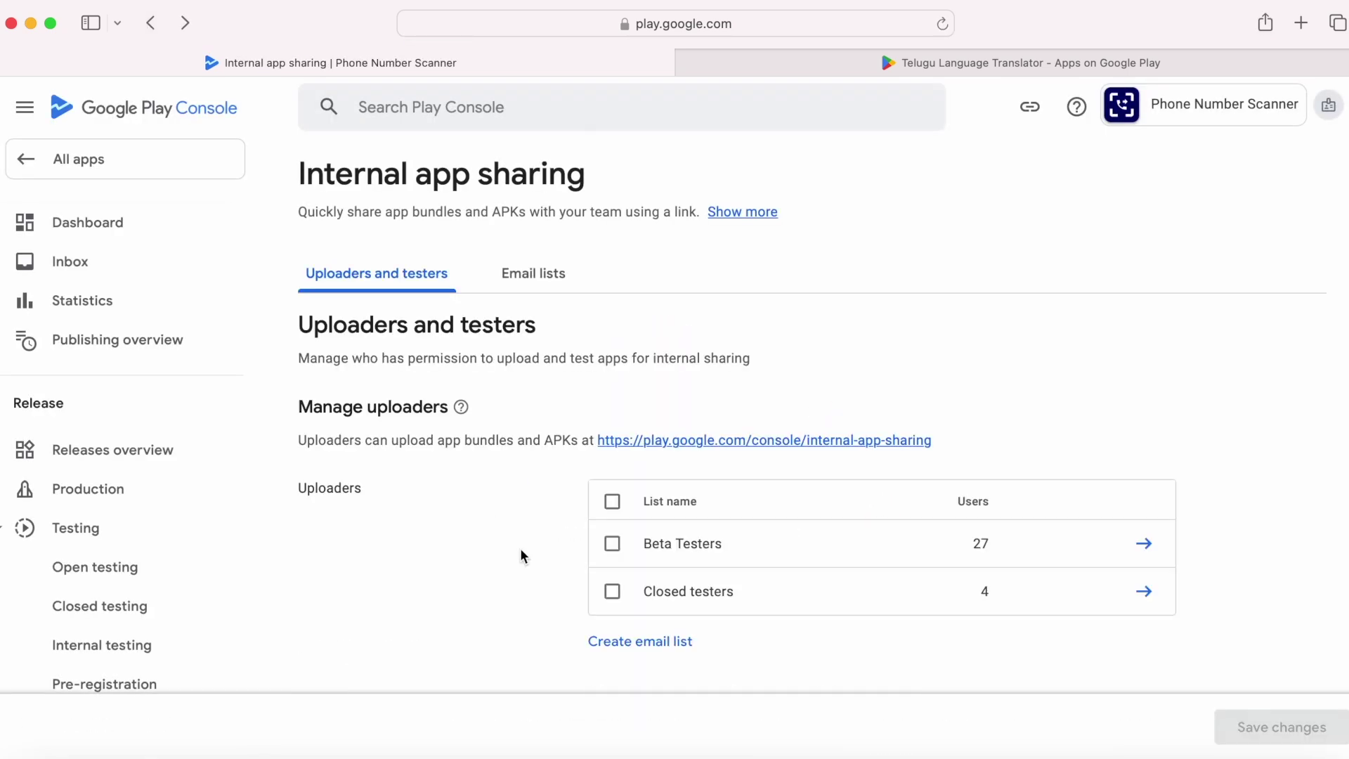
pyautogui.scroll(-5, 63, 652)
pyautogui.scroll(5, 67, 655)
pyautogui.click(99, 342)
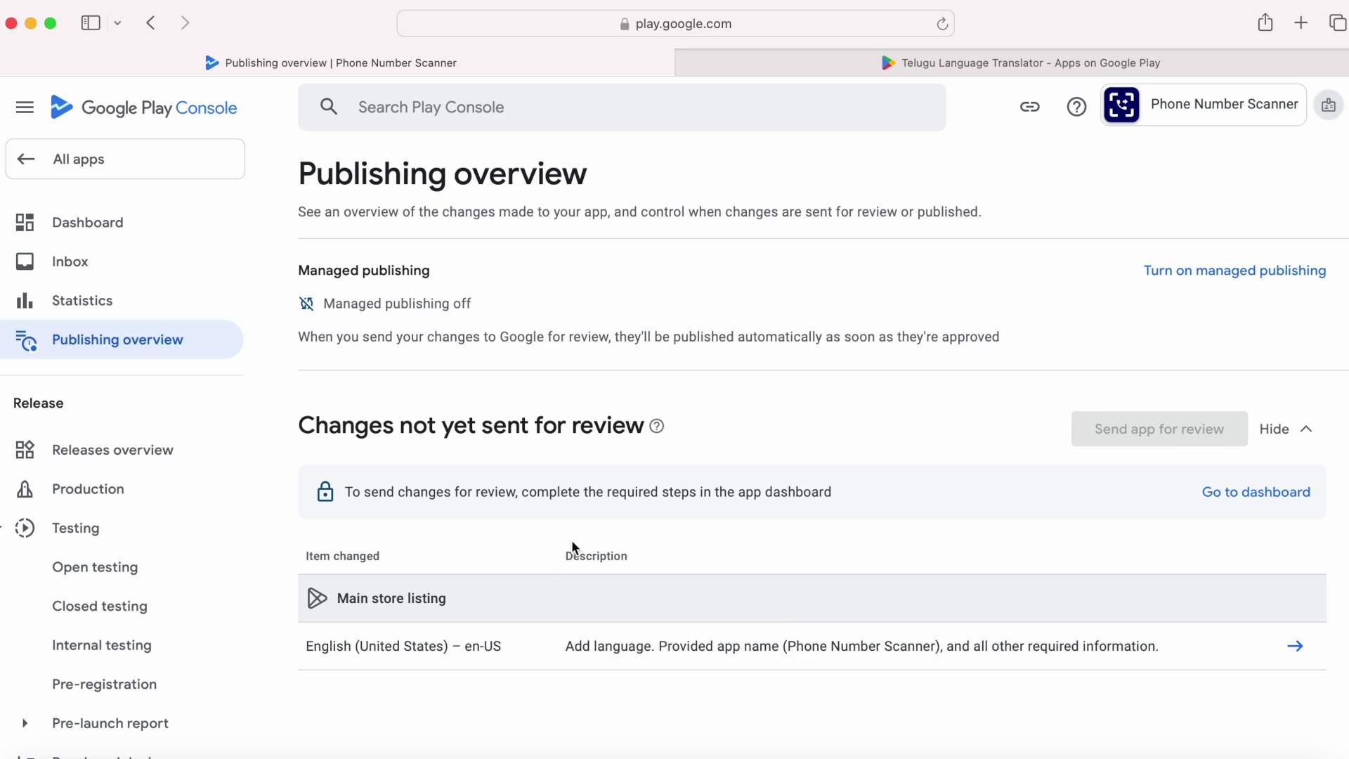
# Step: Note the required setup steps notice and return to the app dashboard
pyautogui.moveTo(346, 490); pyautogui.dragTo(820, 497)
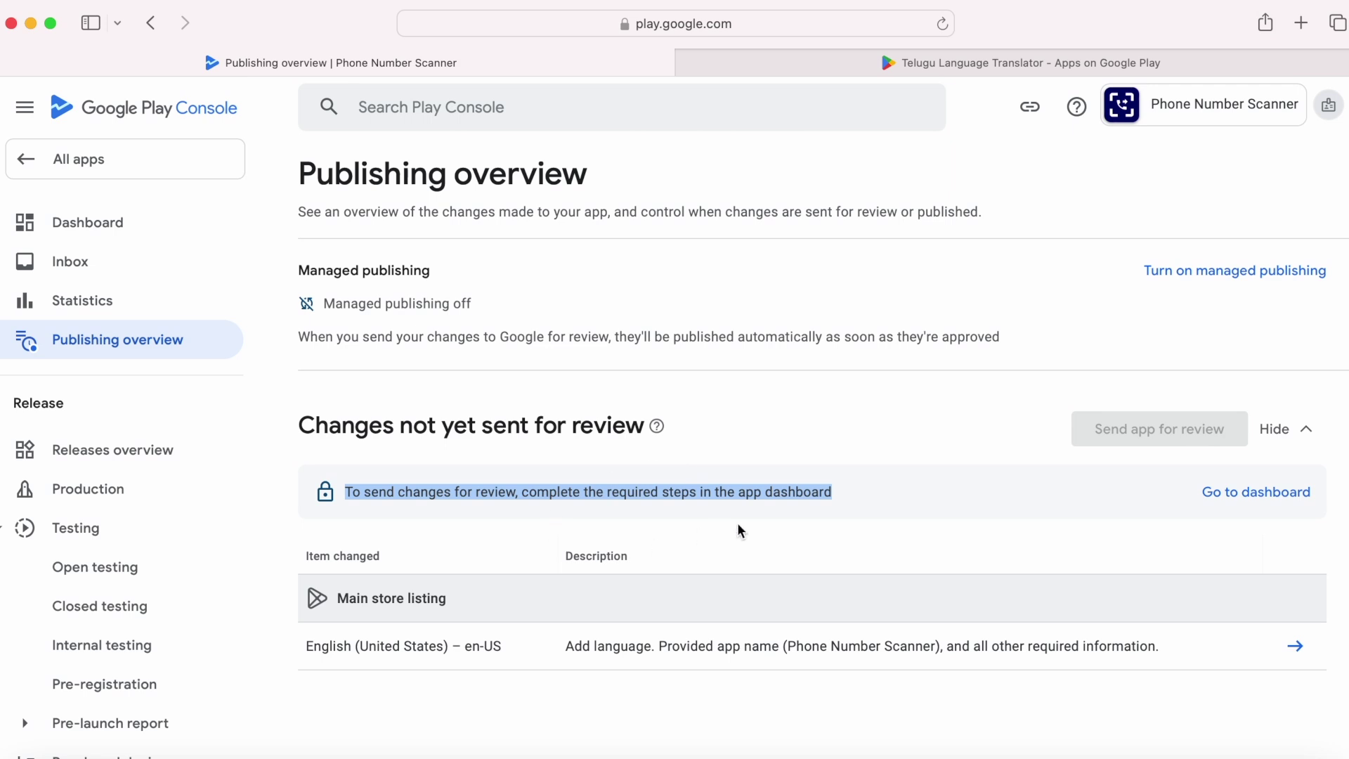
pyautogui.click(866, 491)
pyautogui.click(1256, 492)
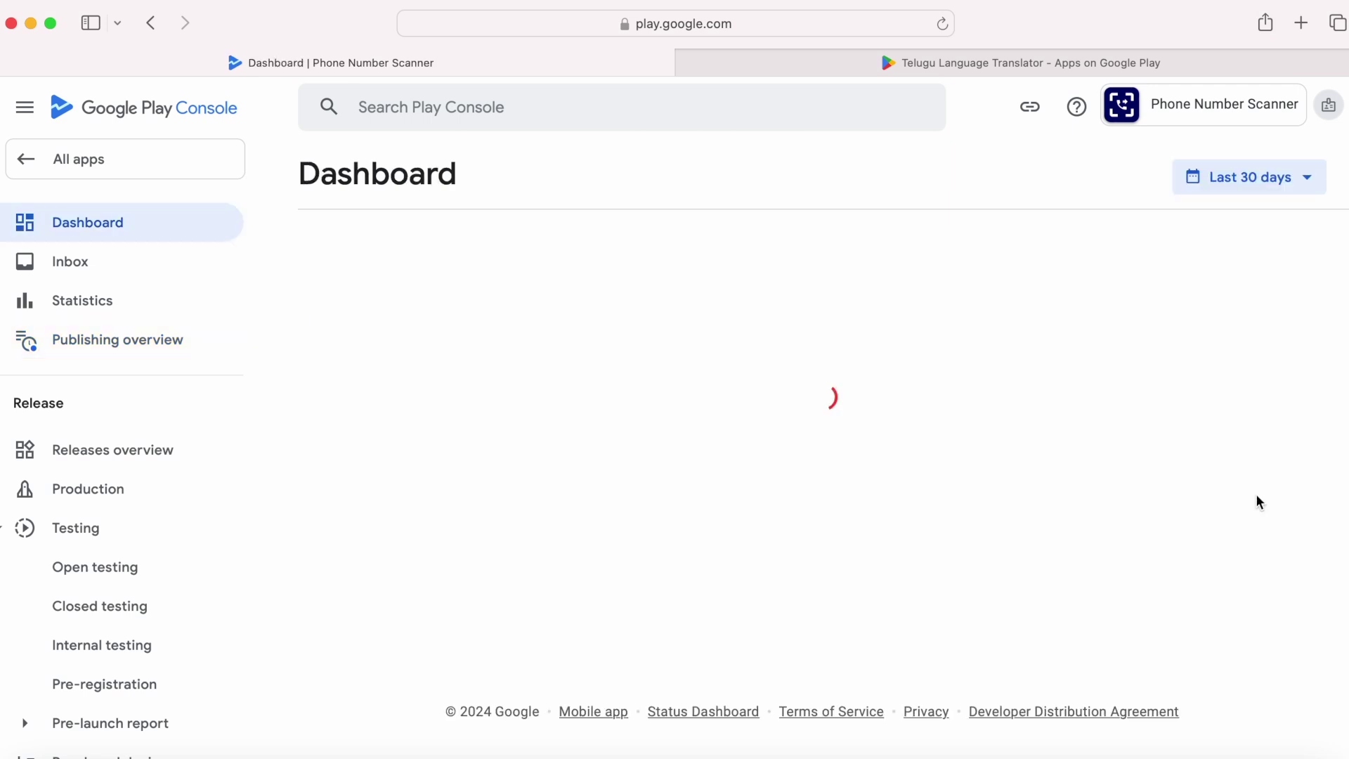
pyautogui.scroll(-5, 832, 438)
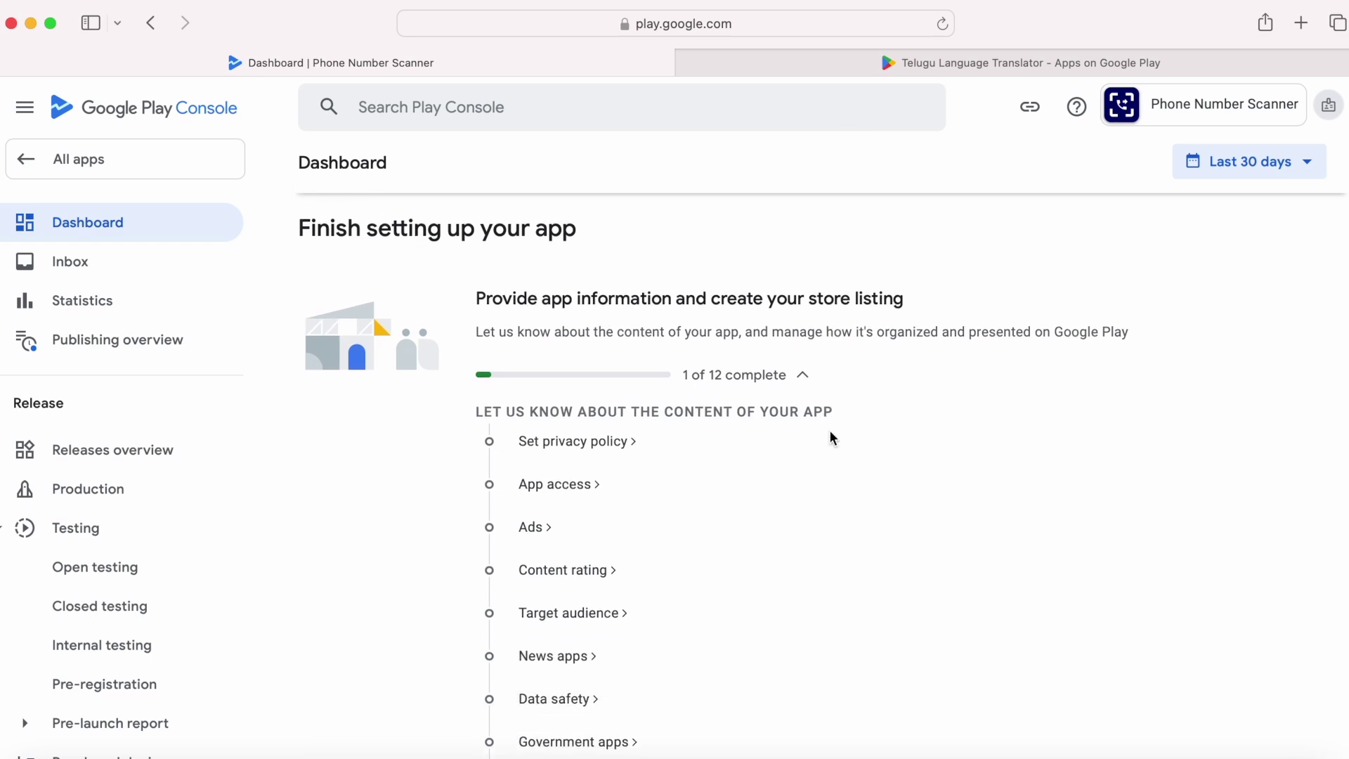
pyautogui.scroll(-7, 831, 439)
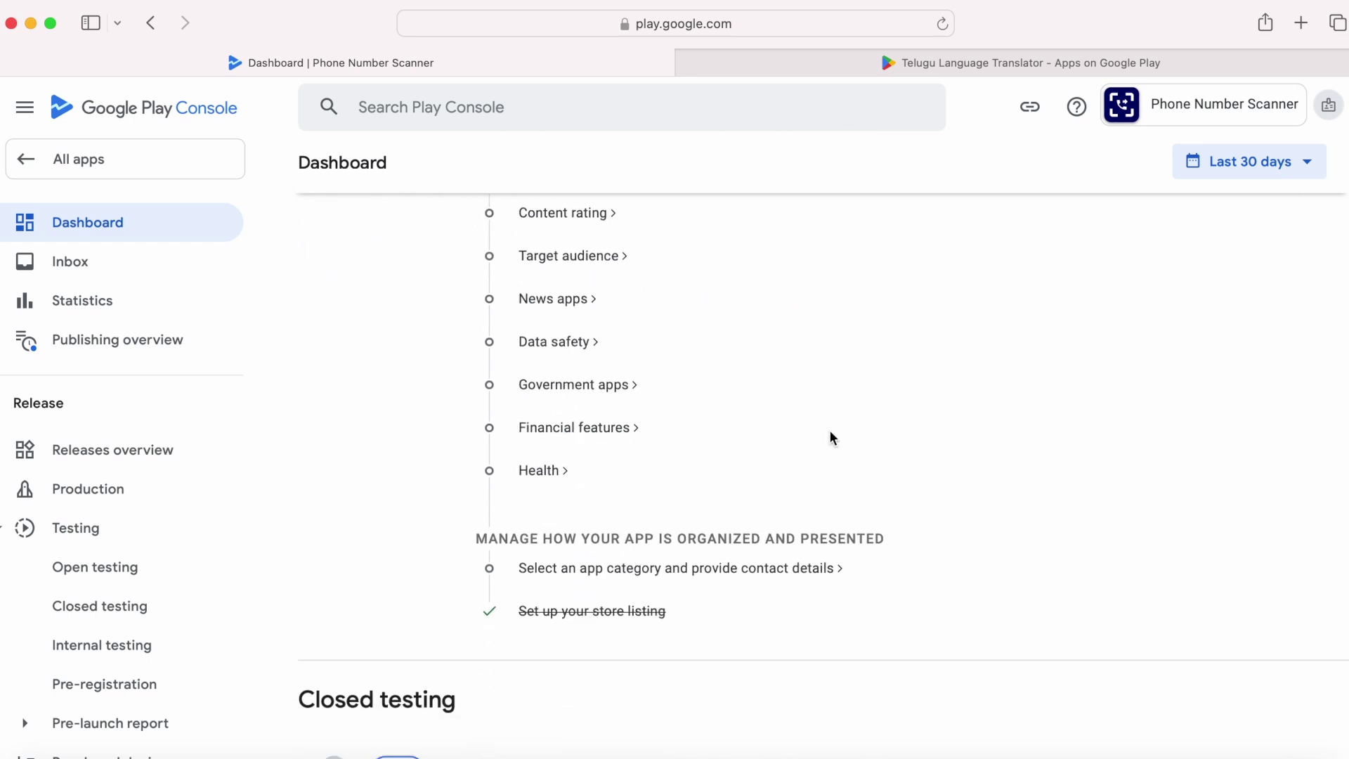
# Step: Choose Lifestyle as Phone Number Scanner's app category
pyautogui.click(671, 569)
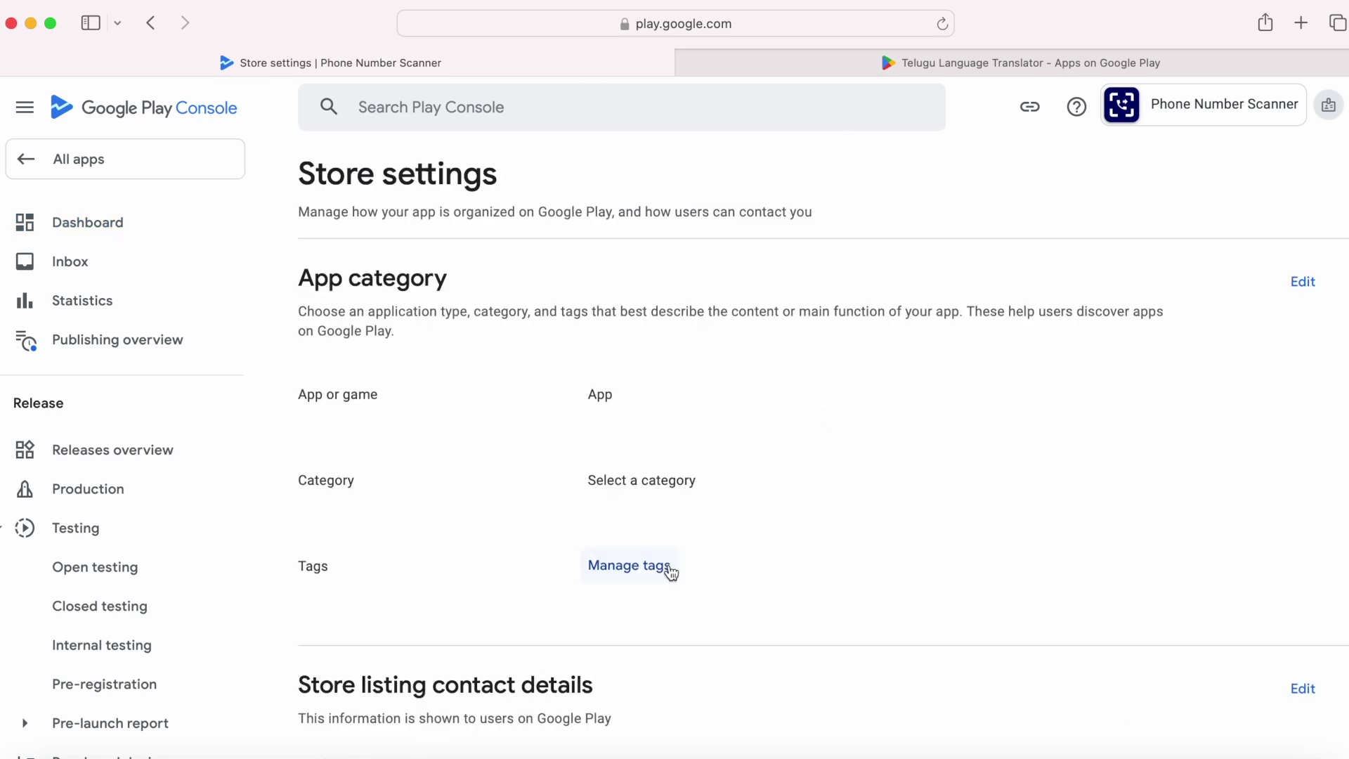
pyautogui.click(477, 481)
pyautogui.scroll(-3, 401, 231)
pyautogui.scroll(-6, 402, 232)
pyautogui.click(400, 231)
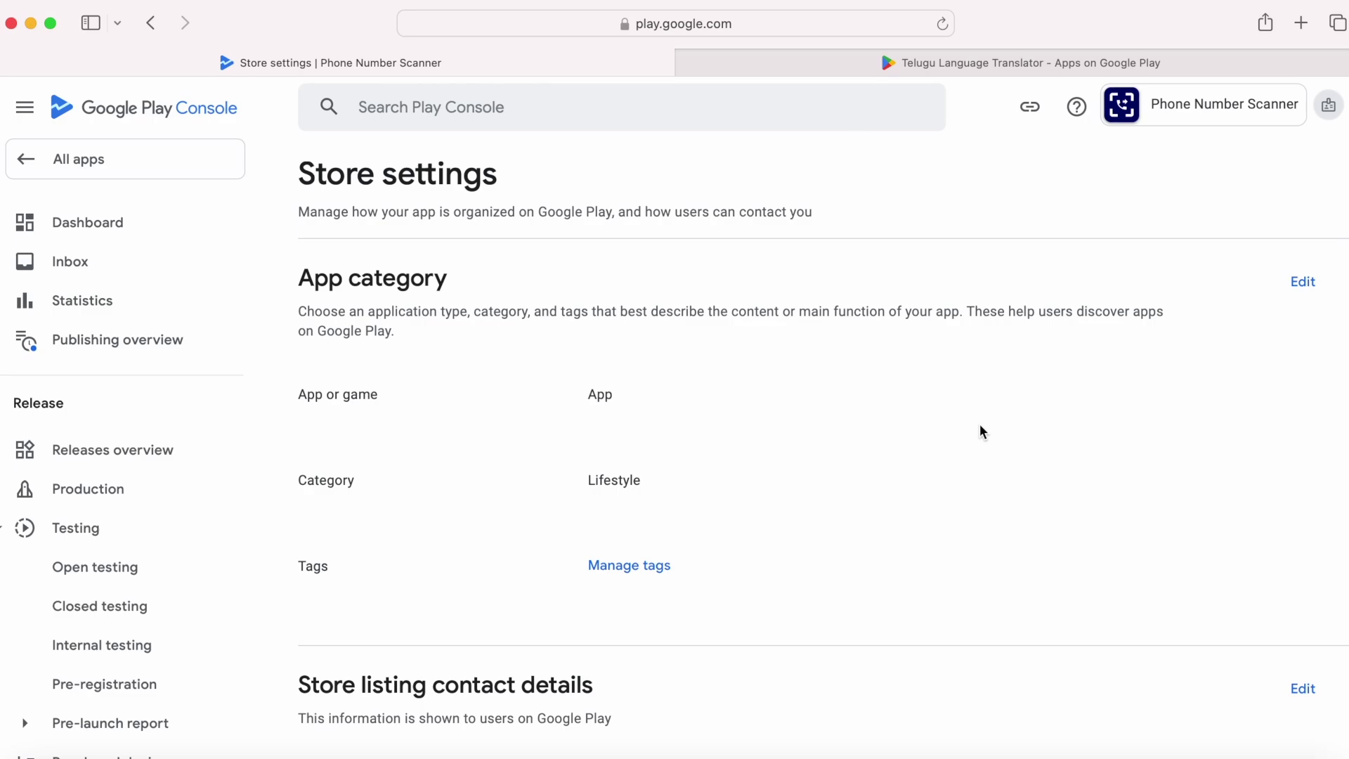
pyautogui.scroll(-5, 982, 432)
pyautogui.scroll(-3, 982, 432)
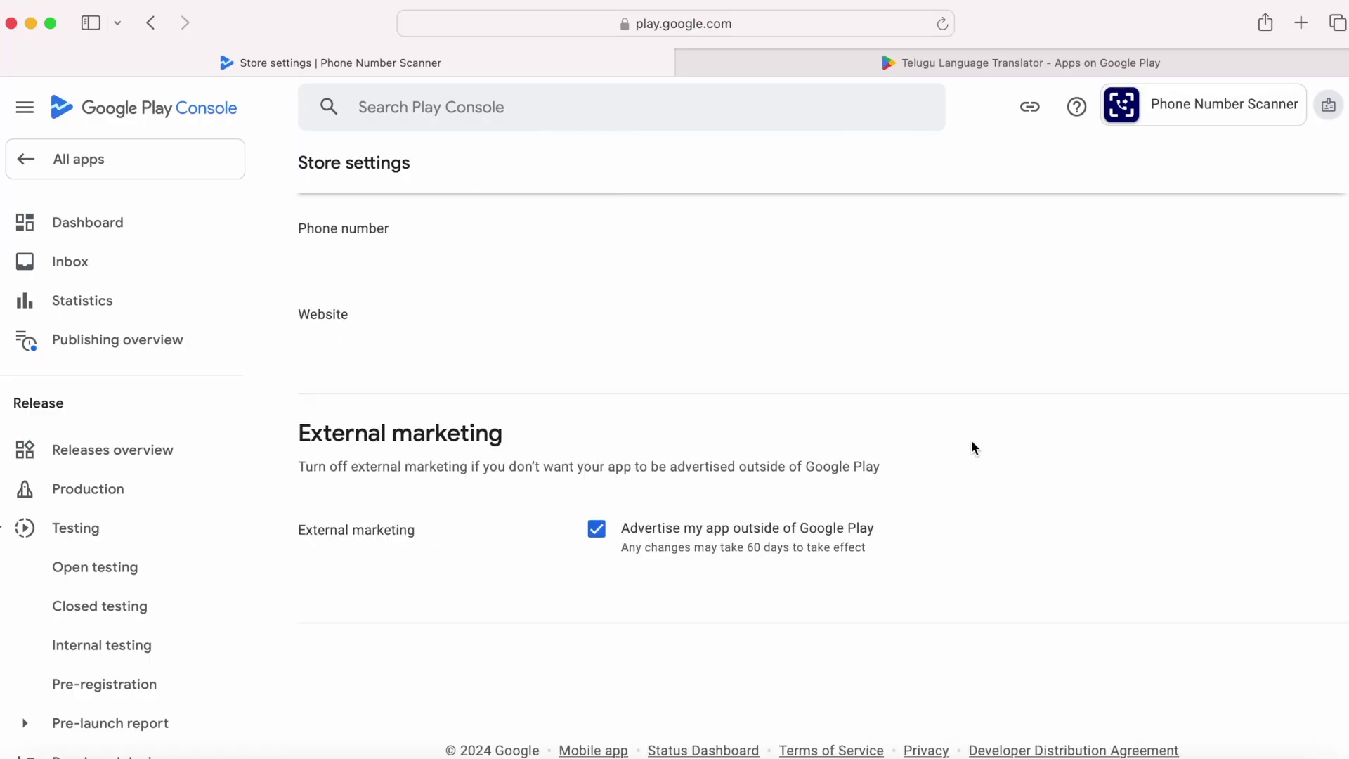
pyautogui.scroll(10, 971, 447)
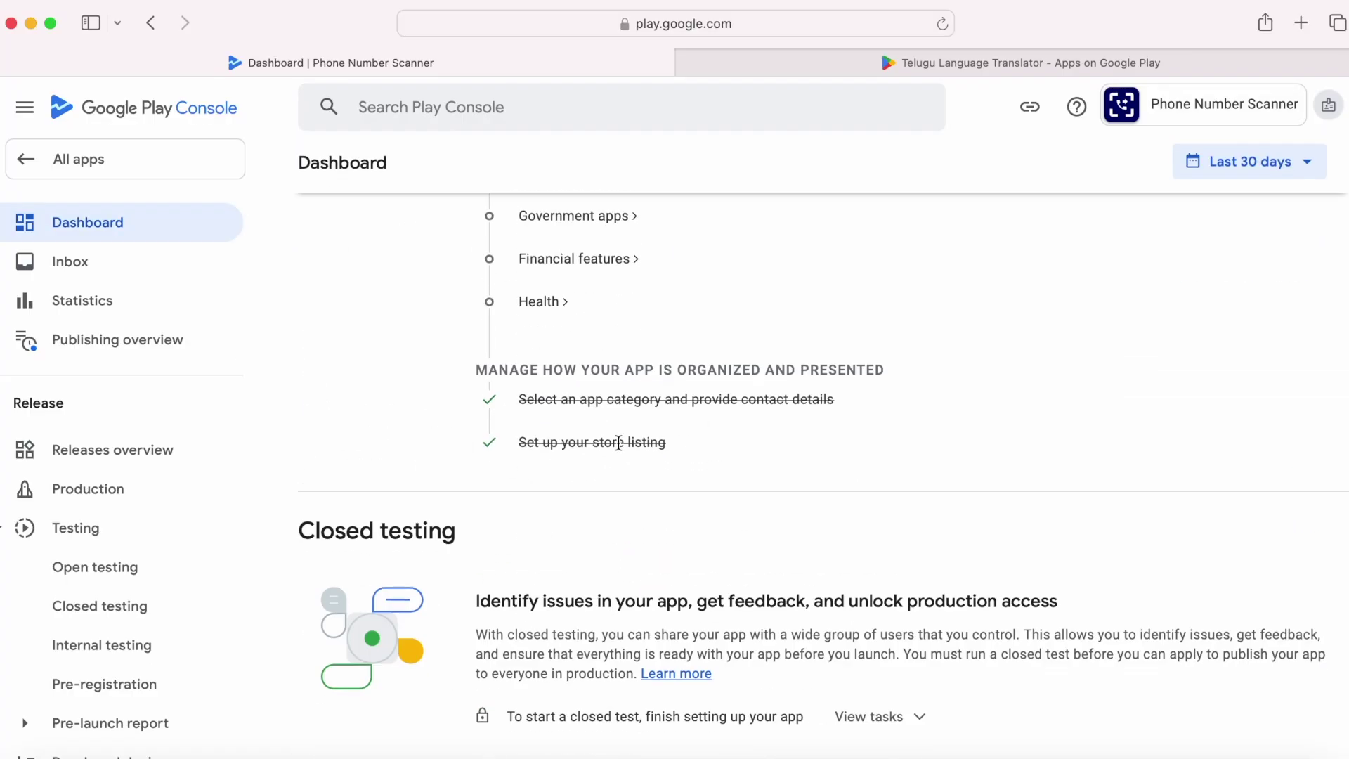
pyautogui.scroll(8, 634, 484)
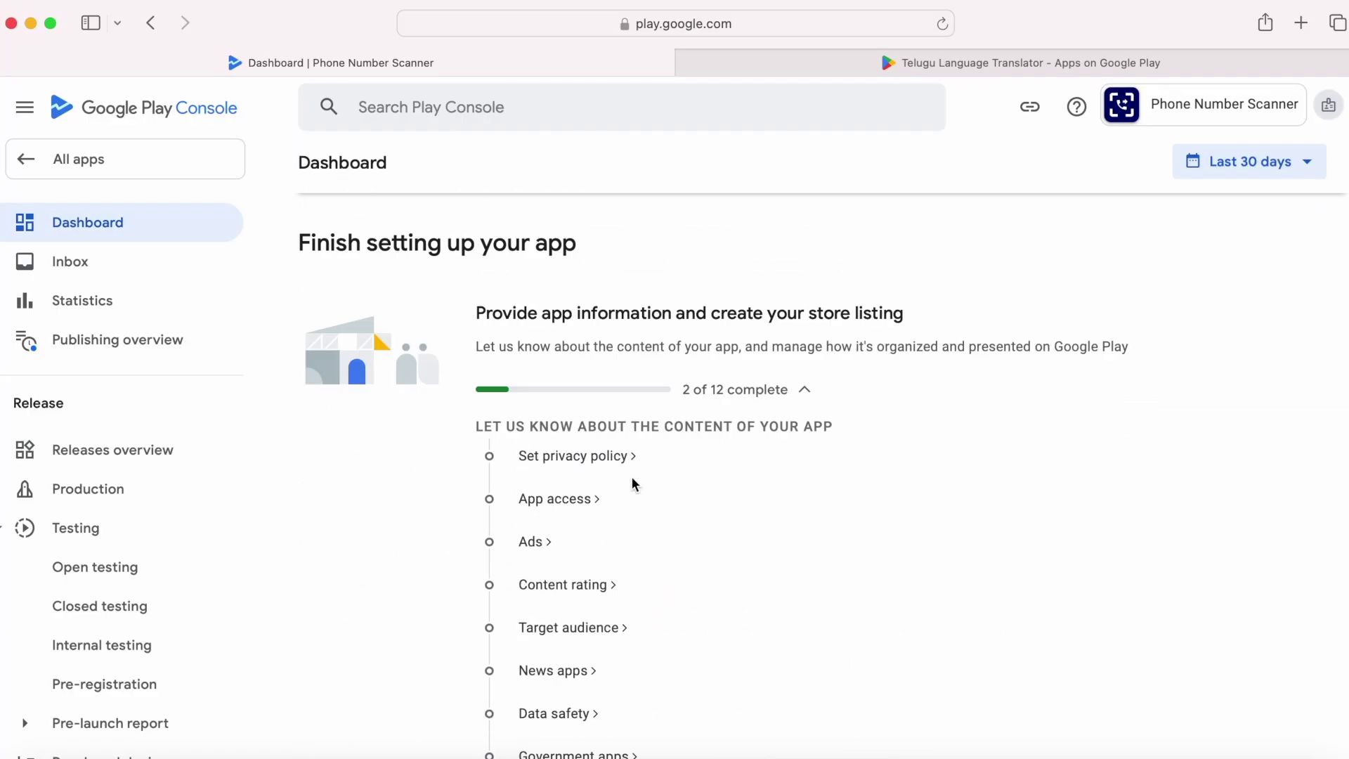
# Step: Open the privacy policy form and look up the policy link saved in notes
pyautogui.click(557, 500)
pyautogui.scroll(-4, 555, 507)
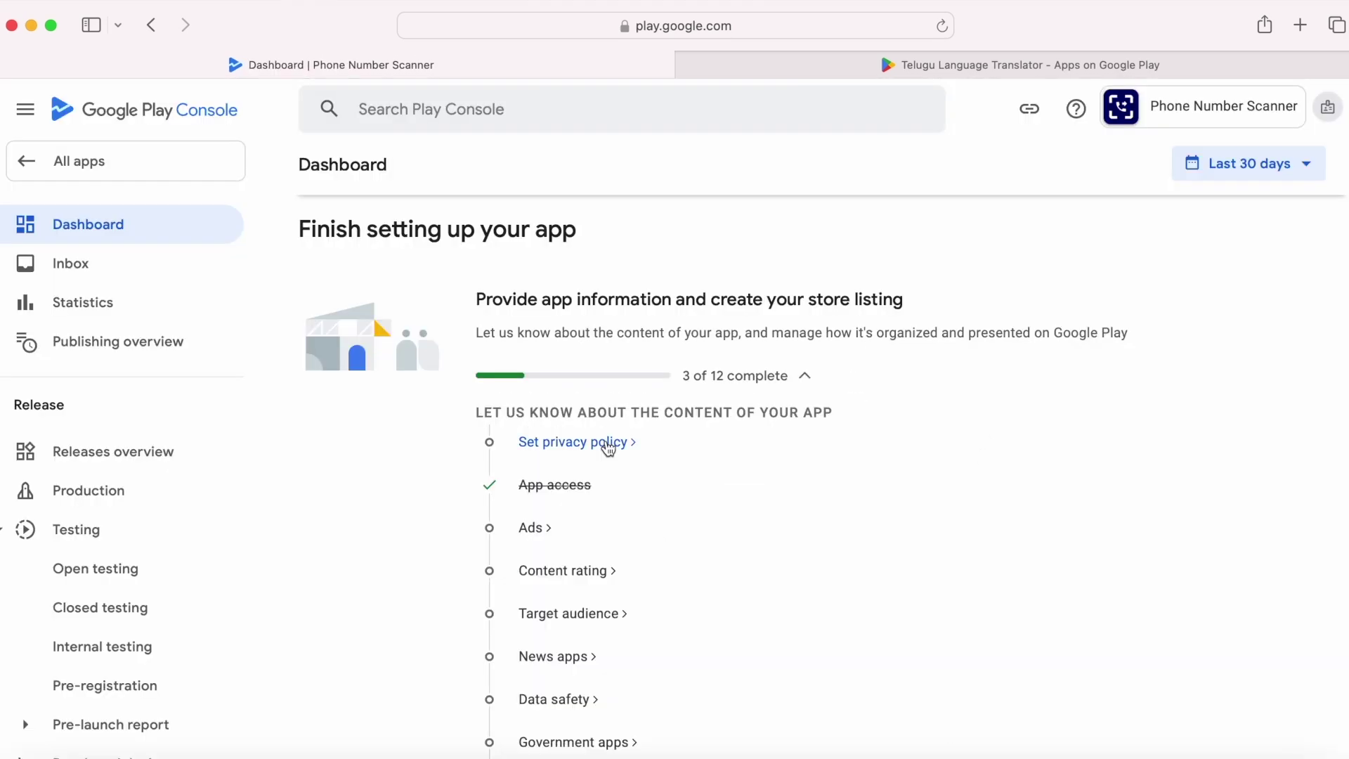
pyautogui.click(611, 443)
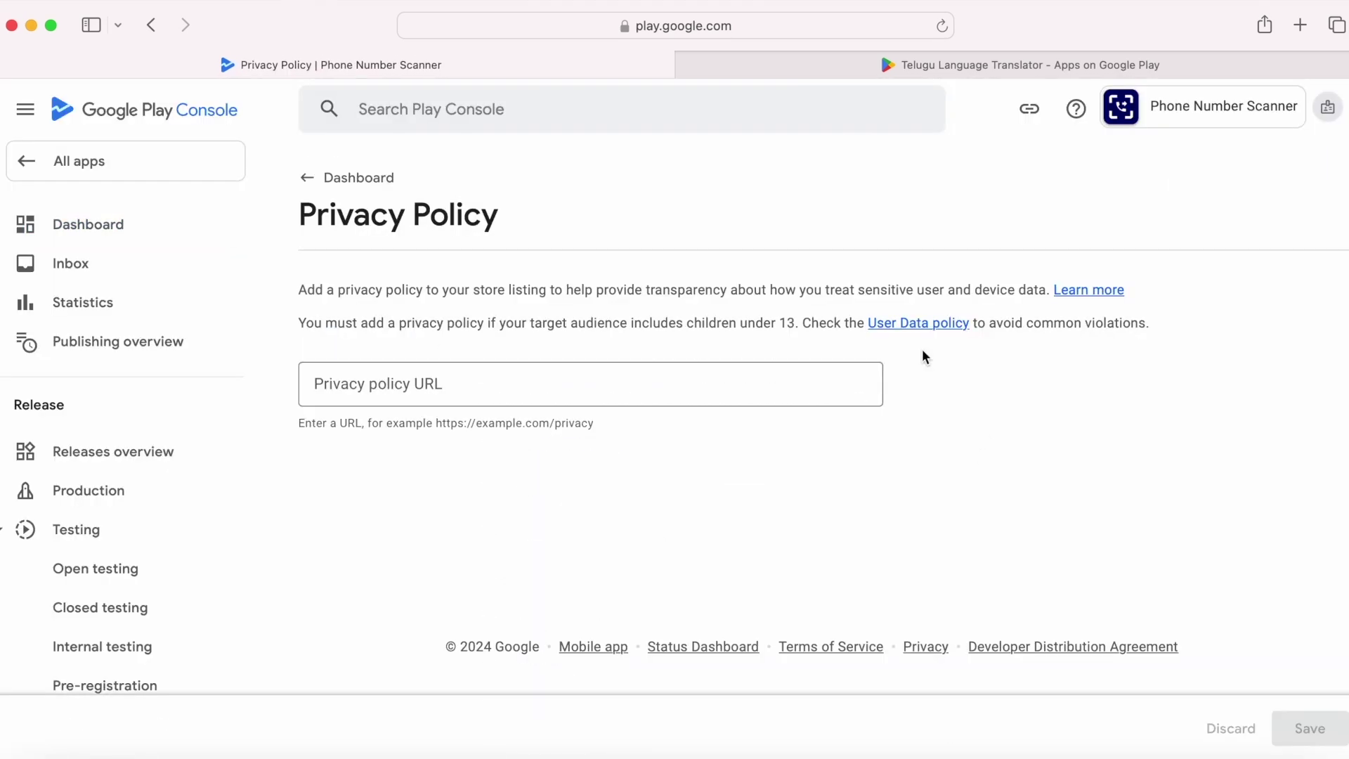
pyautogui.press('super+Tab')
pyautogui.click(618, 530)
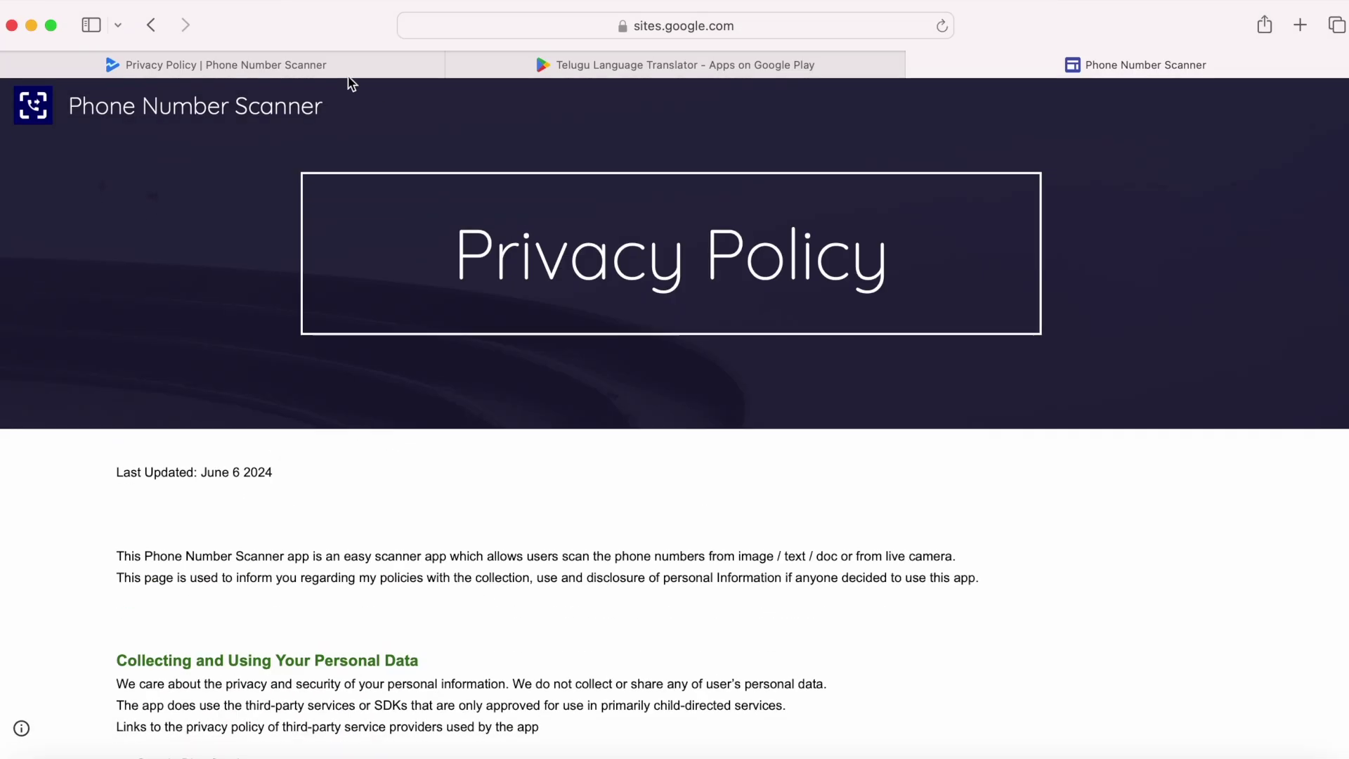
pyautogui.click(349, 70)
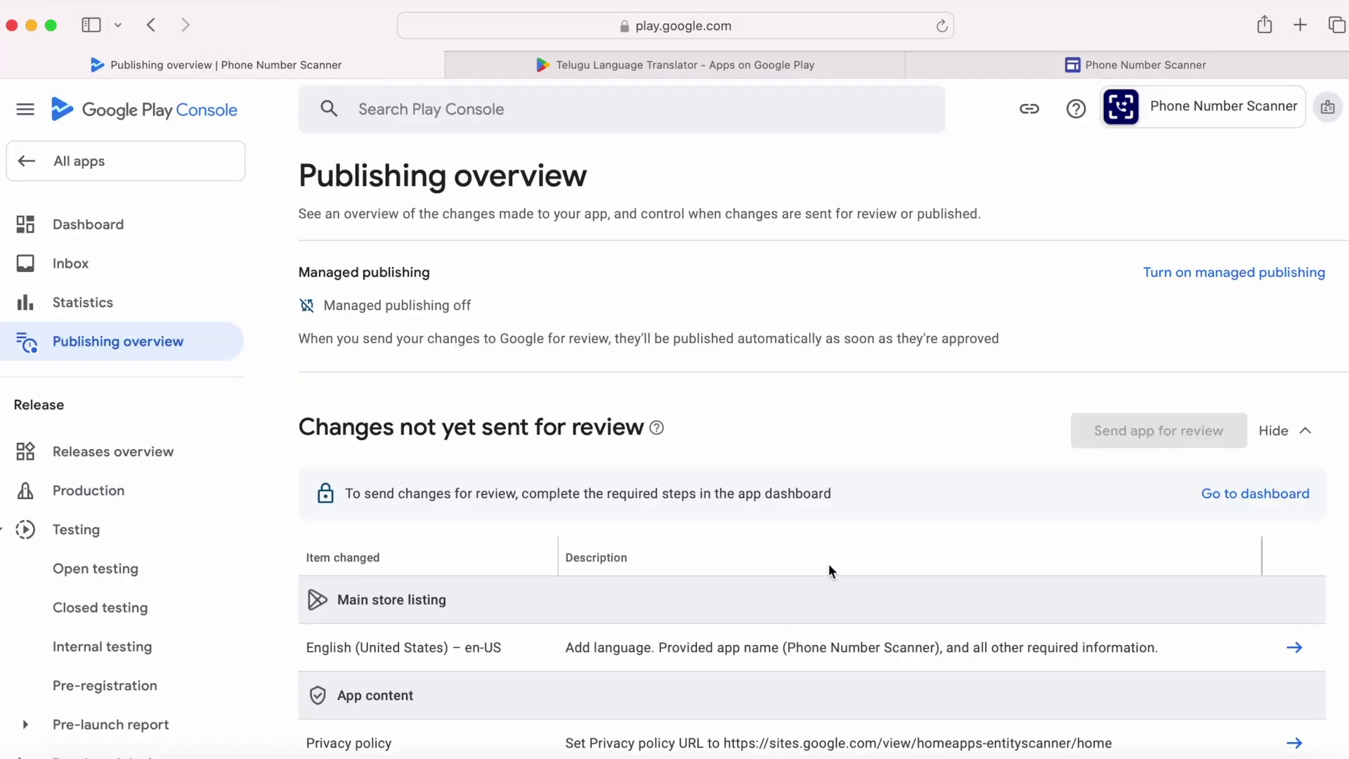
pyautogui.click(115, 230)
pyautogui.scroll(-5, 545, 331)
# Step: Declare that the app contains no ads and save
pyautogui.click(531, 433)
pyautogui.click(720, 463)
pyautogui.click(1310, 728)
pyautogui.click(668, 463)
# Step: Start the content rating with the contact e-mail and the All Other App Types category
pyautogui.click(611, 355)
pyautogui.click(626, 394)
pyautogui.scroll(-2, 716, 499)
pyautogui.click(597, 515)
pyautogui.click(1310, 728)
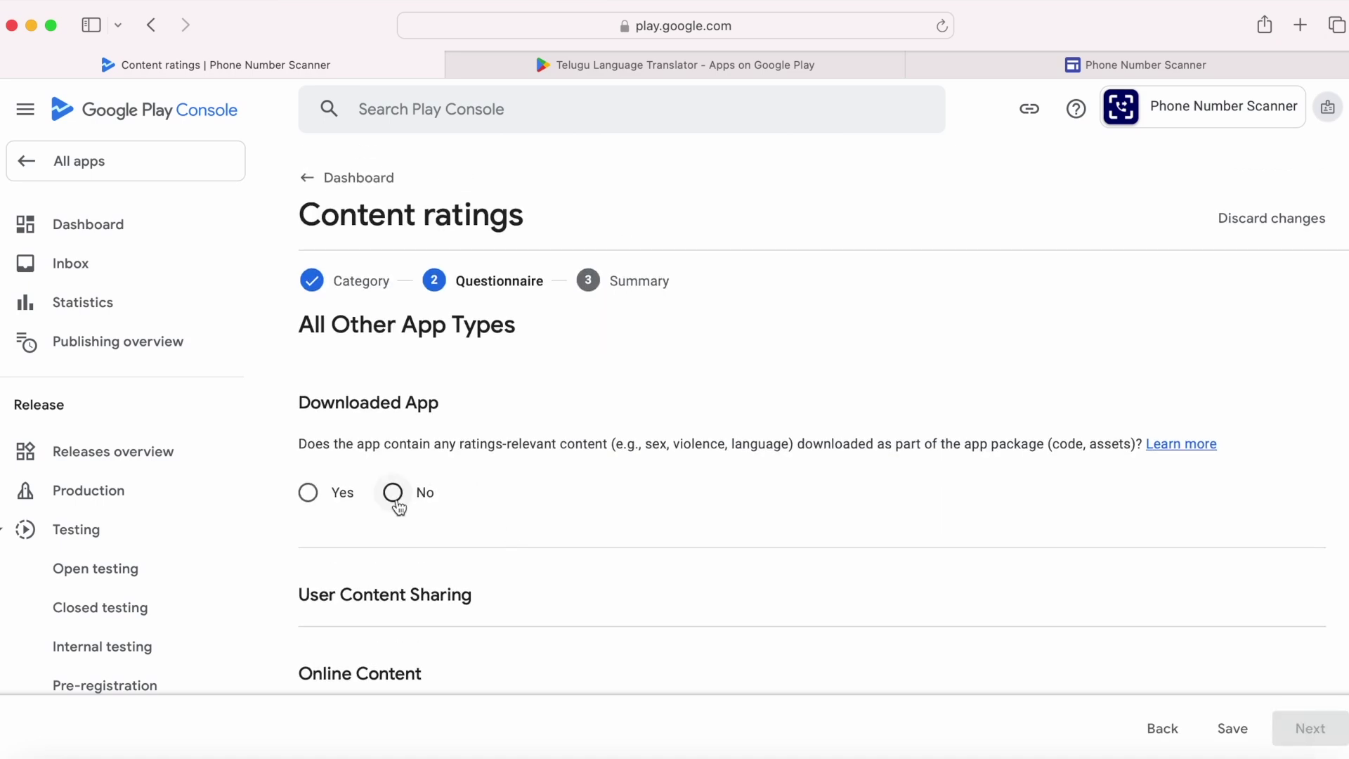
# Step: Answer No to every content rating question and save the answers
pyautogui.click(392, 492)
pyautogui.click(392, 350)
pyautogui.click(392, 435)
pyautogui.click(391, 454)
pyautogui.click(400, 404)
pyautogui.click(392, 518)
pyautogui.click(392, 387)
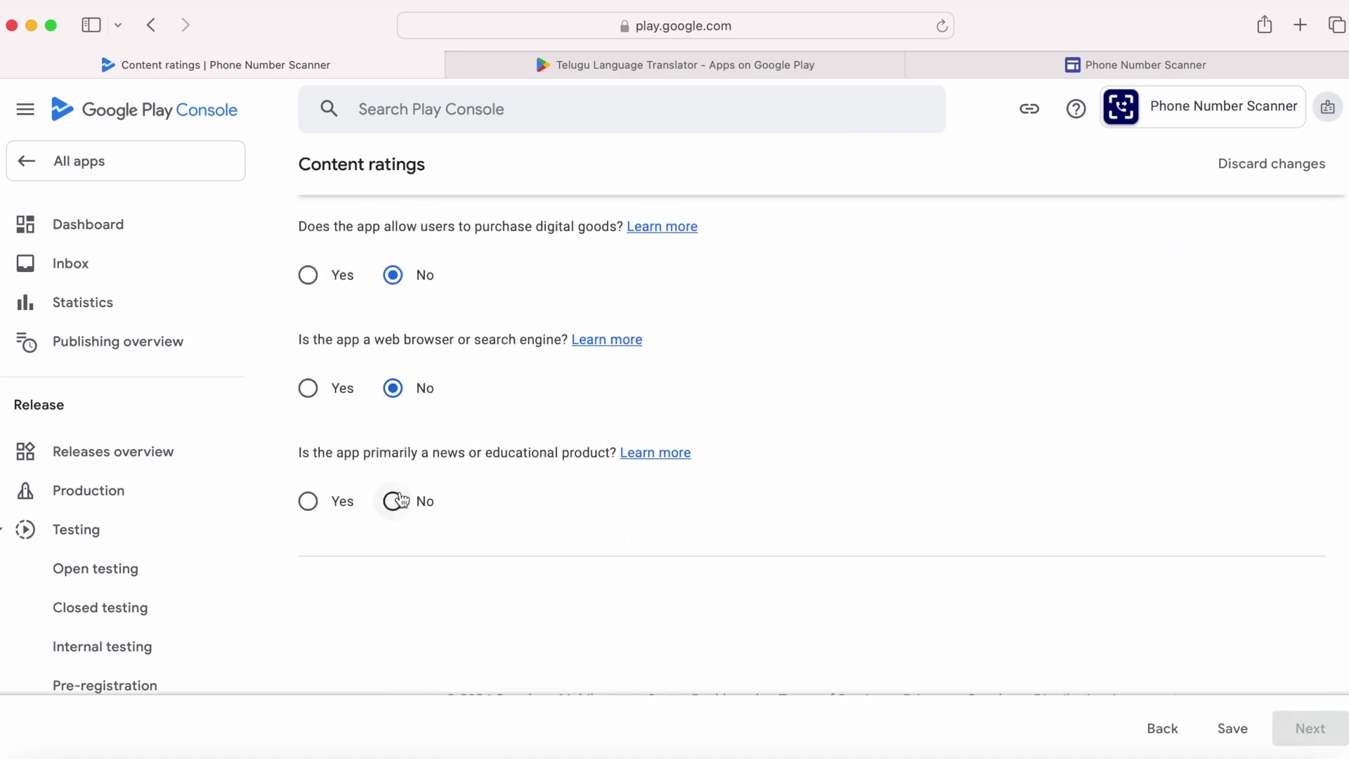
pyautogui.click(1253, 736)
# Step: Save the content rating from the summary and return to the dashboard
pyautogui.click(1309, 728)
pyautogui.scroll(-10, 798, 445)
pyautogui.click(1310, 728)
pyautogui.click(672, 463)
pyautogui.click(307, 179)
# Step: Set target audience to 18 and over, not appealing to children, and save
pyautogui.click(604, 424)
pyautogui.scroll(-3, 830, 553)
pyautogui.click(596, 569)
pyautogui.click(1311, 728)
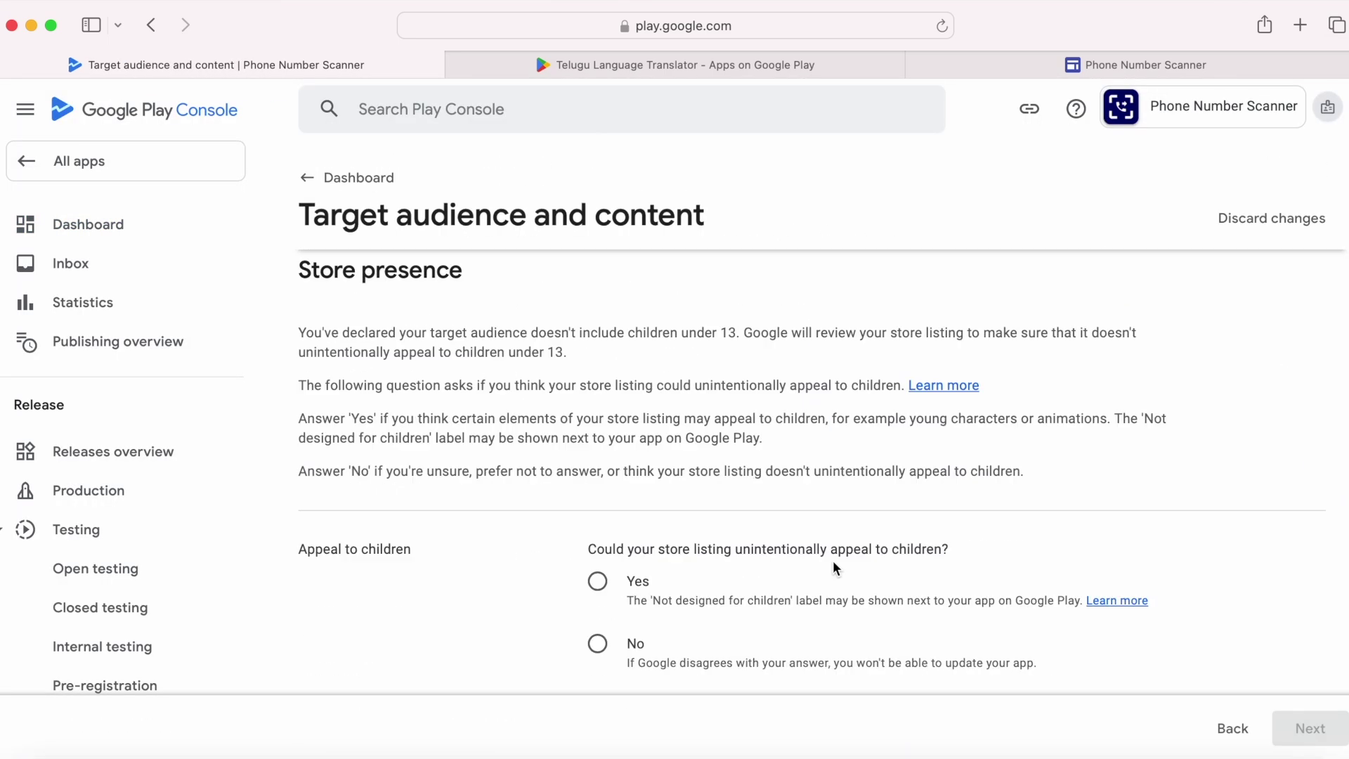
pyautogui.scroll(-4, 834, 562)
pyautogui.click(597, 441)
pyautogui.click(1304, 734)
pyautogui.click(1310, 728)
pyautogui.click(668, 461)
pyautogui.click(307, 177)
# Step: Declare that Phone Number Scanner is not a news app and save
pyautogui.scroll(-5, 683, 448)
pyautogui.click(683, 448)
pyautogui.click(598, 366)
pyautogui.click(1310, 728)
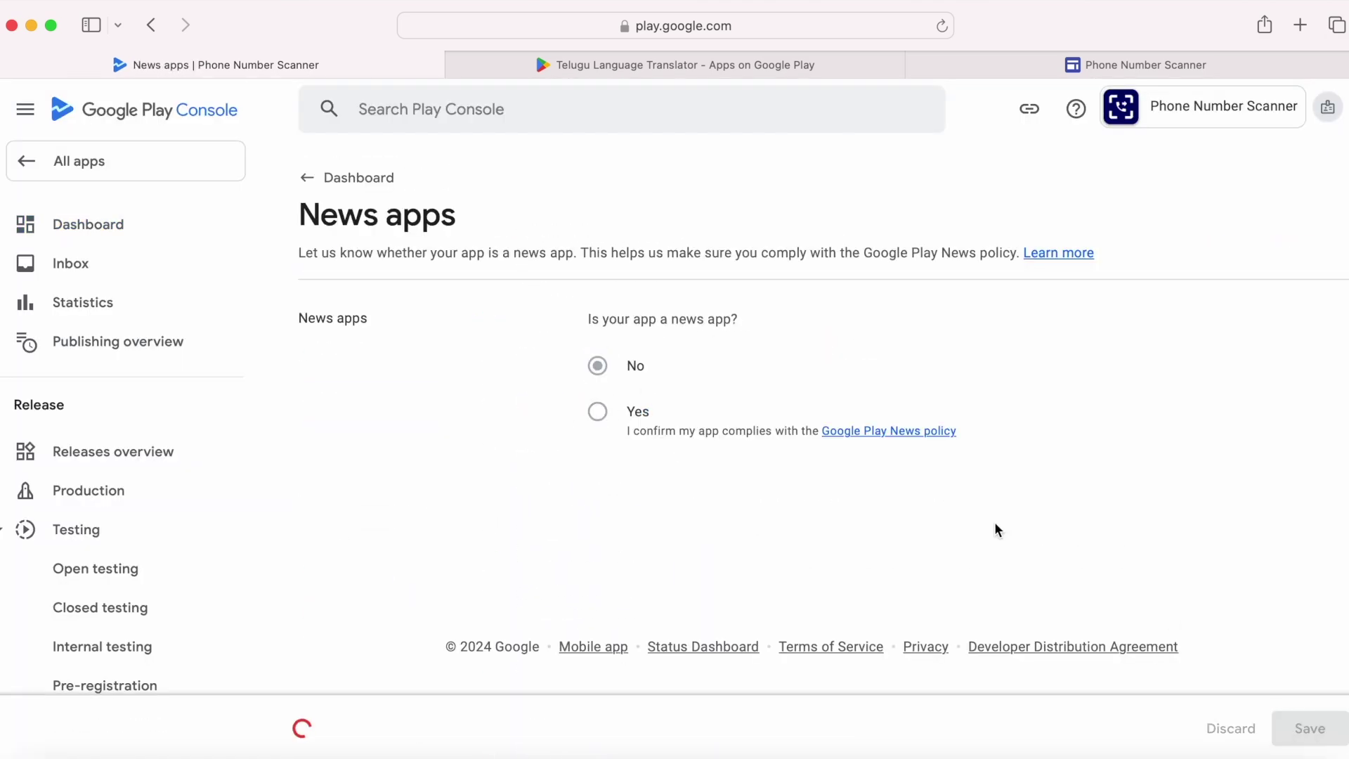
pyautogui.press('super+bracketleft')
# Step: Complete the Data safety form stating no user data is collected or shared
pyautogui.click(551, 314)
pyautogui.scroll(-5, 743, 452)
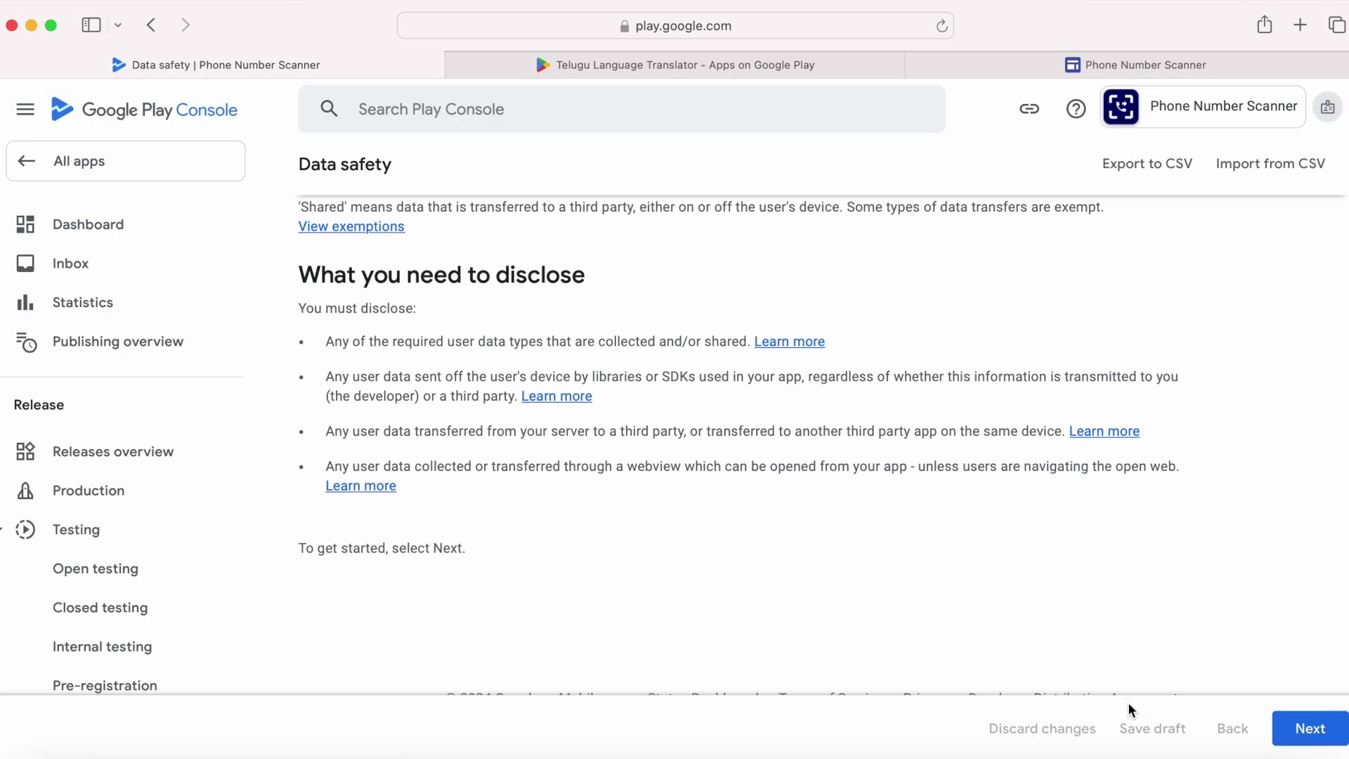
pyautogui.click(1310, 728)
pyautogui.click(309, 542)
pyautogui.scroll(-5, 554, 548)
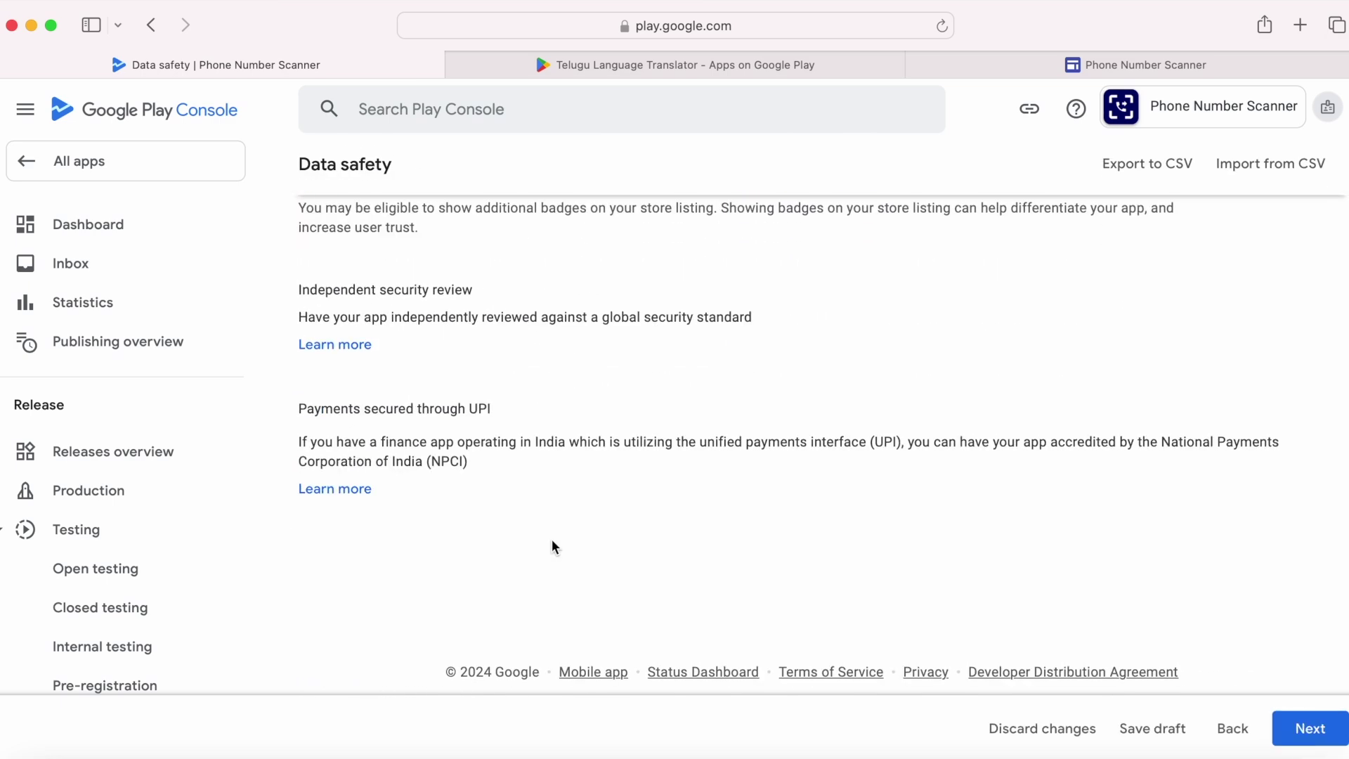
pyautogui.scroll(10, 551, 545)
pyautogui.click(1314, 735)
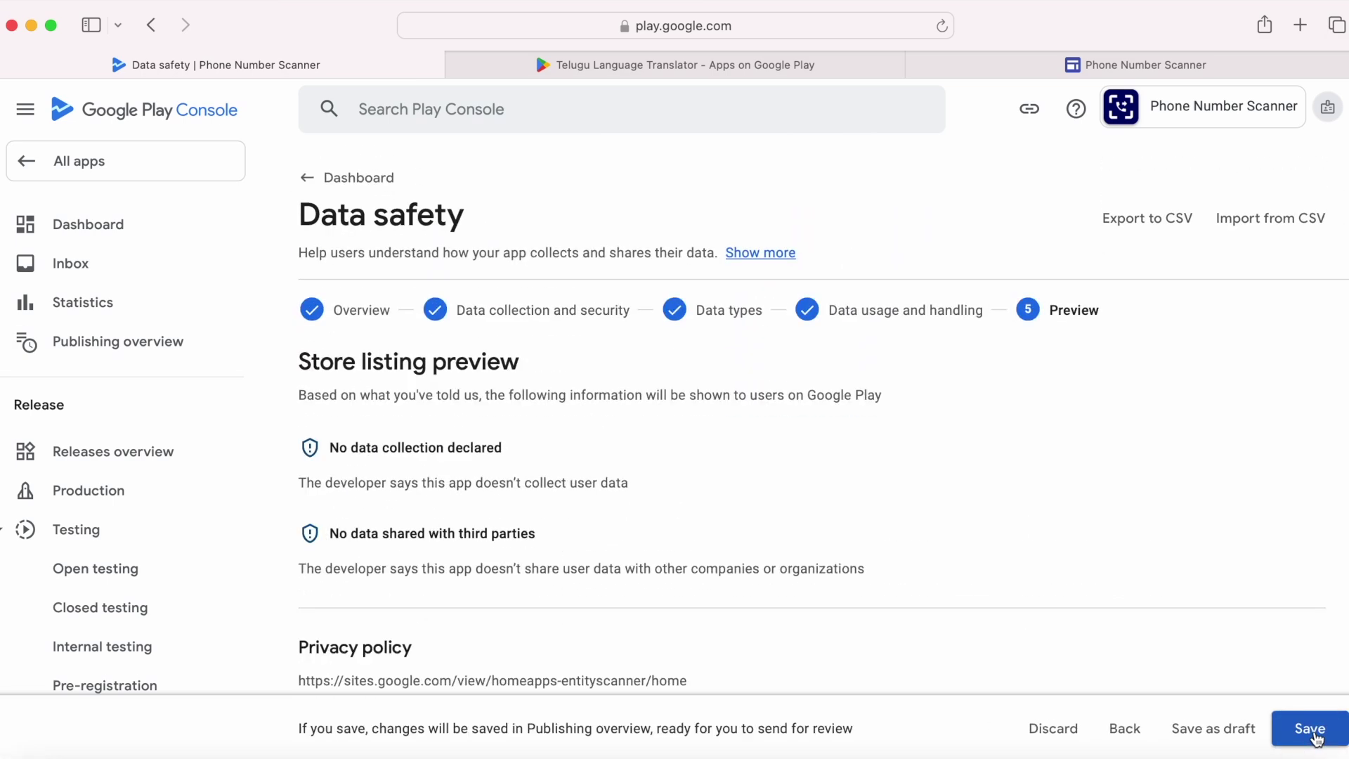
pyautogui.click(1310, 731)
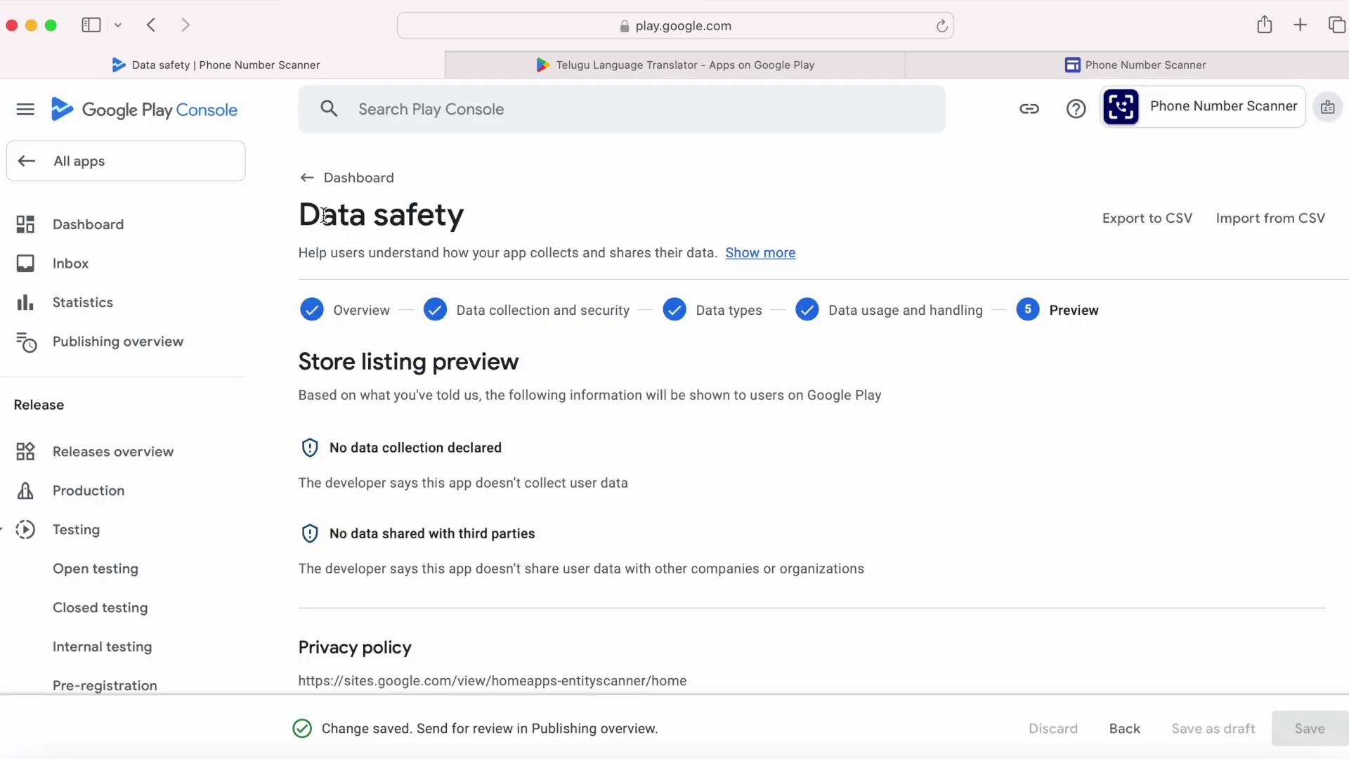
pyautogui.click(345, 177)
# Step: Declare the app is not a government app and save
pyautogui.click(572, 644)
pyautogui.click(307, 473)
pyautogui.click(1310, 728)
pyautogui.click(672, 461)
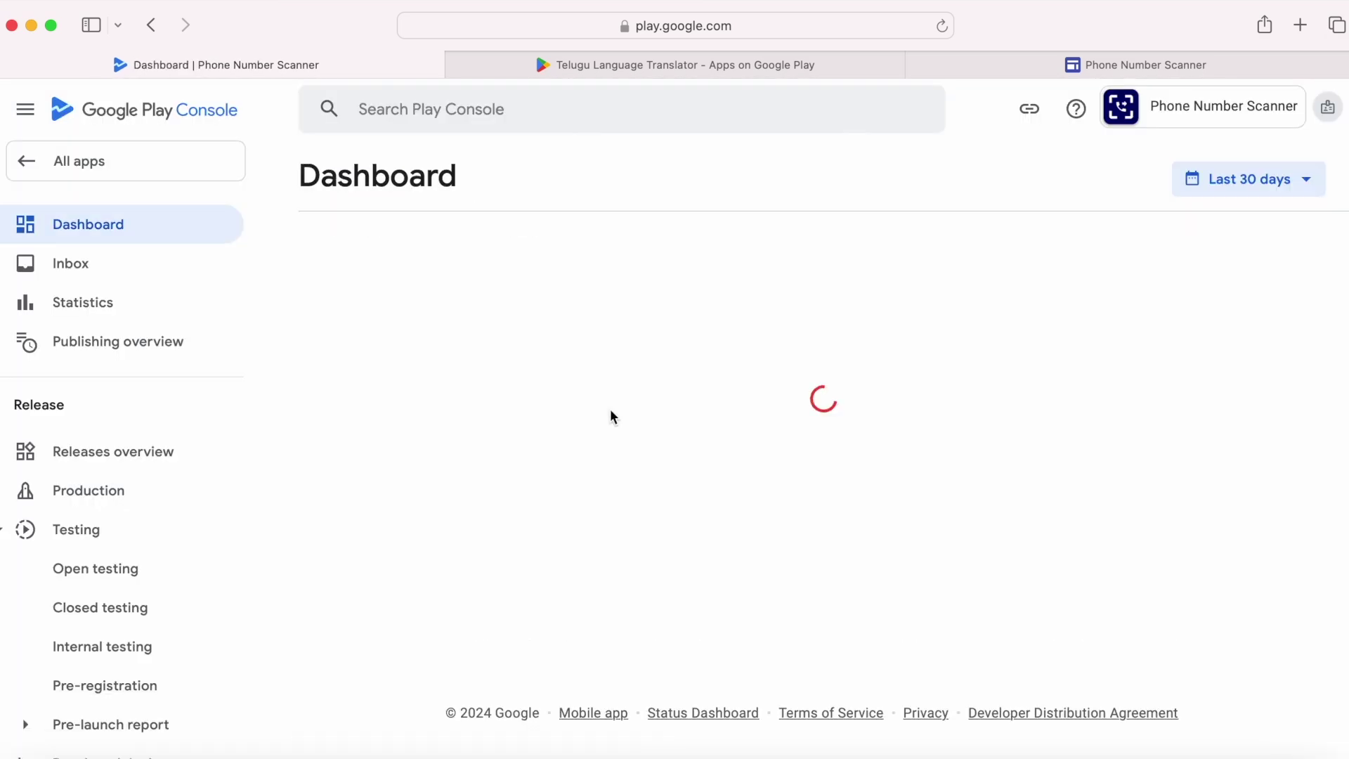
# Step: Declare that the app has no financial features and save
pyautogui.click(578, 515)
pyautogui.scroll(-10, 602, 521)
pyautogui.click(451, 500)
pyautogui.click(1311, 728)
pyautogui.click(1316, 728)
pyautogui.click(668, 461)
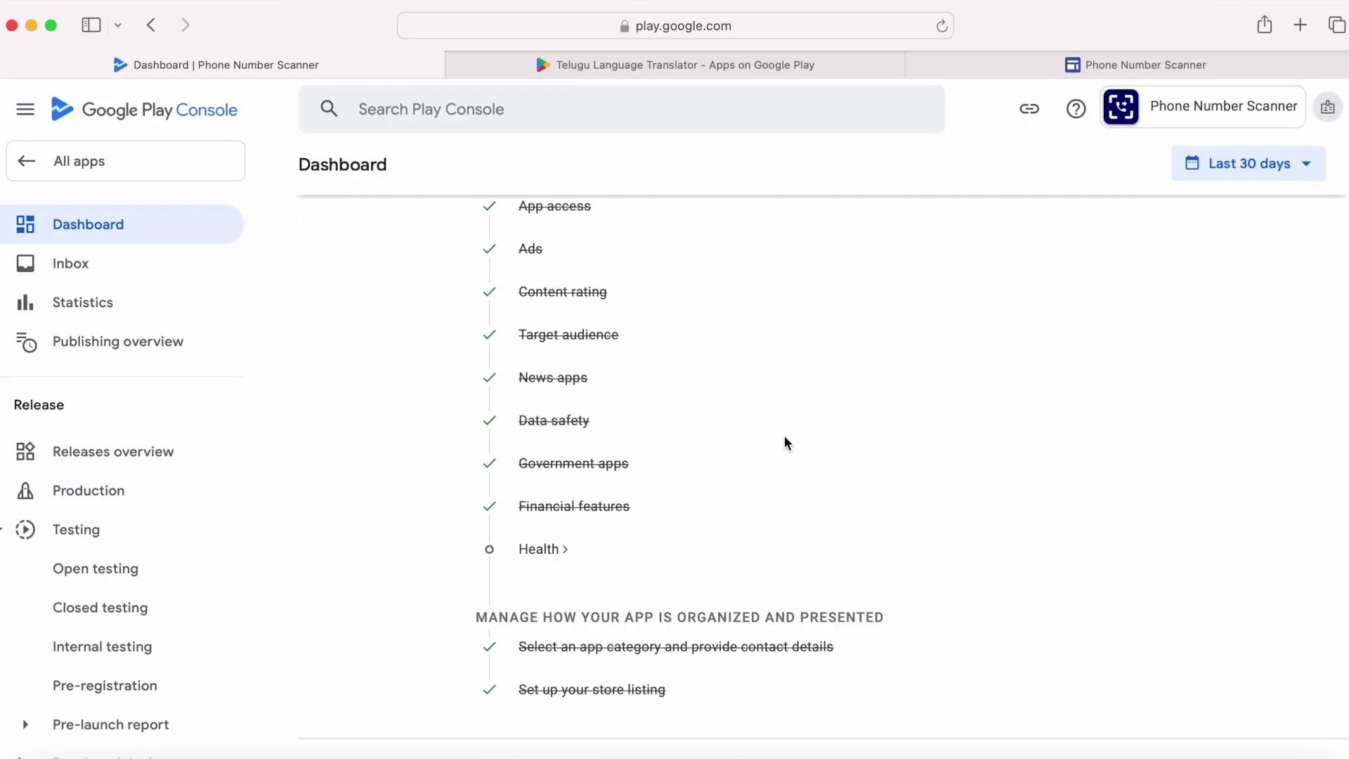
# Step: Declare that the app has no health features and save
pyautogui.scroll(-10, 872, 447)
pyautogui.click(654, 520)
pyautogui.click(1311, 728)
pyautogui.scroll(-7, 741, 436)
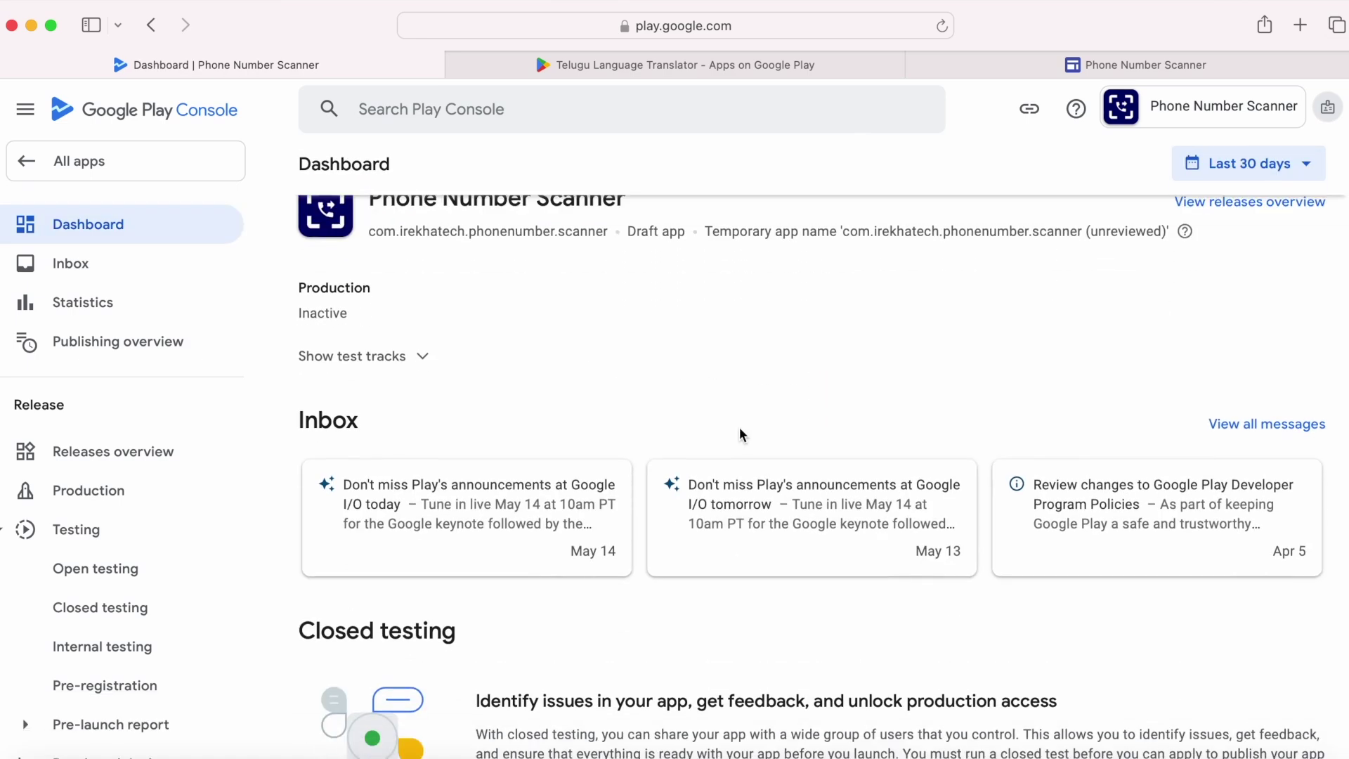
pyautogui.scroll(-3, 741, 436)
pyautogui.scroll(10, 737, 433)
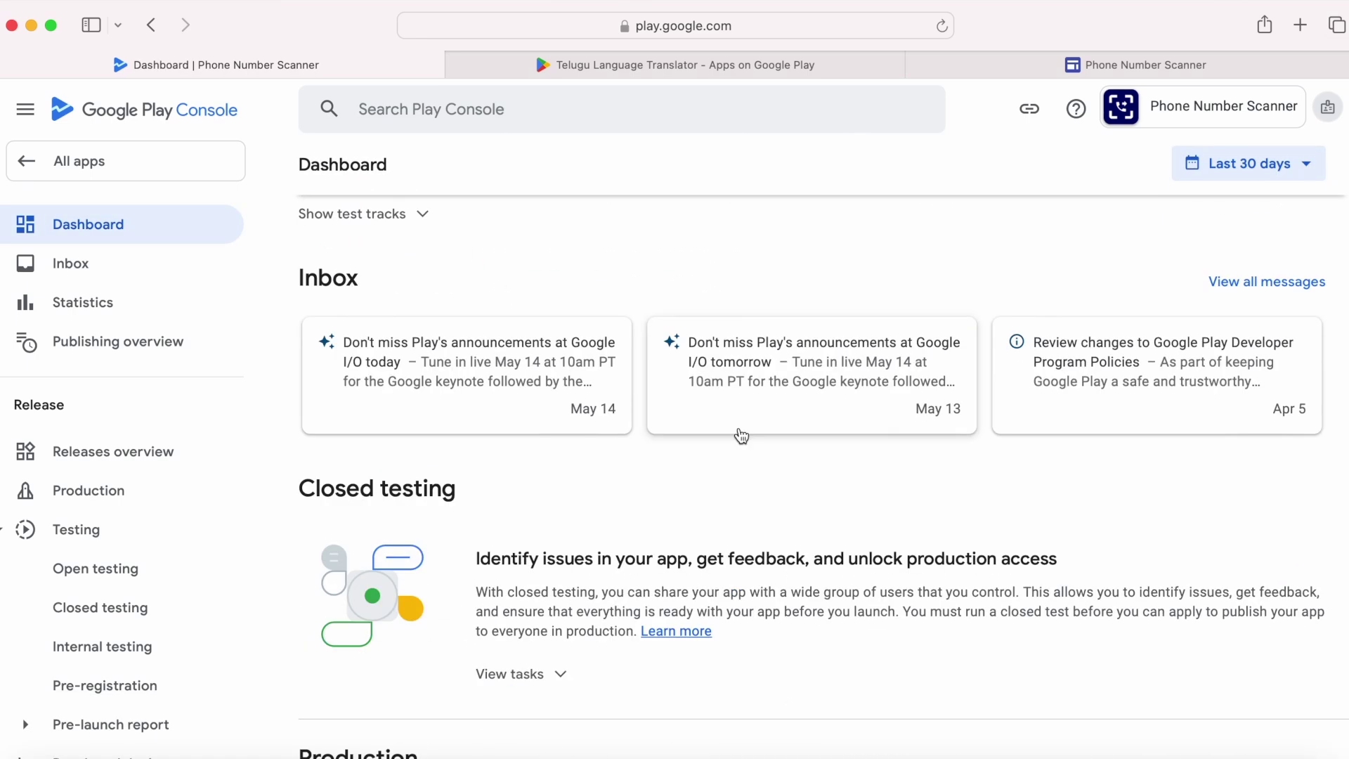
pyautogui.scroll(-4, 394, 491)
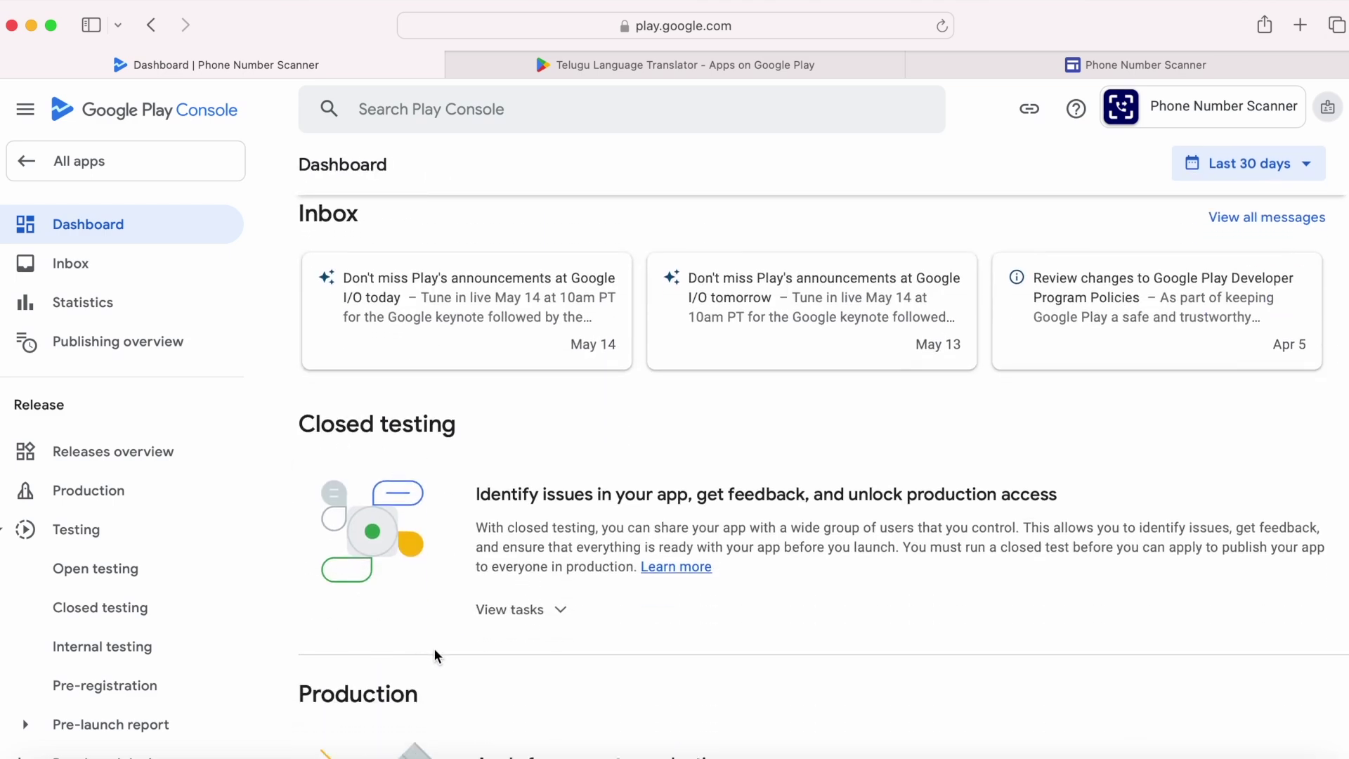
pyautogui.scroll(-5, 374, 654)
pyautogui.scroll(9, 373, 654)
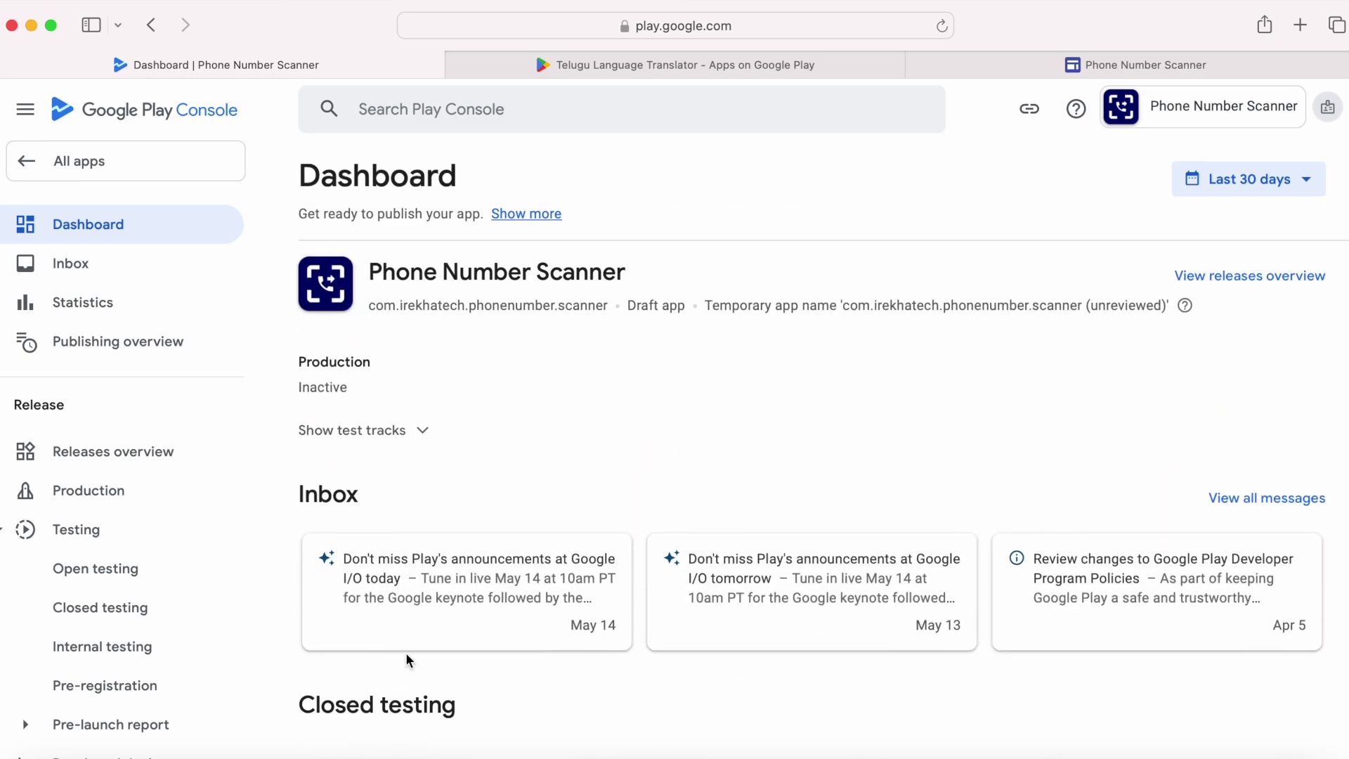
# Step: Check the Publishing overview, then return to the dashboard noting the unreviewed app name
pyautogui.click(105, 356)
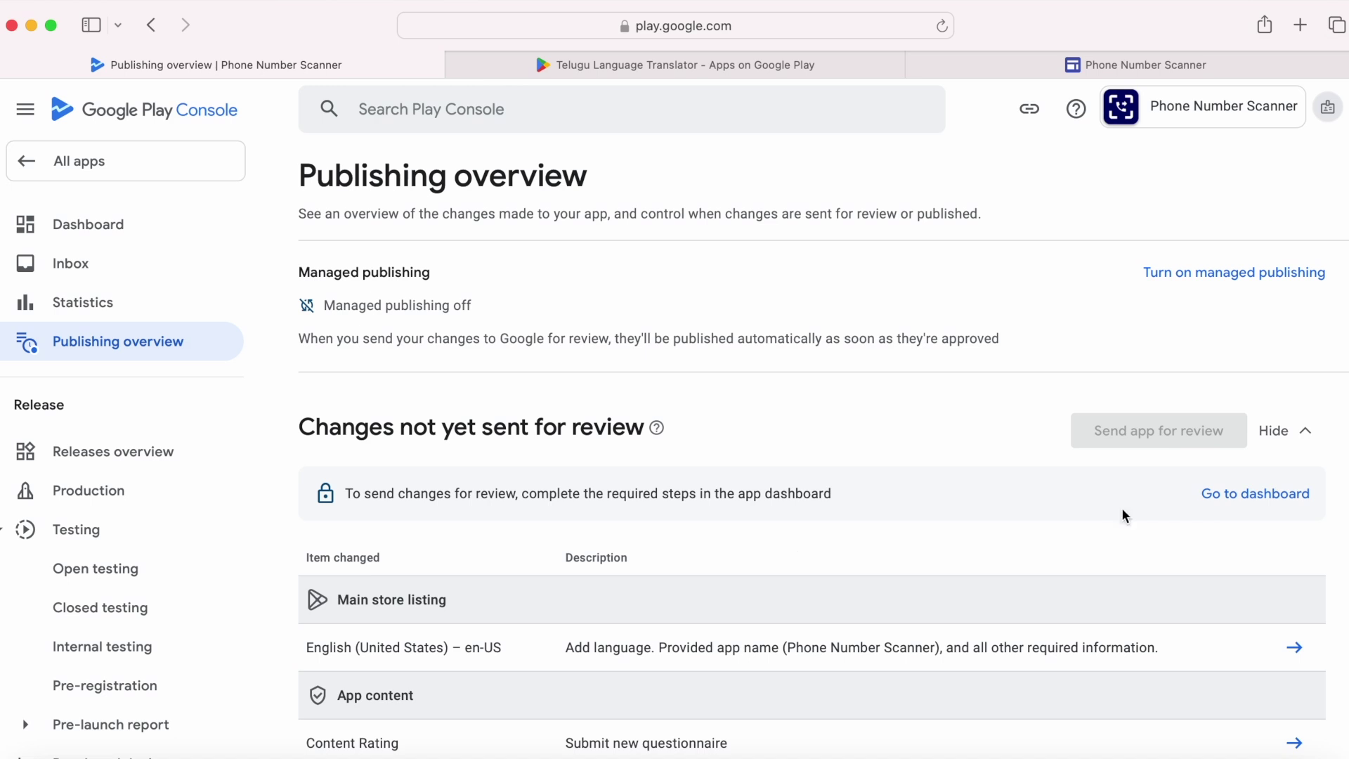
pyautogui.click(1242, 496)
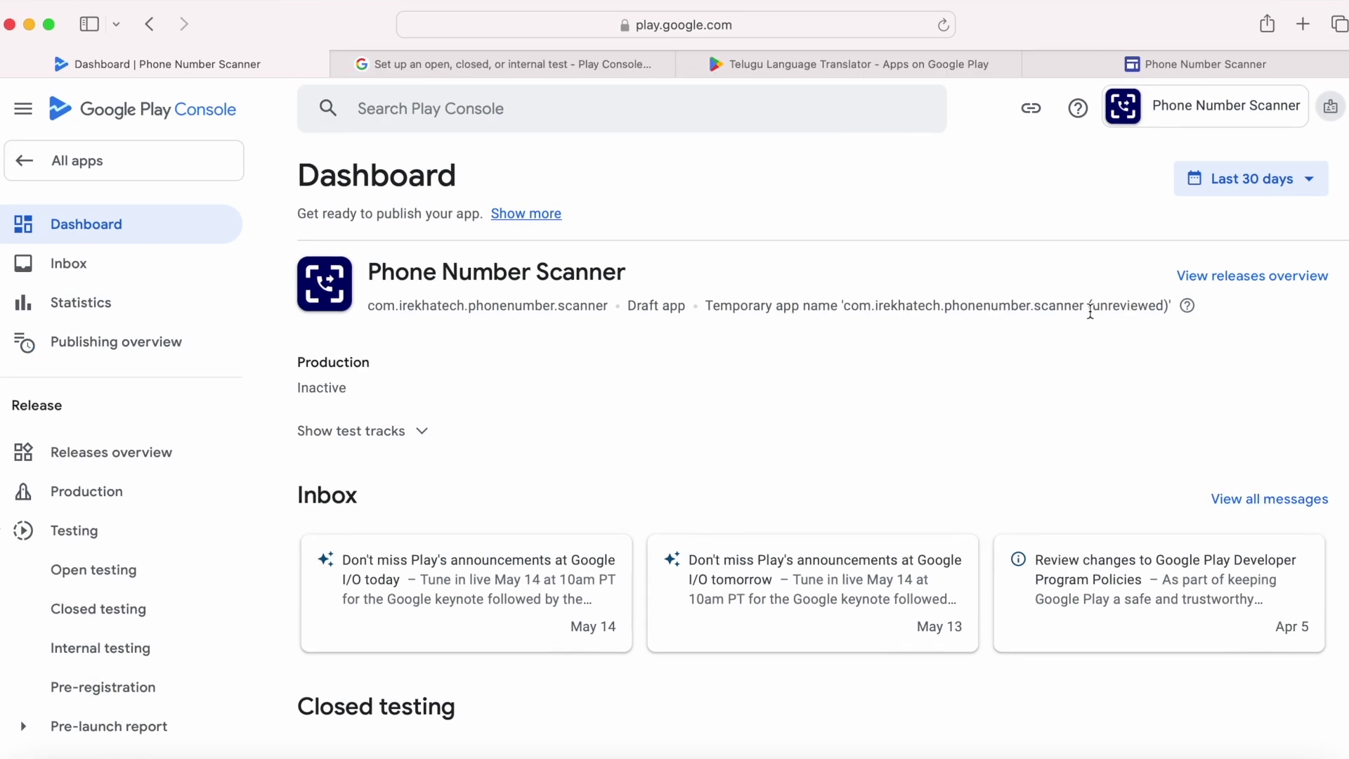
pyautogui.moveTo(1099, 308); pyautogui.dragTo(1160, 306)
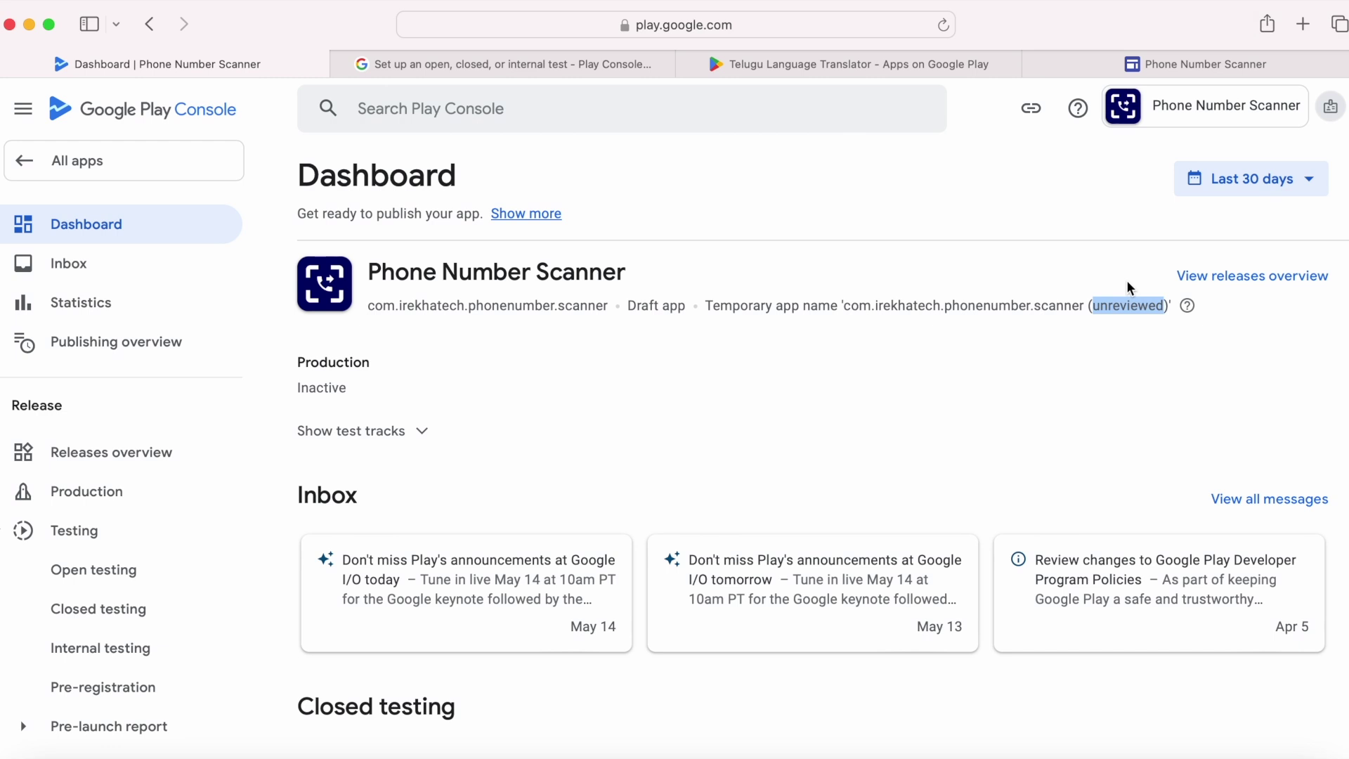
pyautogui.click(740, 462)
# Step: Expand the Closed testing tasks and open country selection for the Alpha track
pyautogui.scroll(-7, 740, 462)
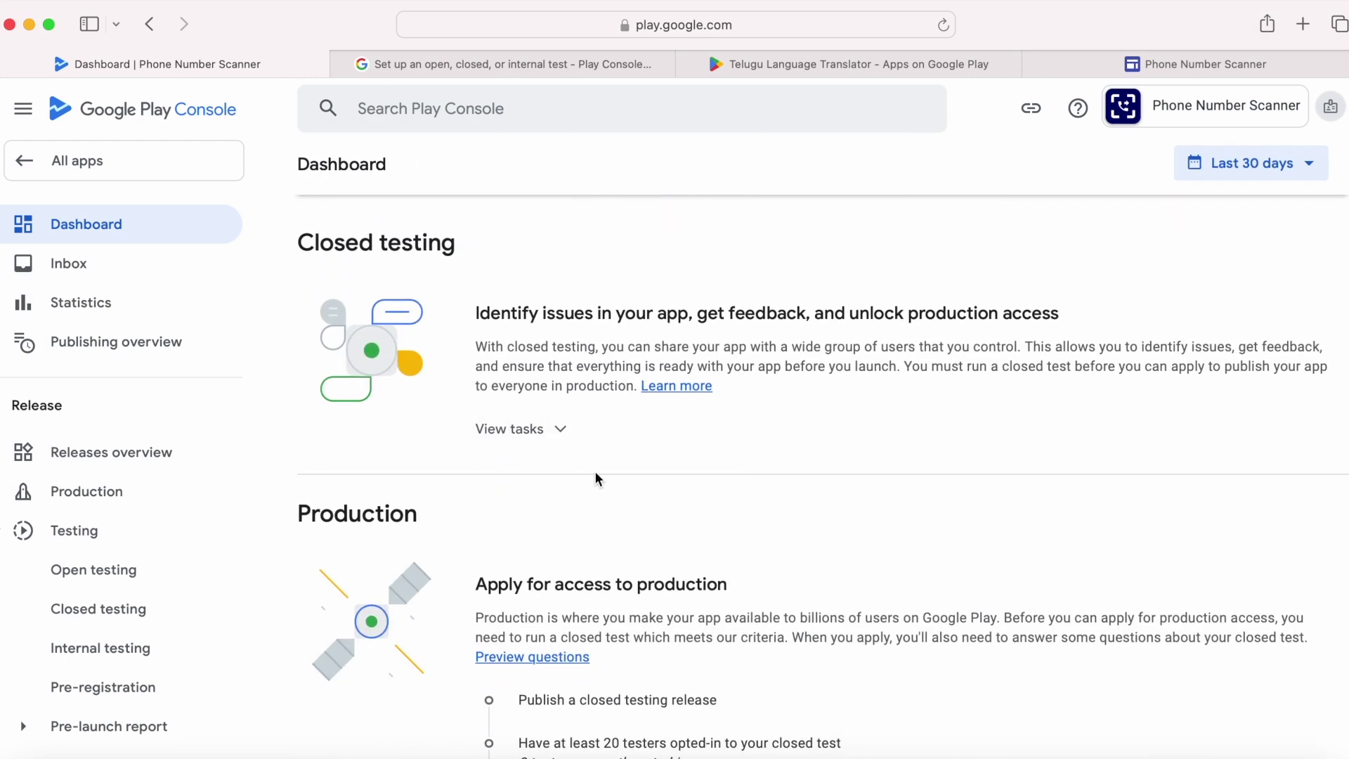
pyautogui.click(532, 437)
pyautogui.scroll(-2, 741, 508)
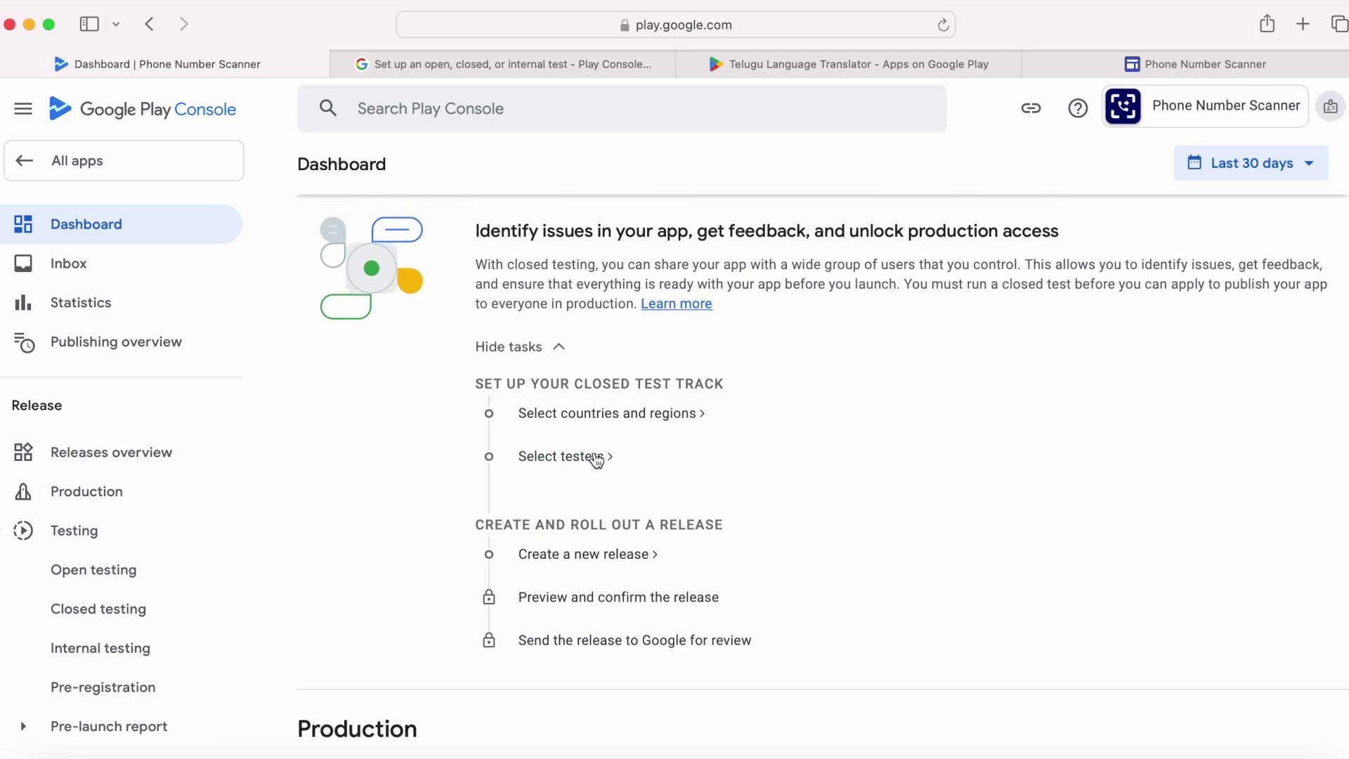
pyautogui.click(624, 423)
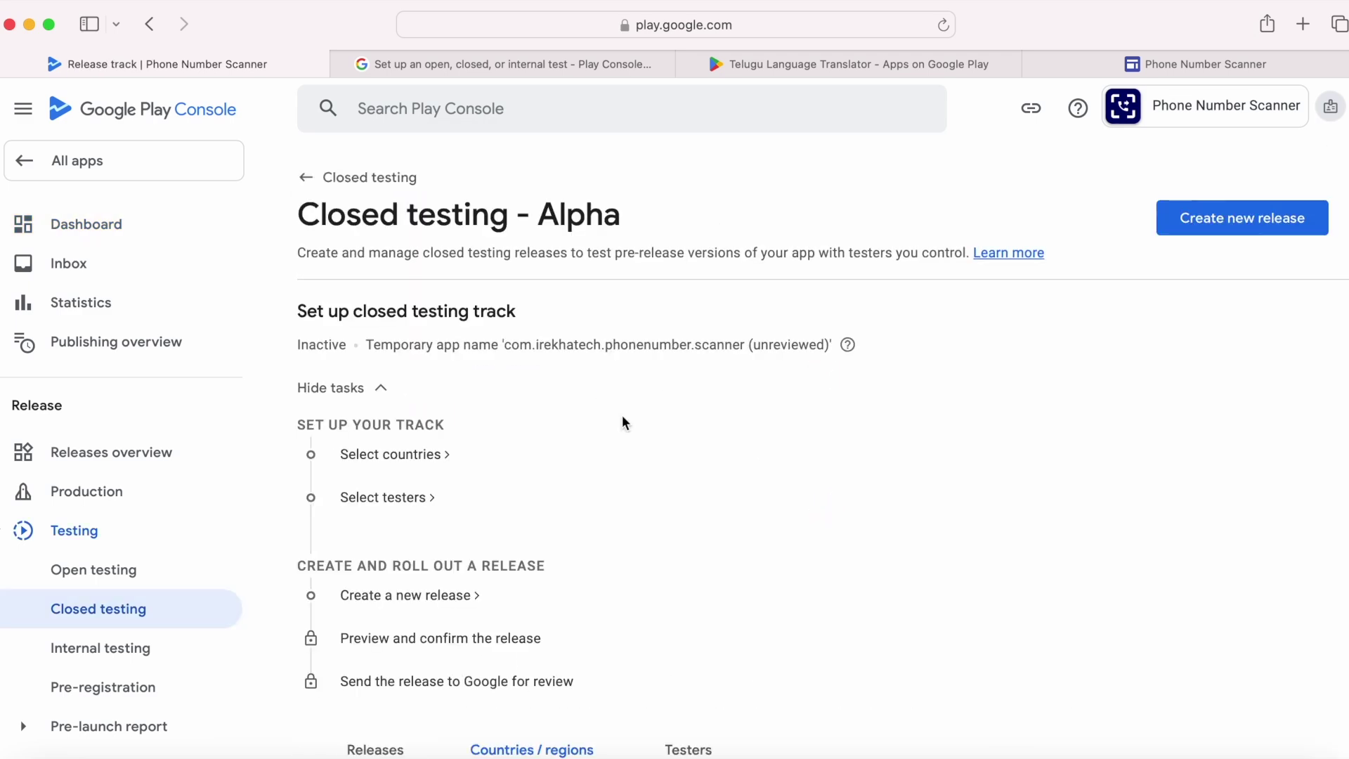
# Step: Add India as the only country for Closed testing - Alpha and save
pyautogui.click(780, 537)
pyautogui.scroll(-15, 780, 536)
pyautogui.scroll(-20, 780, 536)
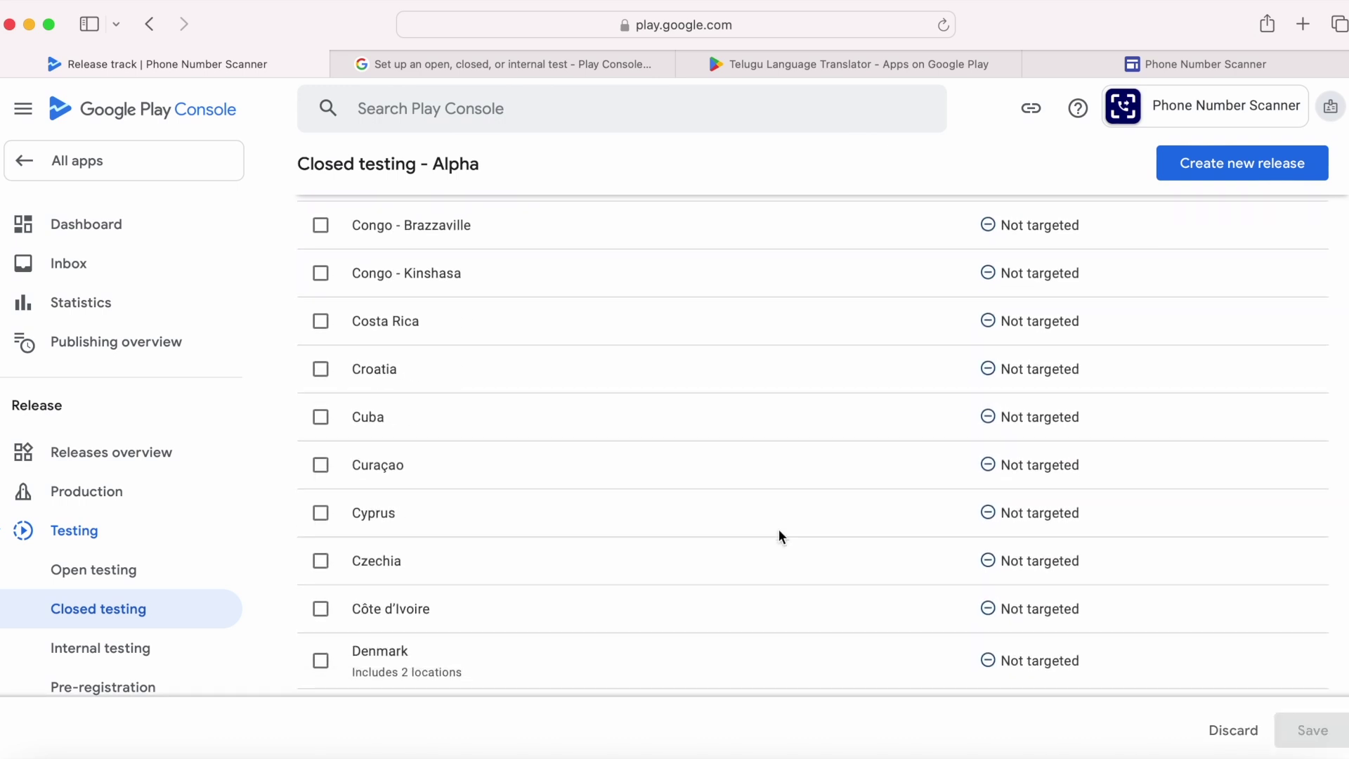
pyautogui.scroll(-8, 780, 536)
pyautogui.click(320, 389)
pyautogui.click(1316, 735)
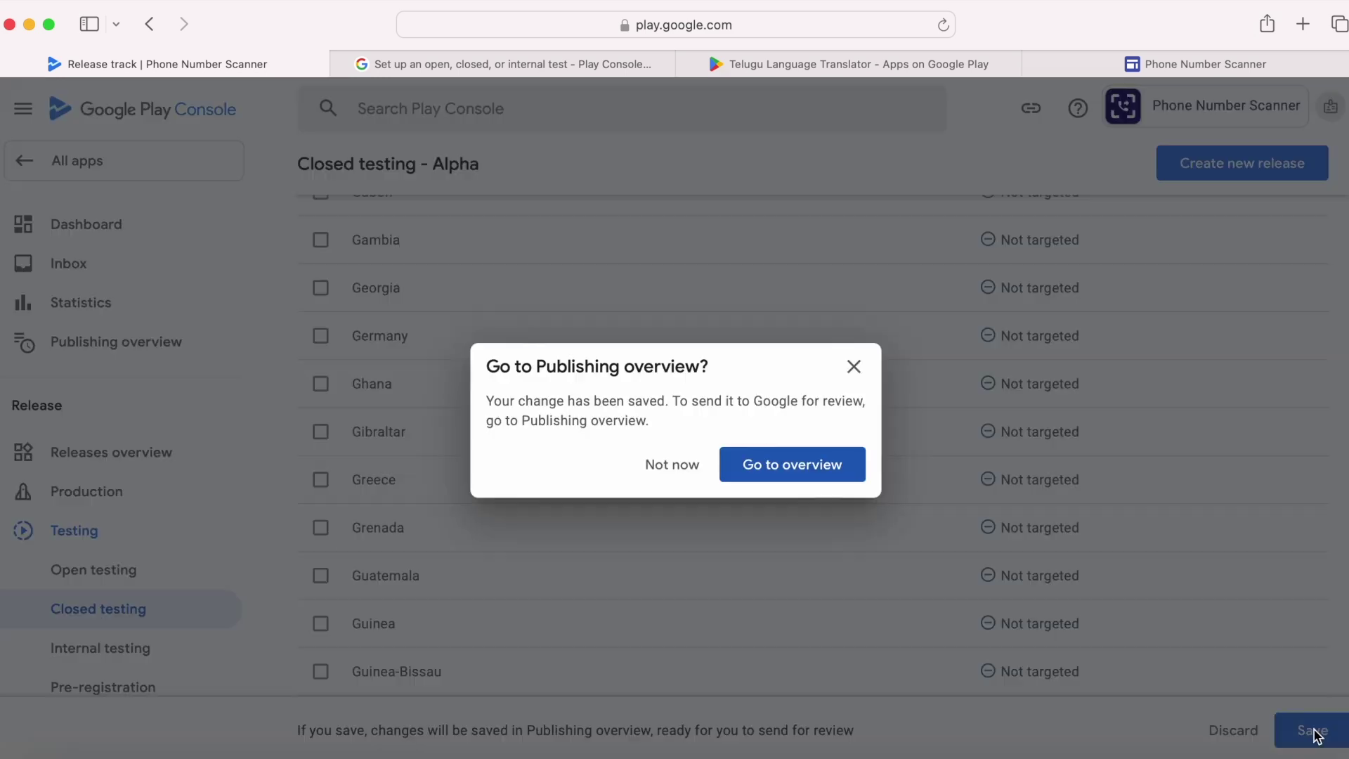
pyautogui.click(681, 465)
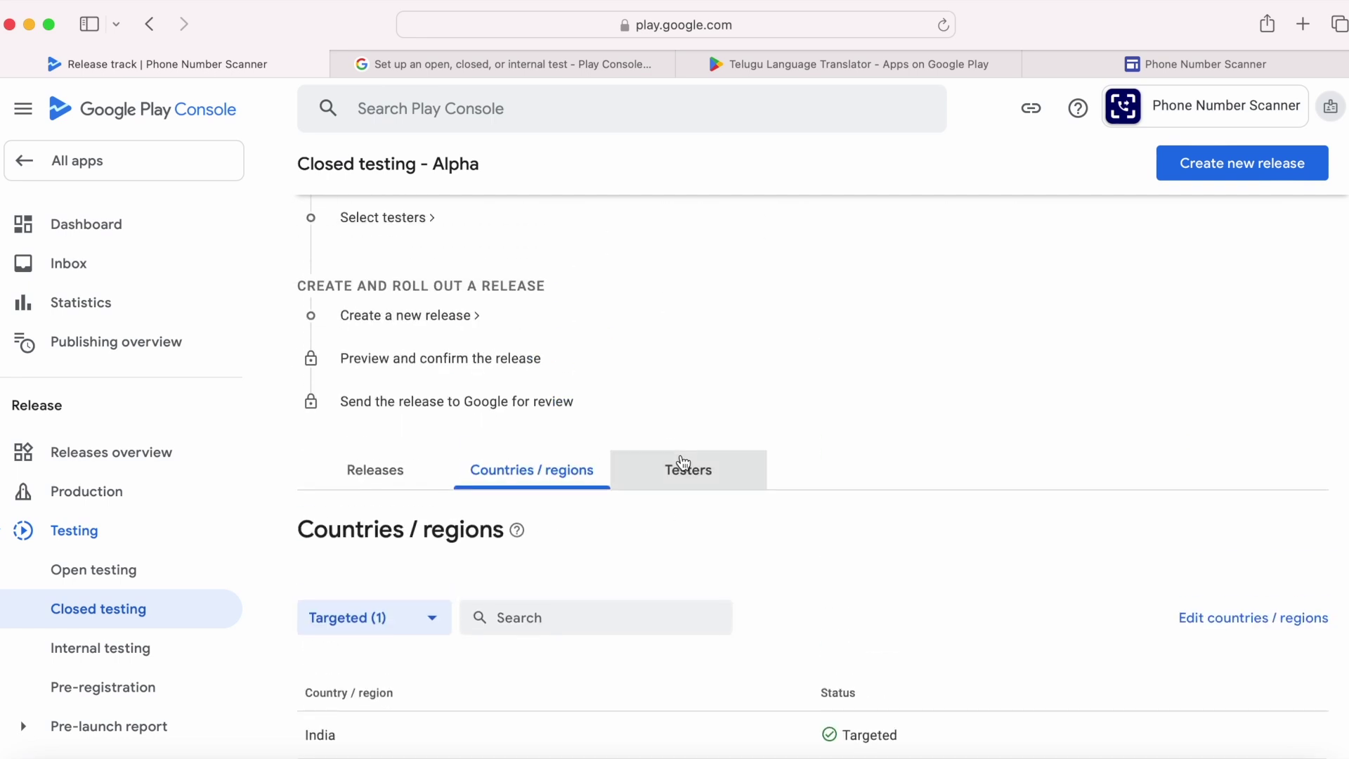
# Step: Save the Closed testers email list as the Alpha track's testers
pyautogui.click(695, 427)
pyautogui.scroll(-3, 851, 521)
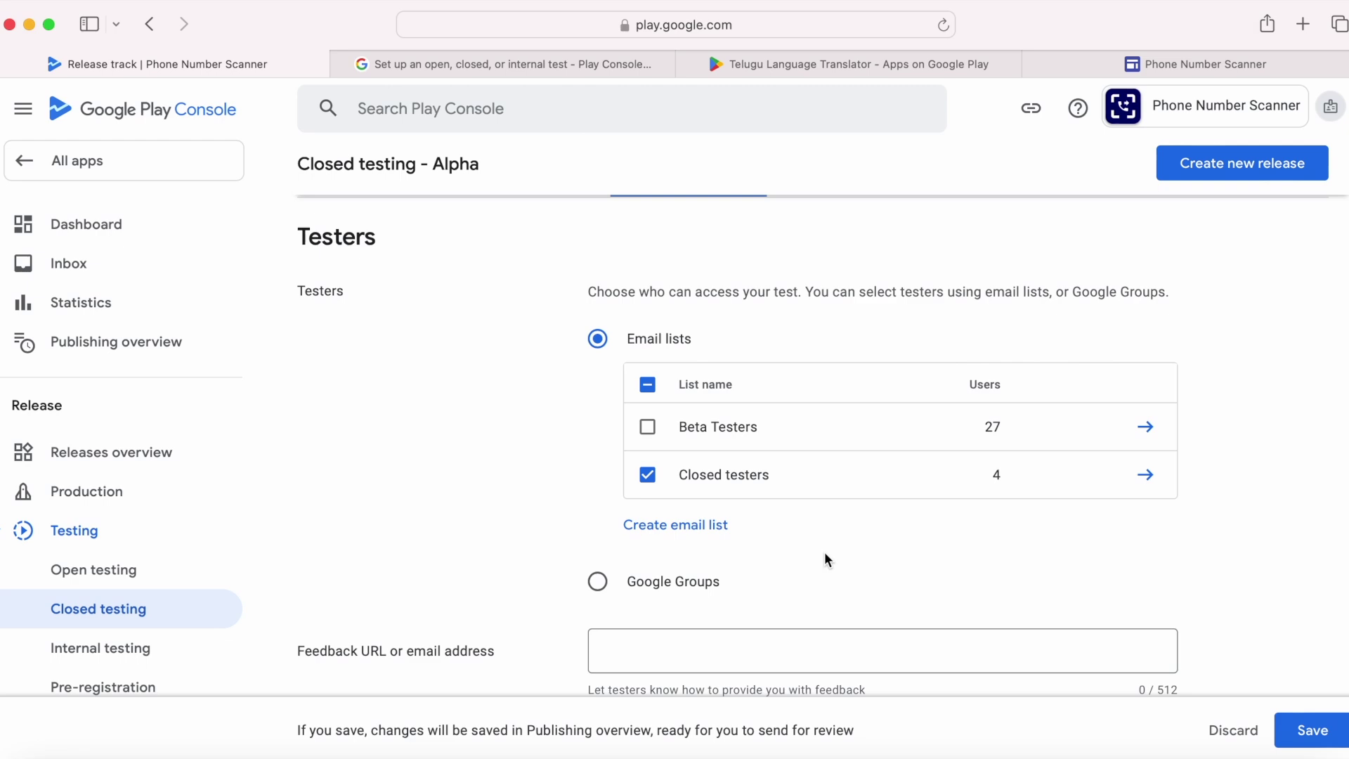
pyautogui.click(1311, 731)
pyautogui.click(676, 466)
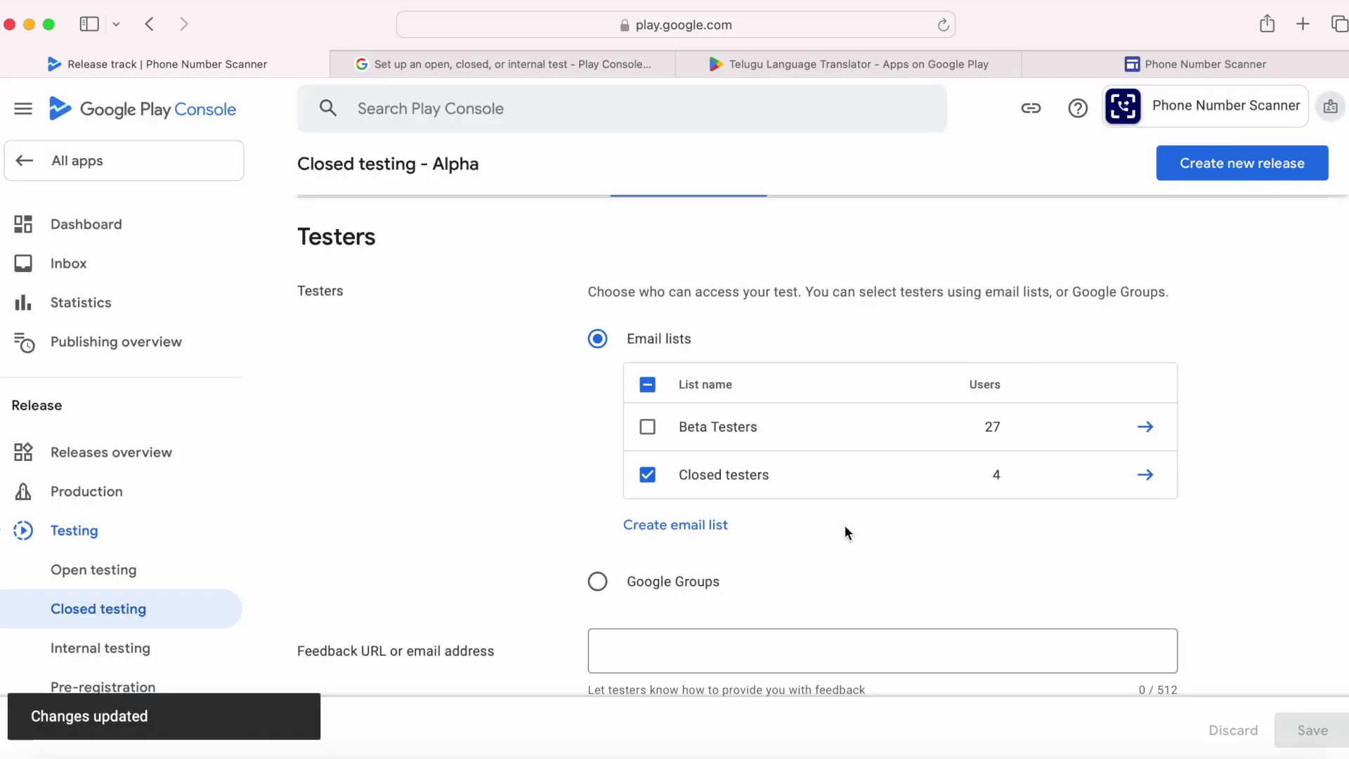
pyautogui.scroll(-3, 453, 505)
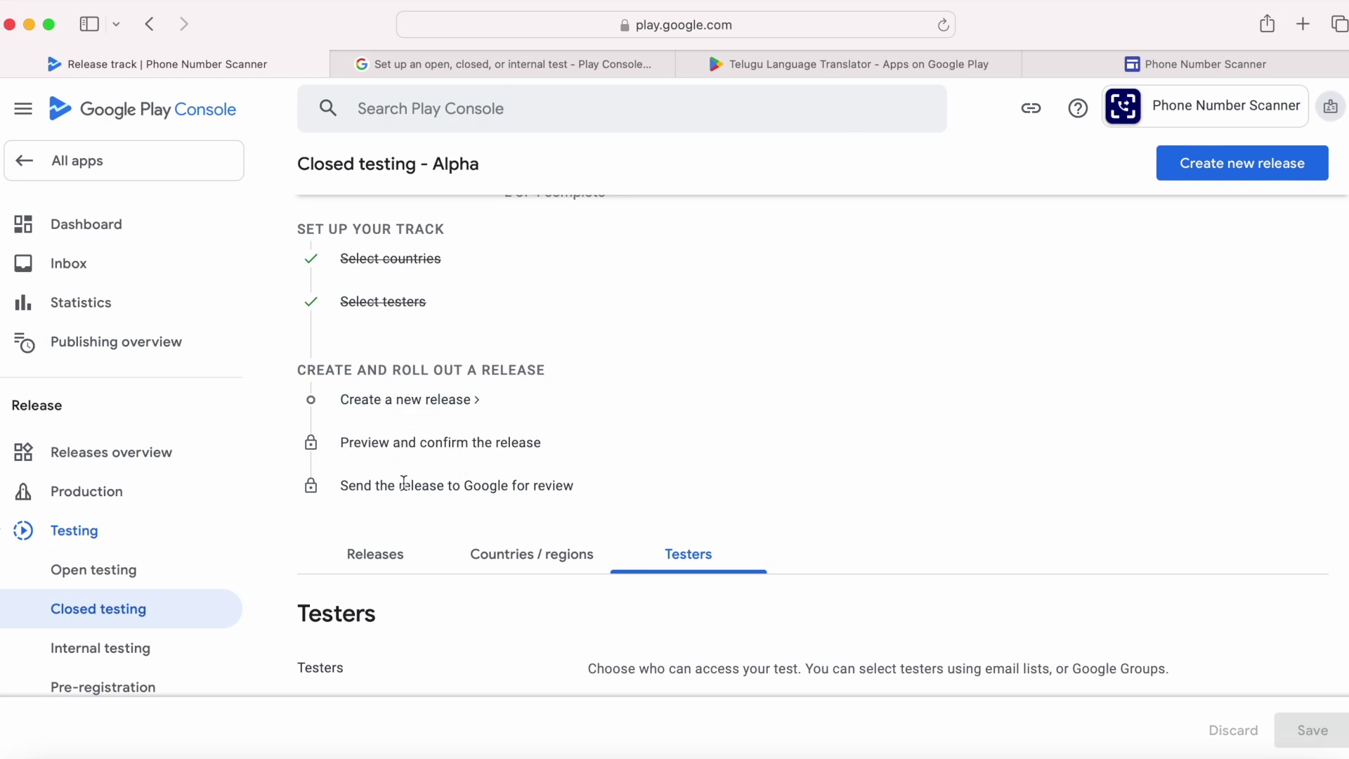
# Step: Promote the internal testing release to Closed testing - Alpha
pyautogui.click(103, 662)
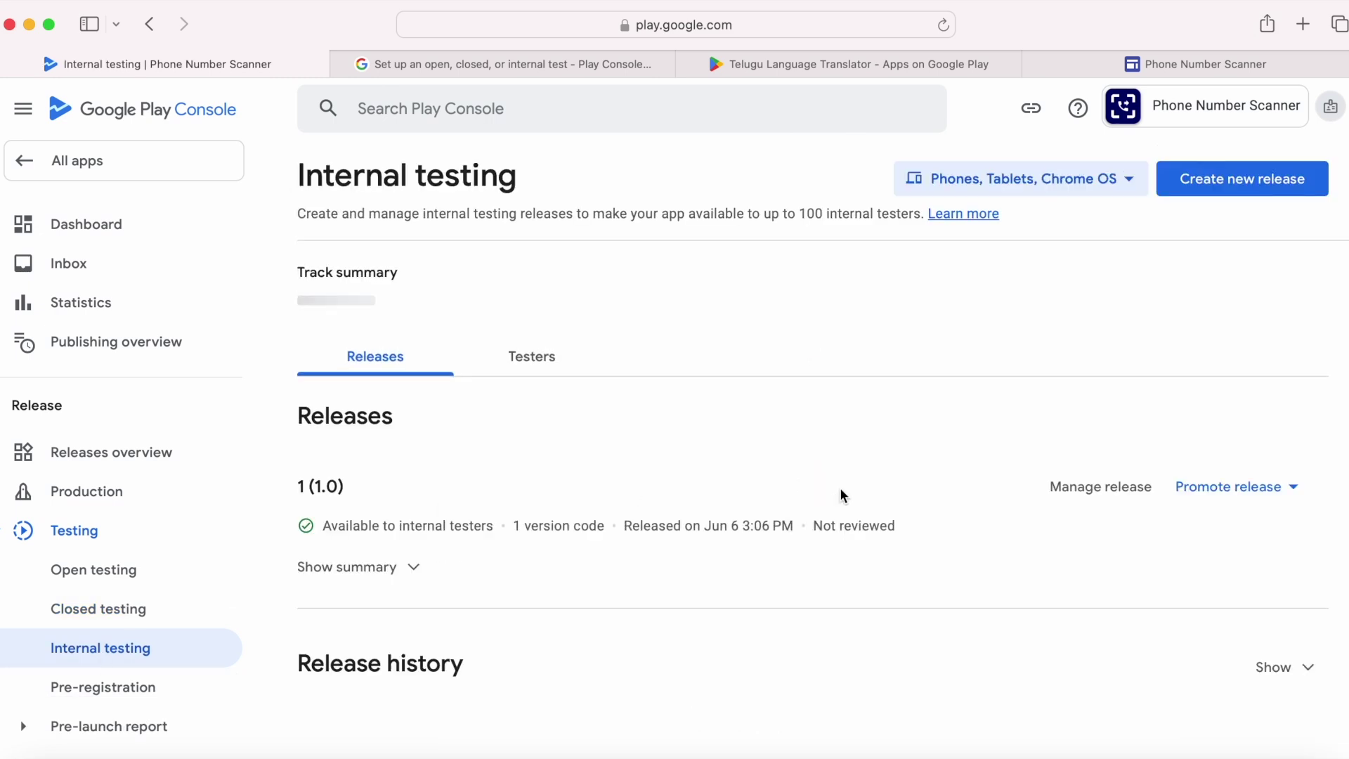
pyautogui.click(1222, 507)
pyautogui.moveTo(1219, 541)
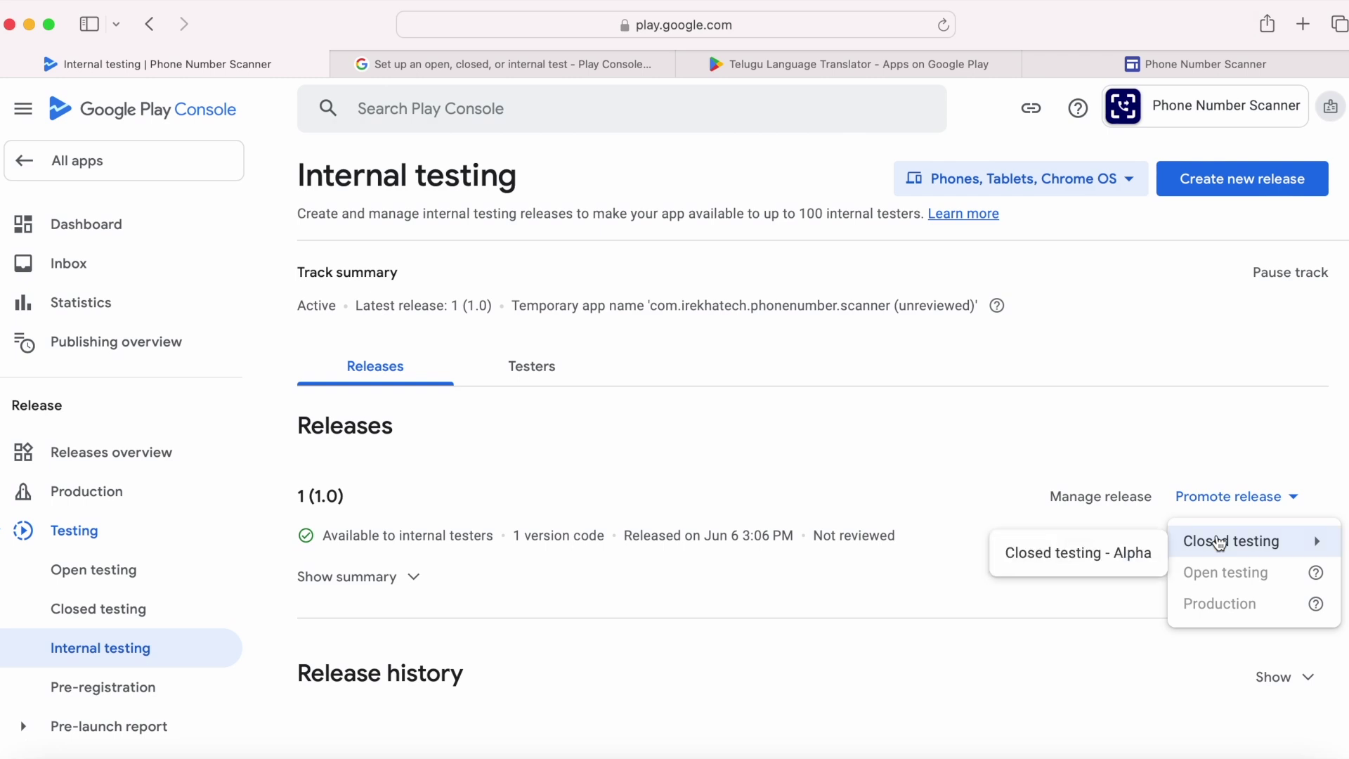
pyautogui.click(1077, 570)
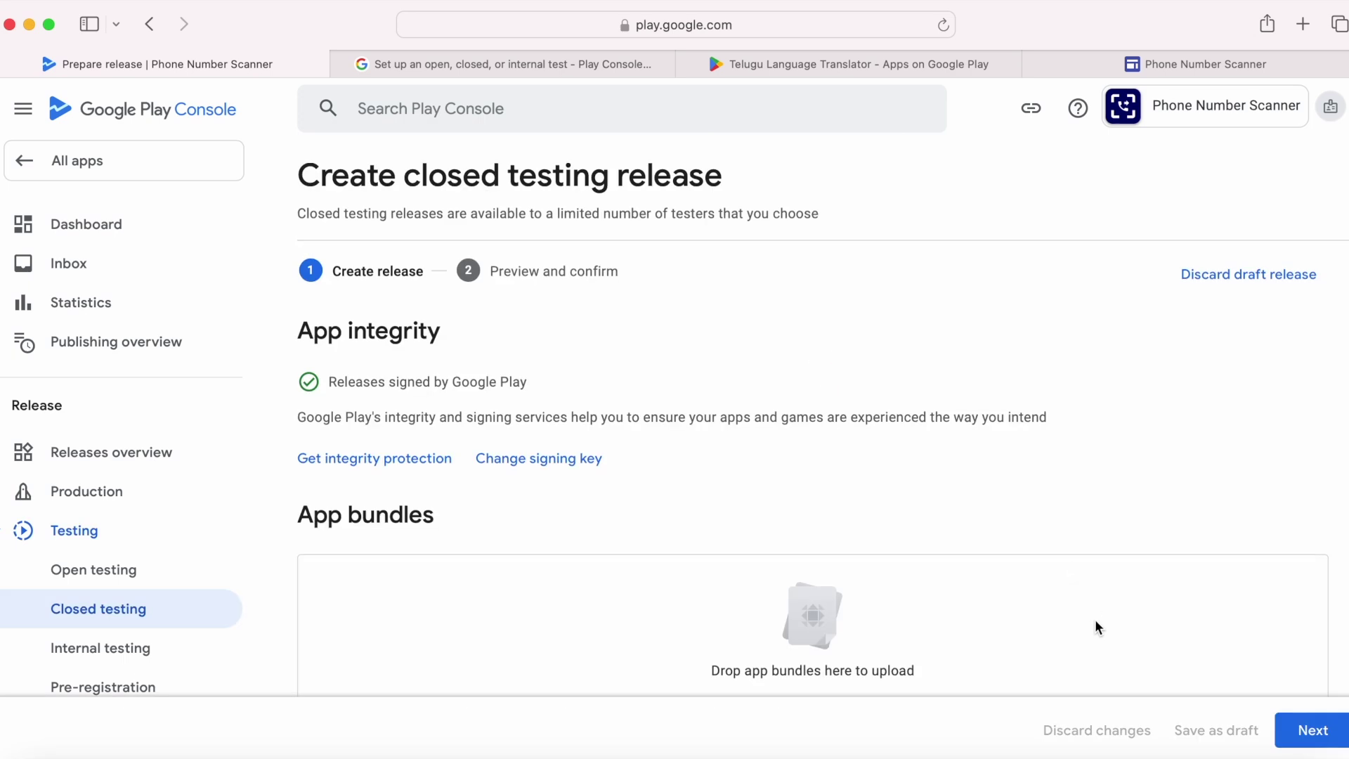
# Step: Save closed testing release 1 (1.0) and go to the Publishing overview
pyautogui.scroll(-6, 1096, 626)
pyautogui.moveTo(438, 424); pyautogui.dragTo(503, 423)
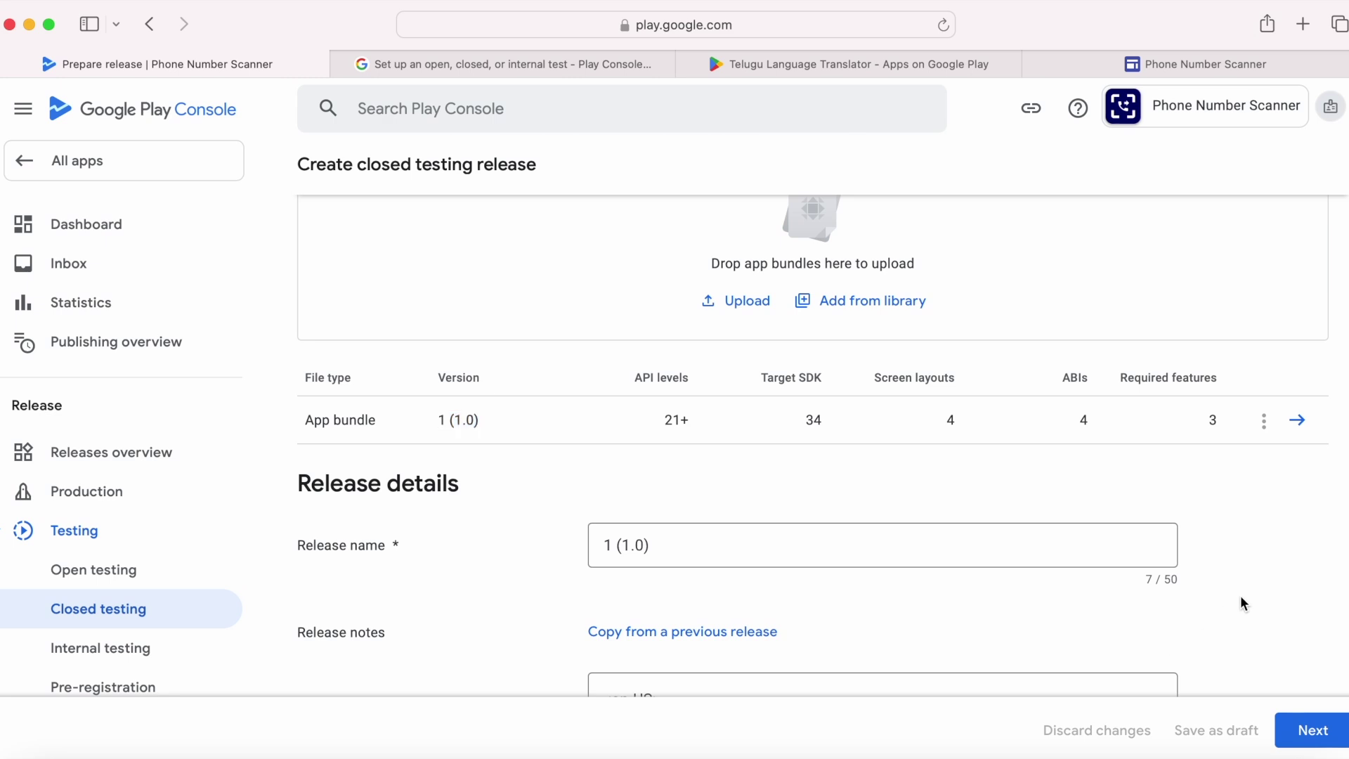
pyautogui.click(1313, 729)
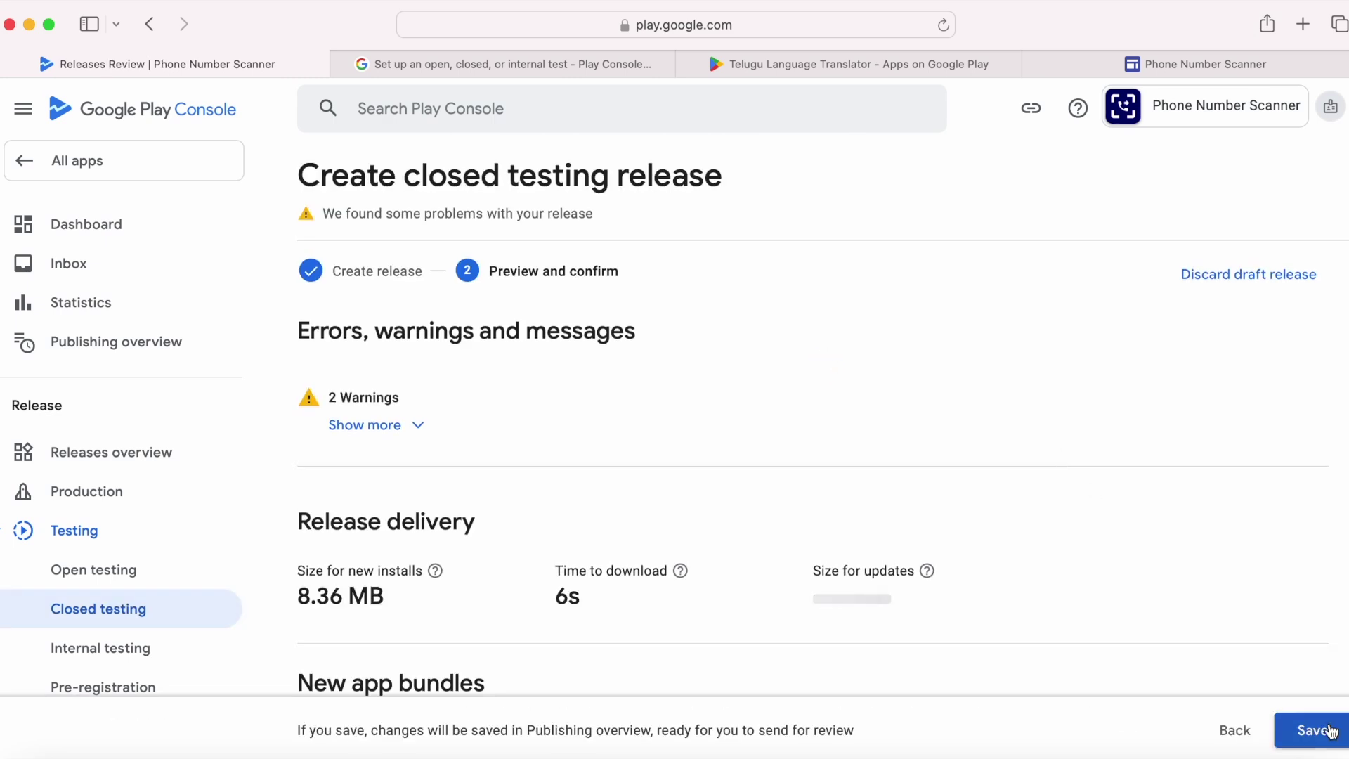
pyautogui.click(1328, 731)
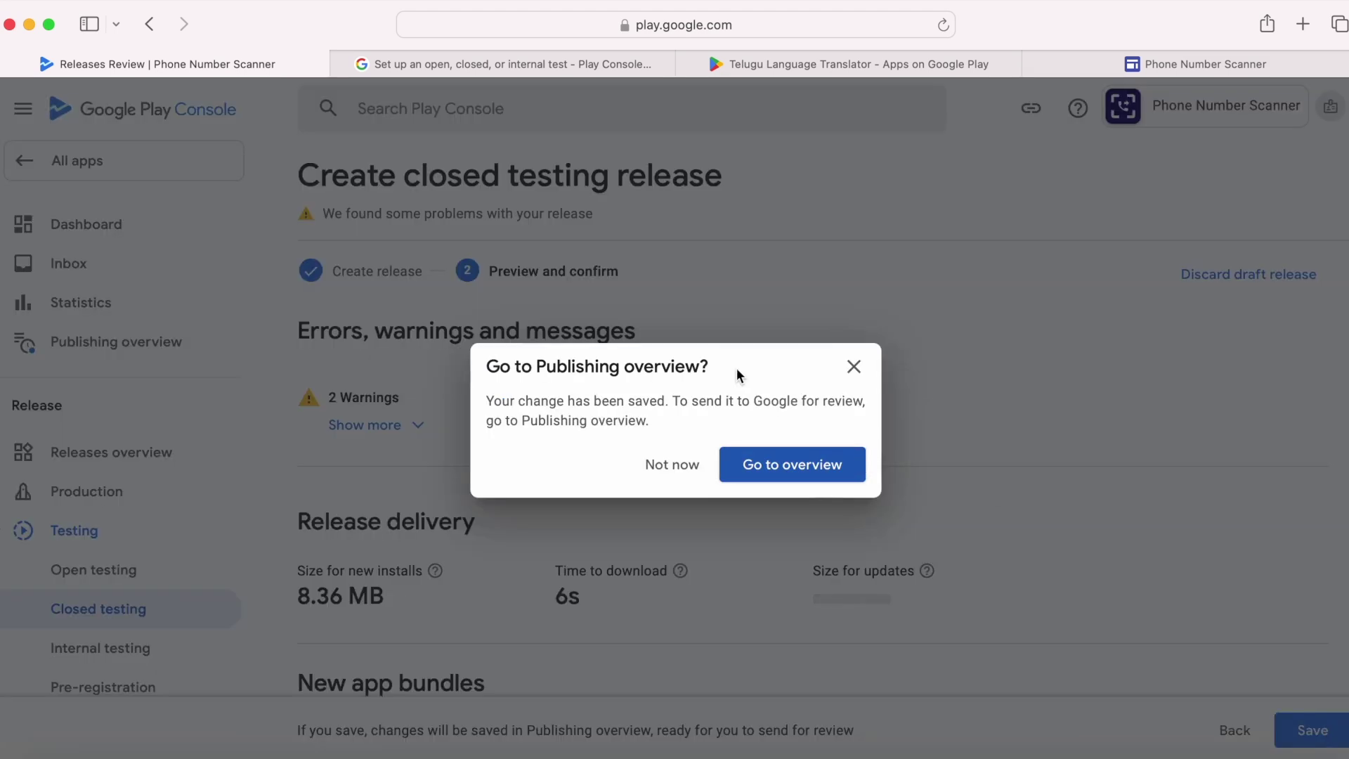
pyautogui.click(794, 465)
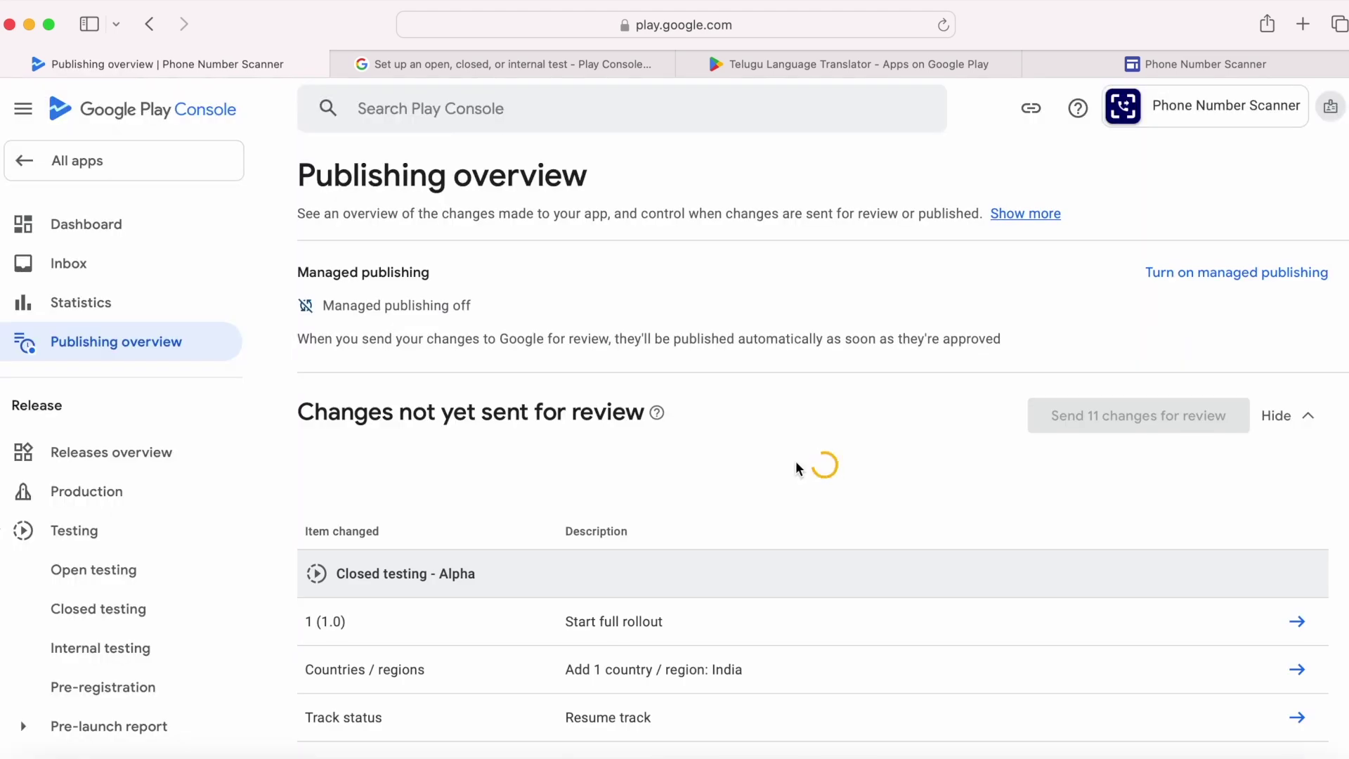
# Step: From the blocking issue, answer 'No' to the advertising ID question and save the declaration
pyautogui.click(1202, 481)
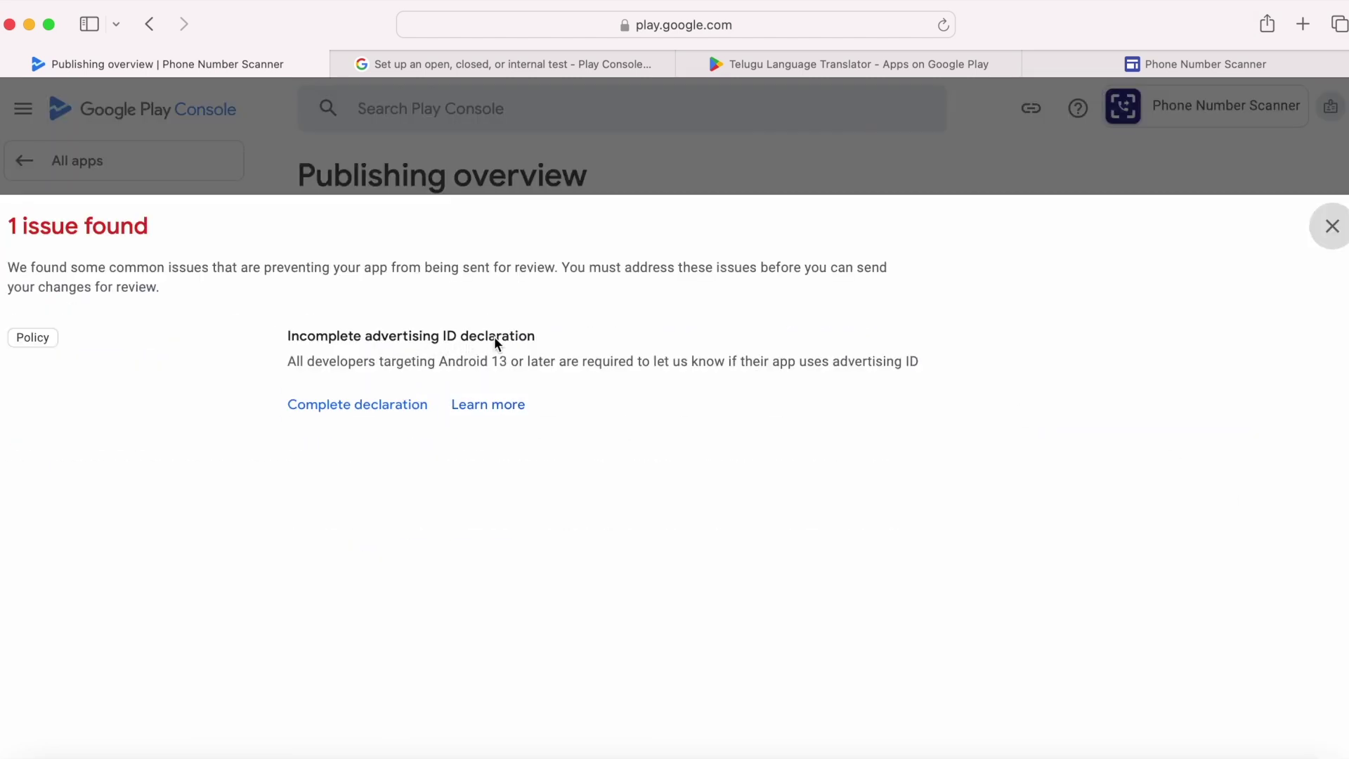
pyautogui.click(375, 406)
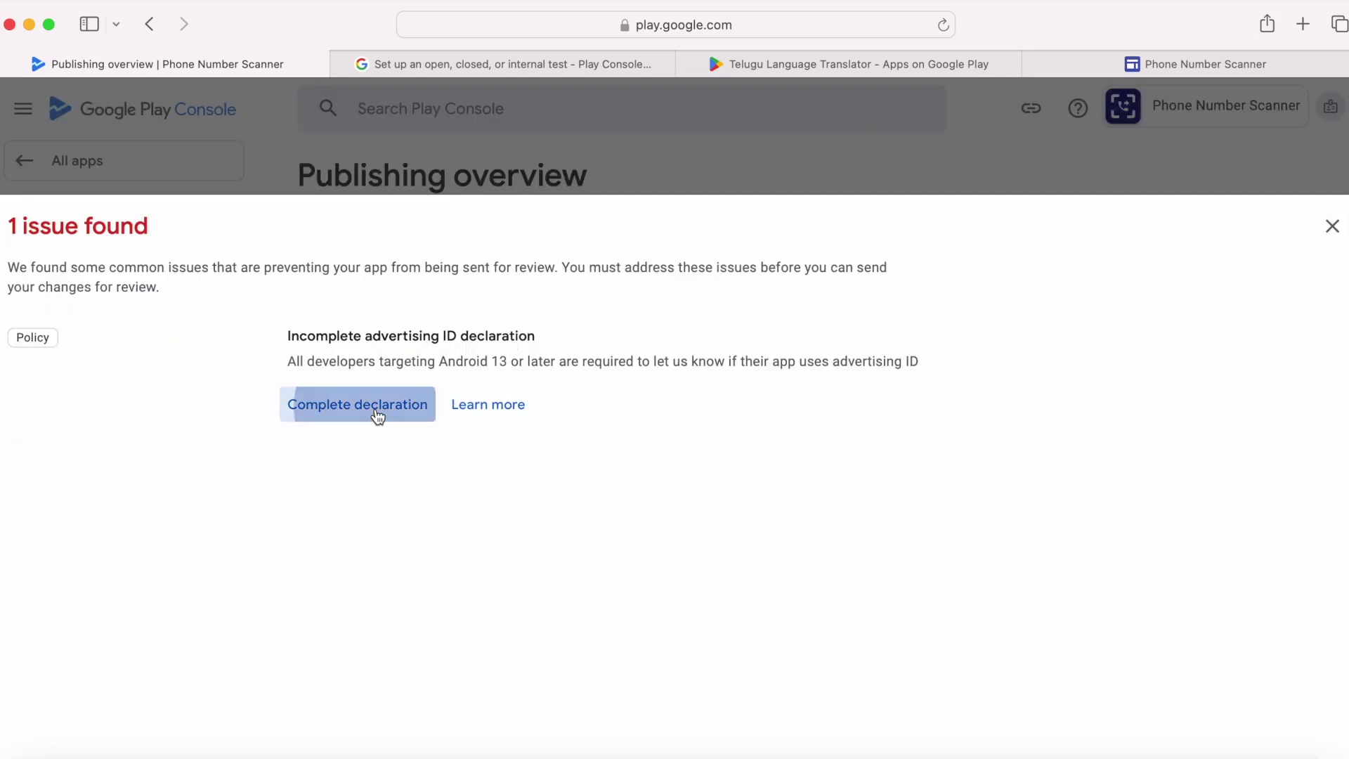
pyautogui.scroll(-6, 755, 552)
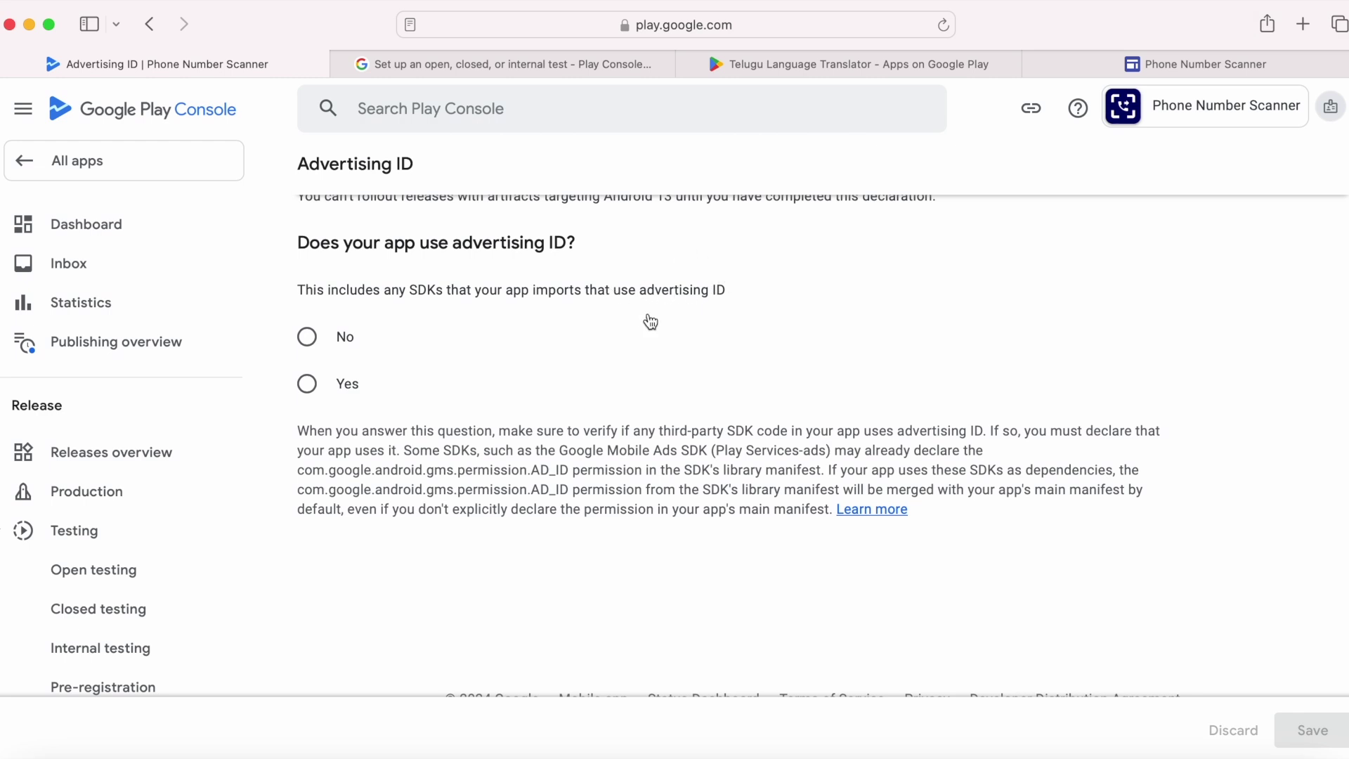
pyautogui.moveTo(713, 450); pyautogui.dragTo(831, 451)
pyautogui.click(609, 501)
pyautogui.moveTo(533, 488); pyautogui.dragTo(642, 470)
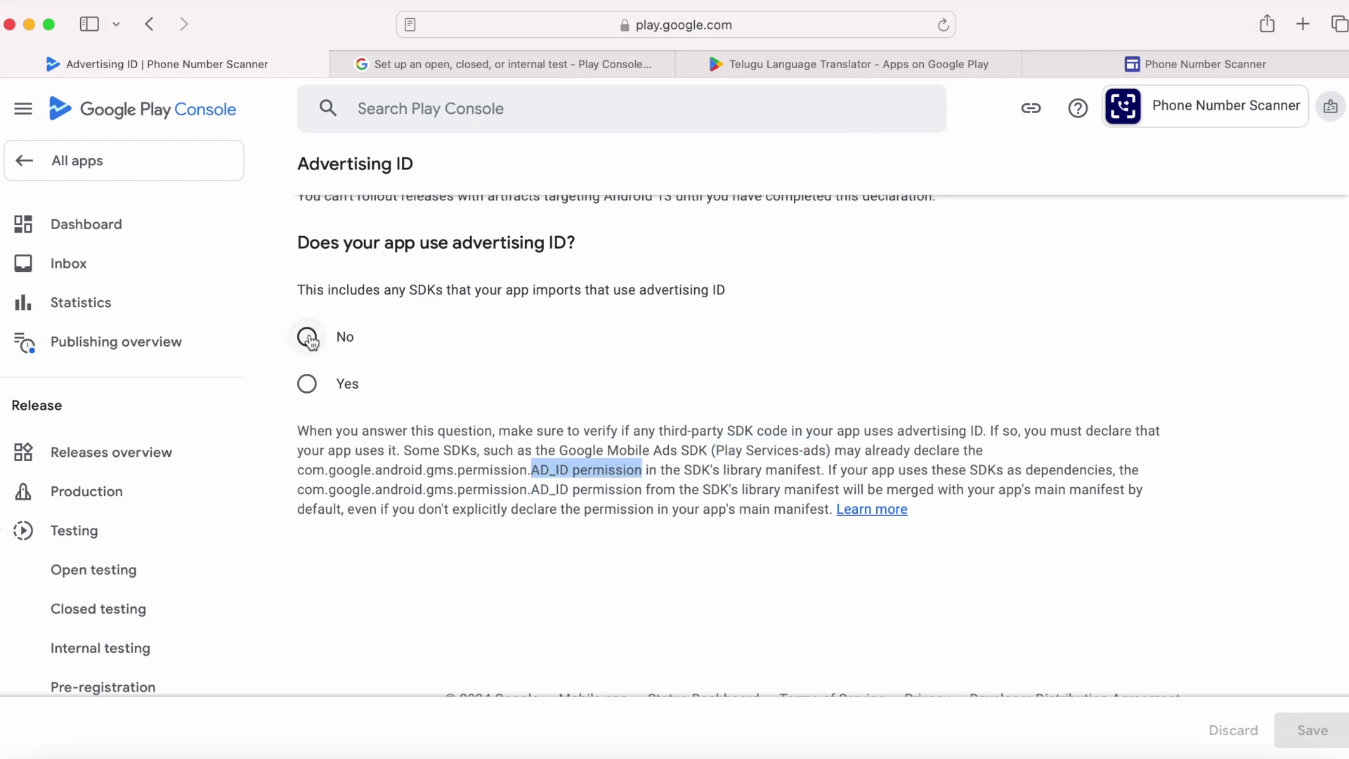
pyautogui.click(309, 383)
pyautogui.click(307, 337)
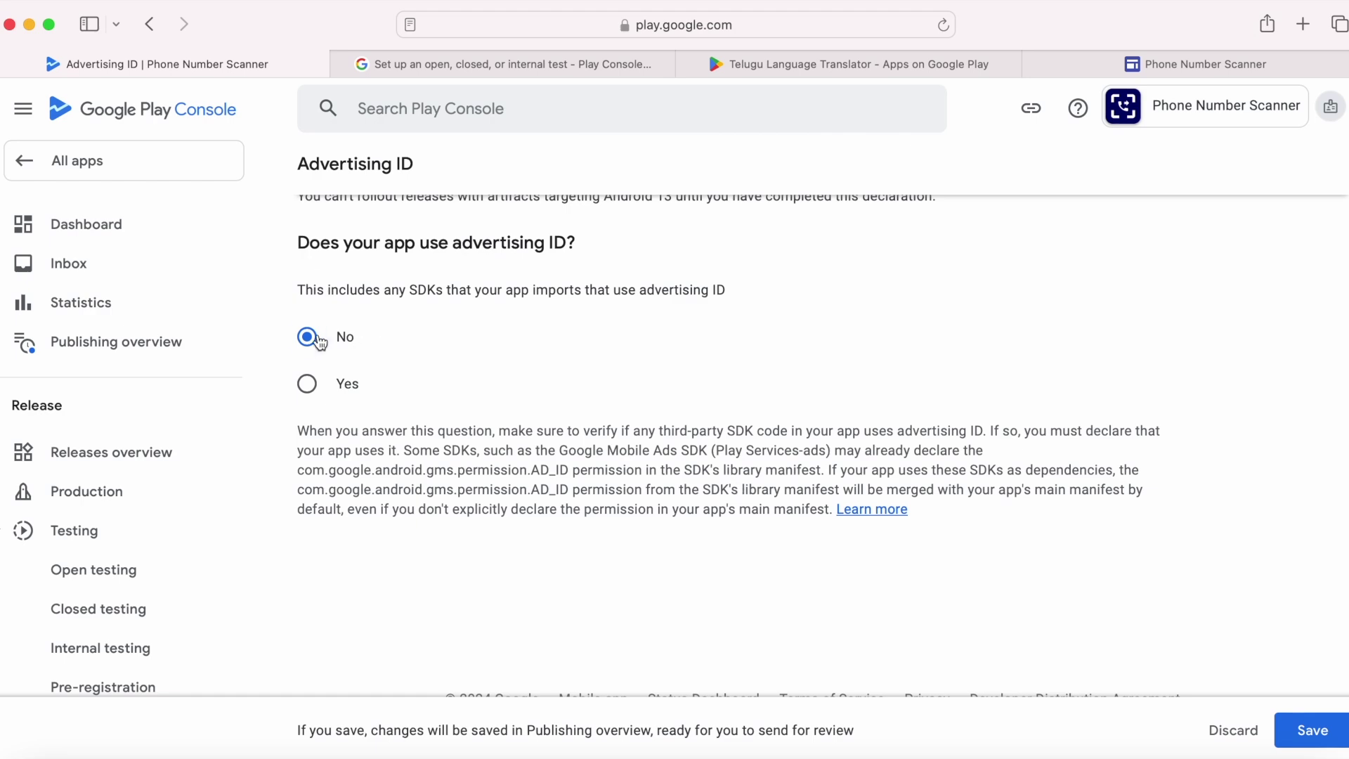
pyautogui.click(1317, 734)
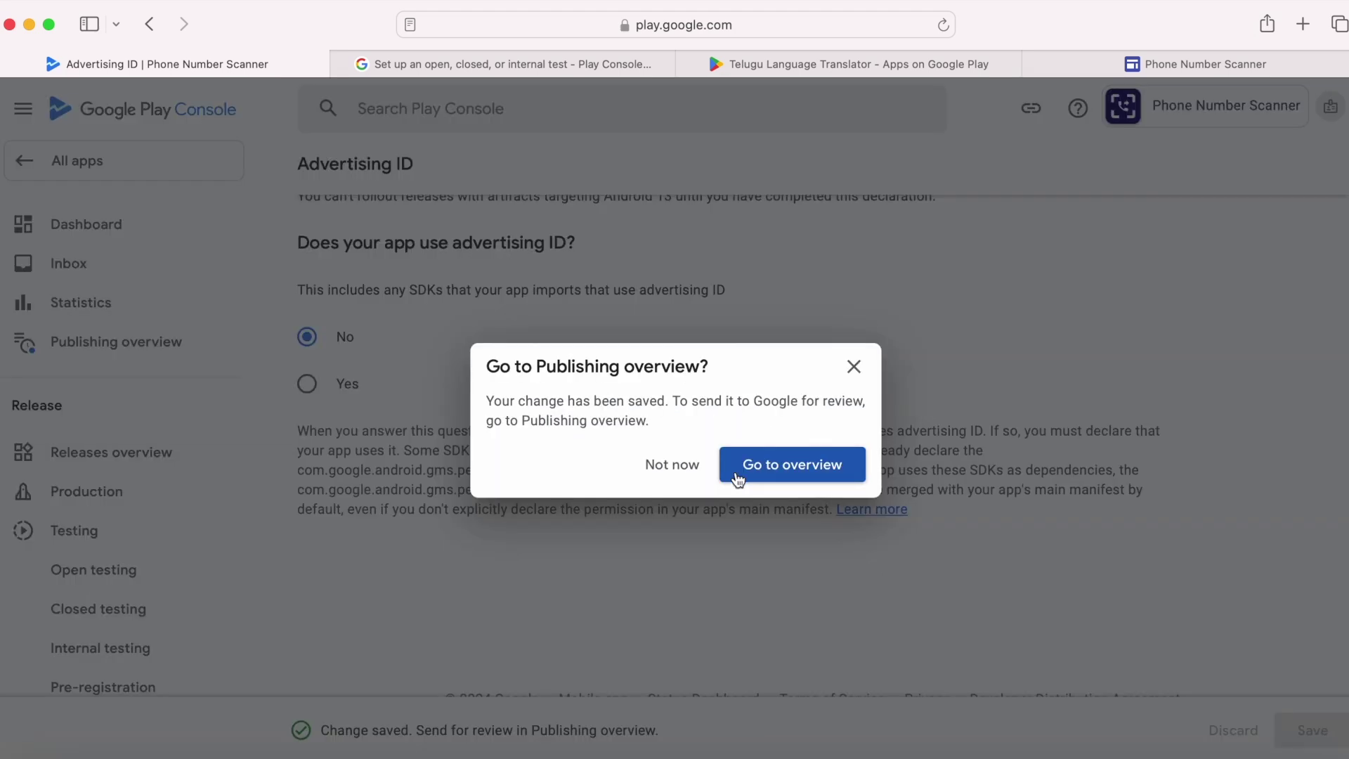
pyautogui.click(803, 465)
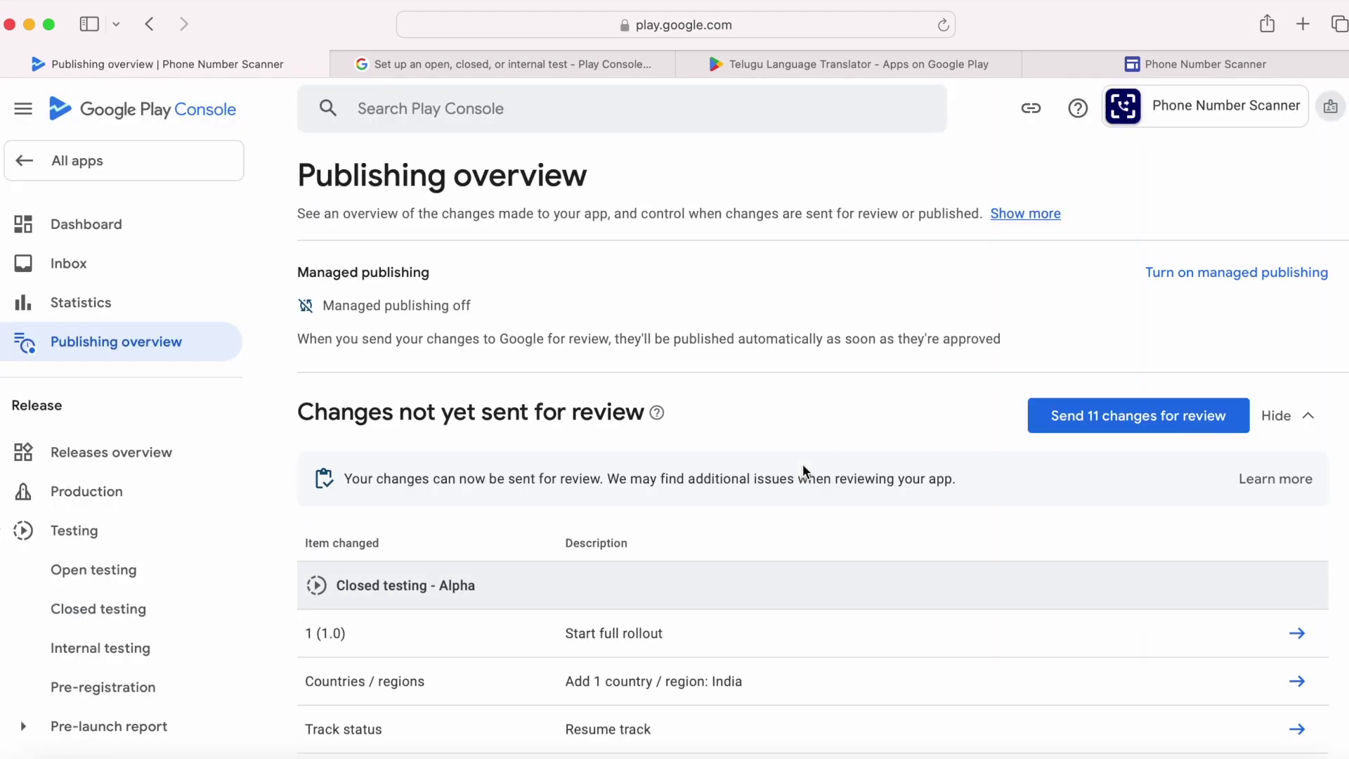
# Step: Send the 11 changes for review and confirm the submission
pyautogui.moveTo(344, 479); pyautogui.dragTo(612, 479)
pyautogui.click(854, 496)
pyautogui.click(1100, 422)
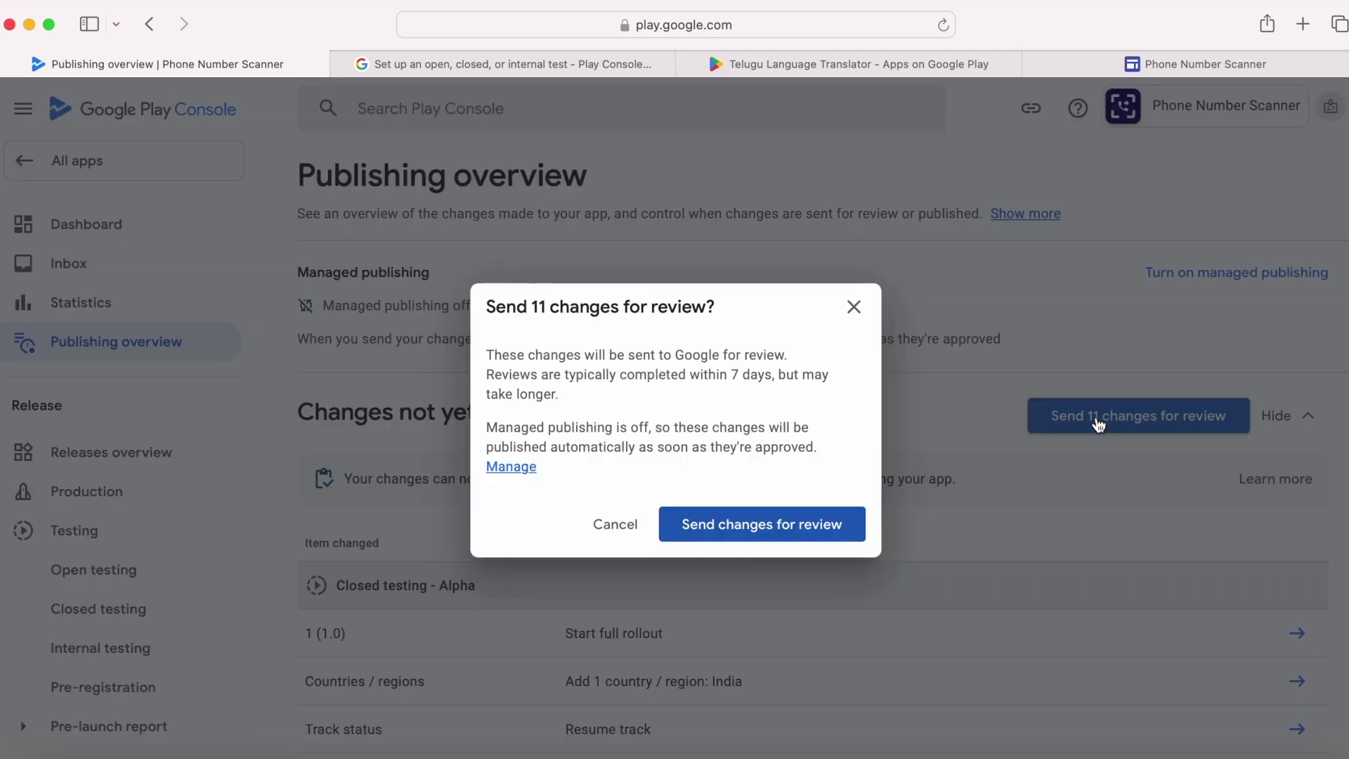
pyautogui.click(762, 526)
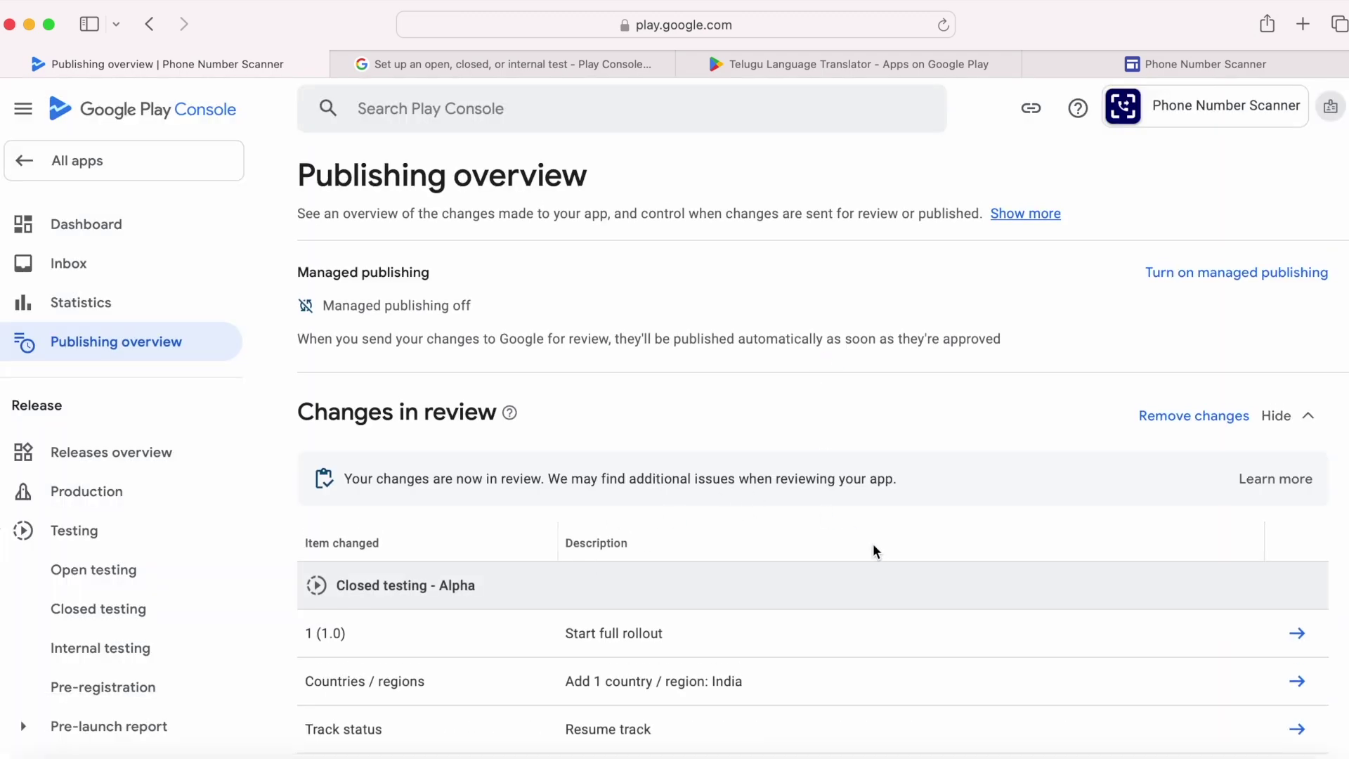
# Step: Return to All apps, where Phone Number Scanner shows Closed testing
pyautogui.scroll(-10, 850, 628)
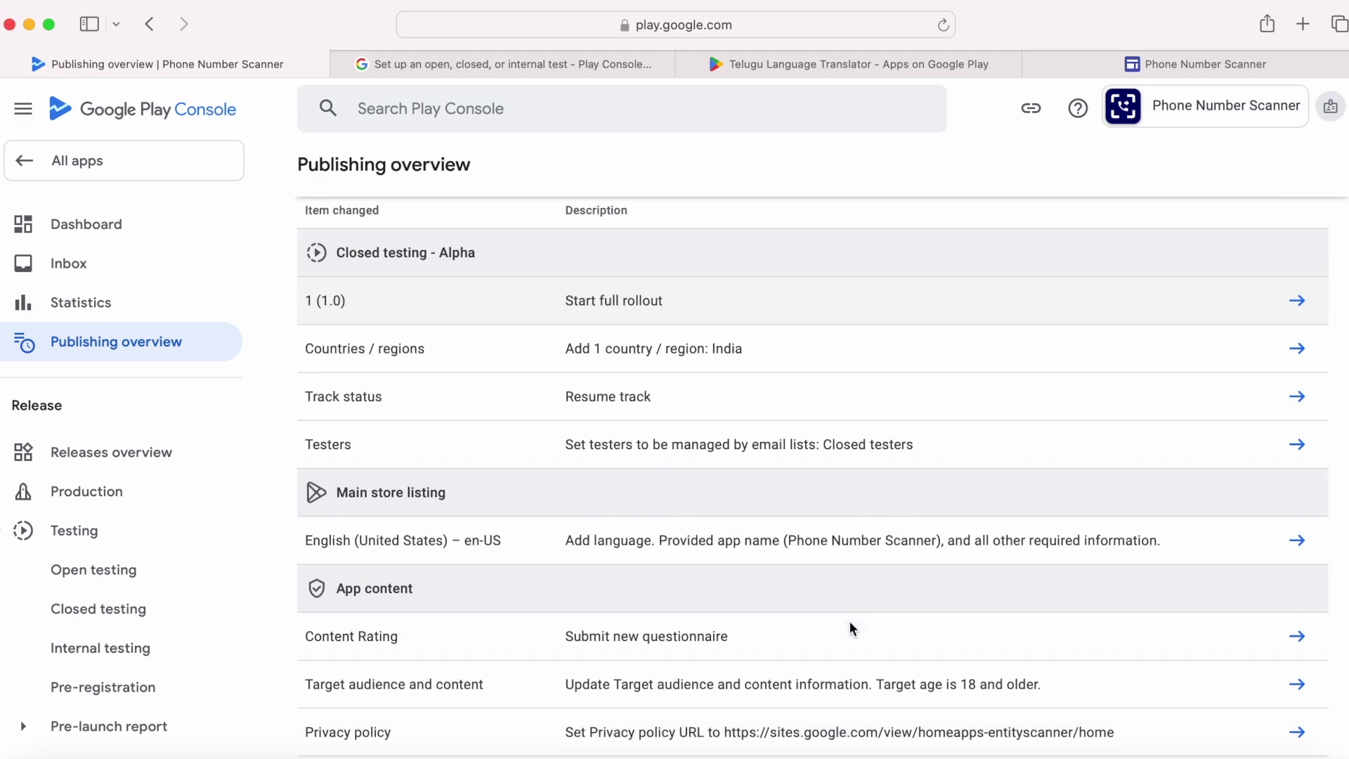
pyautogui.scroll(7, 851, 628)
pyautogui.scroll(5, 850, 627)
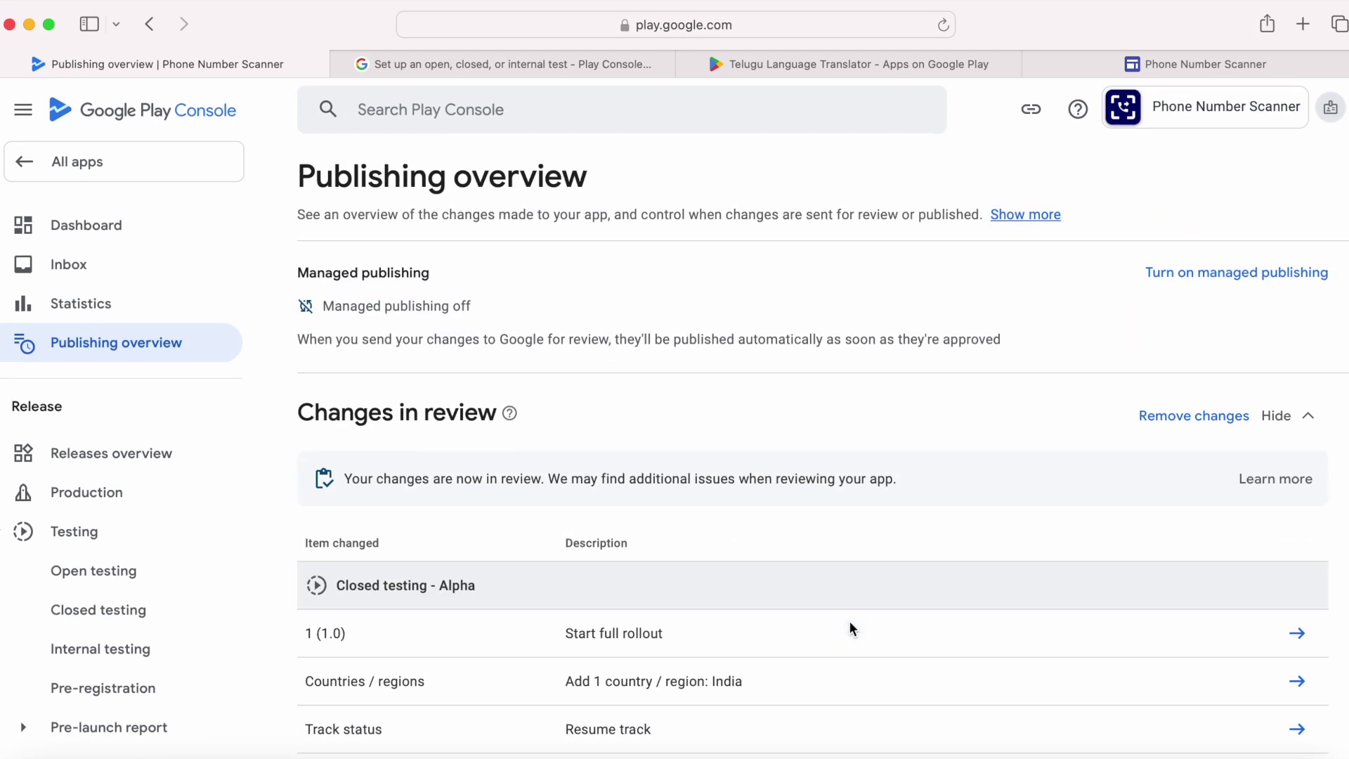
pyautogui.click(126, 174)
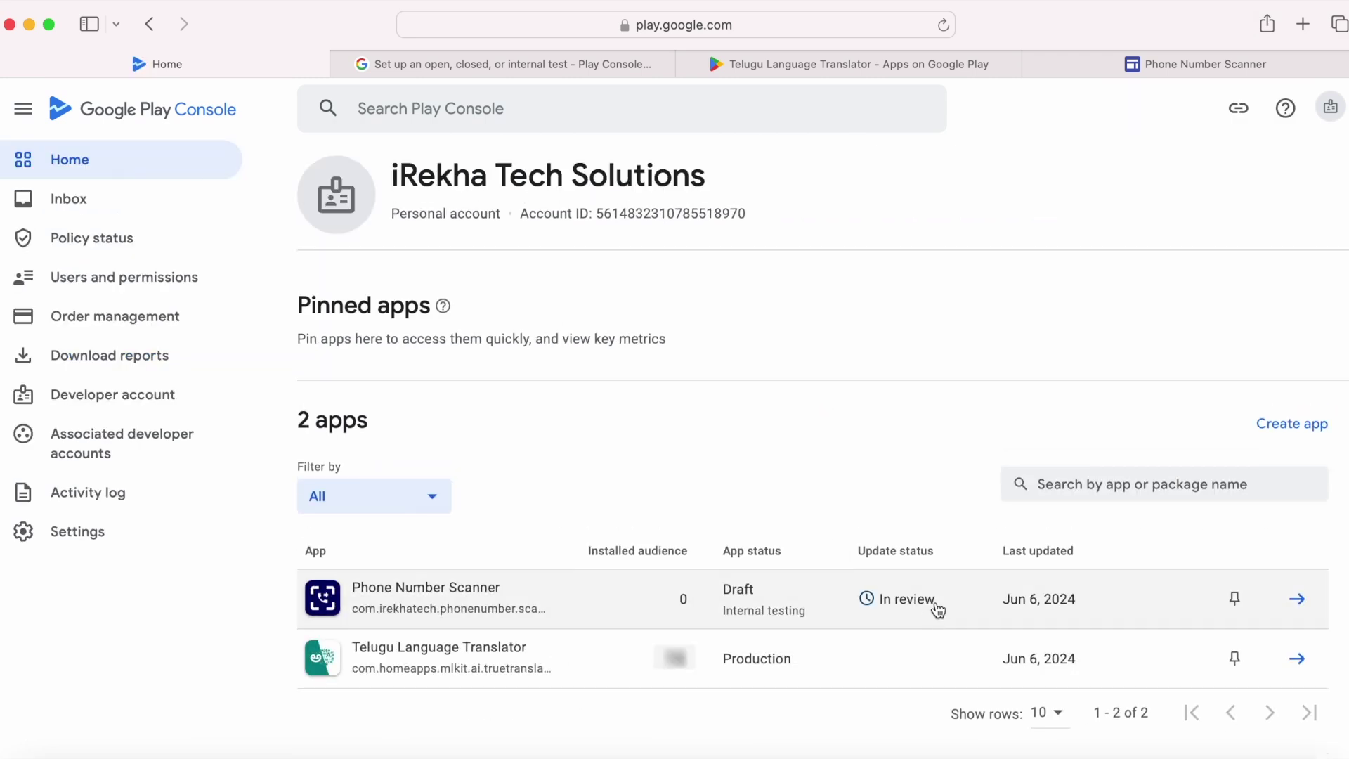
pyautogui.moveTo(933, 601); pyautogui.dragTo(881, 610)
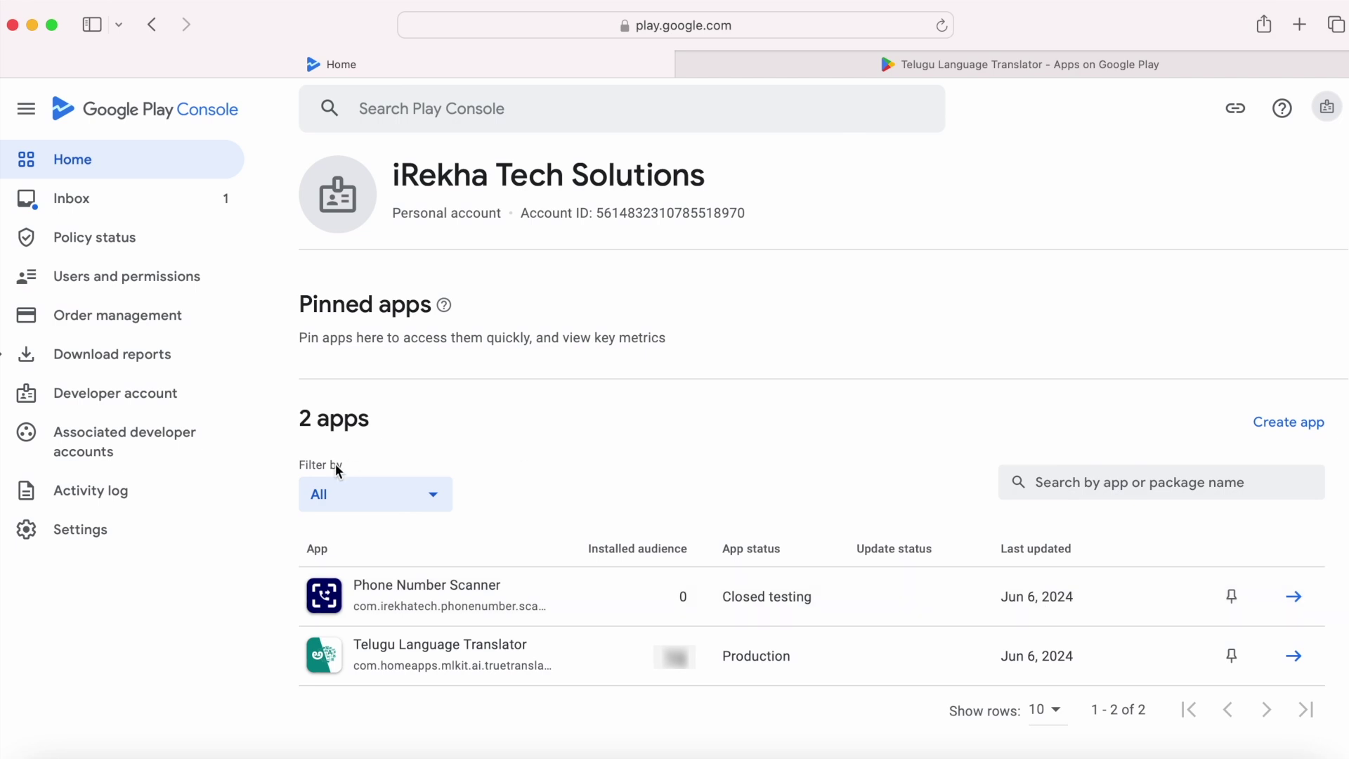
# Step: Read the inbox notice of published updates, then open Phone Number Scanner's Internal app sharing setup
pyautogui.click(90, 208)
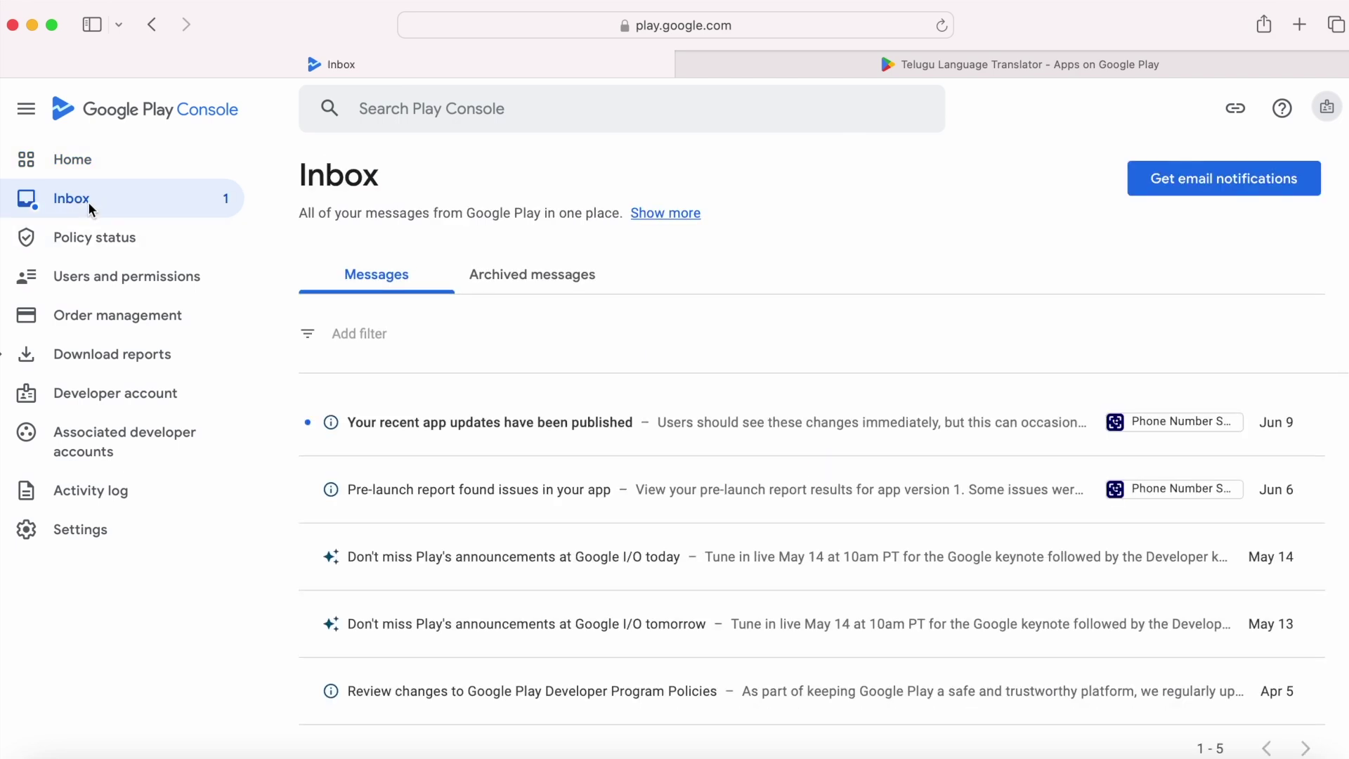
pyautogui.click(604, 436)
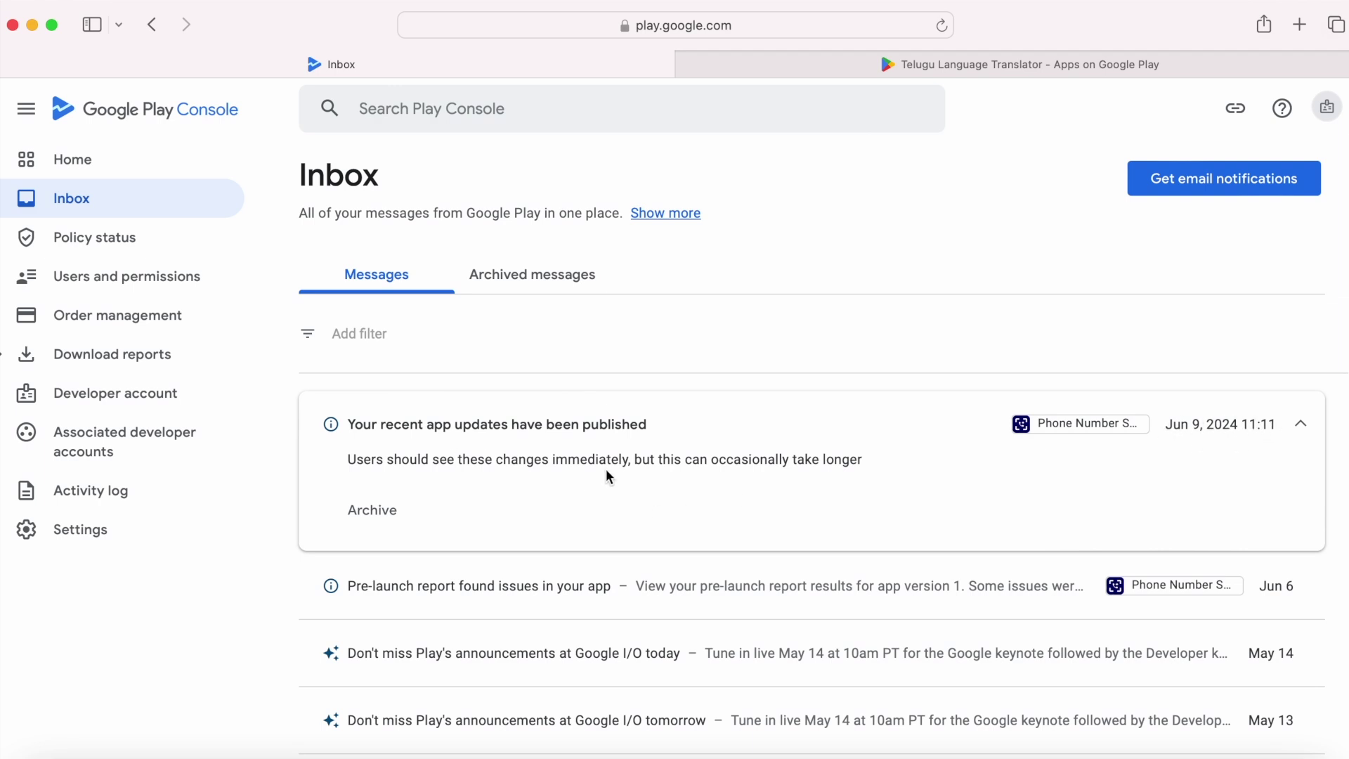
pyautogui.click(81, 172)
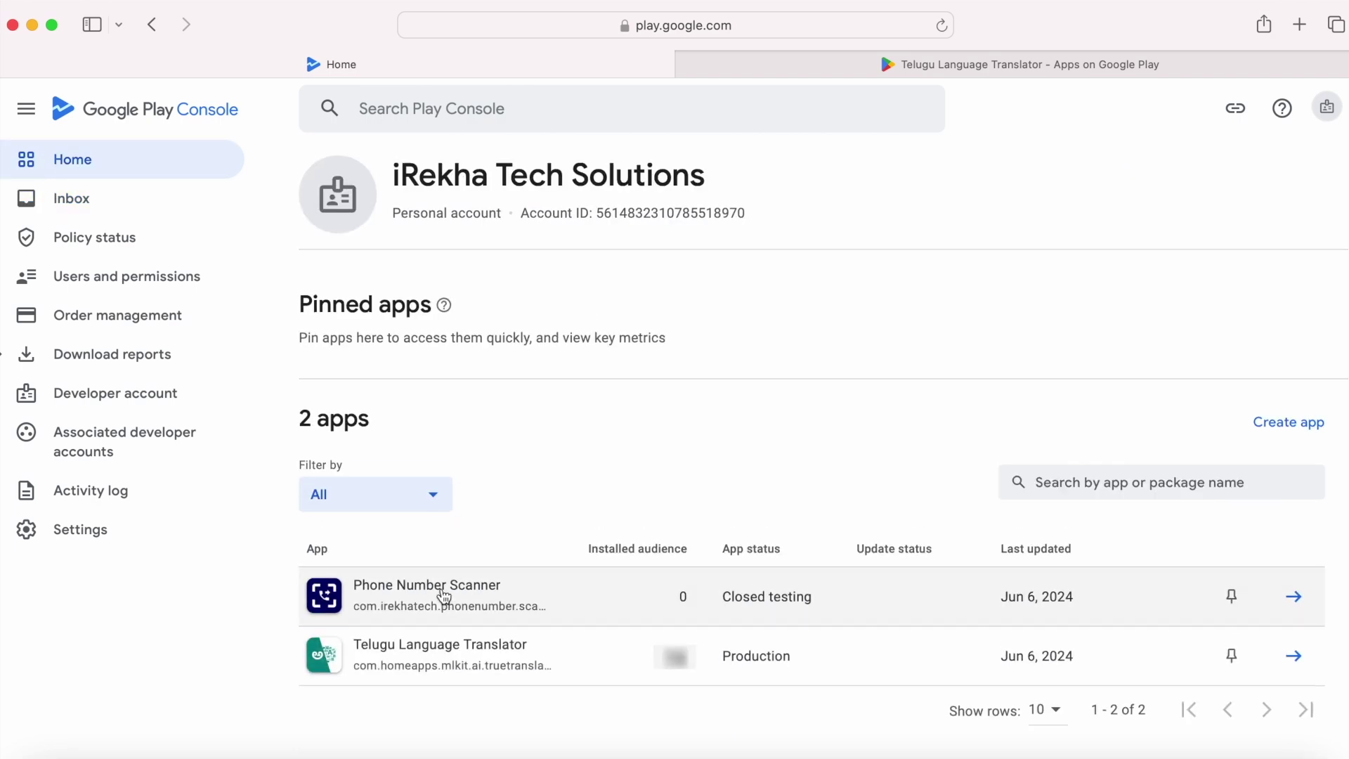
pyautogui.click(443, 596)
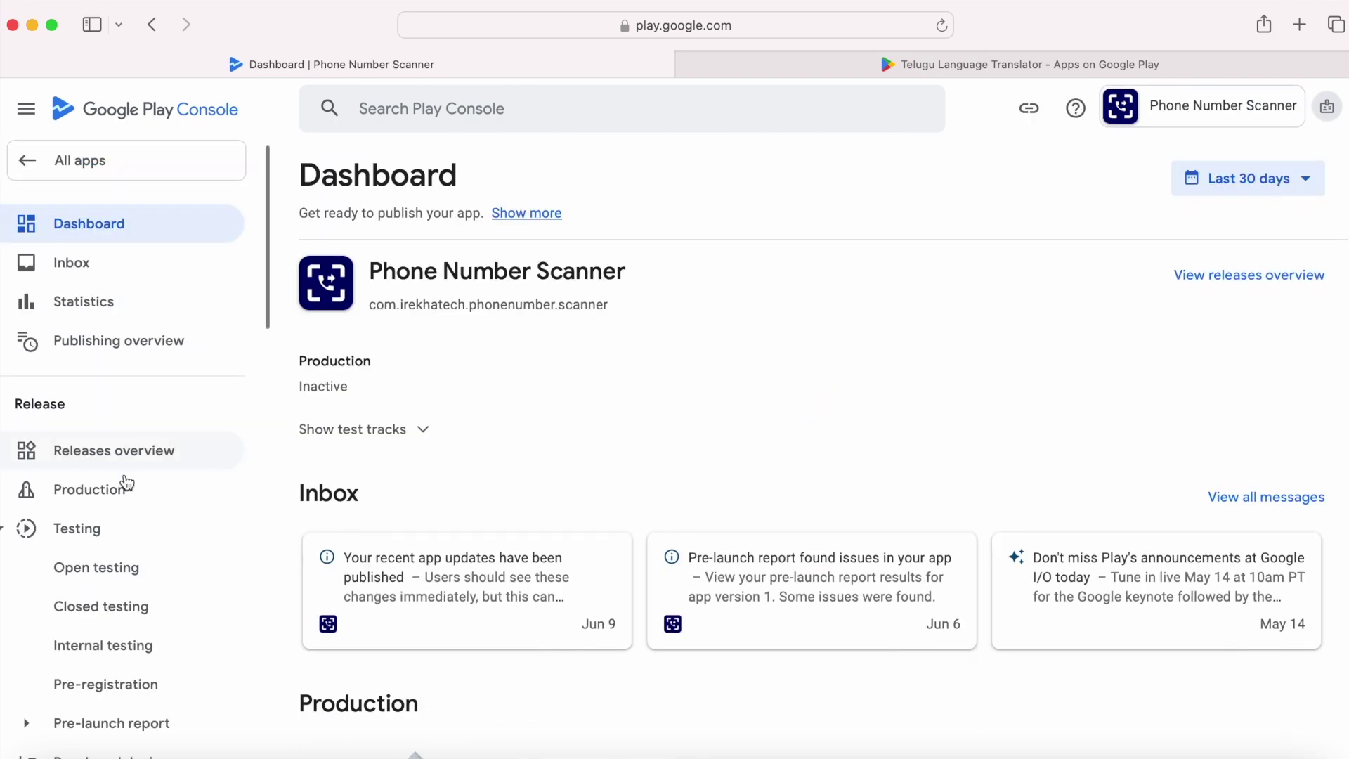
pyautogui.scroll(-4, 123, 483)
pyautogui.scroll(-5, 125, 484)
pyautogui.click(154, 353)
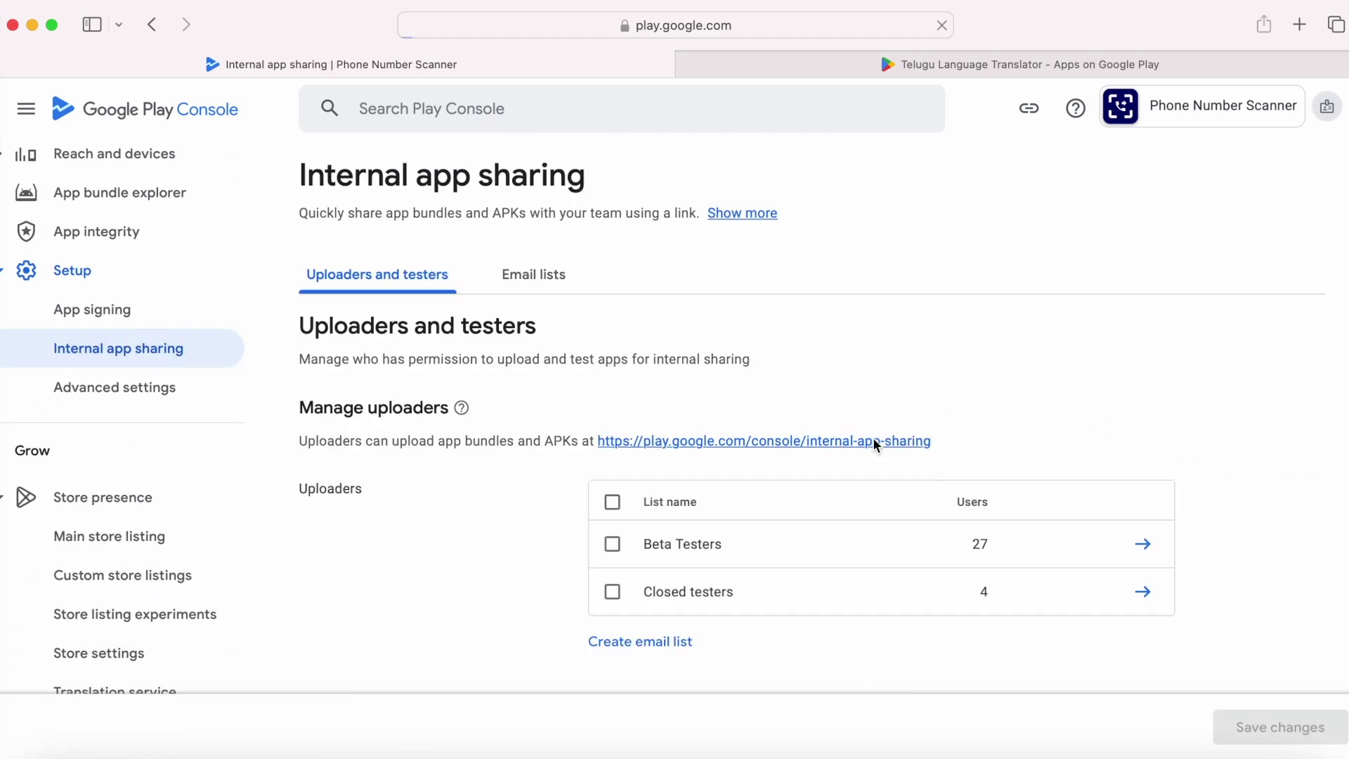
# Step: Drag Scanner-v1-release.aab from Finder into the internal app sharing upload area
pyautogui.click(875, 441)
pyautogui.scroll(-3, 1105, 482)
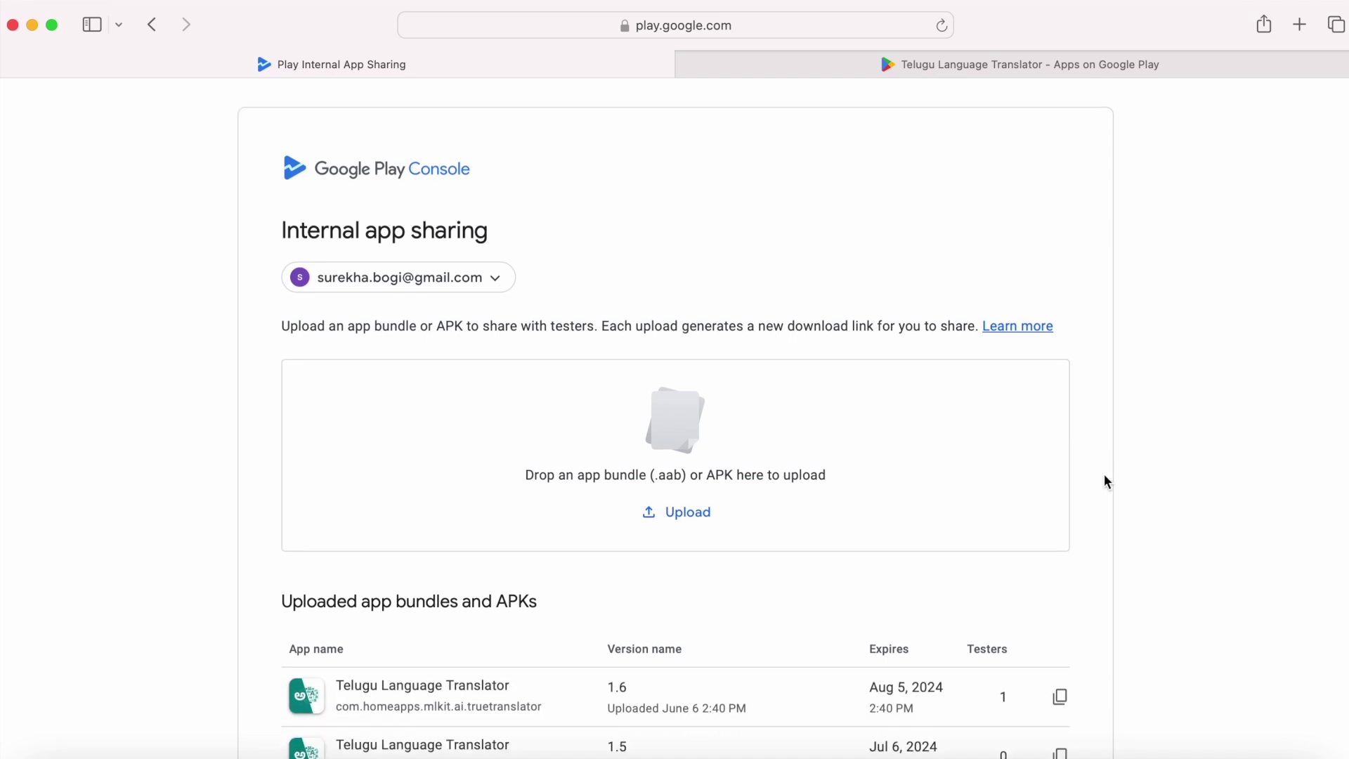
pyautogui.press('super+Tab')
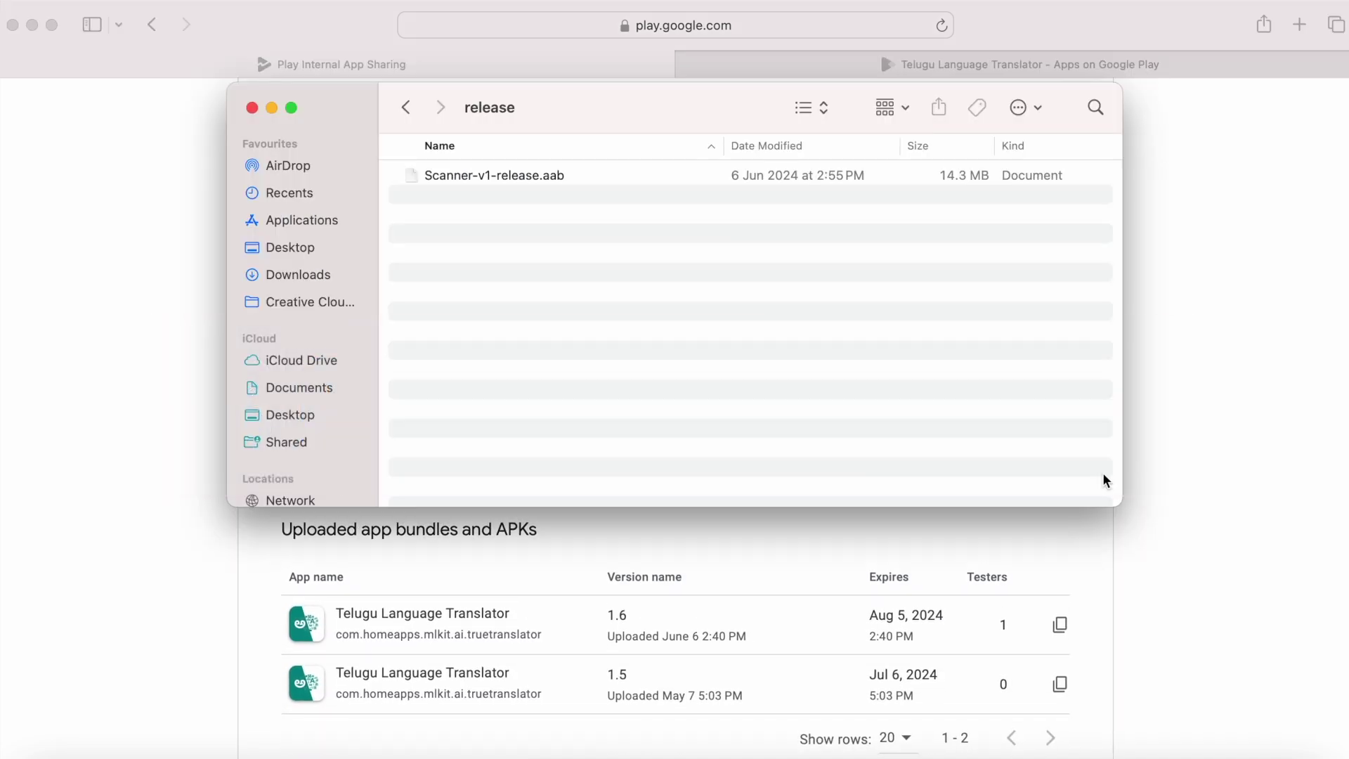
pyautogui.moveTo(639, 121); pyautogui.dragTo(974, 101)
pyautogui.click(839, 156)
pyautogui.moveTo(865, 155); pyautogui.dragTo(481, 385)
pyautogui.click(606, 87)
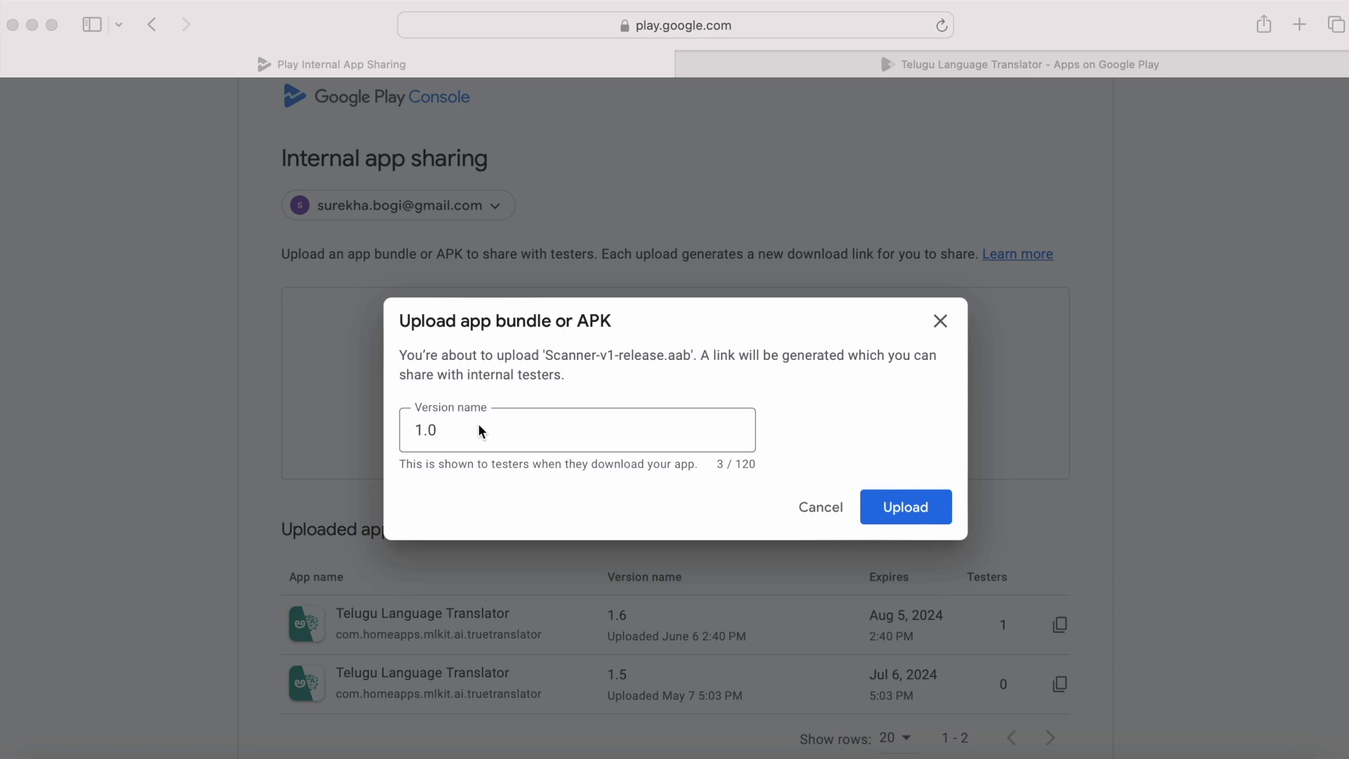
# Step: Replace version name 1.0 with FirstBuild and upload the bundle
pyautogui.click(451, 431)
pyautogui.moveTo(452, 431); pyautogui.dragTo(385, 431)
pyautogui.write('Fir')
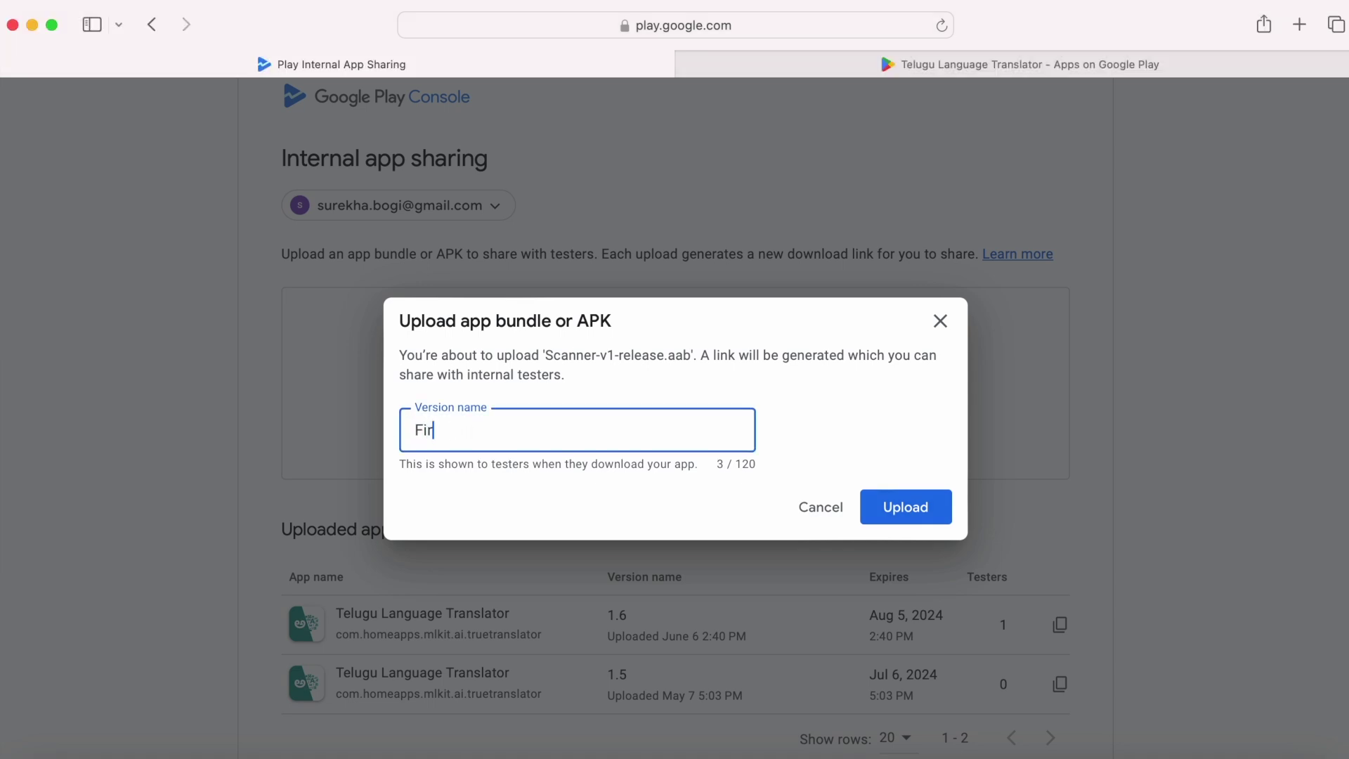
pyautogui.write('stBuild')
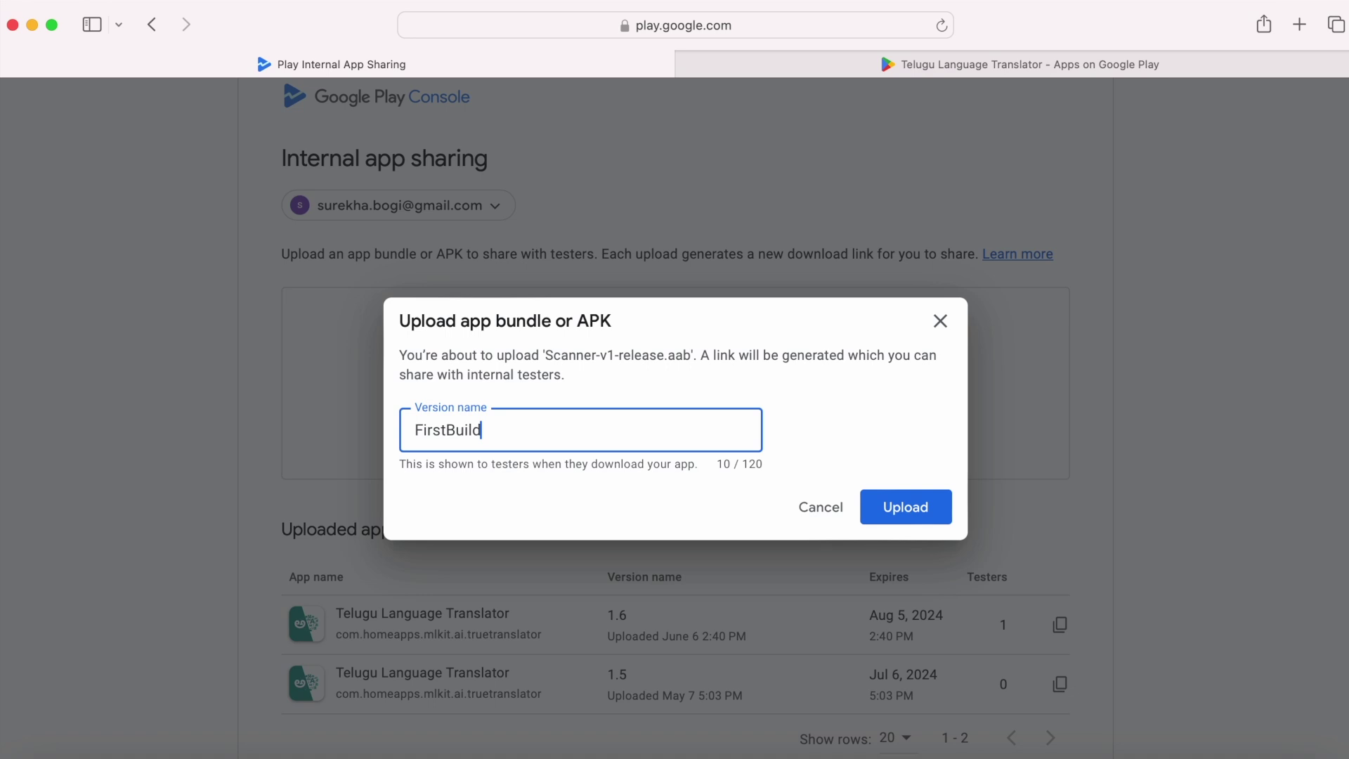
pyautogui.click(925, 507)
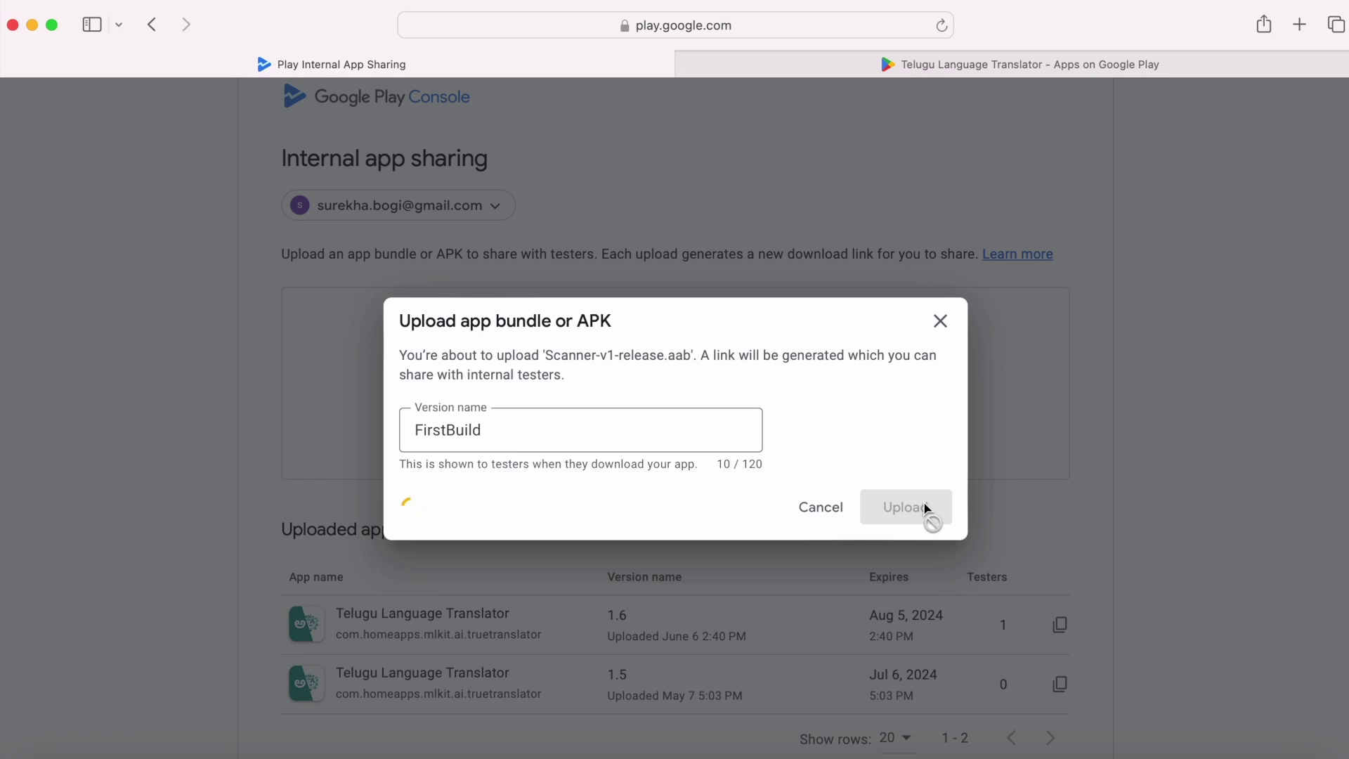
pyautogui.scroll(-5, 852, 521)
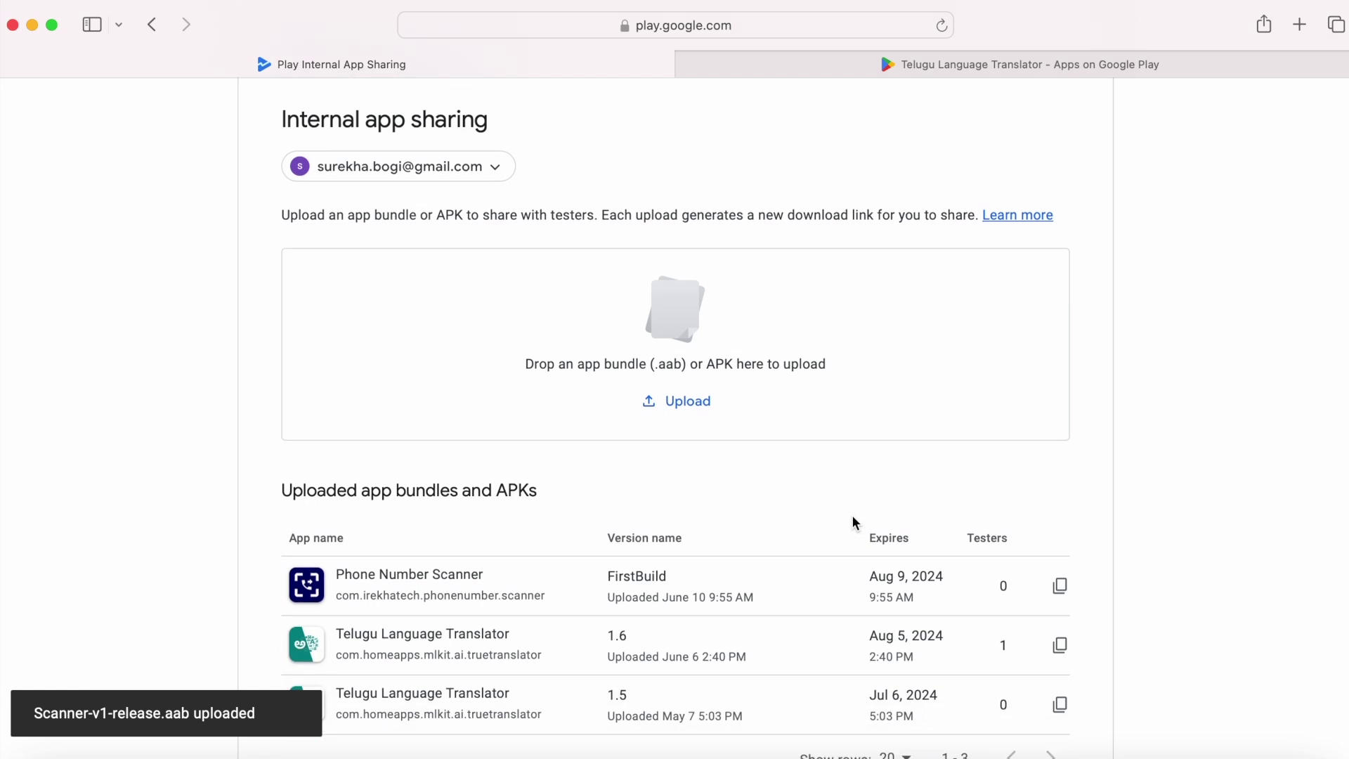
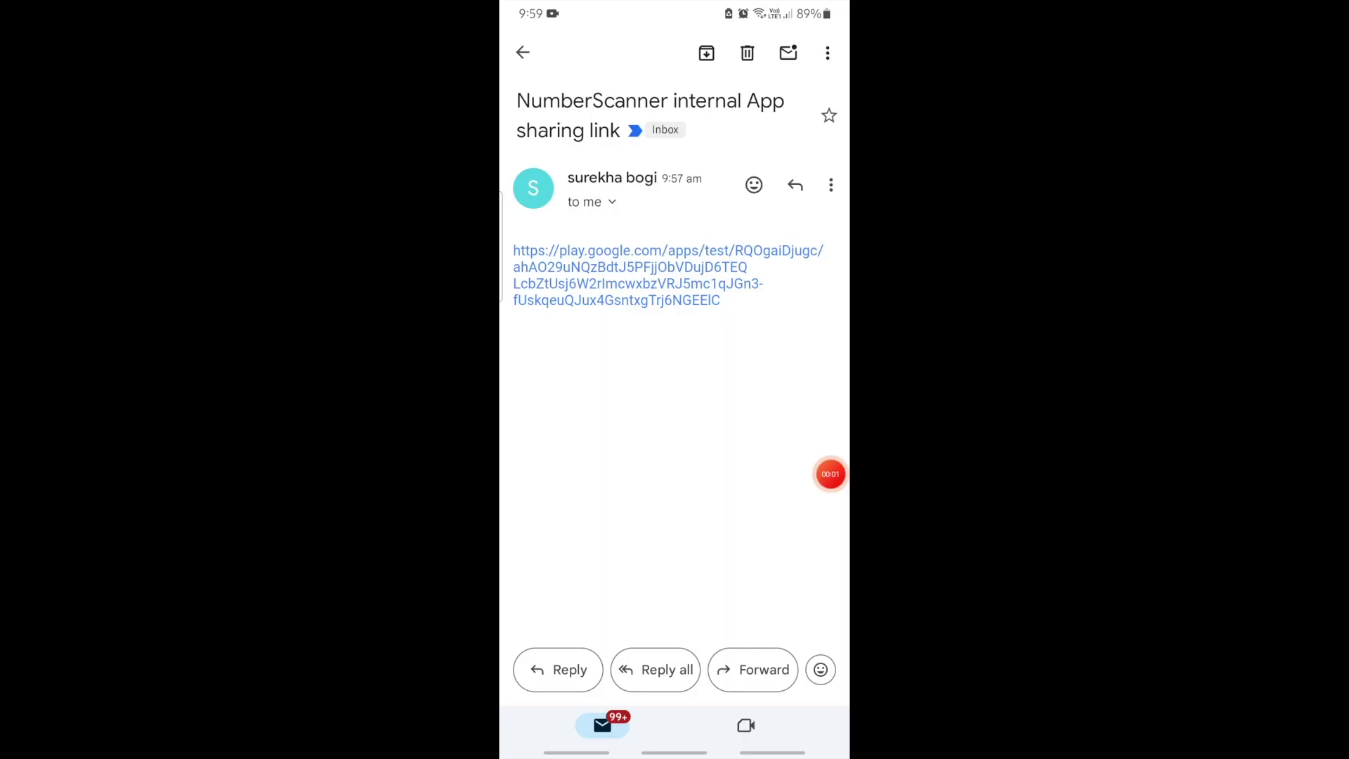
# Step: Copy the internal sharing download link for the Phone Number Scanner FirstBuild bundle
pyautogui.moveTo(731, 336); pyautogui.dragTo(702, 346)
# Step: Open the emailed link in Google Play and install Phone Number Scanner (Early Access)
pyautogui.click(639, 283)
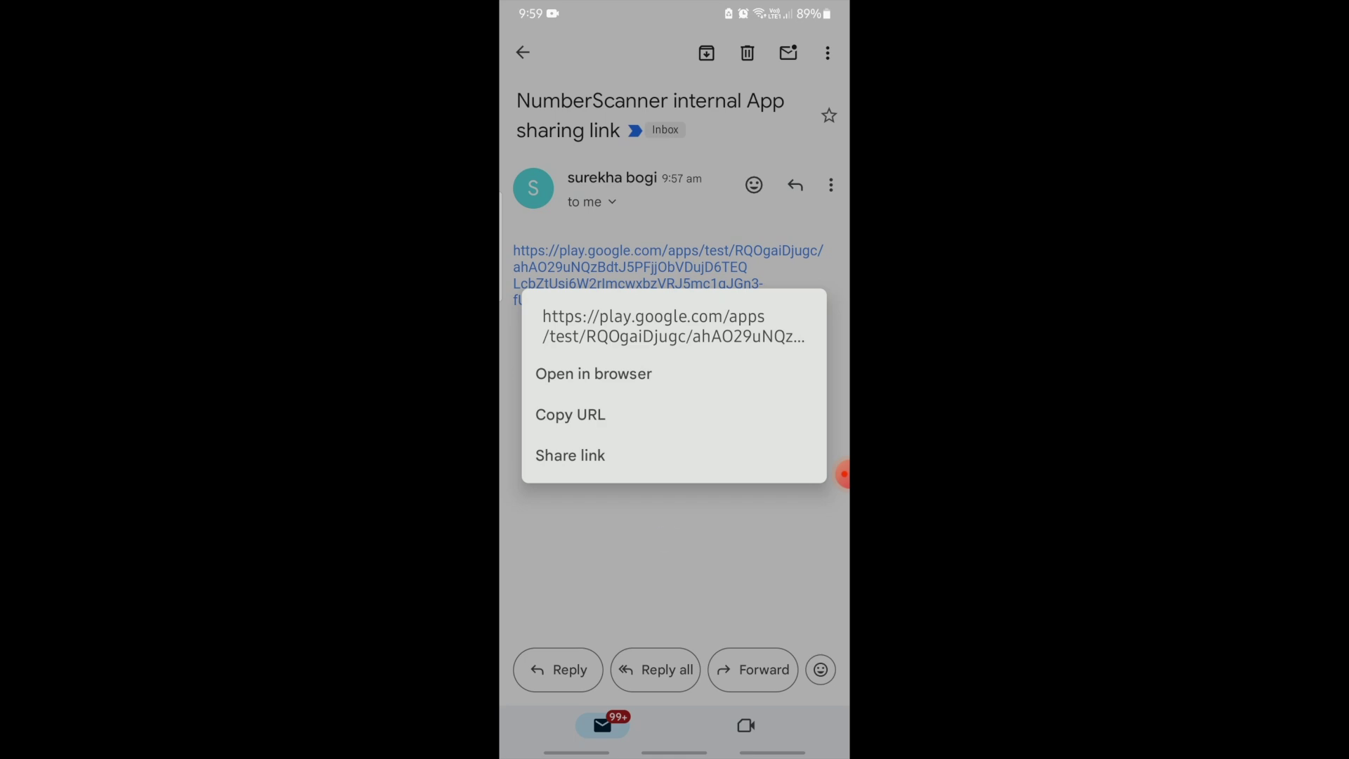
pyautogui.click(593, 374)
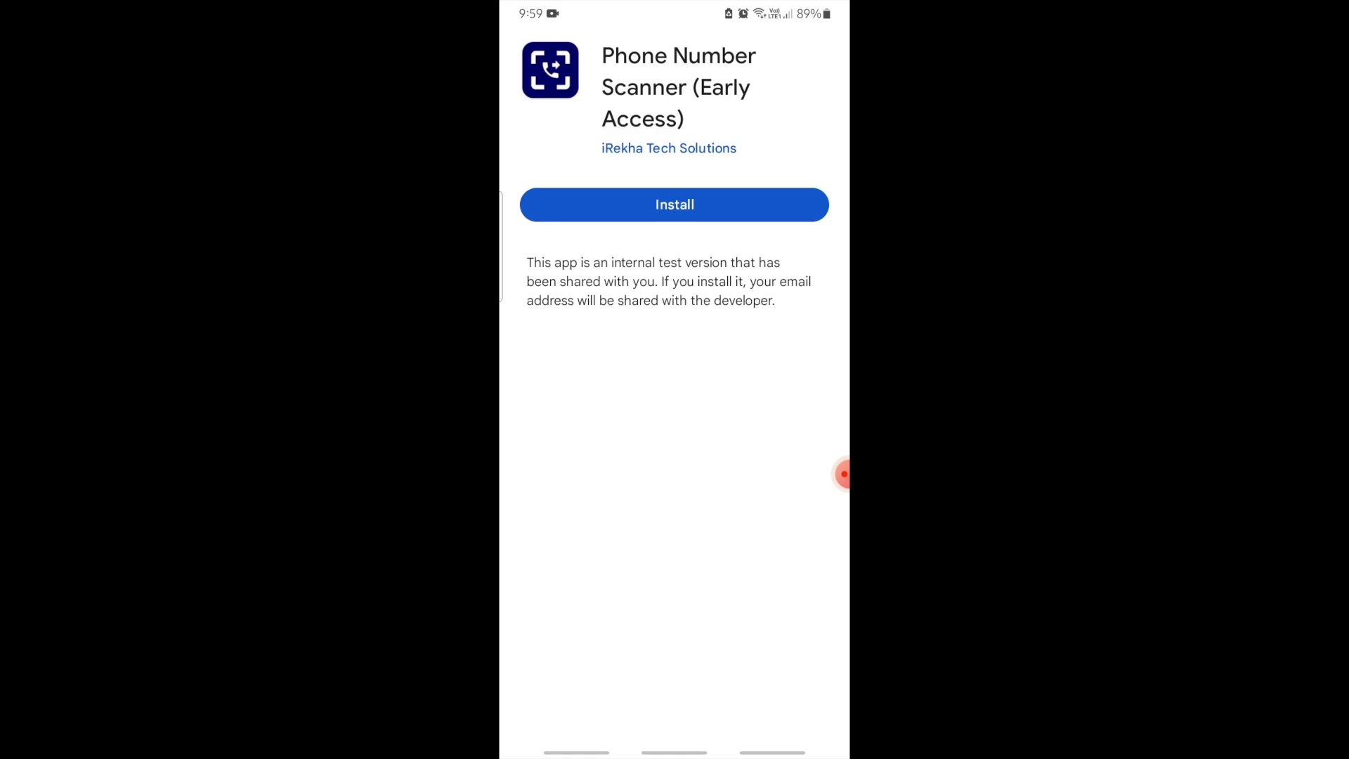
pyautogui.click(698, 202)
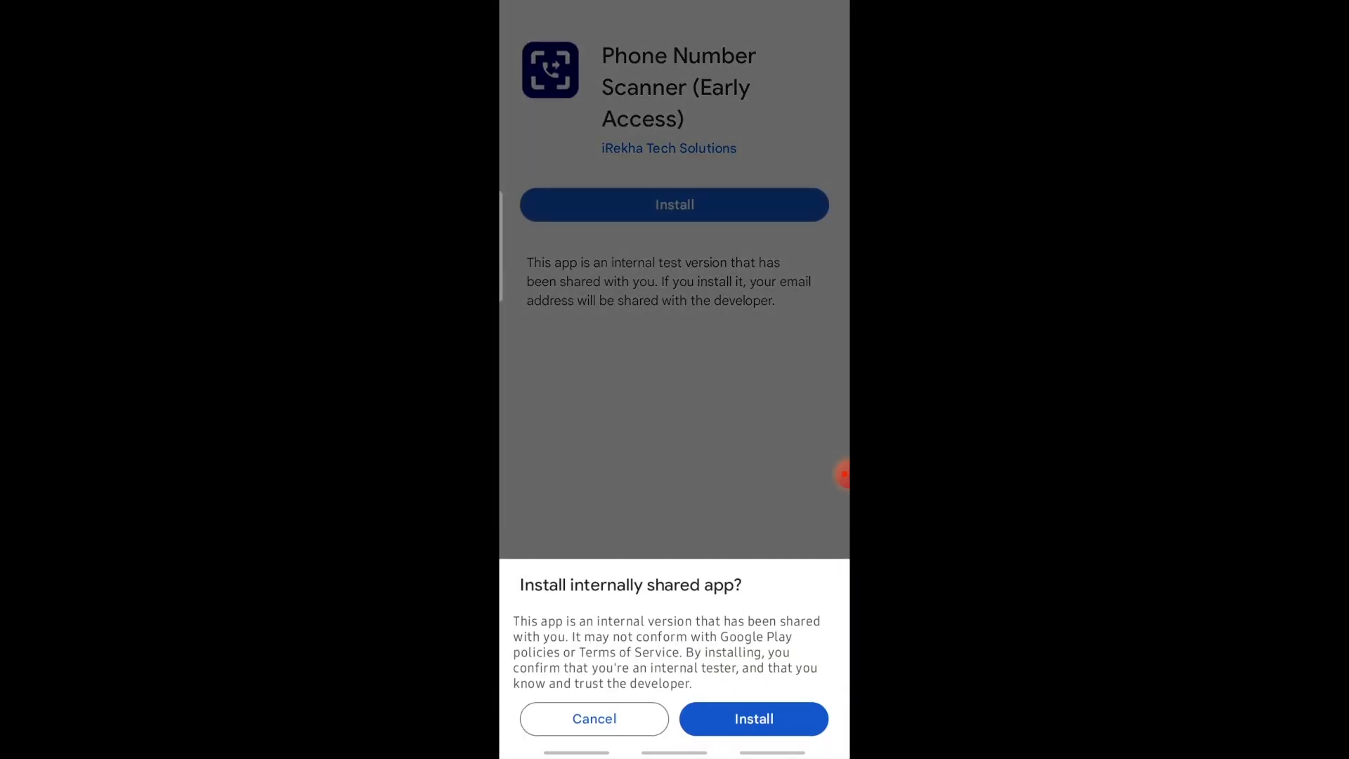
pyautogui.click(754, 718)
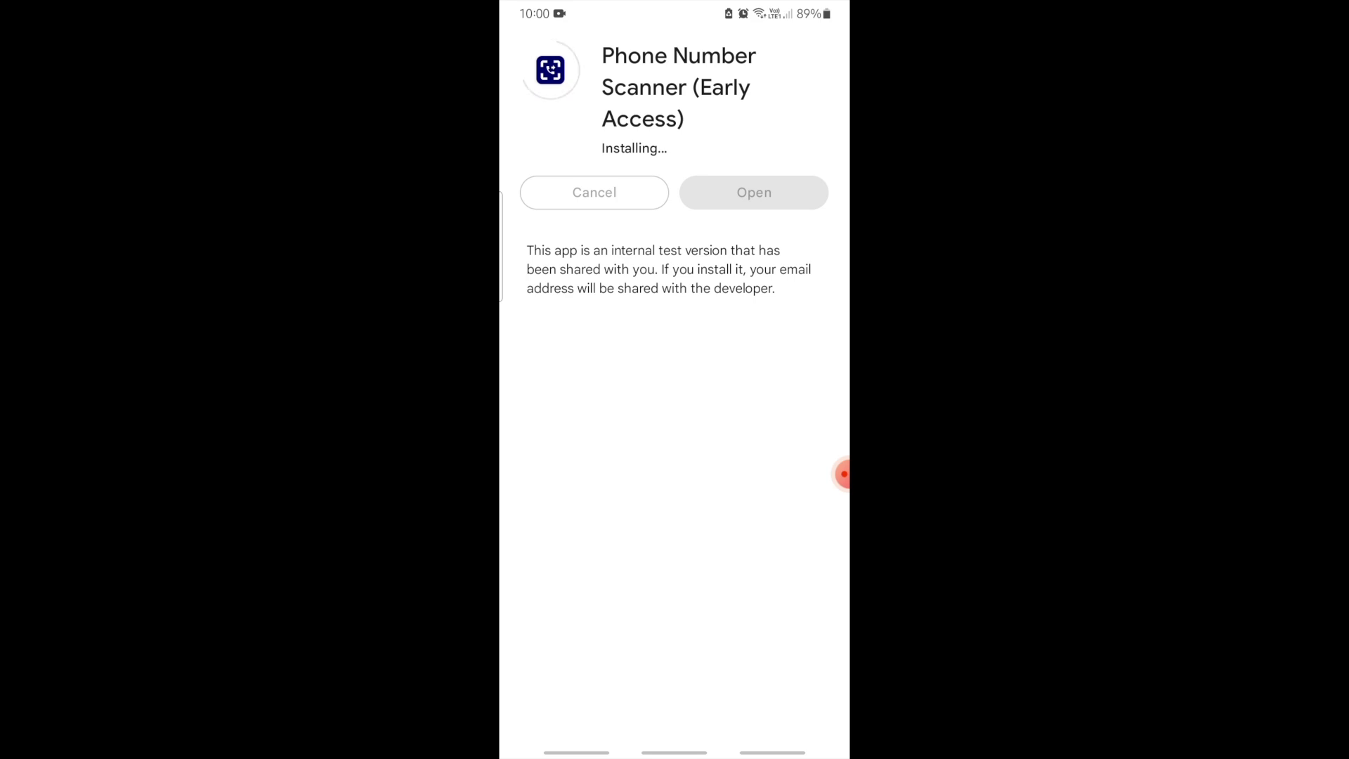
pyautogui.click(843, 474)
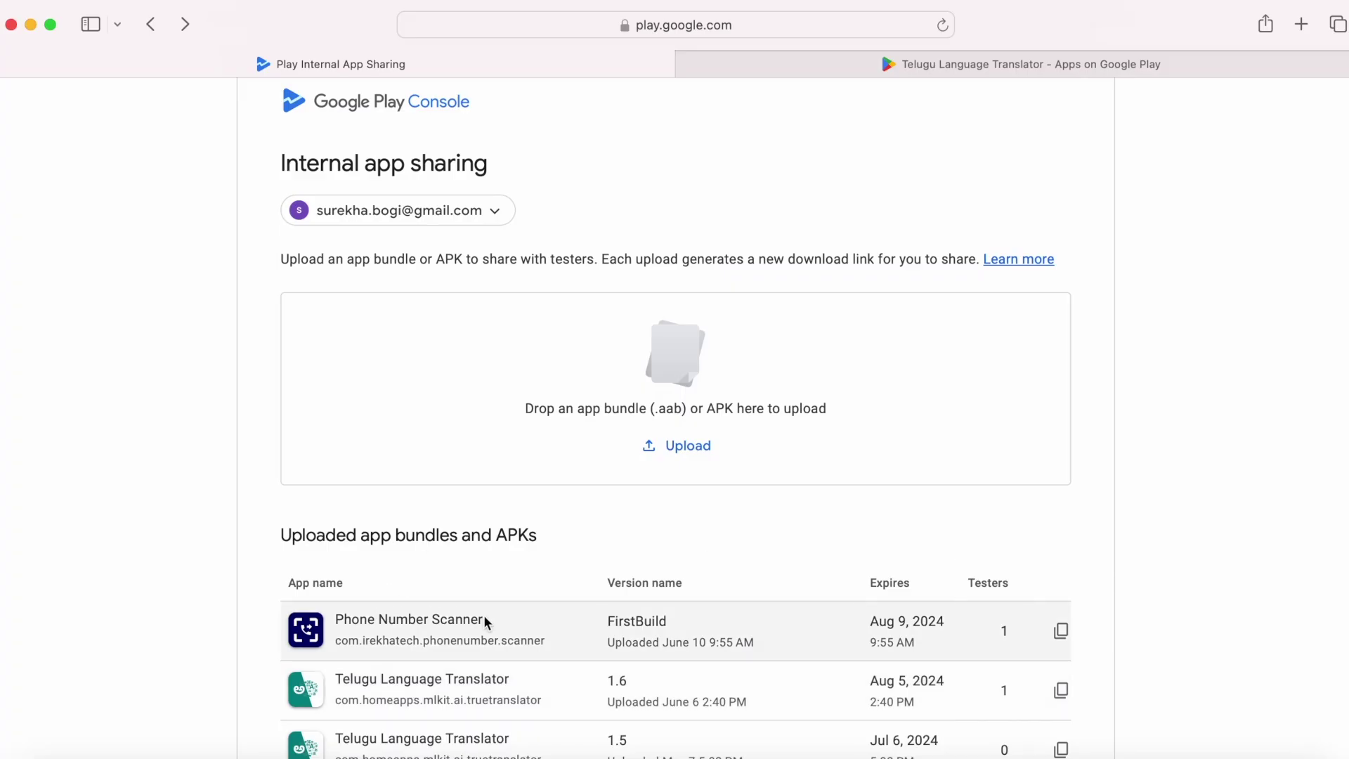
pyautogui.moveTo(483, 618); pyautogui.dragTo(335, 617)
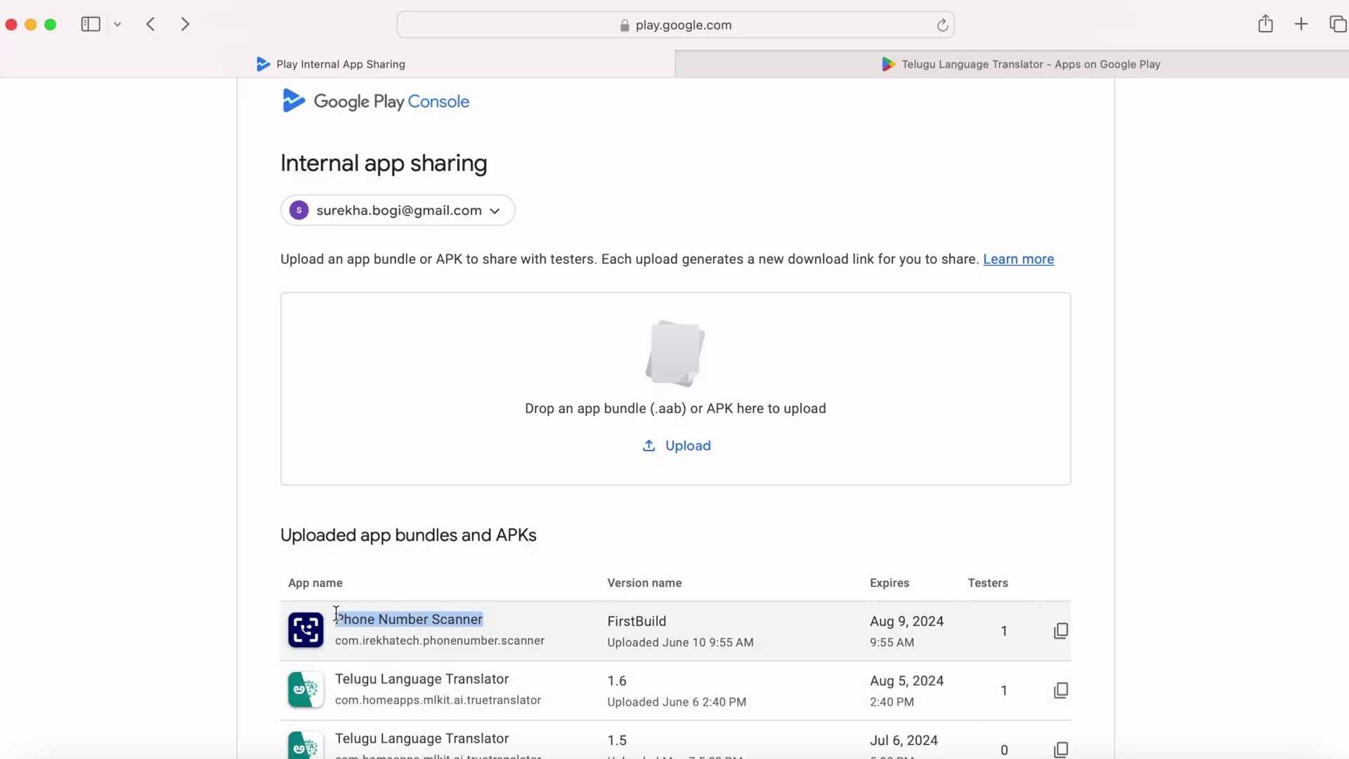
pyautogui.click(458, 637)
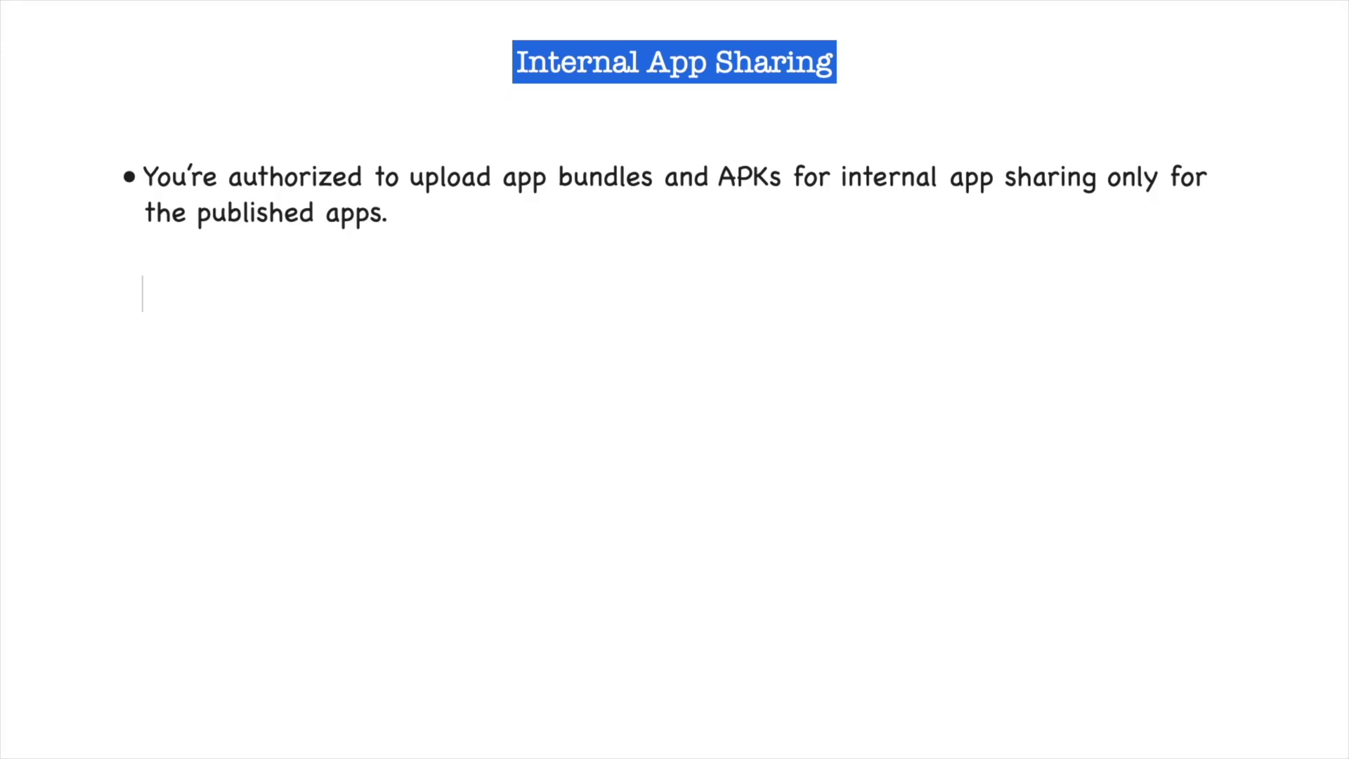
pyautogui.write('Only authorized uploaders along with play console account owners can upload builds to internal app sharing.')
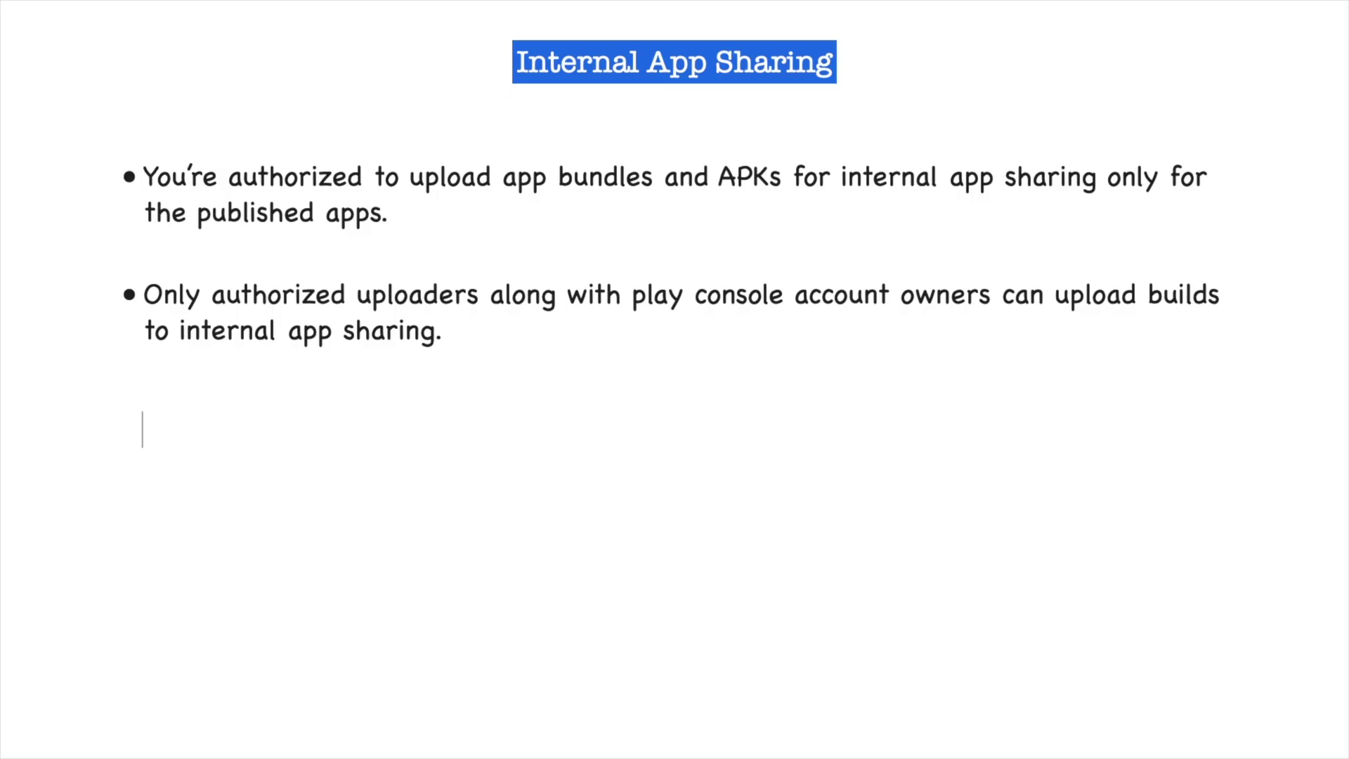
pyautogui.write('Reuse version codes for the builds uploaded to internal app sharing.')
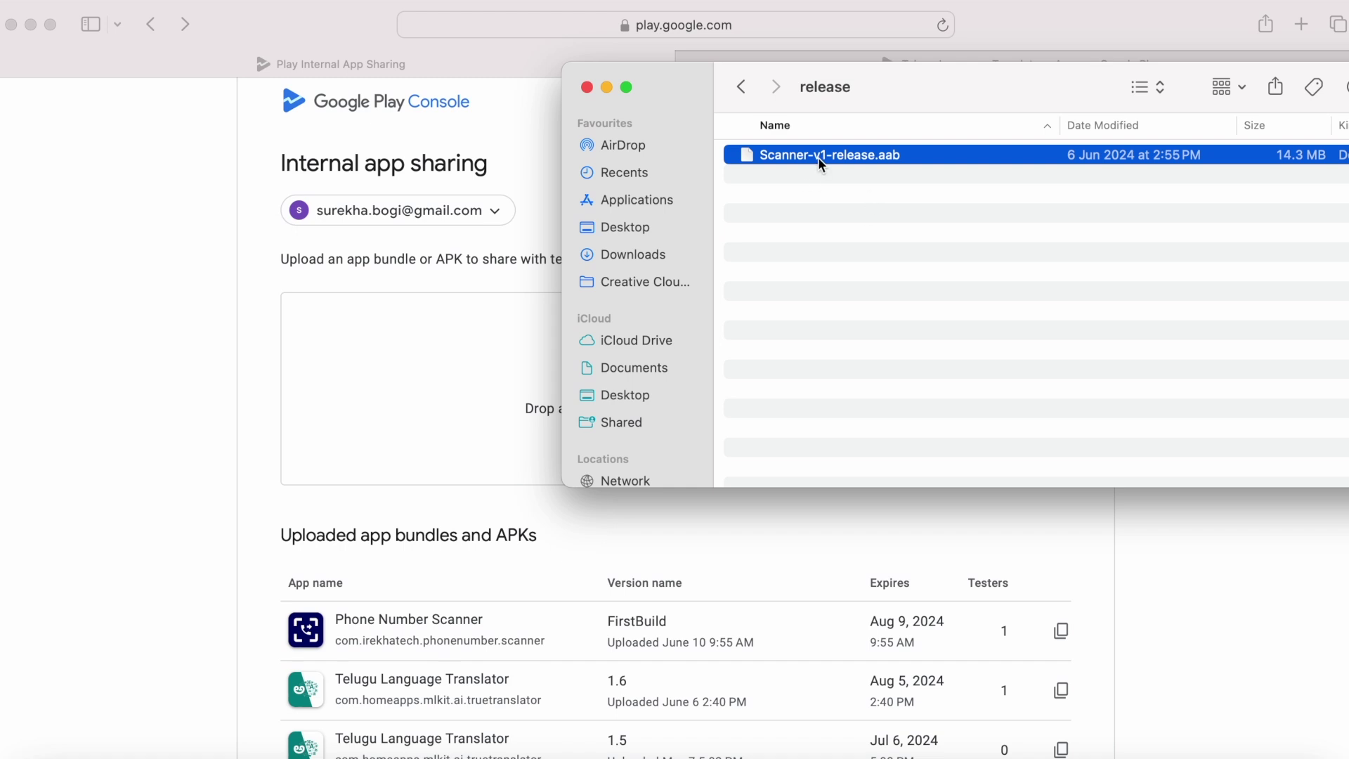
# Step: Upload Scanner-v1-release.aab as Phone Number Scanner version 1.0, expiring Aug 9, 2024
pyautogui.moveTo(820, 163); pyautogui.dragTo(457, 393)
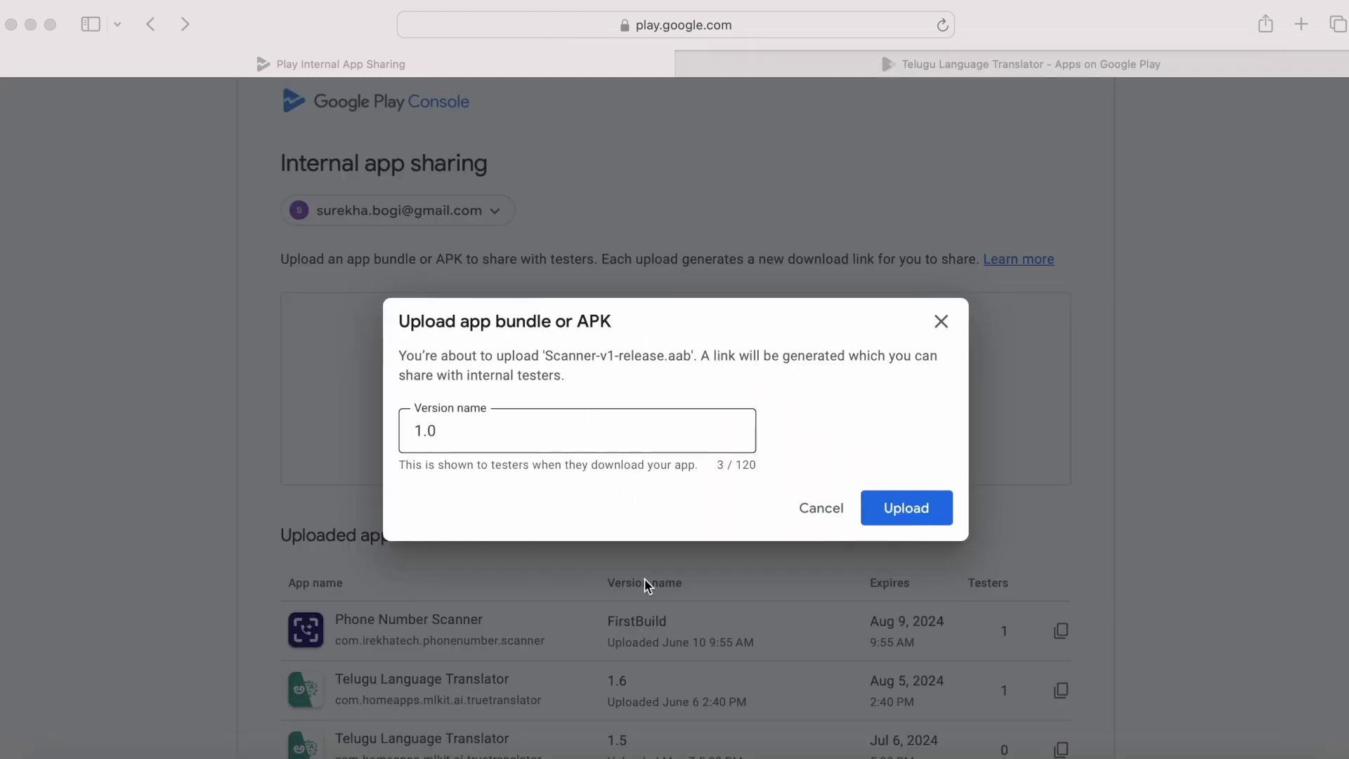
pyautogui.click(937, 510)
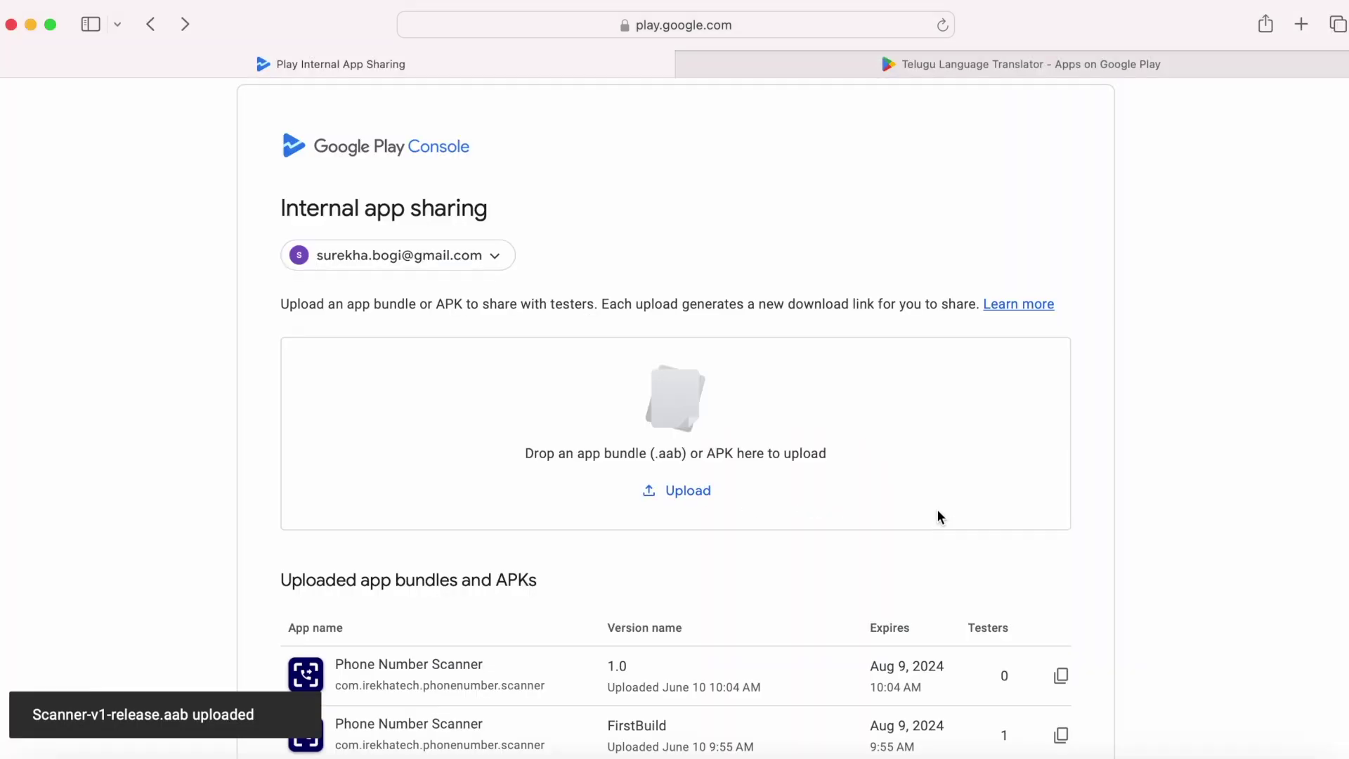
pyautogui.scroll(-5, 937, 510)
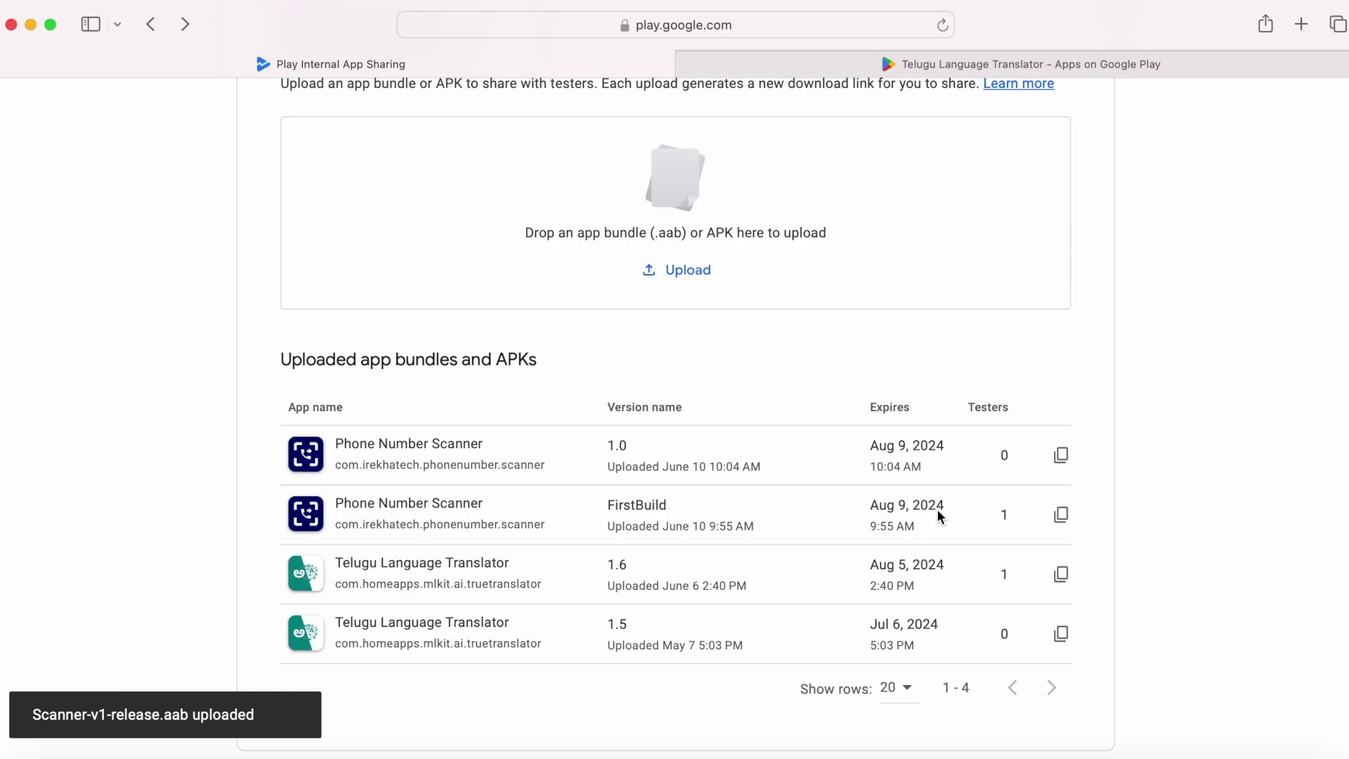
pyautogui.scroll(-1, 939, 518)
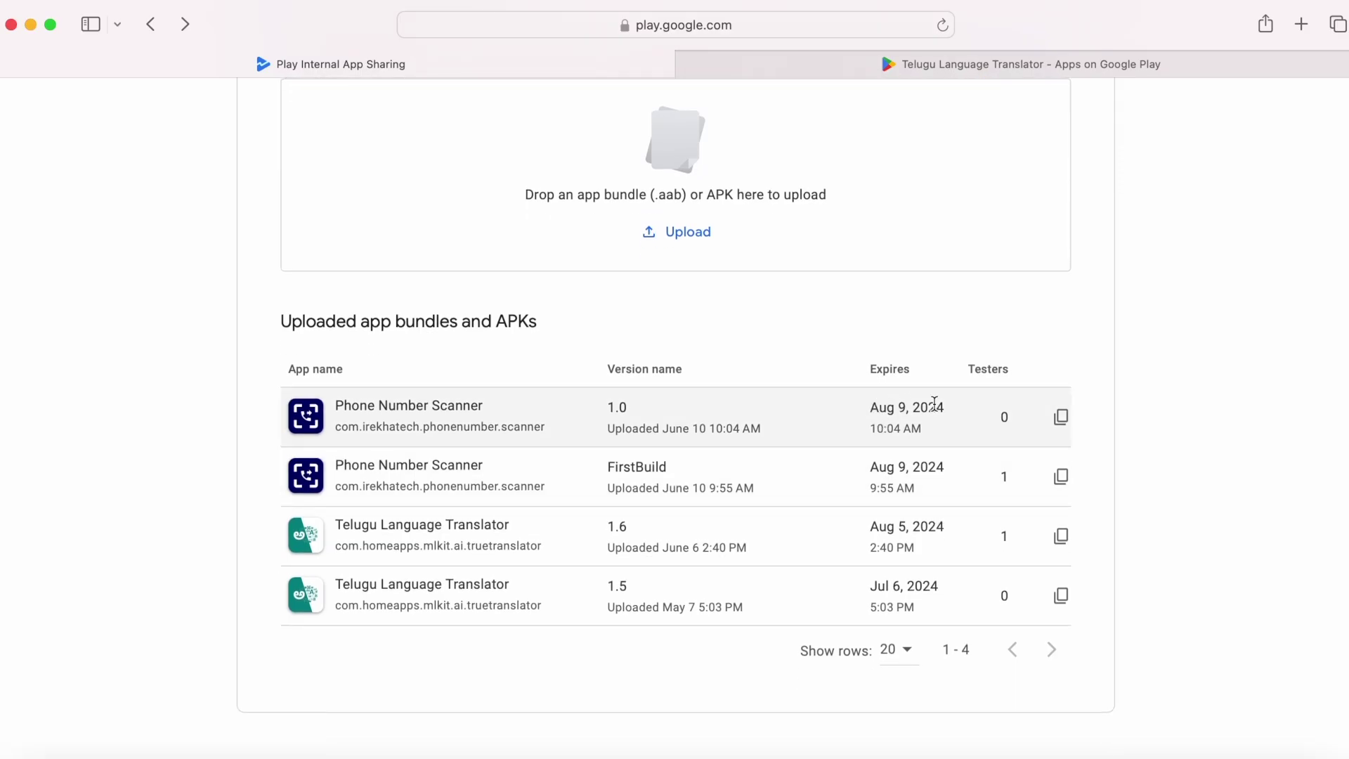
# Step: Copy the download link for the Phone Number Scanner 1.0 build expiring Aug 9, 2024
pyautogui.moveTo(946, 406); pyautogui.dragTo(864, 397)
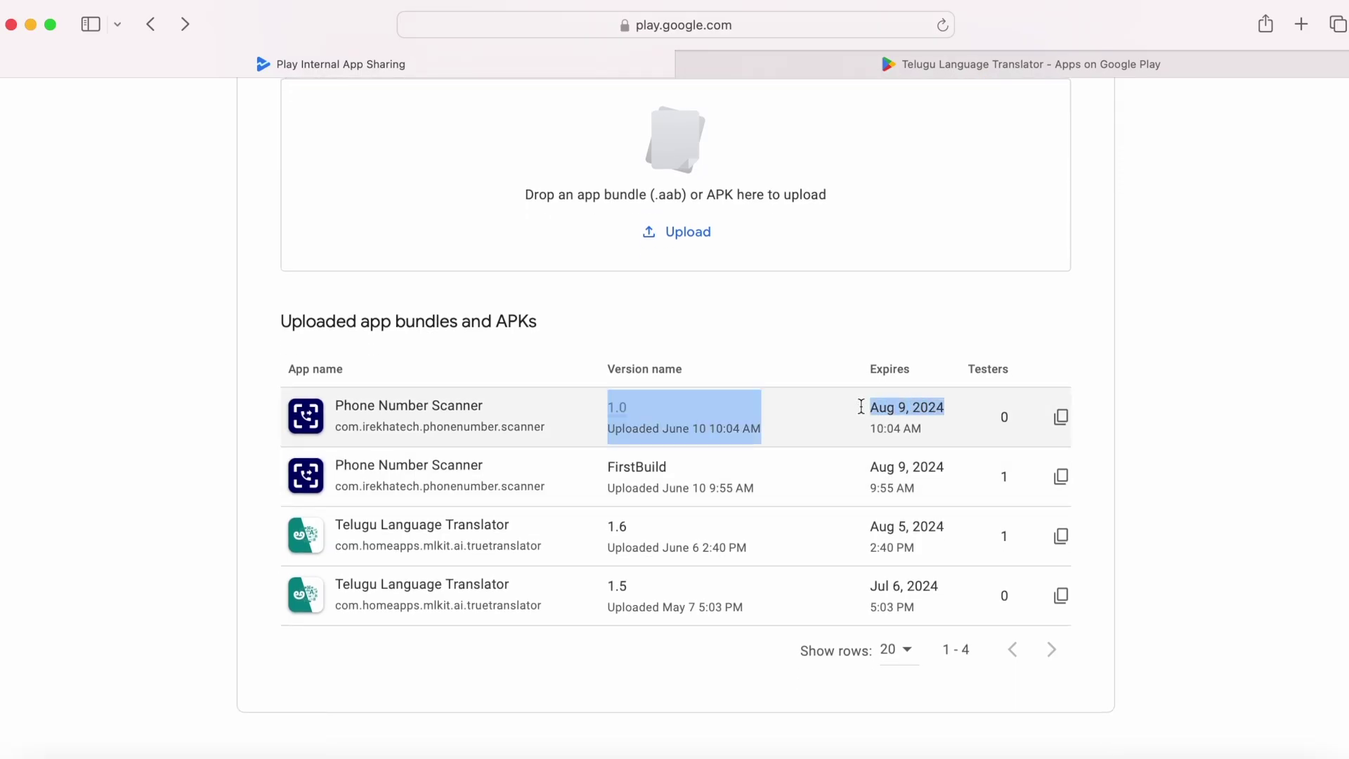
pyautogui.click(941, 469)
pyautogui.moveTo(946, 406); pyautogui.dragTo(870, 408)
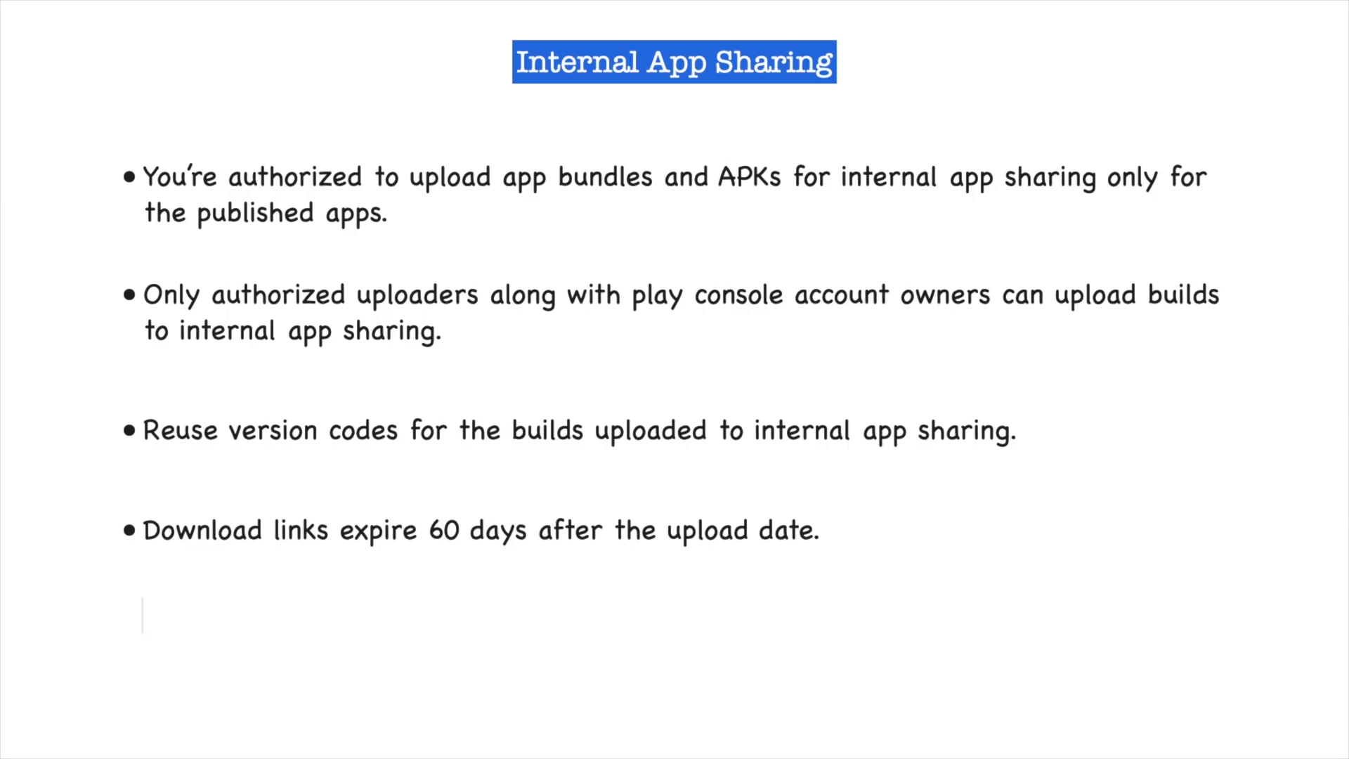
pyautogui.write('Maximum of 100 users will be able to download your app using the link.')
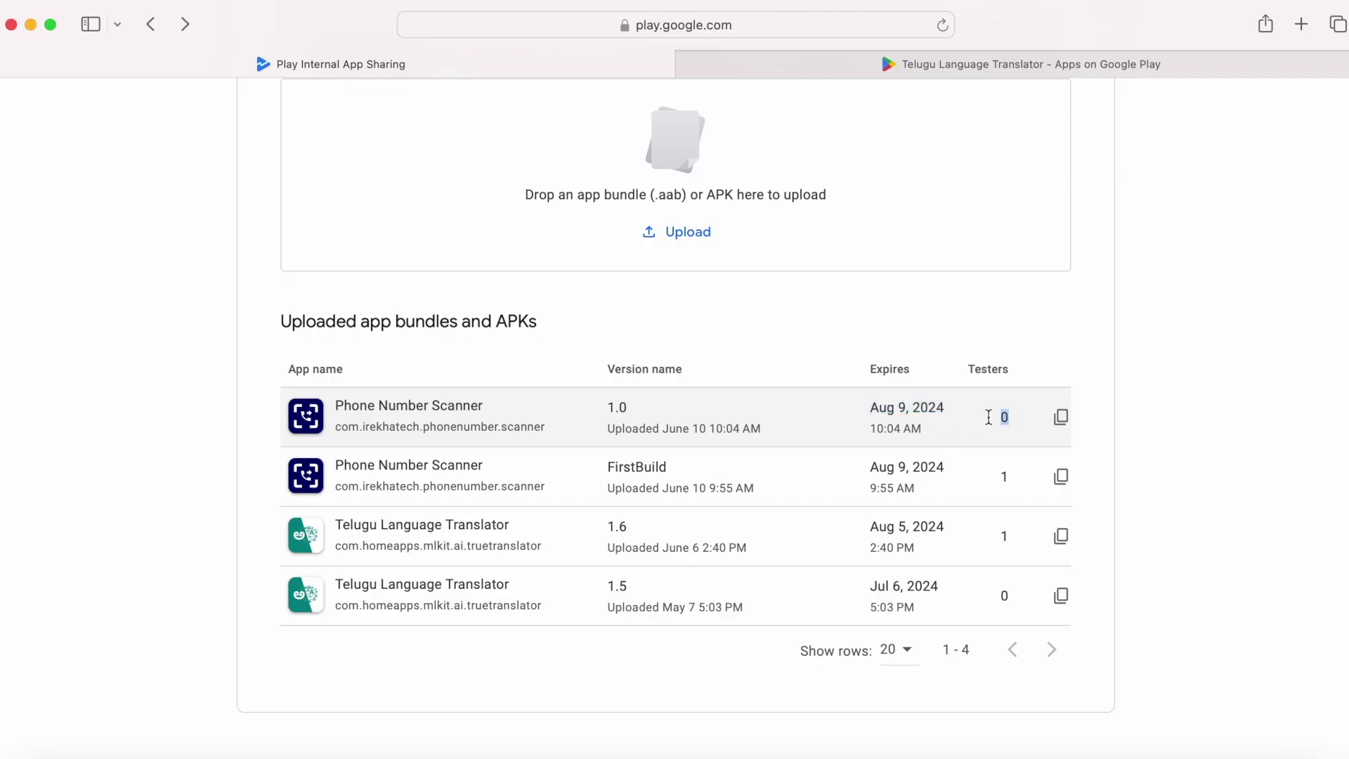
pyautogui.click(1061, 420)
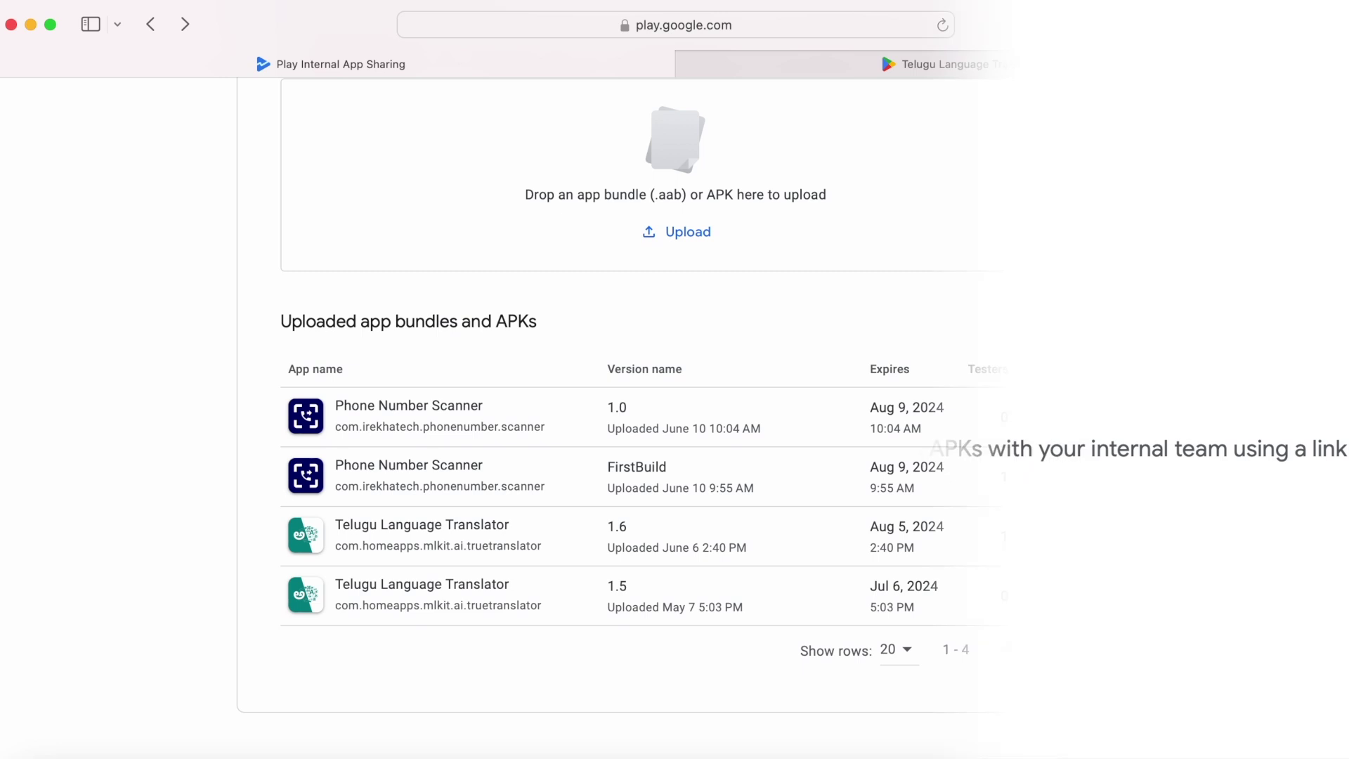